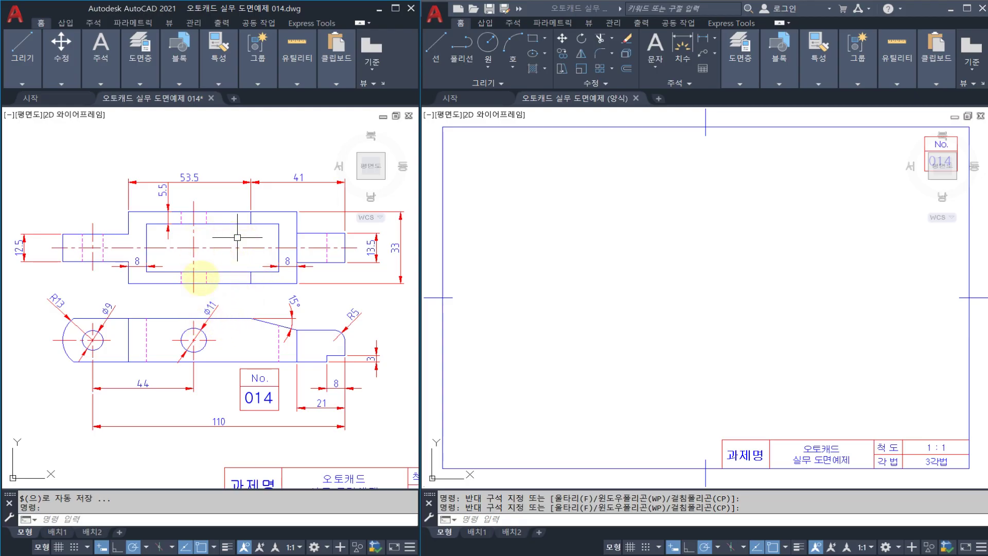
Examine the rectangular opening in the reference drawing's top view, comparing its inner end edges with the hidden lines in the front view.
mouse_move(234, 262)
mouse_down()
mouse_move(163, 225)
mouse_move(241, 242)
mouse_move(234, 272)
mouse_up()
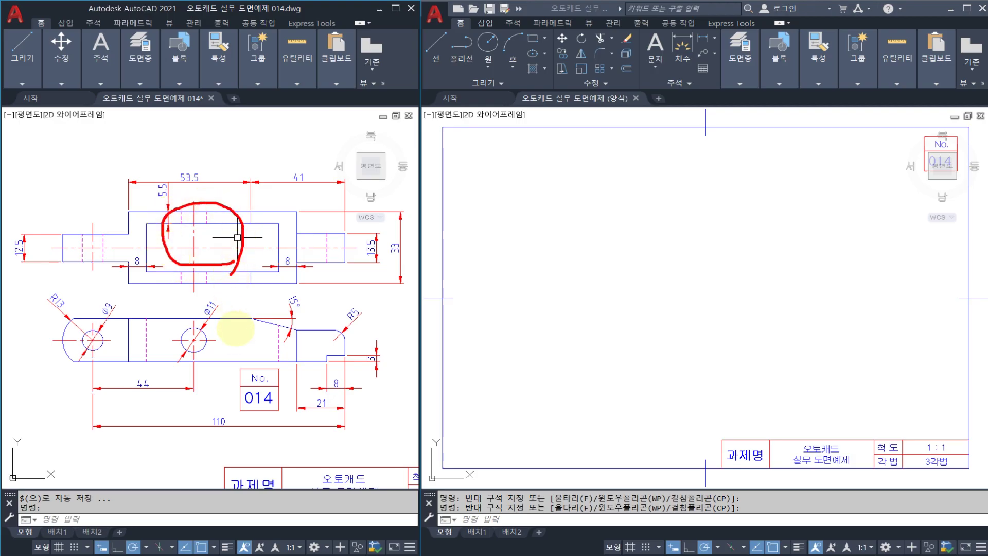
mouse_move(222, 372)
mouse_down()
mouse_move(181, 306)
mouse_move(218, 371)
mouse_up()
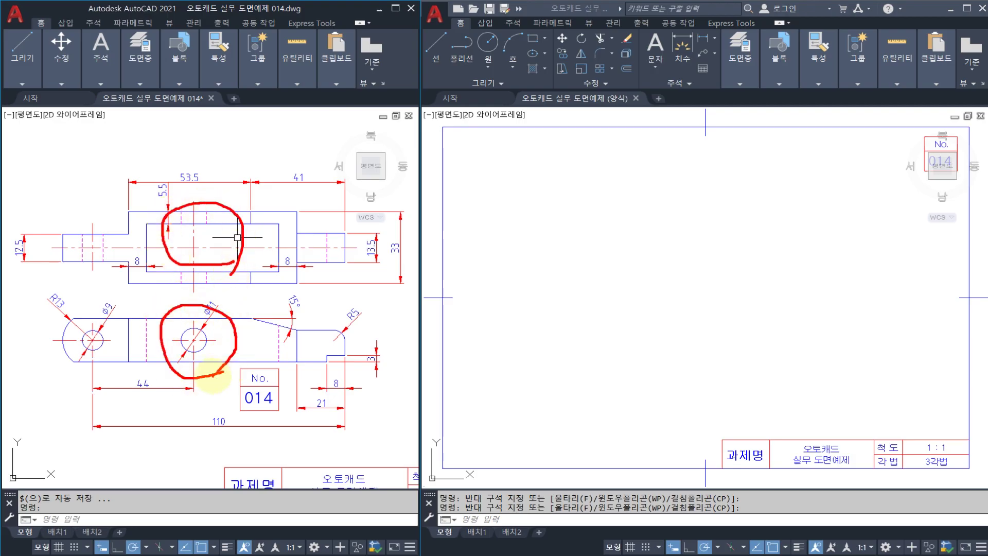
key(Escape)
key(ctrl+2)
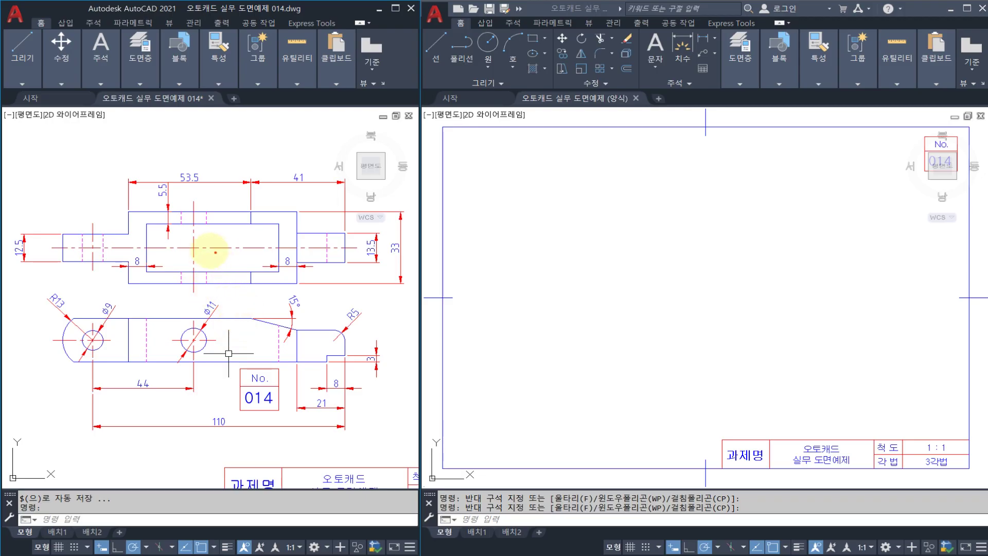
drag(179, 247, 253, 247)
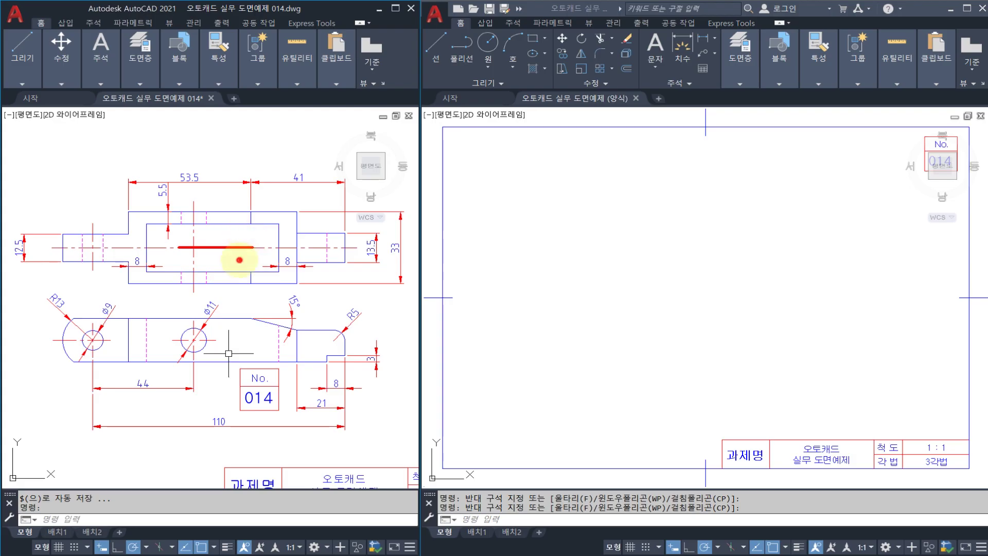
click(225, 239)
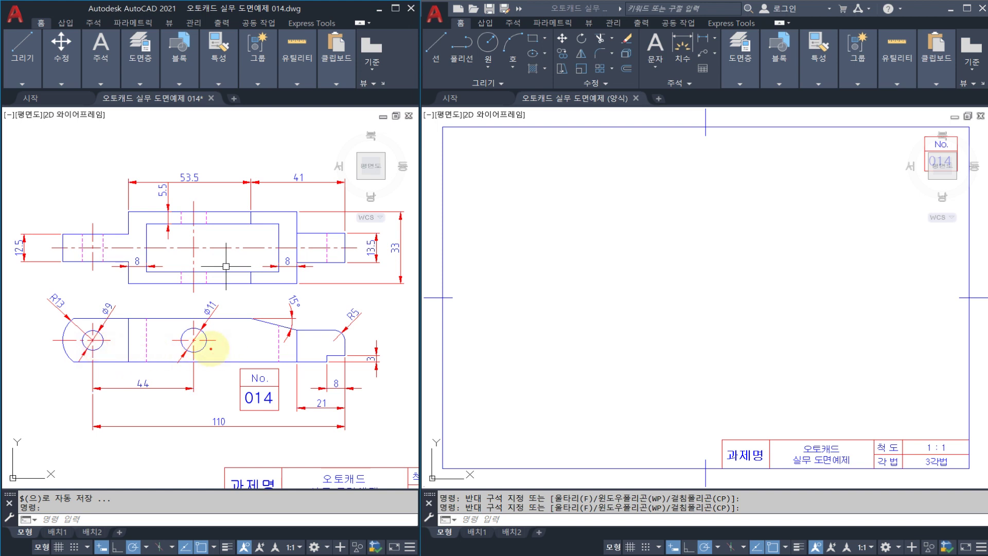
mouse_move(142, 311)
mouse_down()
mouse_move(142, 363)
mouse_move(156, 321)
mouse_up()
mouse_move(271, 319)
mouse_down()
mouse_move(267, 368)
mouse_move(287, 311)
mouse_up()
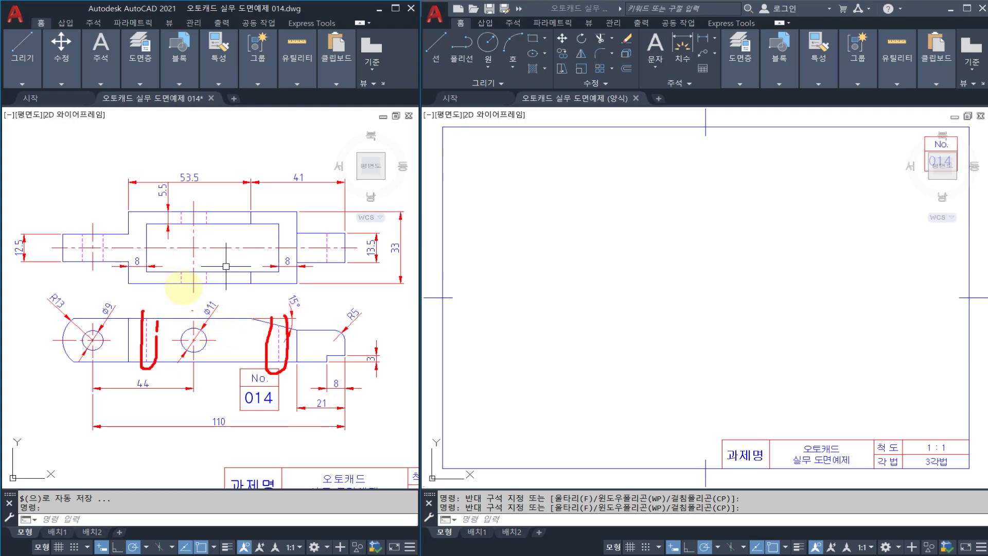
click(147, 226)
drag(147, 226, 140, 305)
click(148, 313)
drag(151, 337, 146, 339)
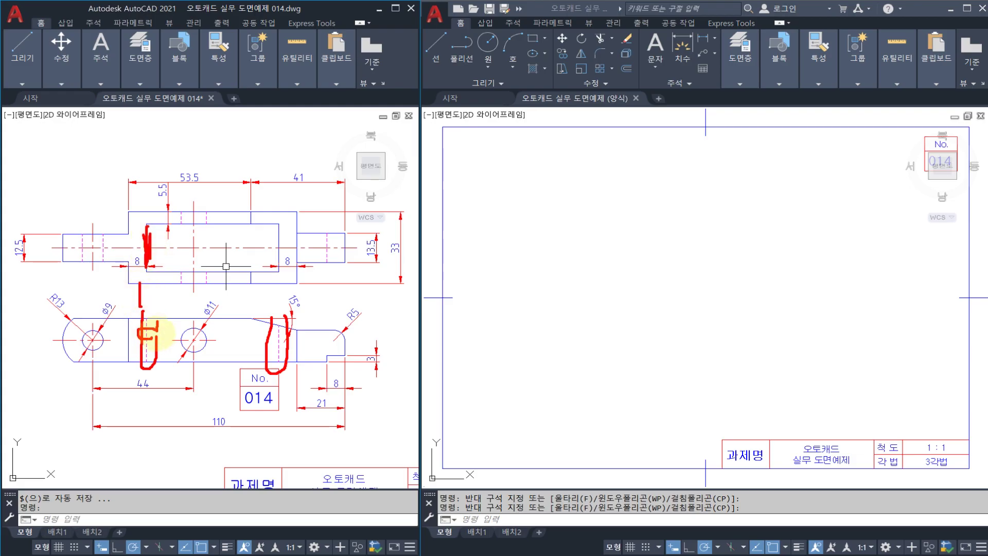
drag(278, 225, 276, 260)
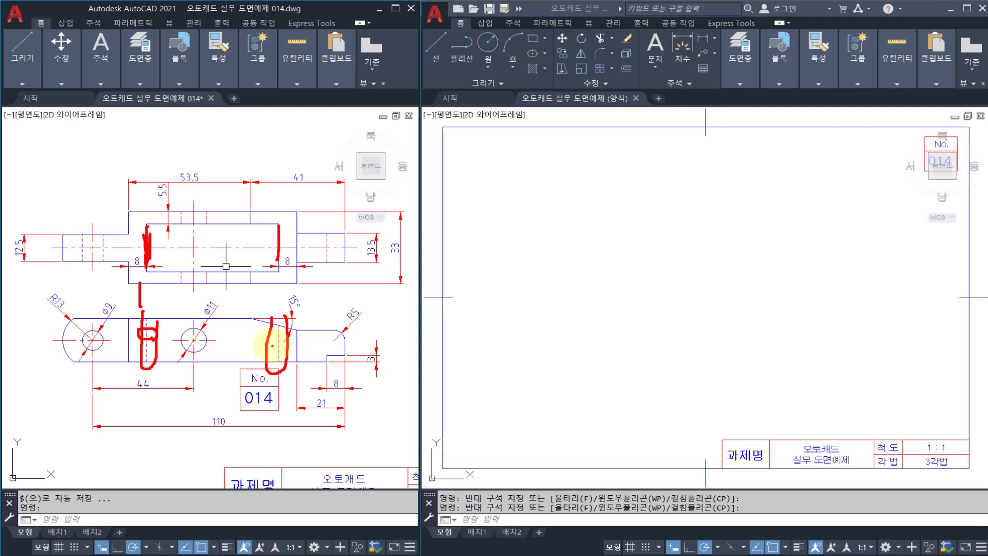
Examine the body's outer corners and the 9 mm and 11 mm holes, comparing their edges and hidden lines between the two views.
mouse_move(292, 223)
mouse_down()
mouse_move(304, 233)
mouse_move(309, 221)
mouse_up()
mouse_move(128, 234)
mouse_down()
mouse_move(133, 204)
mouse_move(131, 233)
mouse_up()
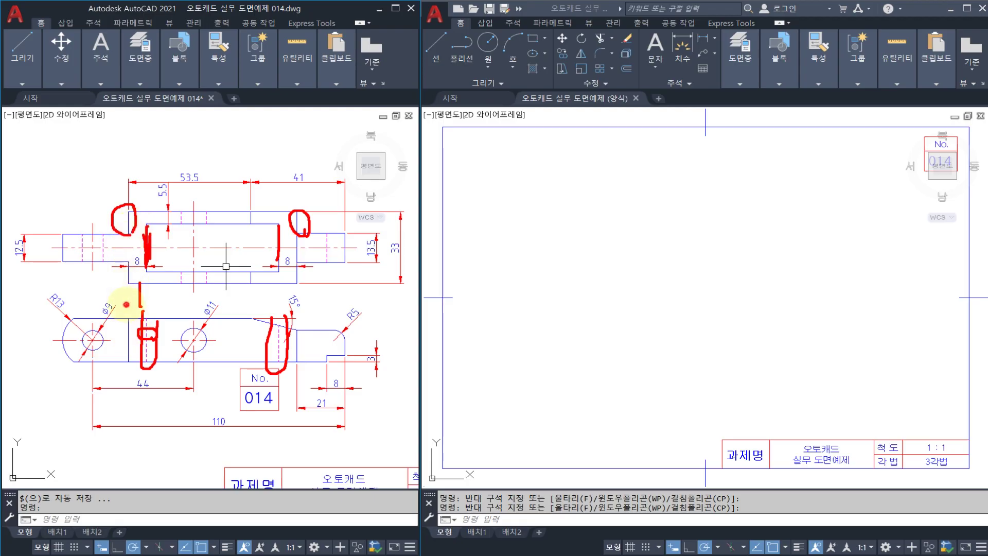
mouse_move(126, 305)
mouse_down()
mouse_move(126, 284)
mouse_move(114, 290)
mouse_move(131, 292)
mouse_up()
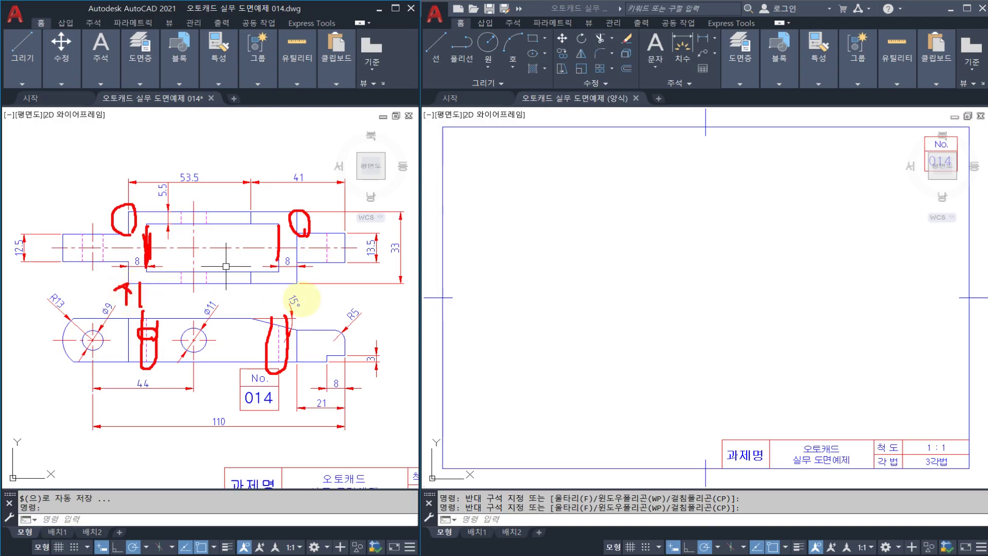
drag(249, 306, 251, 282)
mouse_move(251, 282)
mouse_down()
mouse_move(238, 293)
mouse_move(263, 294)
mouse_up()
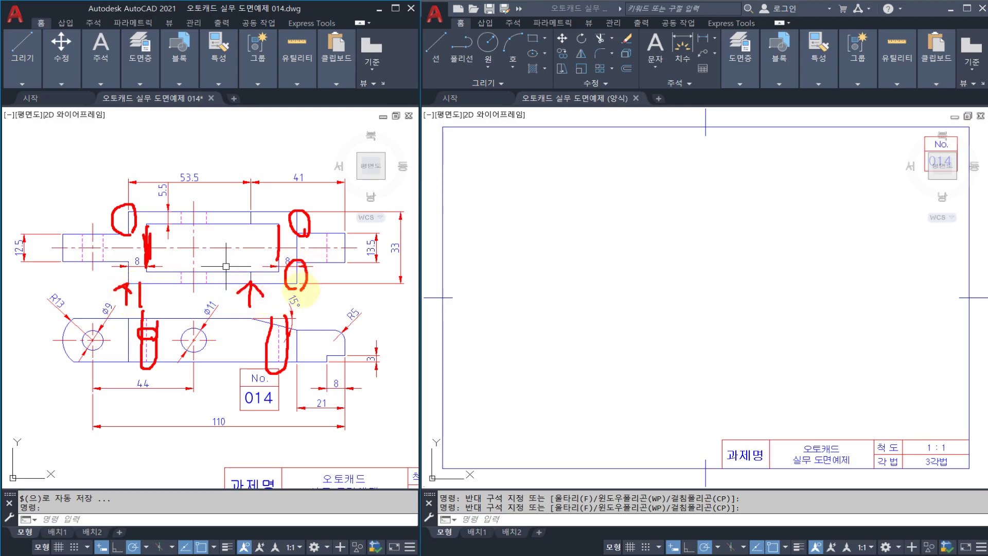
mouse_move(137, 280)
mouse_down()
mouse_move(120, 281)
mouse_move(136, 260)
mouse_move(126, 254)
mouse_up()
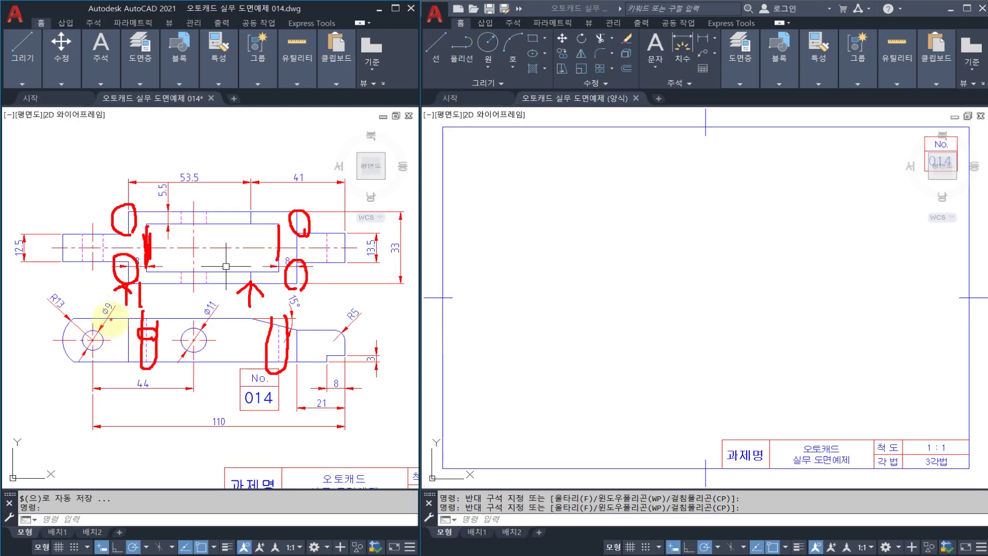
mouse_move(103, 269)
mouse_down()
mouse_move(77, 227)
mouse_move(103, 225)
mouse_move(108, 268)
mouse_up()
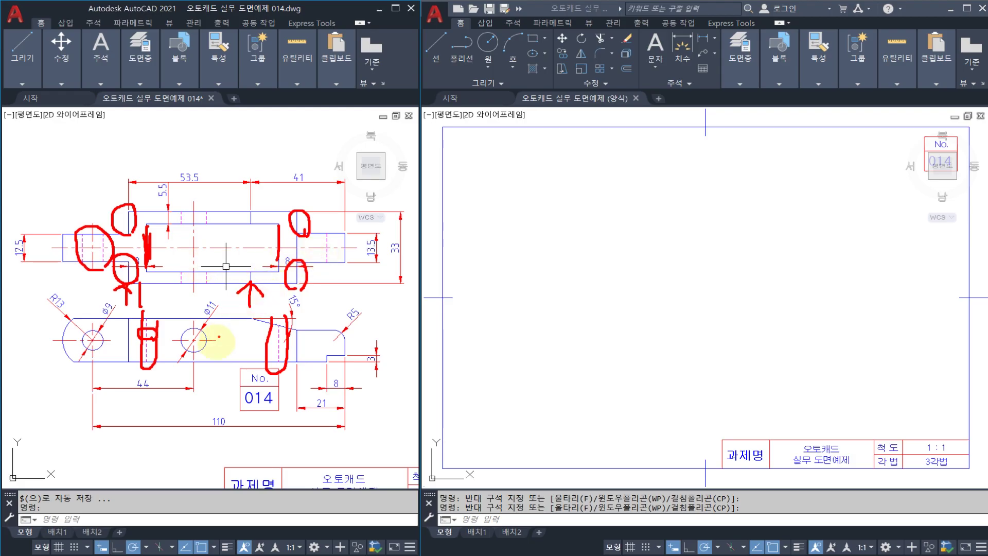
mouse_move(211, 362)
mouse_down()
mouse_move(174, 348)
mouse_move(215, 338)
mouse_up()
drag(199, 282, 189, 267)
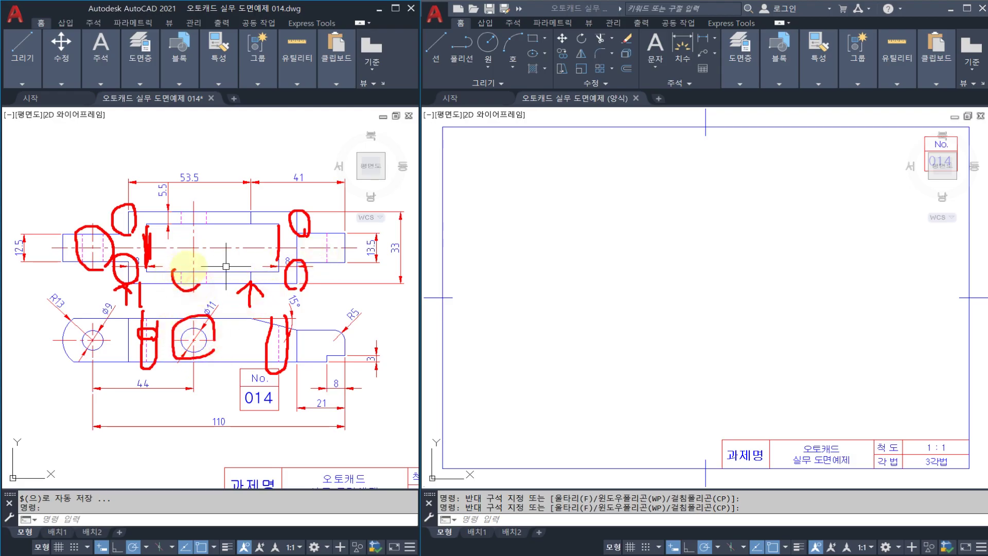
key(Escape)
key(ctrl+2)
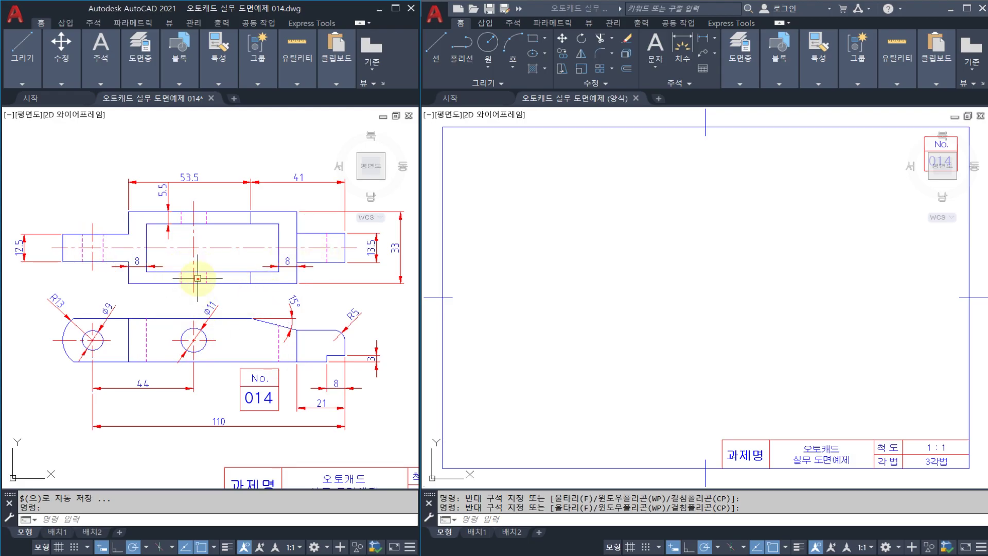
mouse_move(203, 293)
mouse_down()
mouse_move(194, 265)
mouse_move(213, 281)
mouse_up()
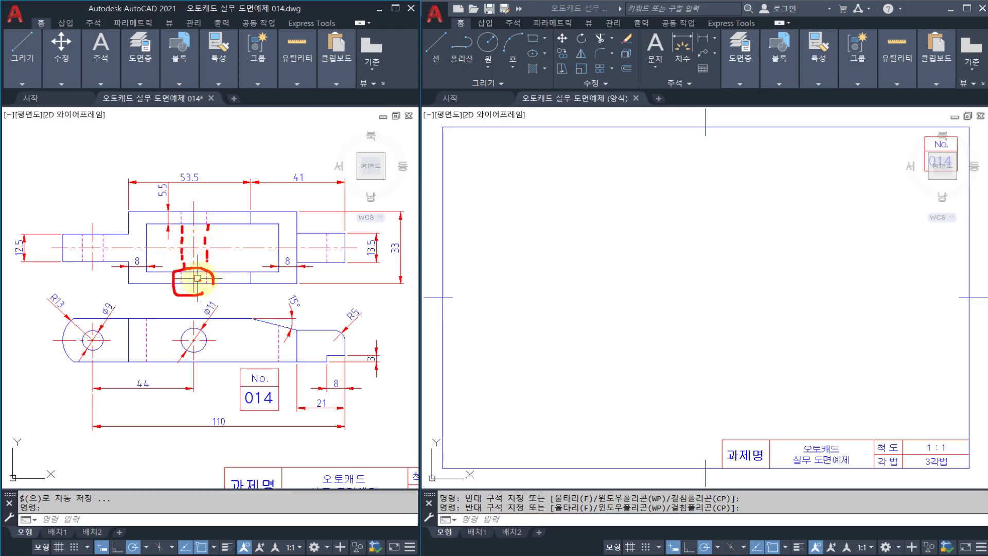
key(Escape)
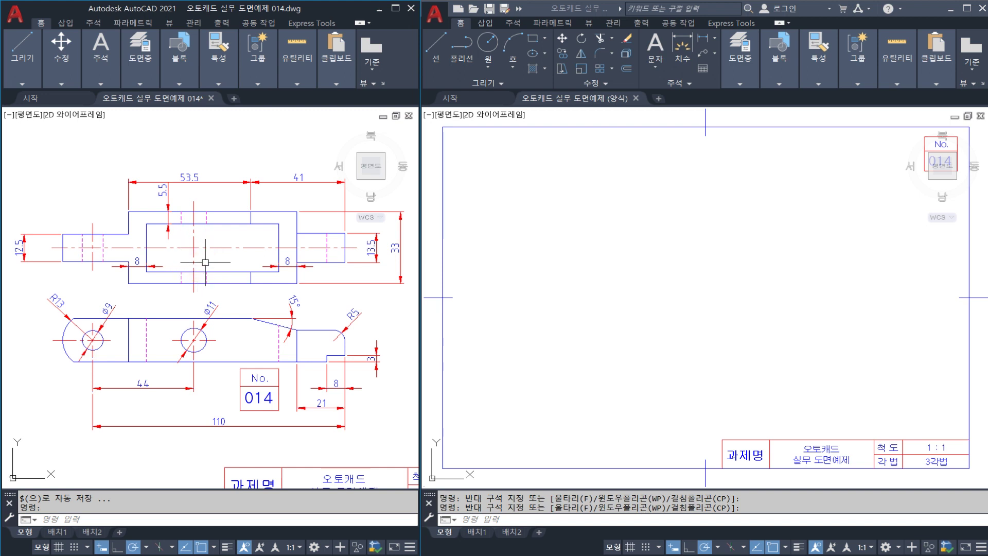
key(ctrl+2)
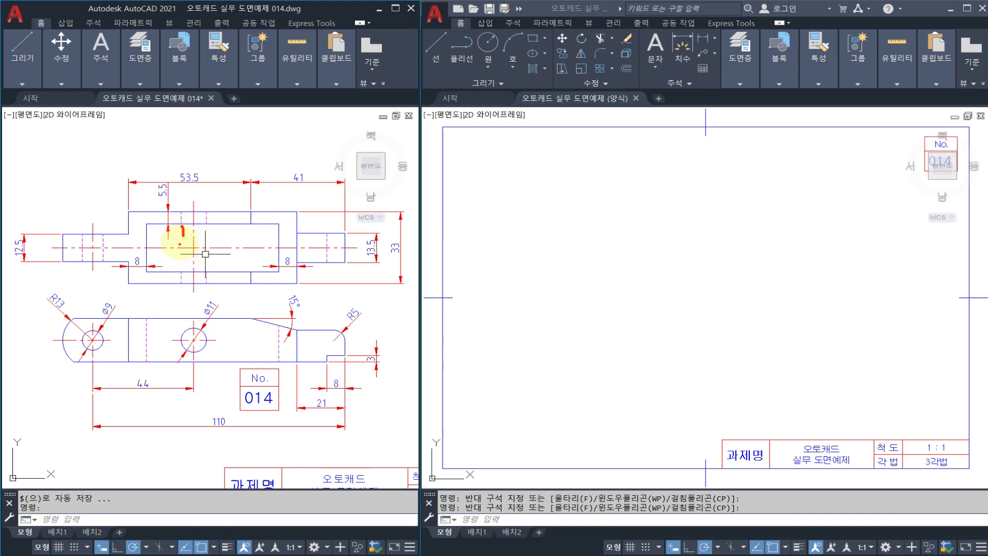
mouse_move(200, 242)
mouse_down()
mouse_move(240, 255)
mouse_move(172, 255)
mouse_move(226, 231)
mouse_move(266, 241)
mouse_move(216, 264)
mouse_up()
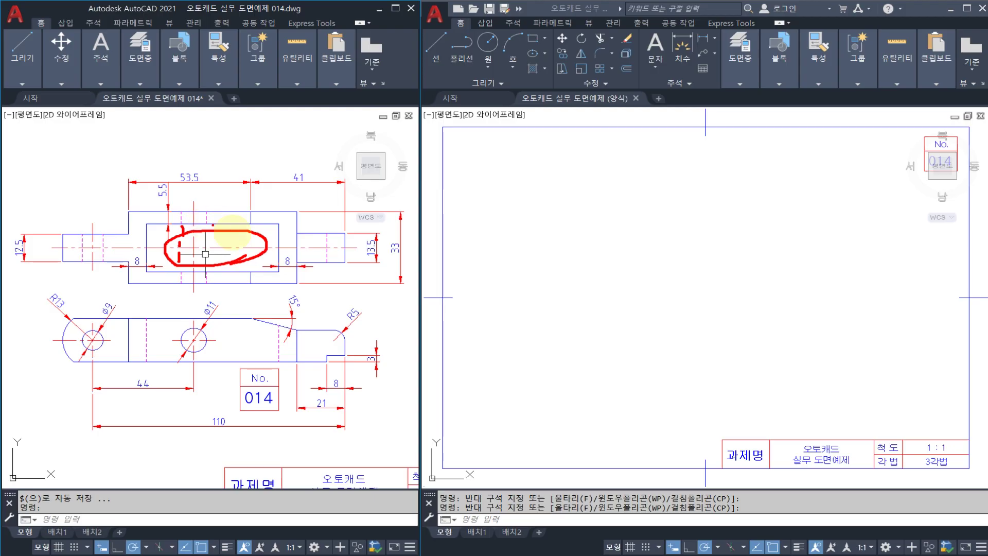
key(Escape)
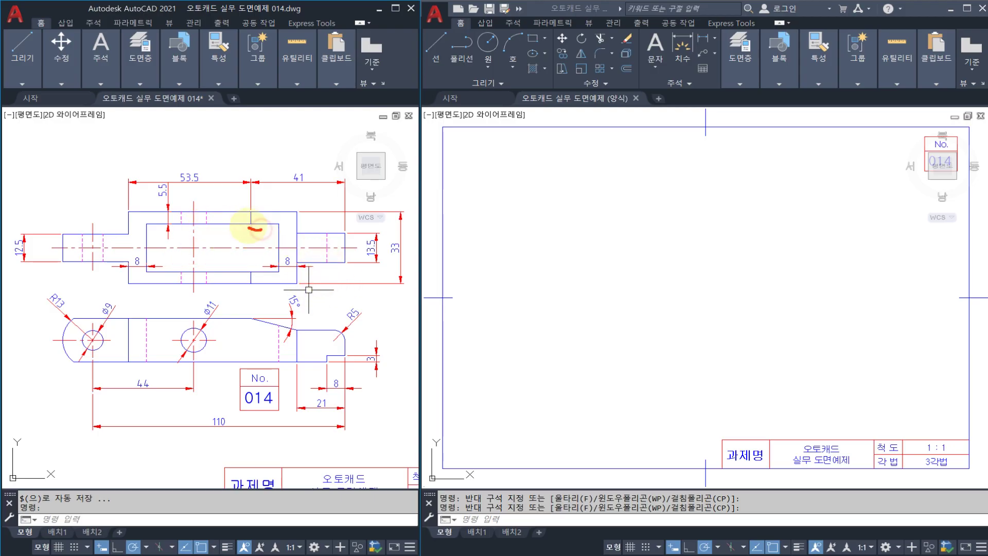
Examine how the start of the 15° slope in the front view corresponds to the short edge lines in the top view.
mouse_move(255, 228)
mouse_down()
mouse_move(259, 209)
mouse_move(260, 230)
mouse_up()
drag(253, 283, 264, 283)
mouse_move(255, 325)
mouse_down()
mouse_move(256, 306)
mouse_move(258, 321)
mouse_up()
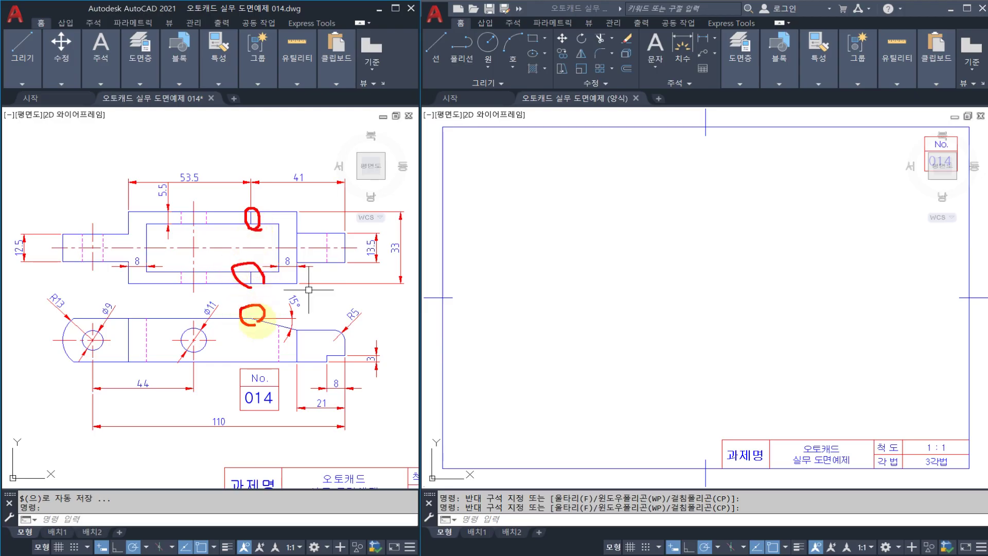
mouse_move(470, 240)
mouse_down()
mouse_move(546, 242)
mouse_move(633, 278)
mouse_up()
mouse_move(554, 252)
mouse_down()
mouse_move(520, 229)
mouse_move(564, 242)
mouse_move(563, 255)
mouse_up()
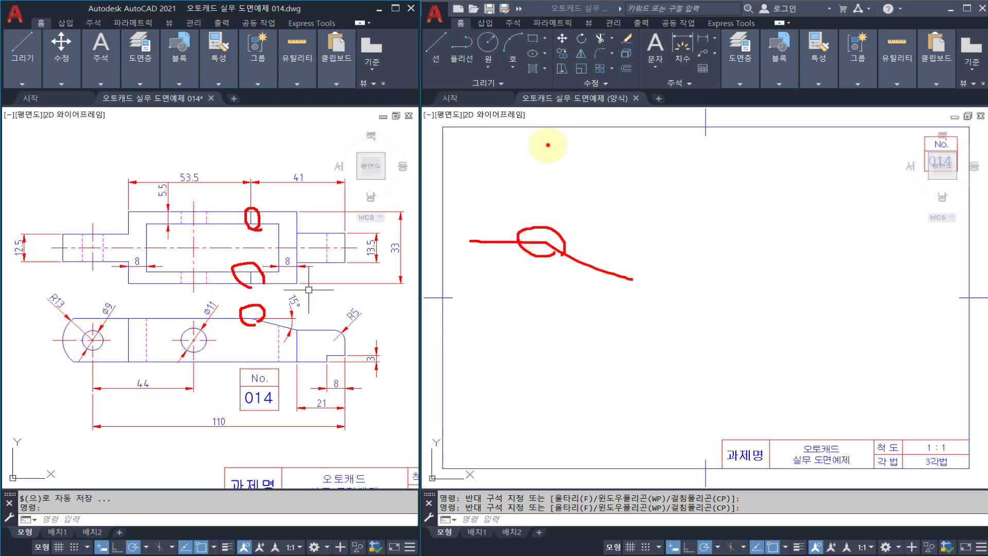
mouse_move(547, 180)
mouse_down()
mouse_move(549, 150)
mouse_move(548, 170)
mouse_up()
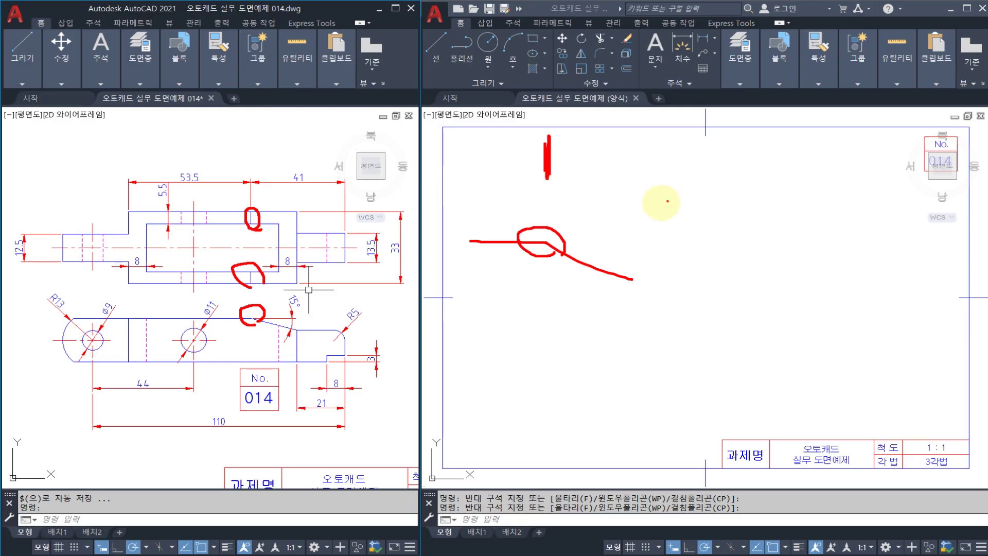
mouse_move(632, 210)
mouse_down()
mouse_move(740, 210)
mouse_move(743, 275)
mouse_up()
mouse_move(740, 210)
mouse_down()
mouse_move(854, 205)
mouse_move(853, 239)
mouse_up()
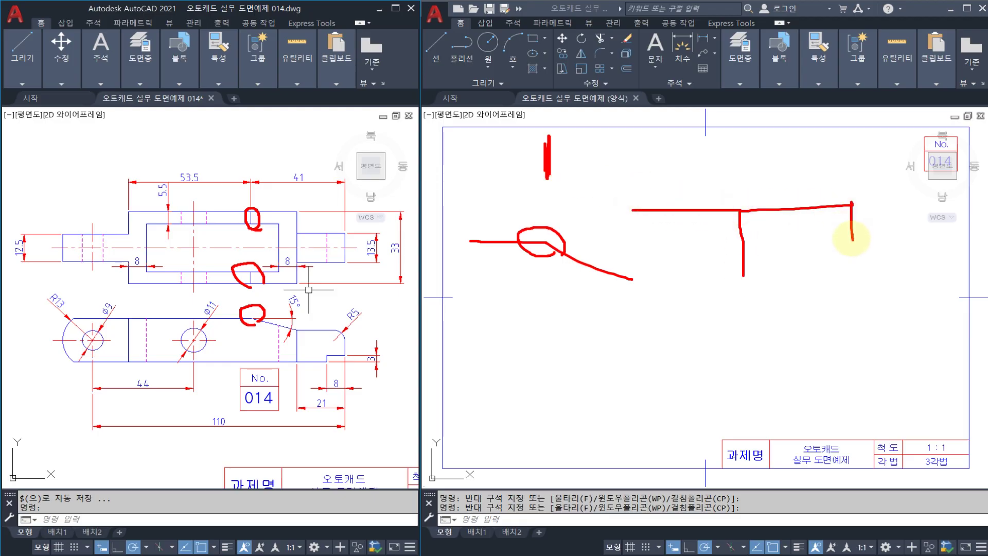
drag(608, 207, 850, 203)
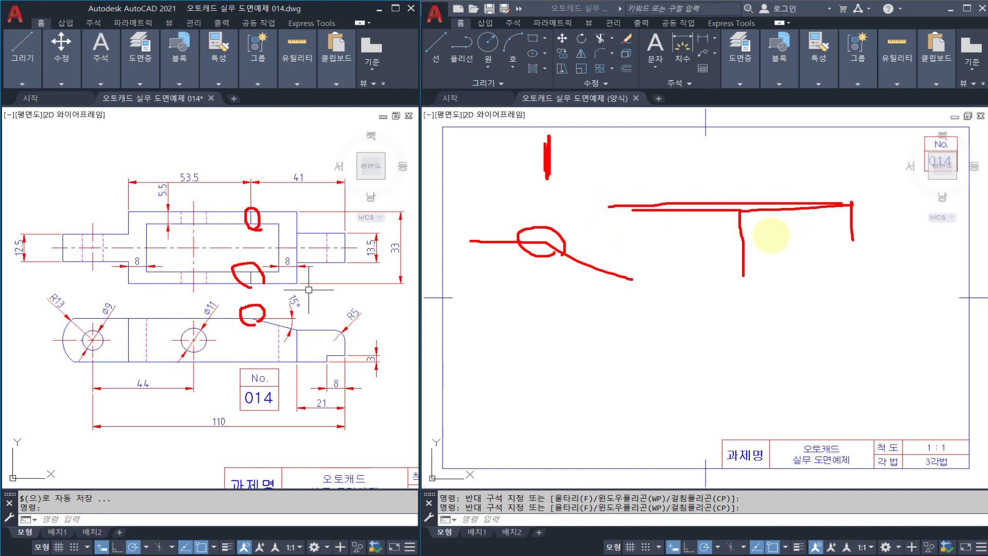
mouse_move(741, 234)
mouse_down()
mouse_move(721, 234)
mouse_move(761, 248)
mouse_up()
mouse_move(852, 219)
mouse_down()
mouse_move(823, 236)
mouse_move(867, 244)
mouse_up()
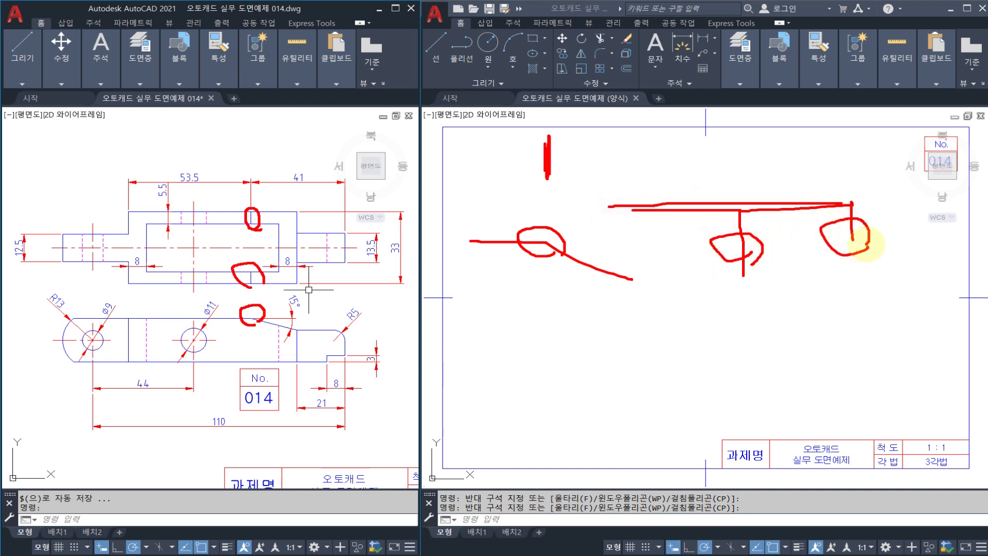
mouse_move(732, 138)
mouse_down()
mouse_move(733, 160)
mouse_move(749, 168)
mouse_move(771, 150)
mouse_move(761, 133)
mouse_move(778, 159)
mouse_up()
key(Escape)
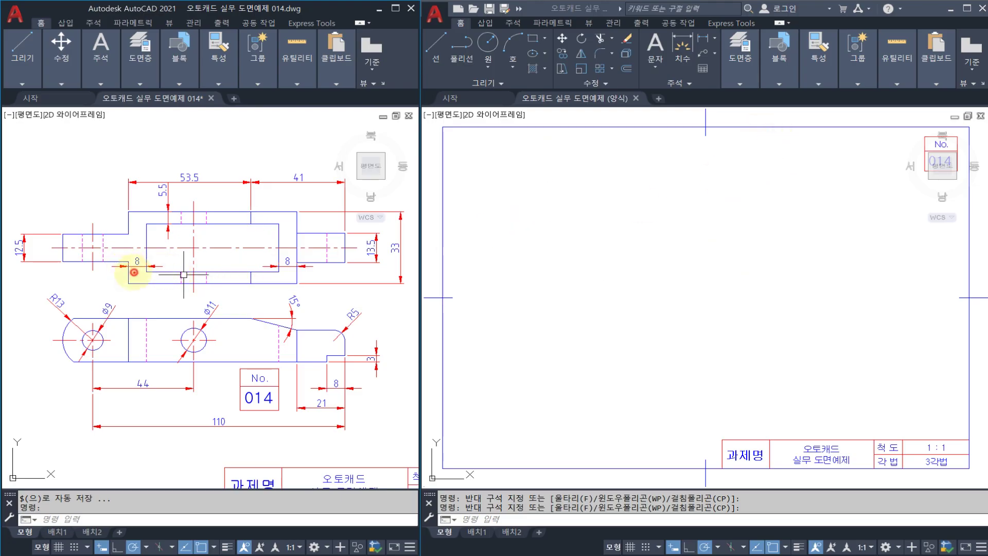
Compare the edges where both end arms meet the body in the top view with the flat and sloped surfaces in the front view.
mouse_move(134, 272)
mouse_down()
mouse_move(108, 250)
mouse_move(121, 218)
mouse_move(138, 262)
mouse_up()
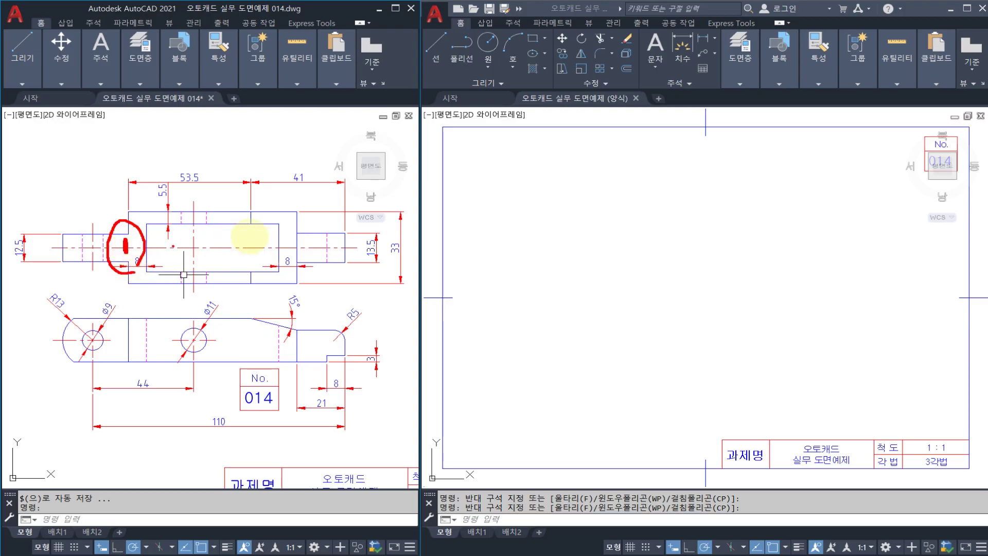
mouse_move(309, 264)
mouse_down()
mouse_move(278, 234)
mouse_move(314, 236)
mouse_move(305, 242)
mouse_up()
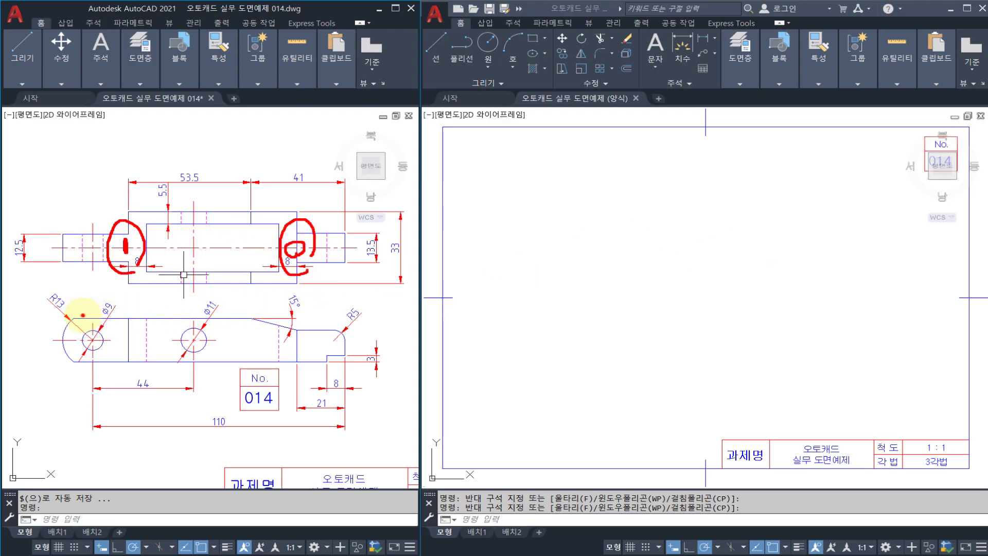
drag(95, 314, 124, 317)
click(133, 333)
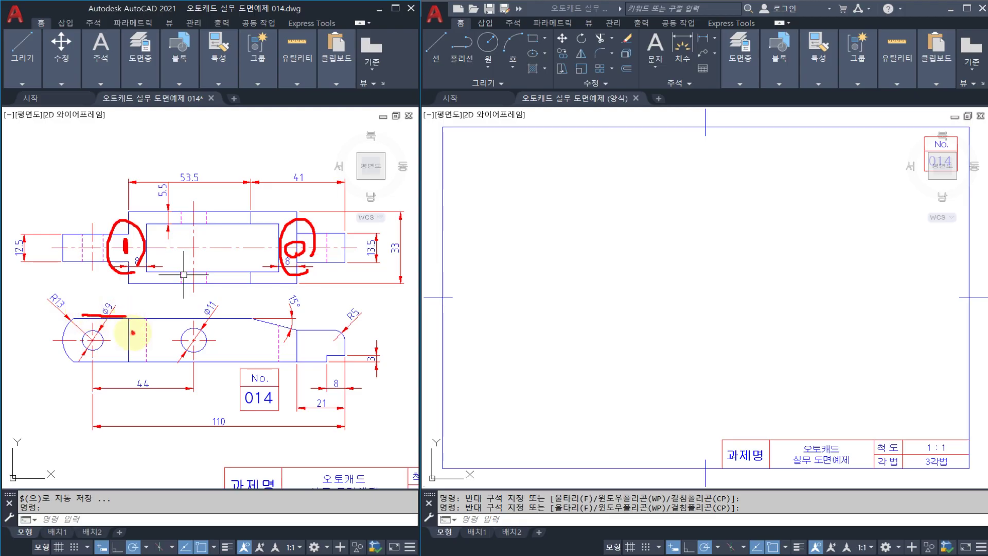
drag(131, 316, 159, 315)
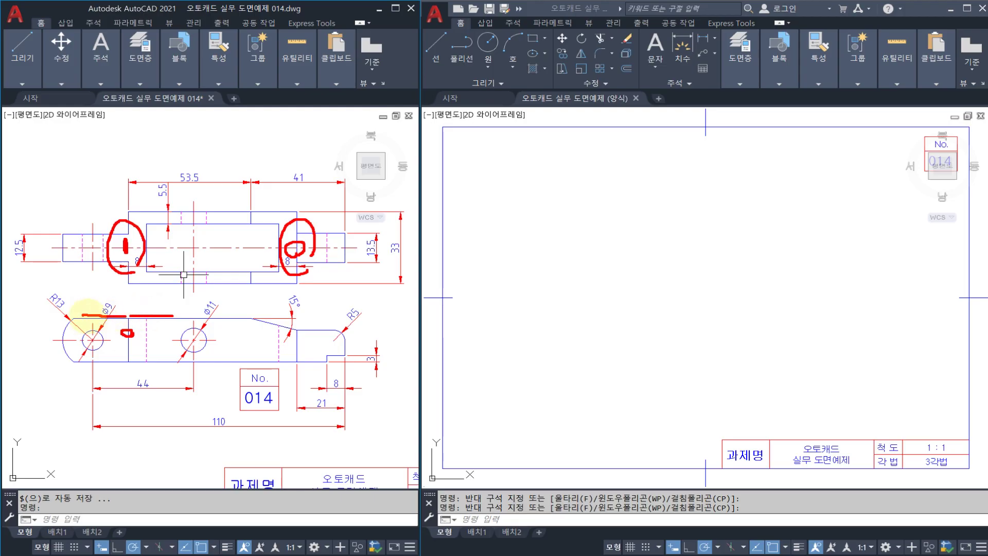
drag(73, 316, 181, 315)
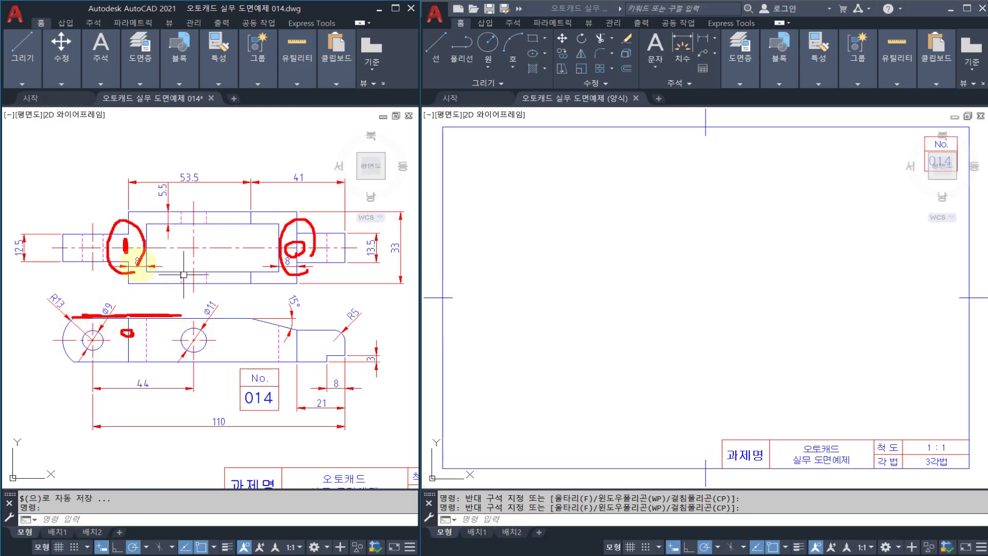
drag(140, 257, 130, 268)
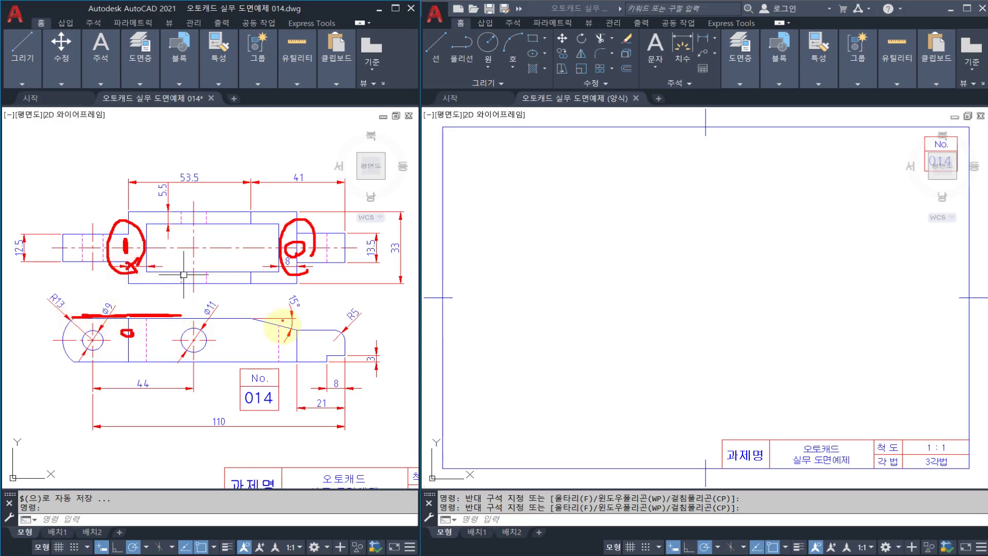
drag(259, 316, 310, 333)
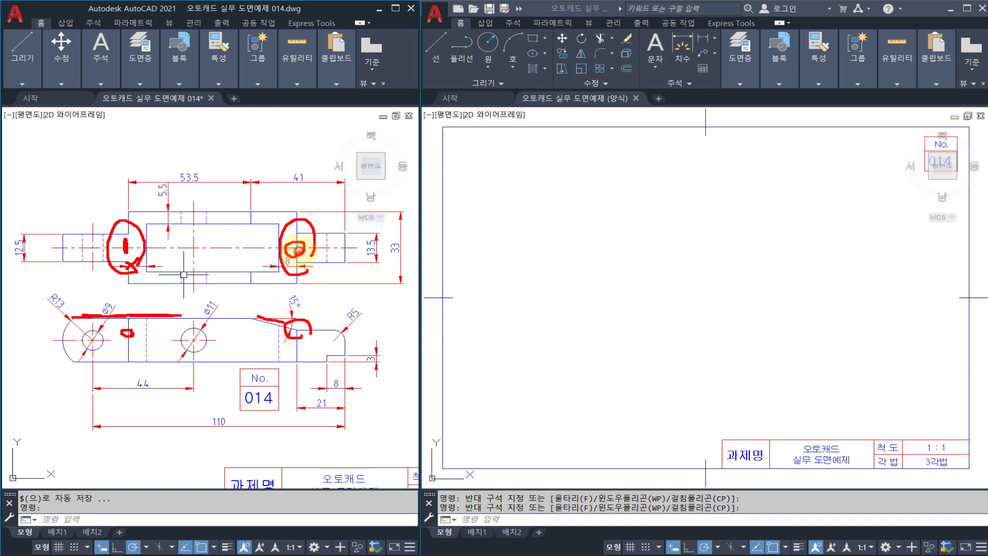
drag(304, 246, 305, 253)
mouse_move(258, 325)
mouse_down()
mouse_move(242, 304)
mouse_move(267, 310)
mouse_move(264, 331)
mouse_move(287, 331)
mouse_up()
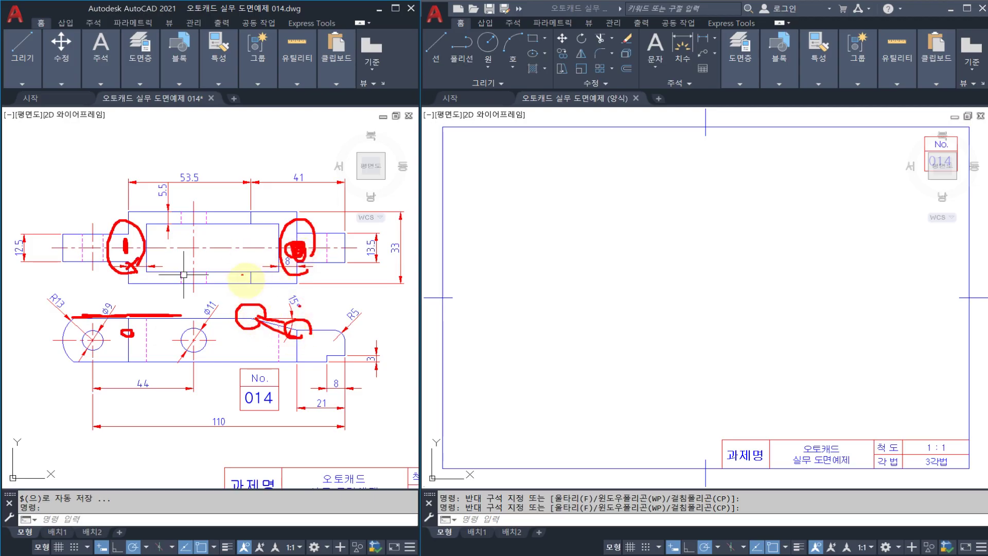
Examine the short slope-start edges and the end arm's hidden line in the top view, relating the hidden line to the front view's 3 mm step.
mouse_move(242, 274)
mouse_down()
mouse_move(260, 270)
mouse_move(252, 287)
mouse_up()
mouse_move(251, 229)
mouse_down()
mouse_move(241, 209)
mouse_move(254, 234)
mouse_up()
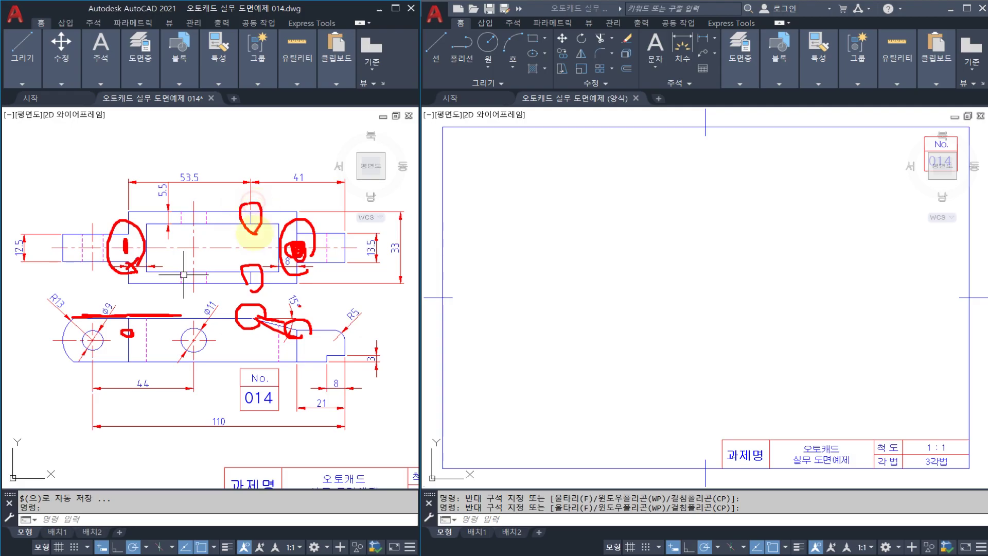
key(Escape)
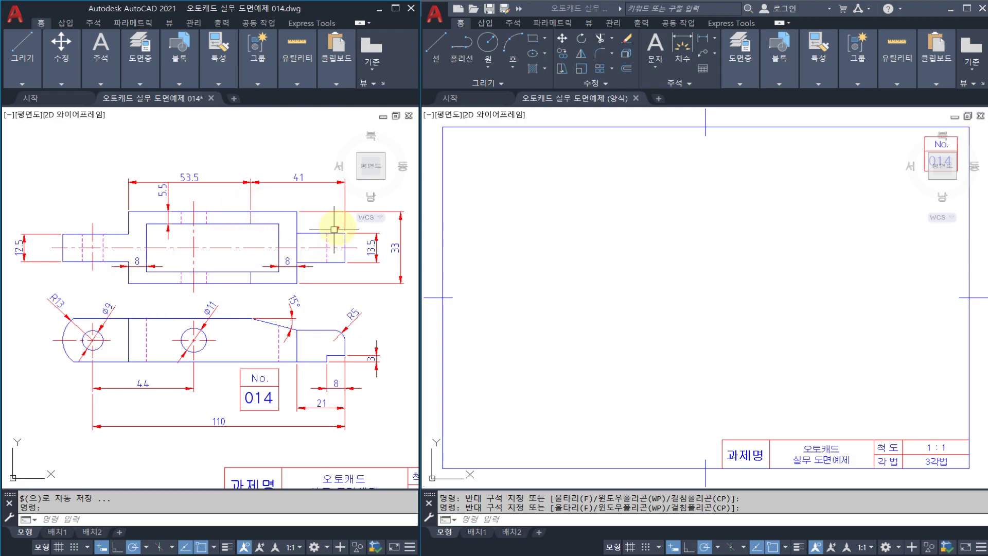
mouse_move(332, 220)
mouse_down()
mouse_move(311, 255)
mouse_move(332, 257)
mouse_move(330, 226)
mouse_up()
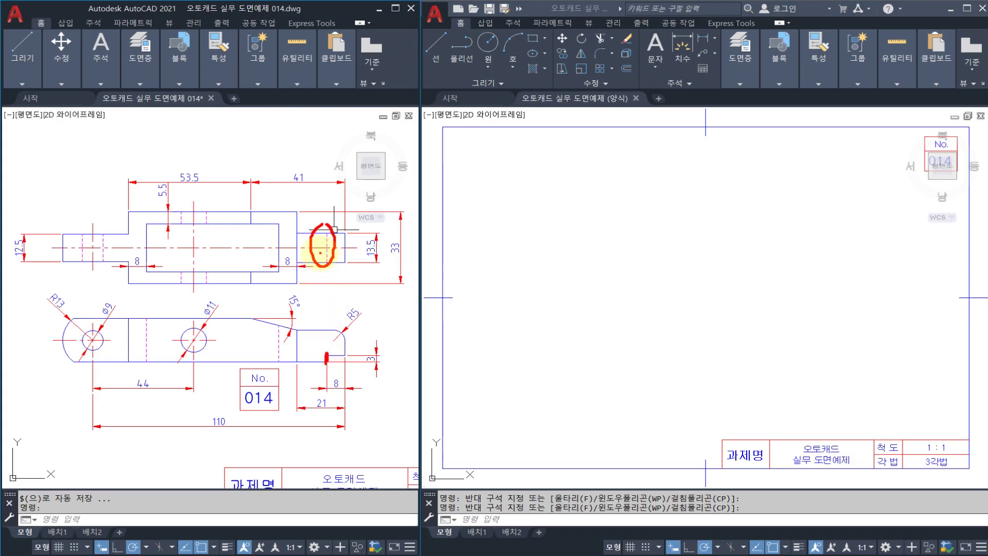
key(Escape)
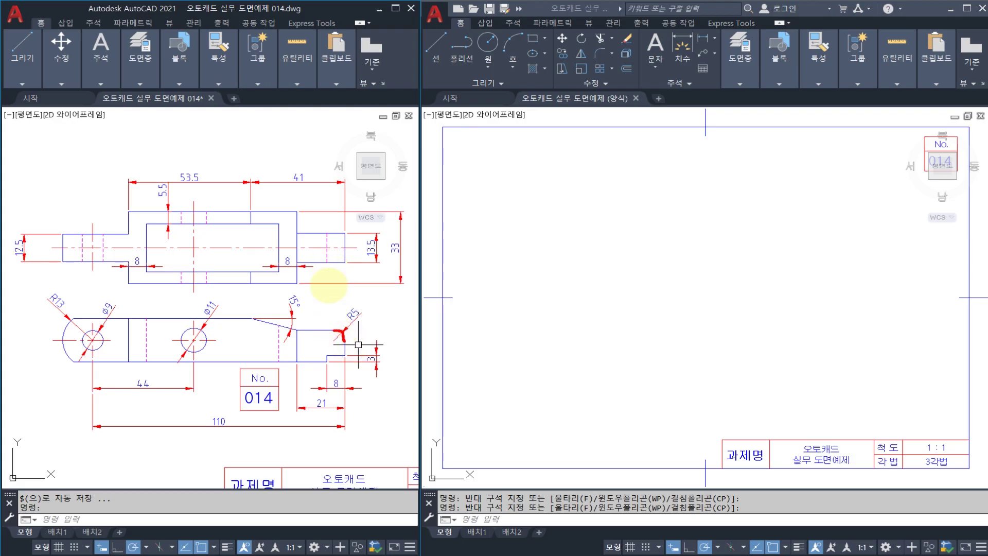
Examine the R5 corner in the front view, considering how its tangent transitions should be represented on the end arm in the top view.
mouse_move(579, 249)
mouse_down()
mouse_move(622, 252)
mouse_move(647, 316)
mouse_up()
drag(575, 255, 579, 250)
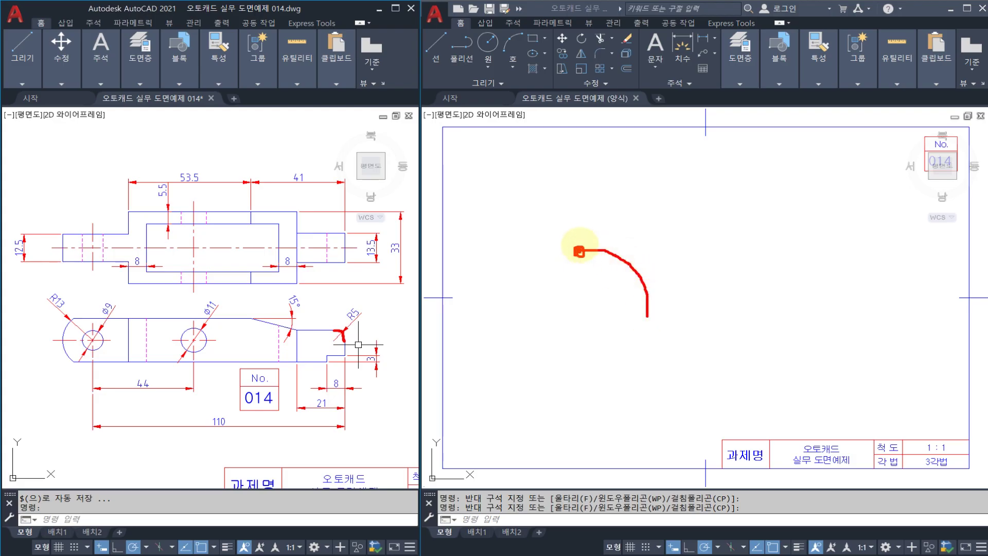
drag(576, 168, 581, 186)
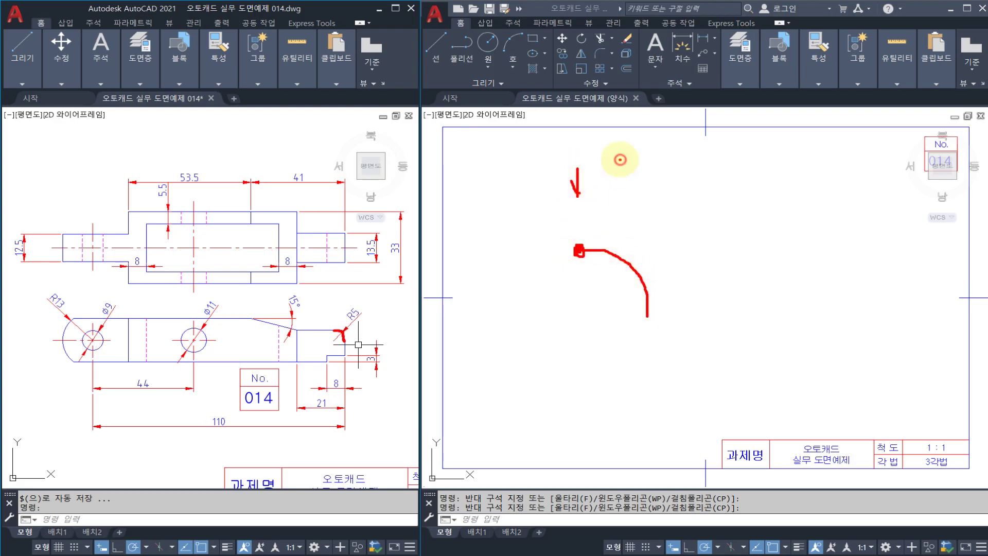
drag(620, 159, 706, 230)
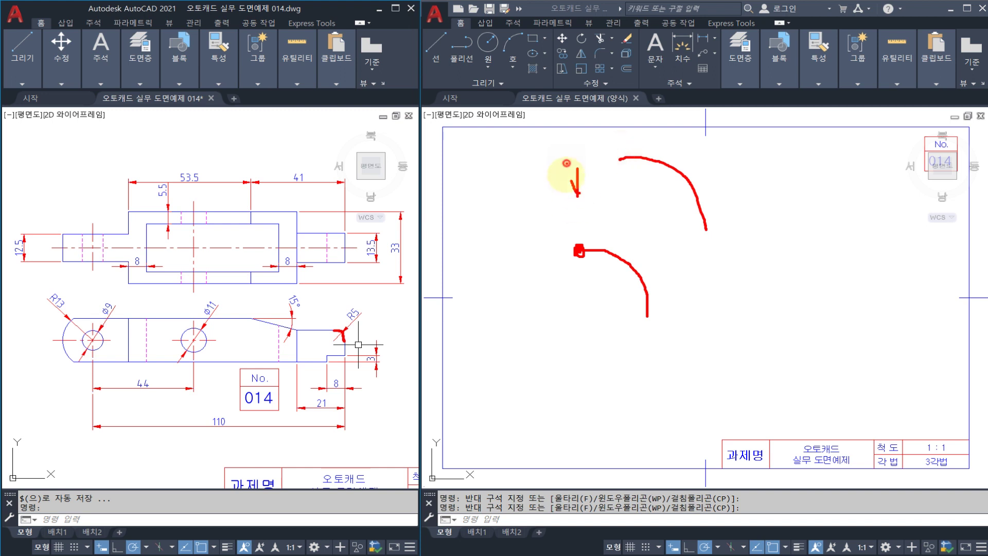
drag(566, 147, 567, 193)
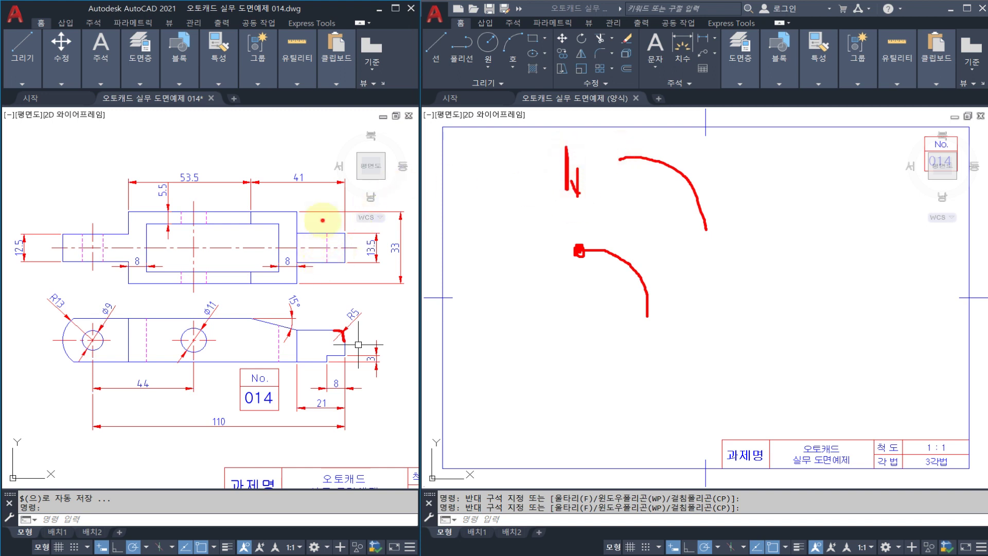
mouse_move(323, 220)
mouse_down()
mouse_move(355, 257)
mouse_move(323, 237)
mouse_up()
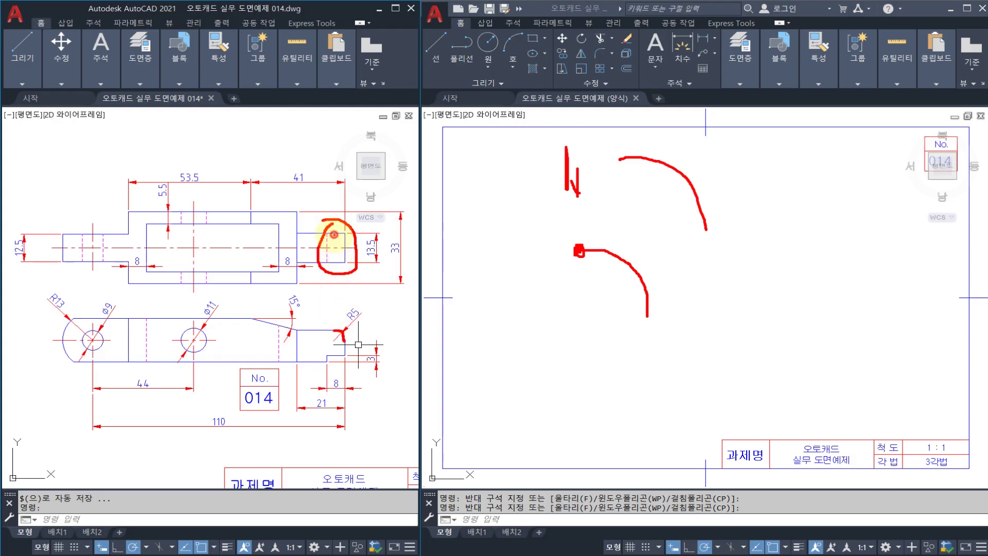
mouse_move(334, 234)
mouse_down()
mouse_move(342, 281)
mouse_move(324, 281)
mouse_up()
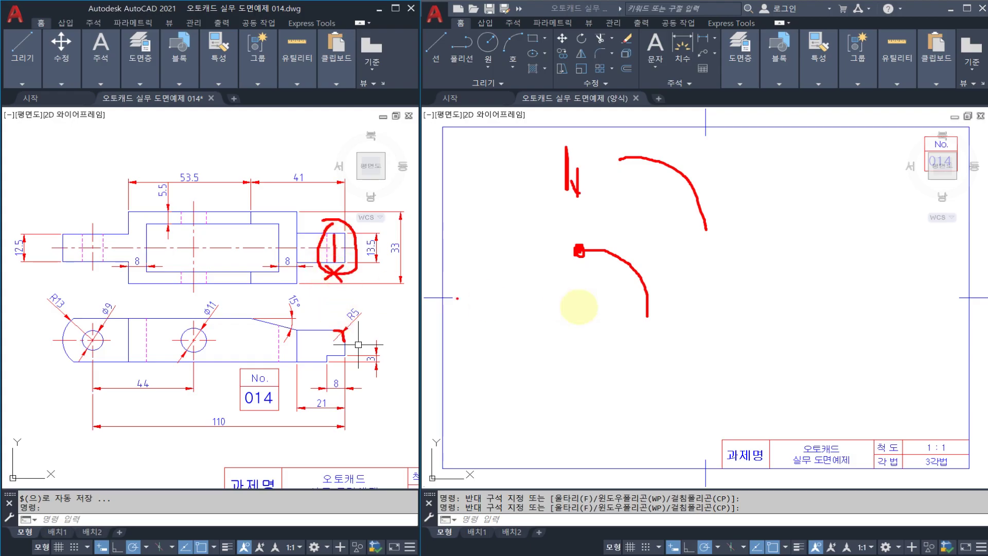
mouse_move(539, 322)
mouse_down()
mouse_move(562, 319)
mouse_move(672, 407)
mouse_move(656, 403)
mouse_up()
drag(553, 337, 534, 326)
mouse_move(528, 280)
mouse_down()
mouse_move(509, 308)
mouse_move(529, 308)
mouse_up()
drag(673, 382, 688, 369)
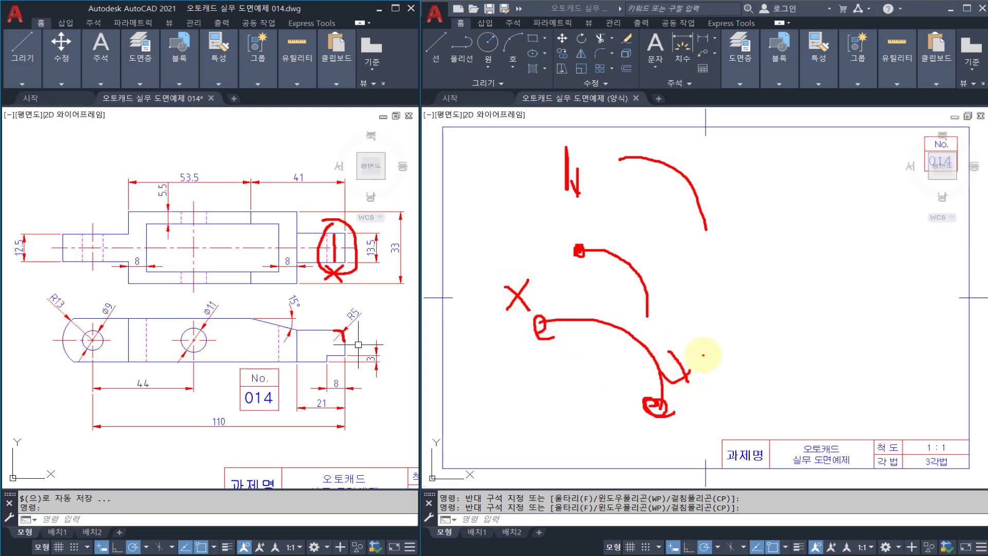
key(Escape)
Examine how the R5 rounding's tangent edge in the 3D shape translates into the 2D top view of the end arm.
mouse_move(572, 176)
mouse_down()
mouse_move(613, 221)
mouse_move(577, 228)
mouse_up()
mouse_move(637, 193)
mouse_down()
mouse_move(638, 231)
mouse_move(652, 220)
mouse_up()
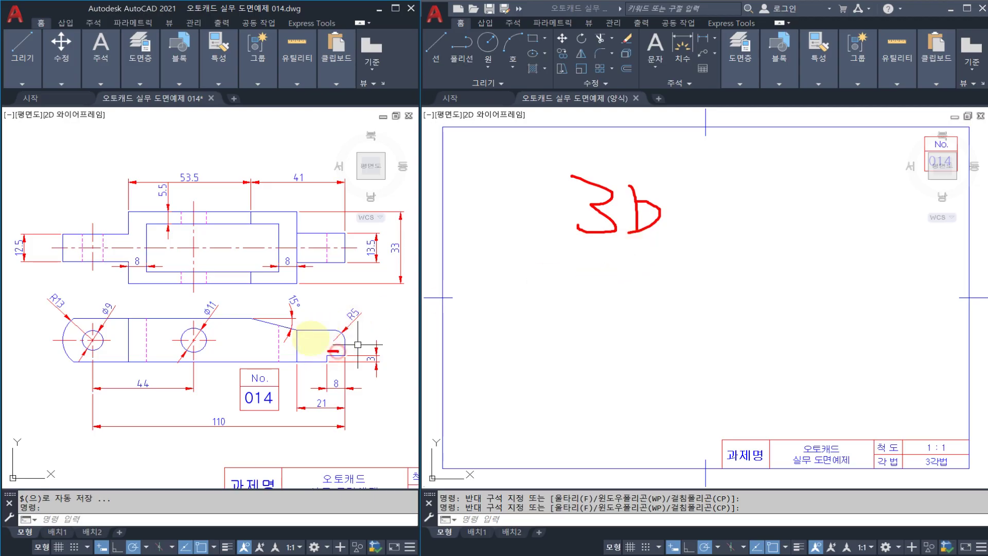
drag(340, 351, 364, 342)
drag(687, 231, 754, 231)
drag(741, 222, 742, 244)
mouse_move(777, 230)
mouse_down()
mouse_move(783, 242)
mouse_move(813, 248)
mouse_up()
mouse_move(821, 250)
mouse_down()
mouse_move(818, 230)
mouse_move(813, 264)
mouse_up()
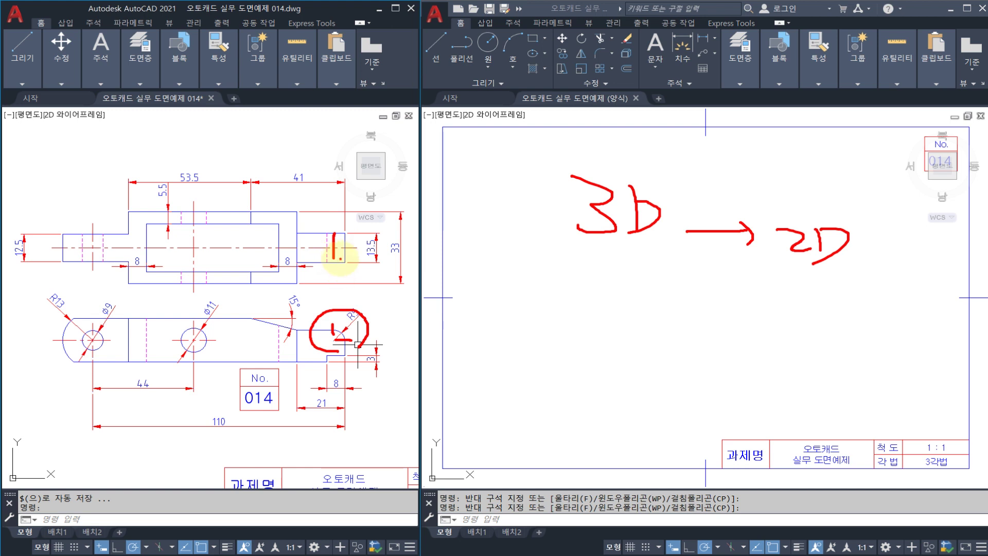
drag(561, 261, 631, 326)
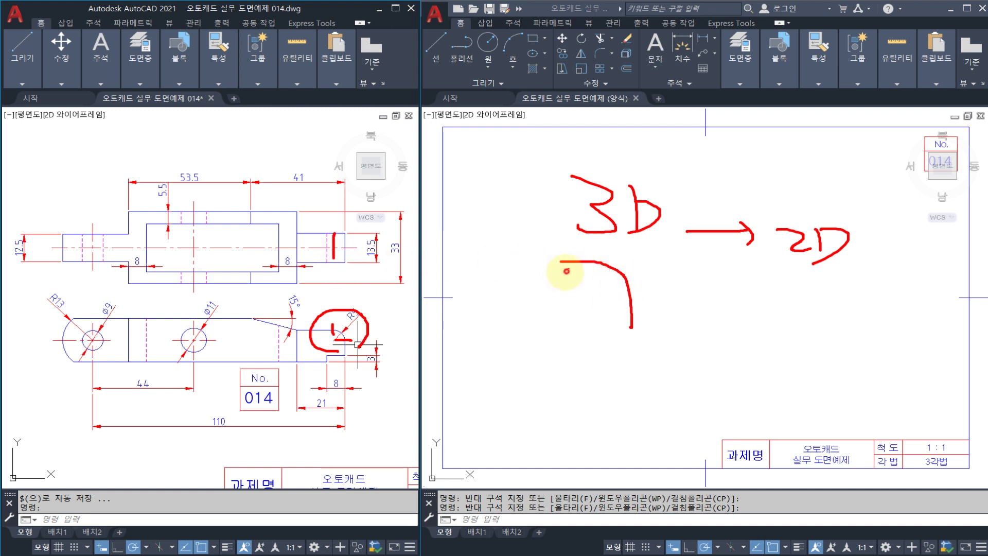
mouse_move(567, 270)
mouse_down()
mouse_move(568, 263)
mouse_move(698, 289)
mouse_move(675, 316)
mouse_up()
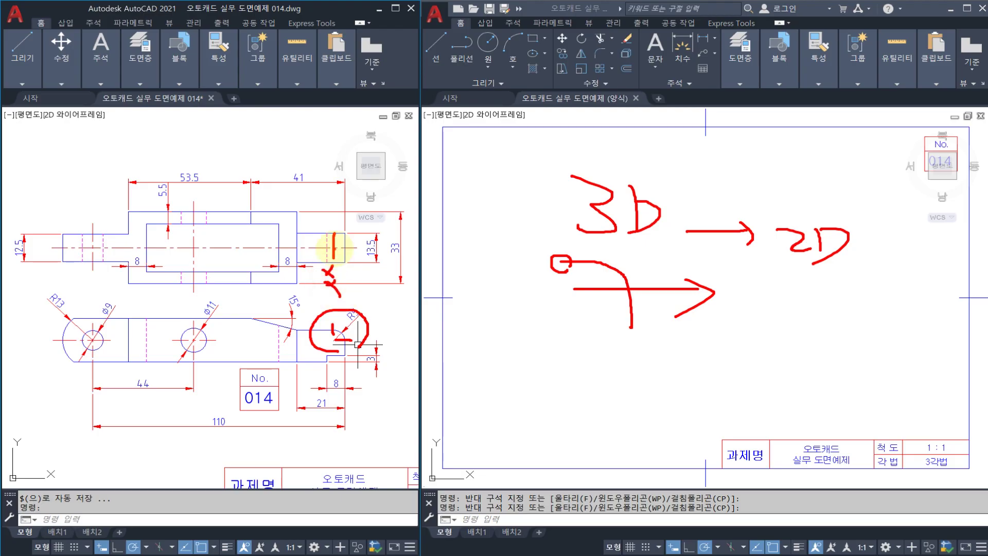
key(Escape)
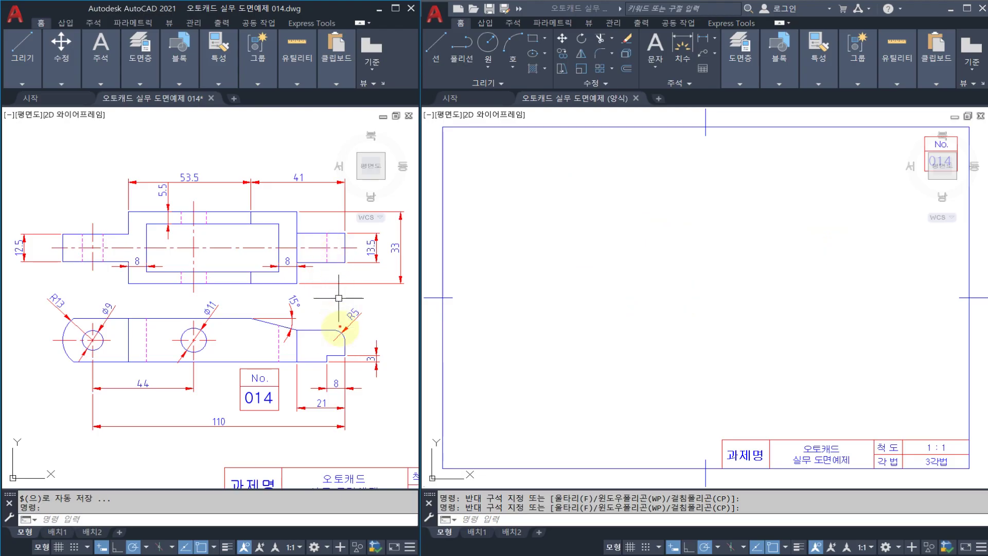
Compare the start of the R5 arc in the front view with the matching line position in the top view for 3D-to-2D conversion.
mouse_move(340, 327)
mouse_down()
mouse_move(323, 330)
mouse_move(341, 334)
mouse_up()
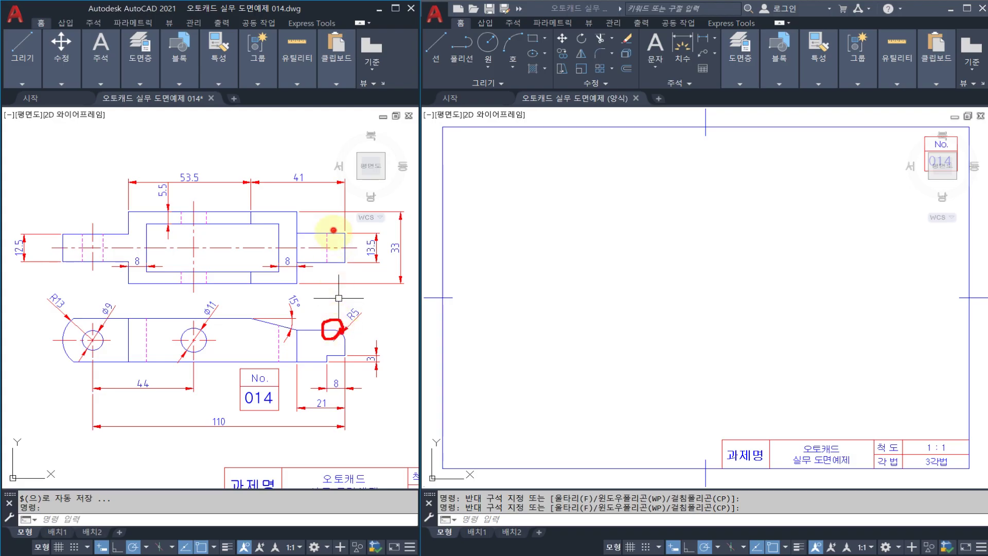
drag(333, 230, 335, 265)
drag(331, 216, 342, 229)
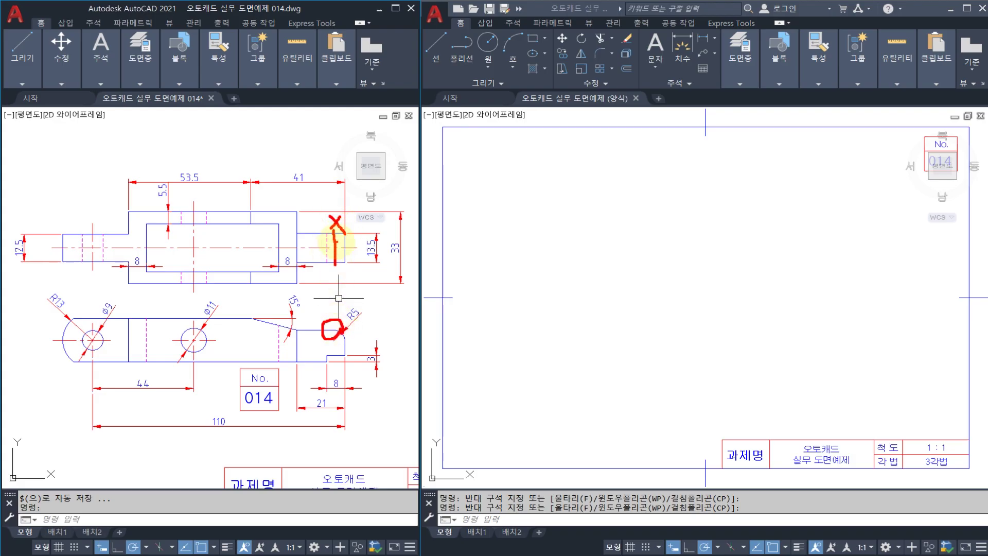
mouse_move(509, 244)
mouse_down()
mouse_move(523, 243)
mouse_move(508, 269)
mouse_move(557, 284)
mouse_up()
mouse_move(552, 257)
mouse_down()
mouse_move(566, 265)
mouse_move(556, 272)
mouse_up()
drag(589, 262, 692, 270)
mouse_move(700, 251)
mouse_down()
mouse_move(703, 284)
mouse_move(672, 328)
mouse_move(688, 327)
mouse_up()
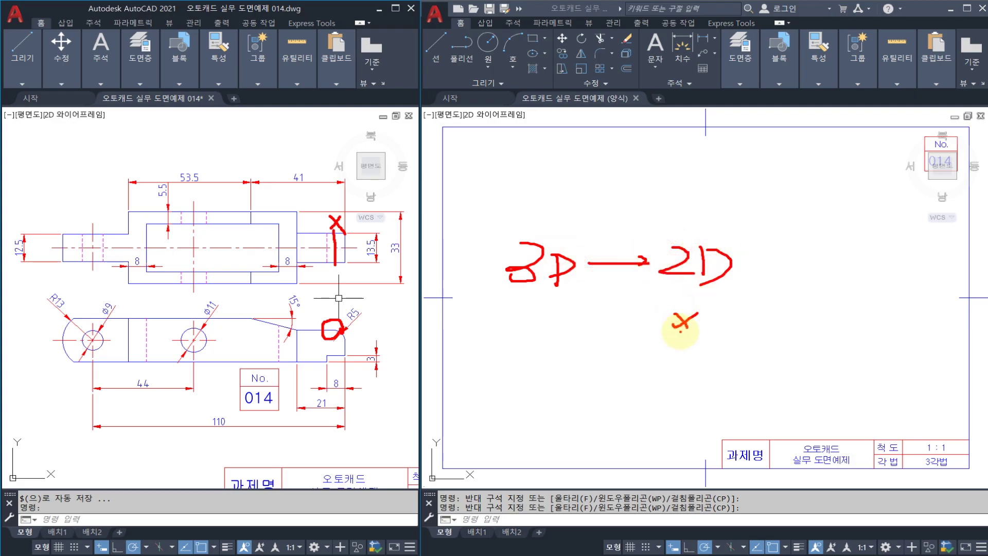
key(Escape)
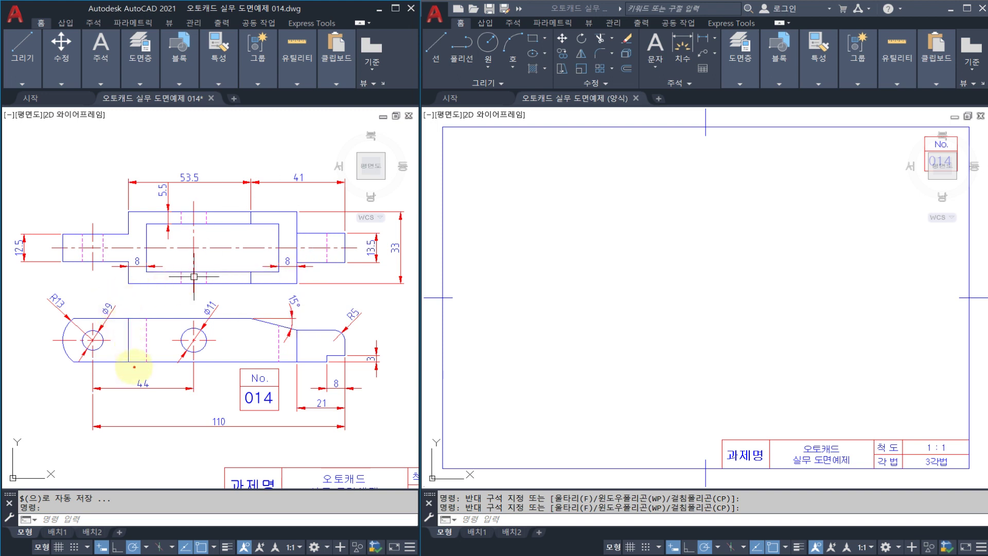
Compare the two vertical body edges in the front view with the body's outer end faces and the opening's ends in the top view.
mouse_move(133, 360)
mouse_down()
mouse_move(119, 315)
mouse_move(142, 337)
mouse_move(132, 367)
mouse_up()
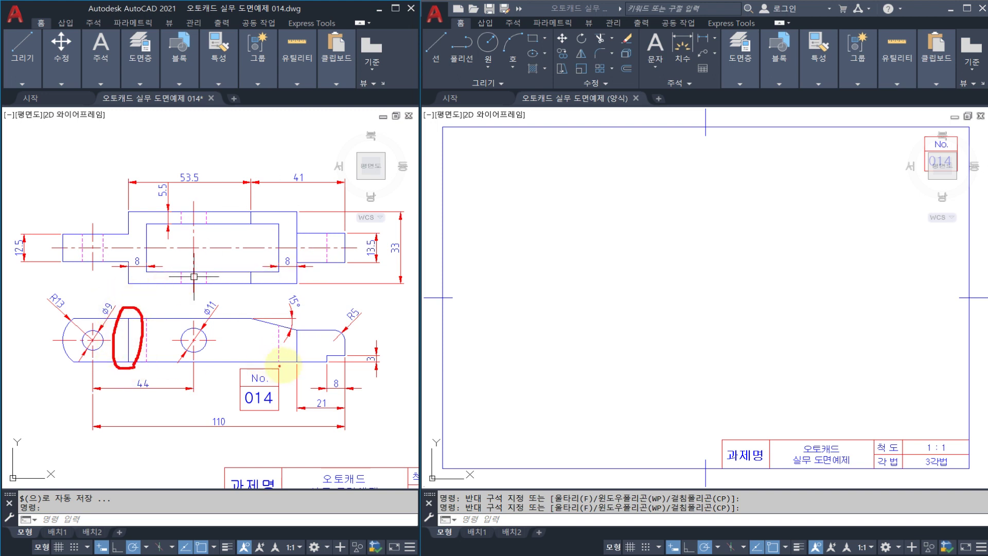
mouse_move(288, 367)
mouse_down()
mouse_move(293, 320)
mouse_move(310, 346)
mouse_move(289, 368)
mouse_up()
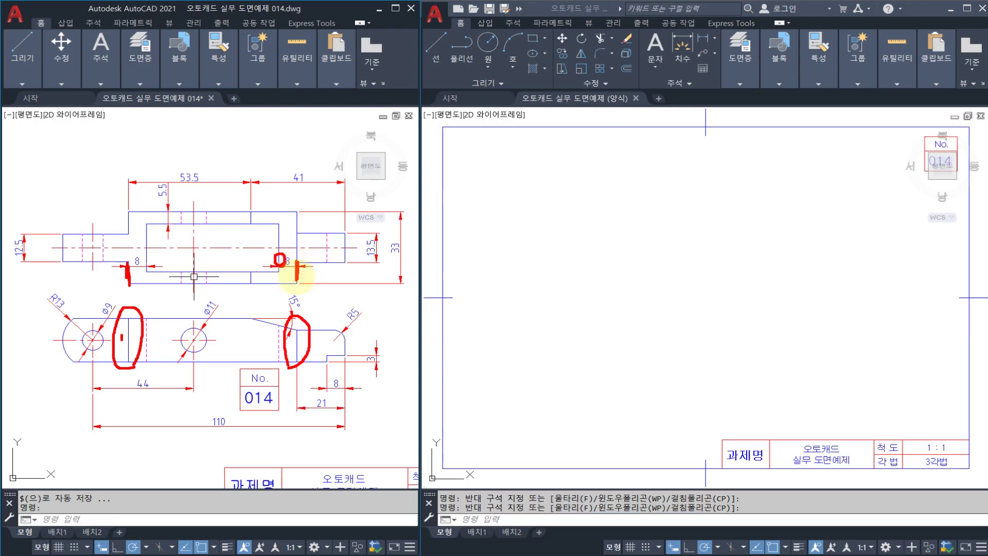
drag(294, 341, 291, 343)
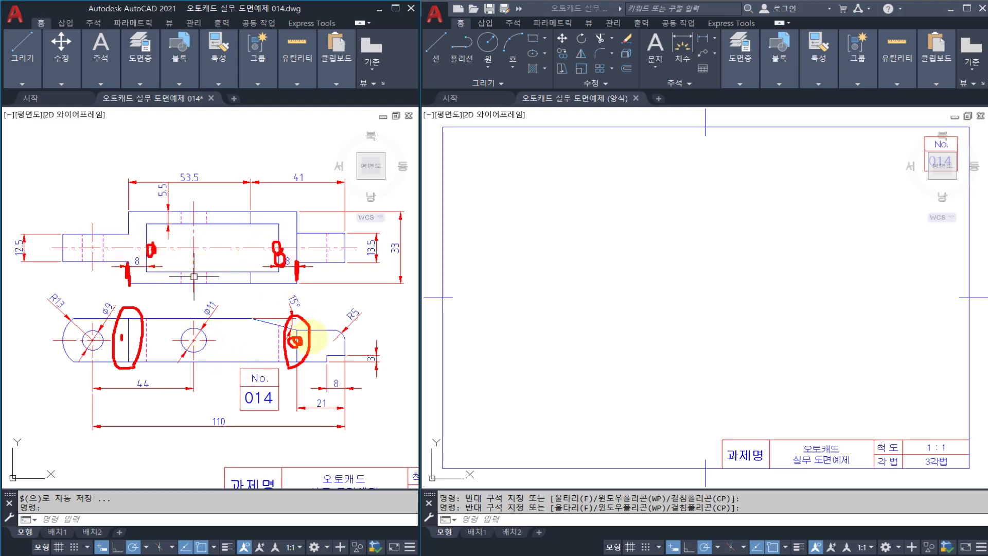
key(Escape)
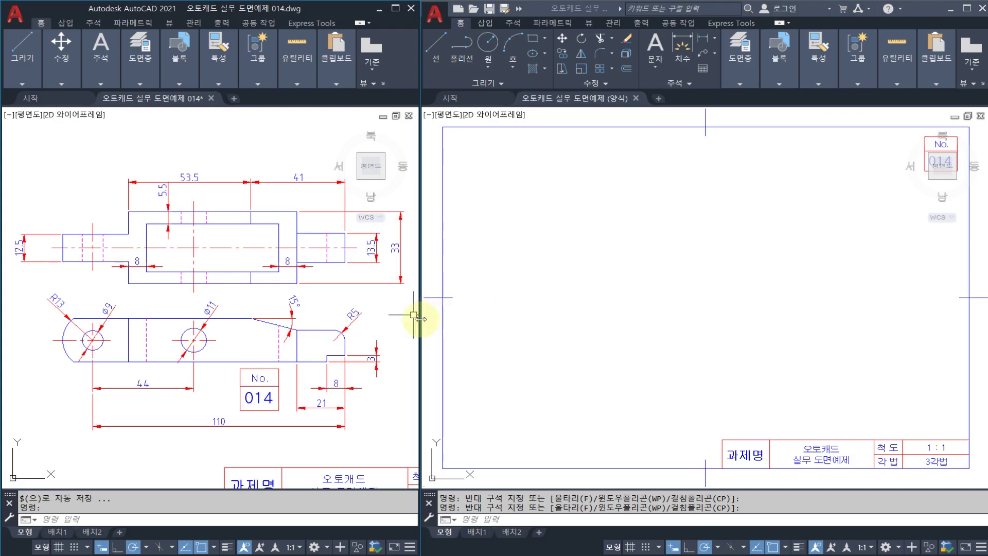
Draw crossing horizontal and vertical construction lines in the lower-left part of the blank template sheet.
click(633, 277)
key(Escape)
key(Escape)
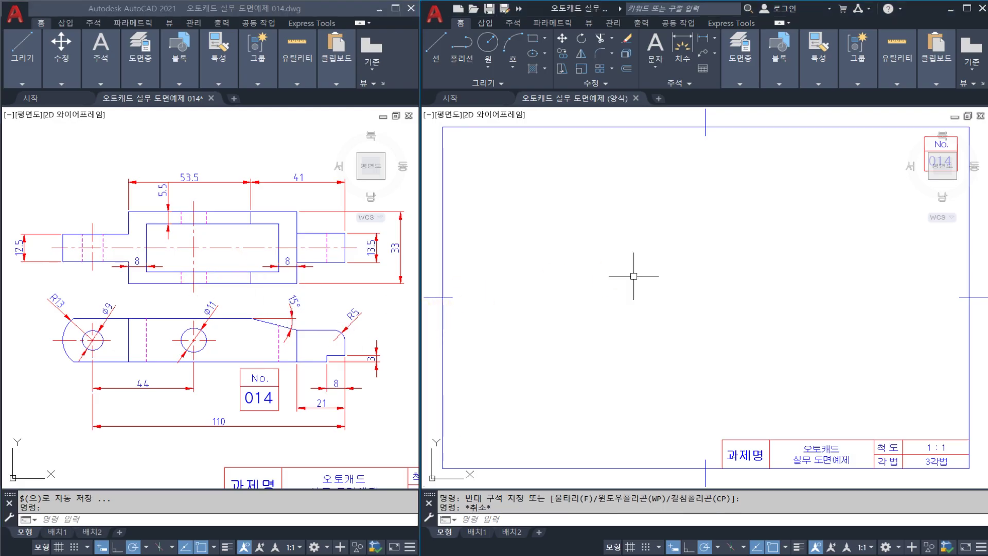
middle_drag(638, 273, 633, 276)
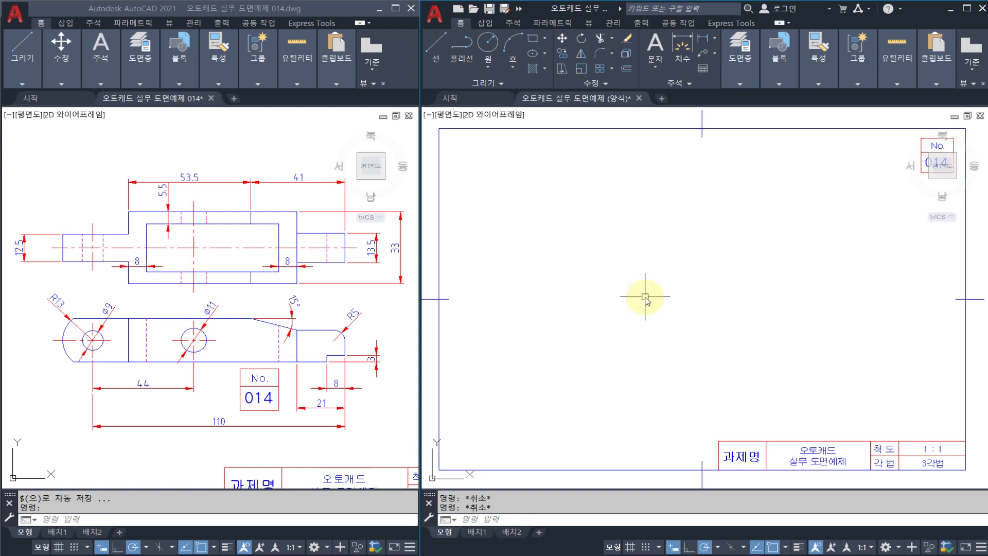
right_click(644, 294)
click(642, 294)
text(xl)
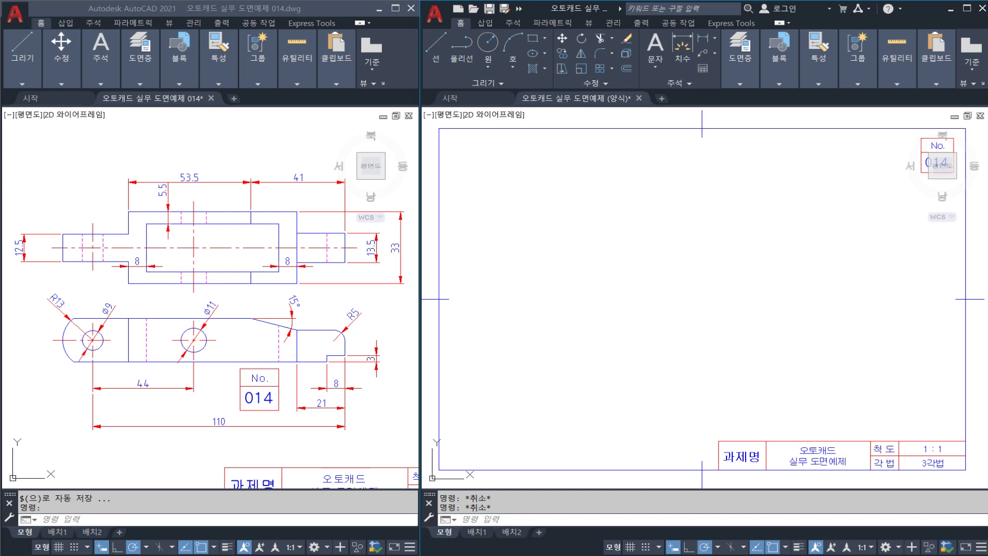
key(Return)
click(586, 338)
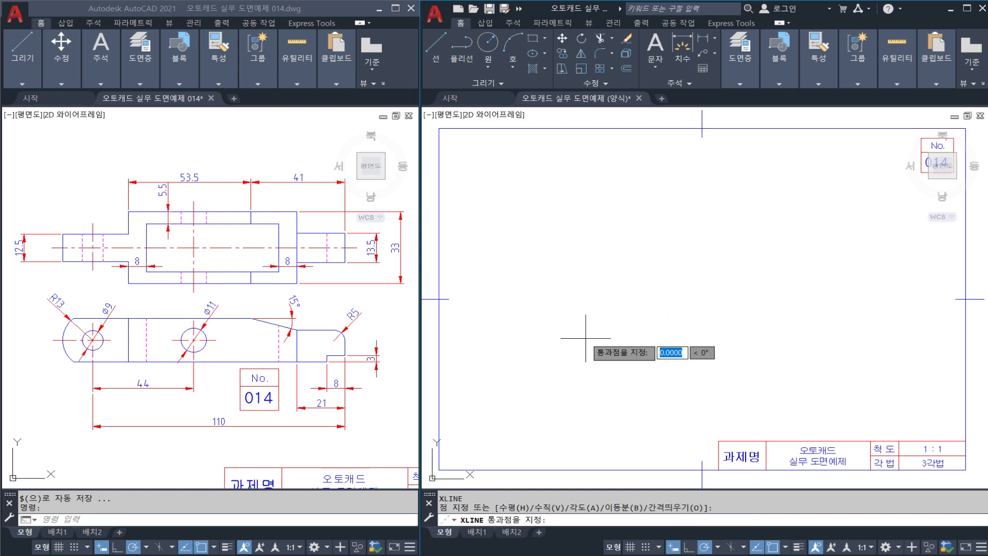
click(602, 338)
click(588, 317)
key(Escape)
Compare the construction lines' intersection with the 9 mm hole's centre in the reference drawing's front view.
key(ctrl+2)
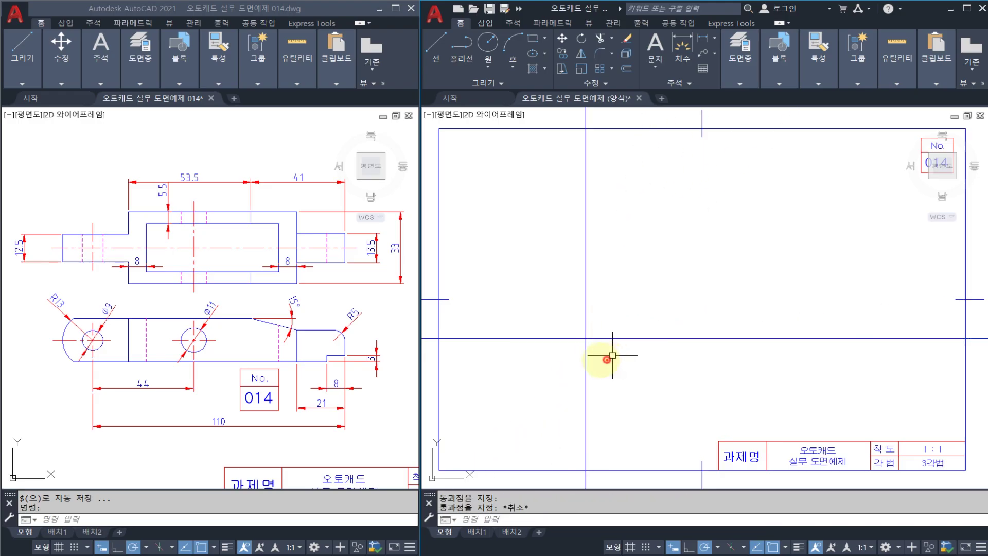
mouse_move(607, 360)
mouse_down()
mouse_move(600, 330)
mouse_move(580, 369)
mouse_up()
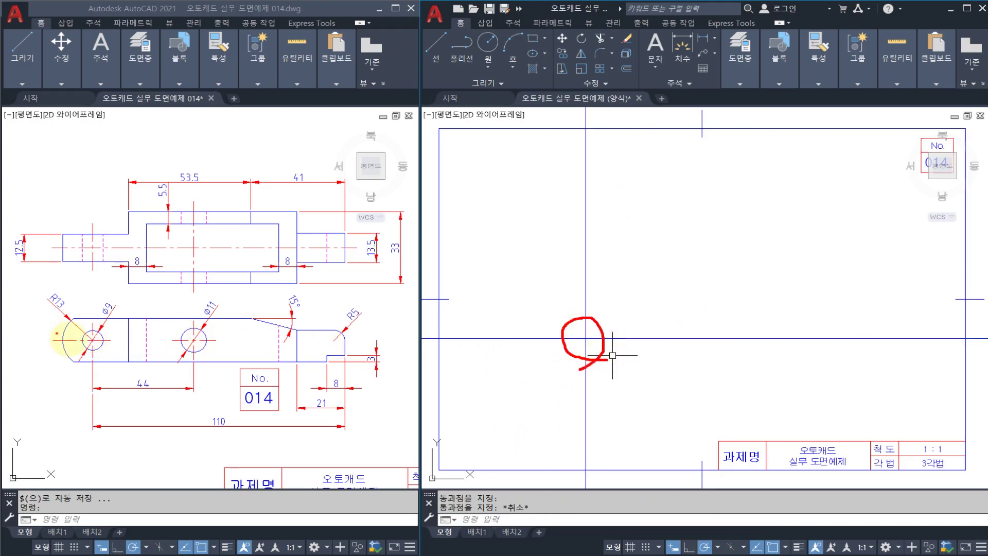
drag(92, 332, 140, 337)
drag(93, 281, 94, 384)
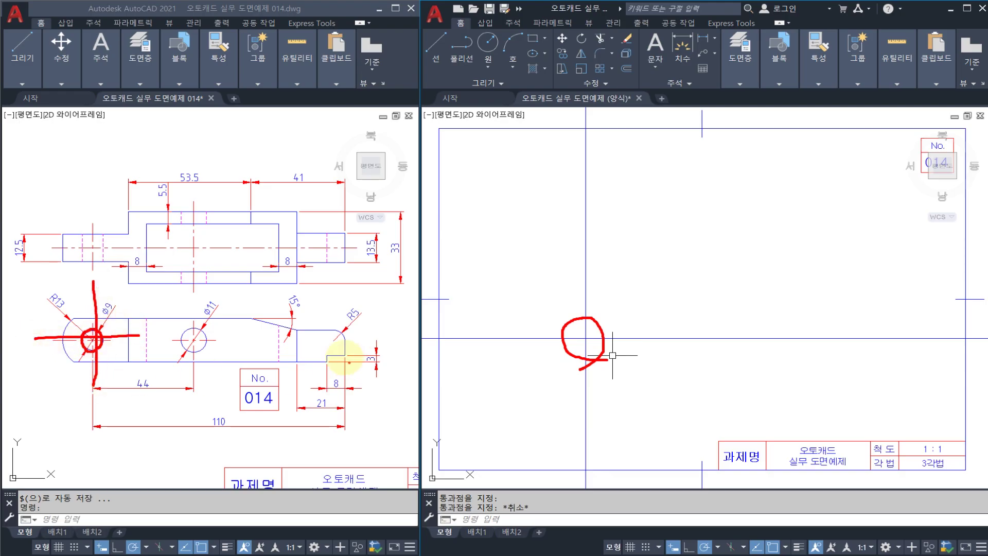
key(Escape)
key(Escape)
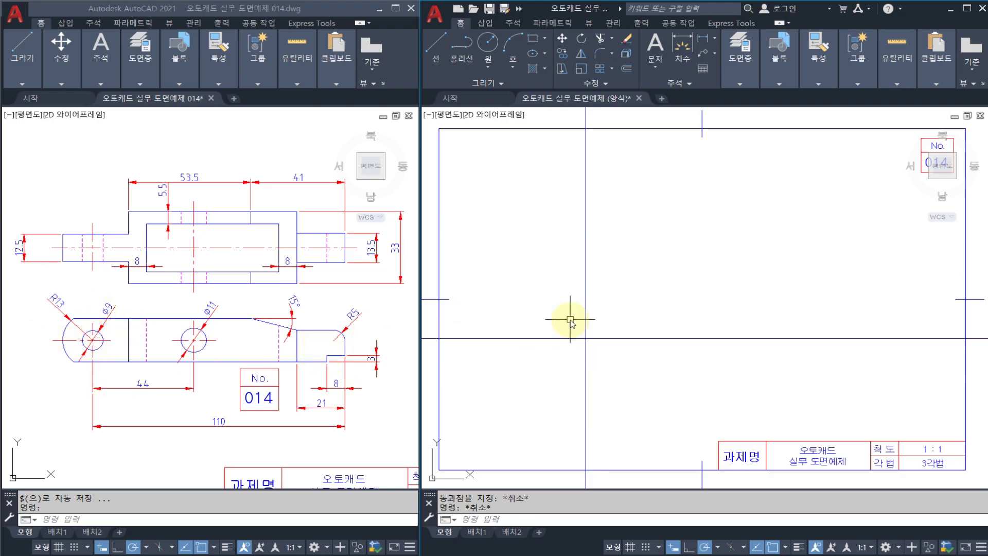
Draw a 9 mm diameter circle centred on the intersection of the construction lines.
text(c)
key(Return)
click(585, 338)
text(d)
key(Return)
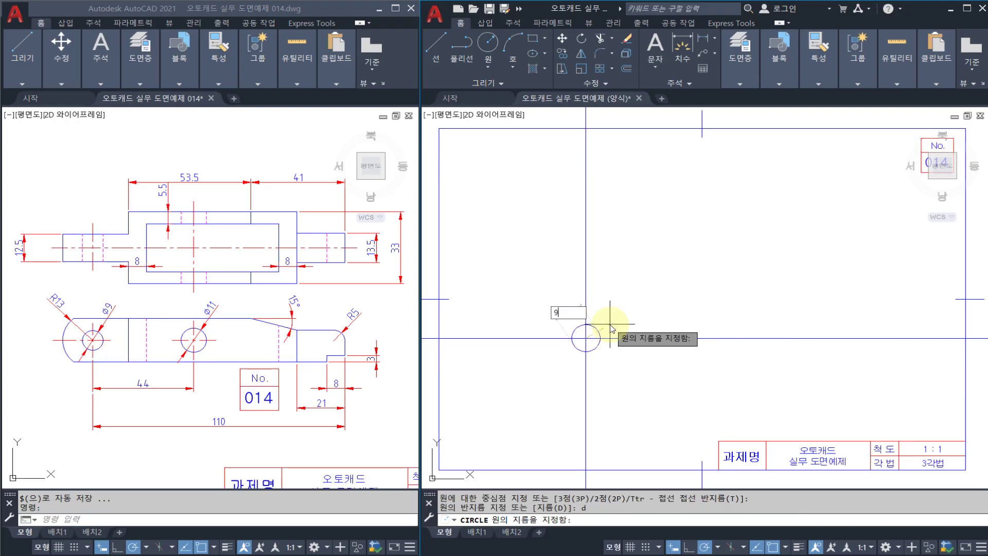
text(9)
key(Return)
scroll(610, 323, up, 4)
middle_drag(543, 348, 607, 309)
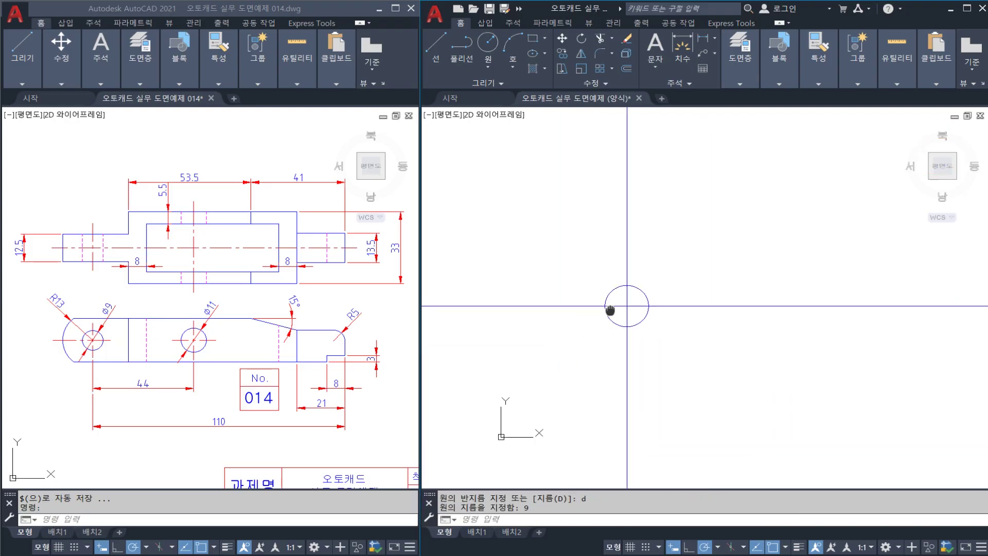
Draw a circle of radius 13 mm concentric with the 9 mm hole.
text(c)
key(Return)
click(630, 304)
text(1)
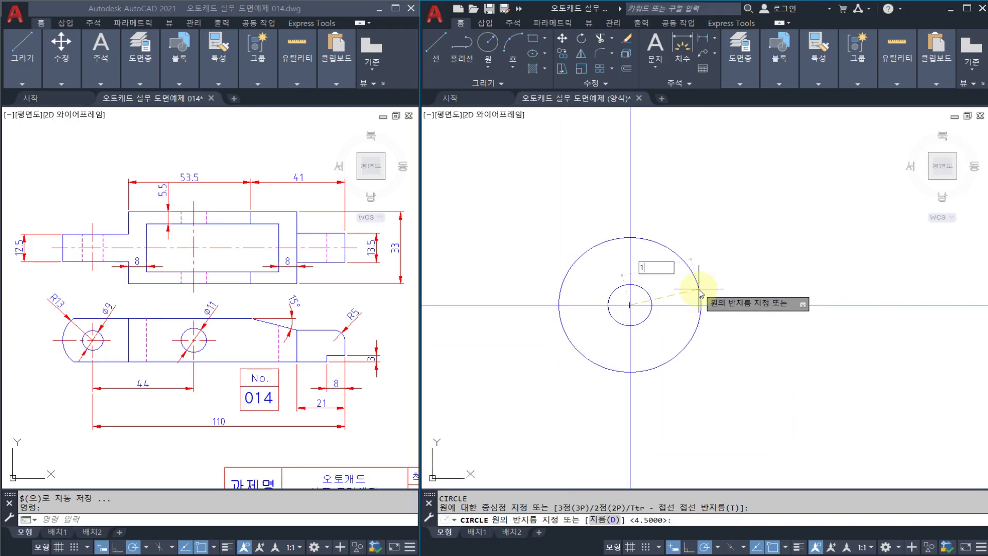
text(3)
key(Return)
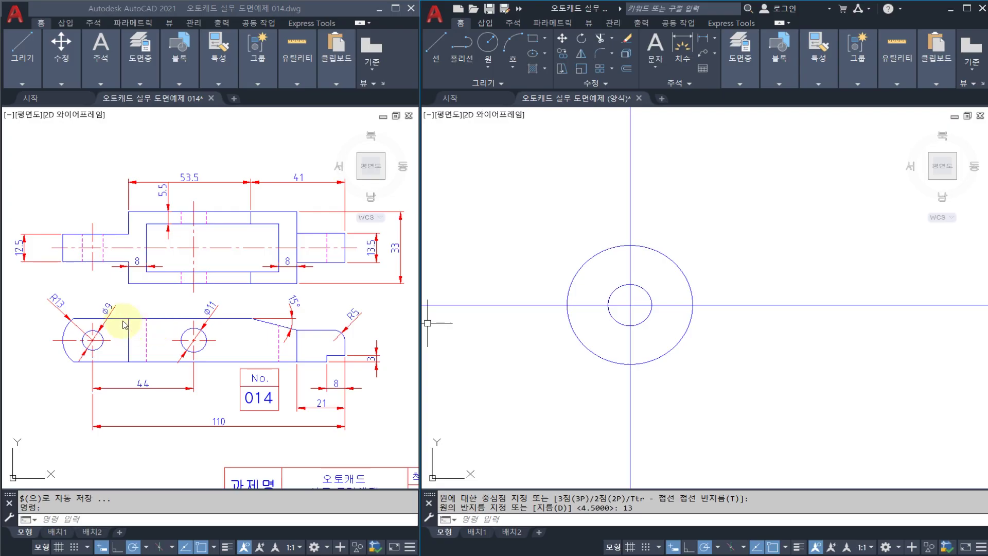
Add a vertical linear dimension for the front view's overall height beside its stepped end in the reference drawing.
click(157, 316)
key(Escape)
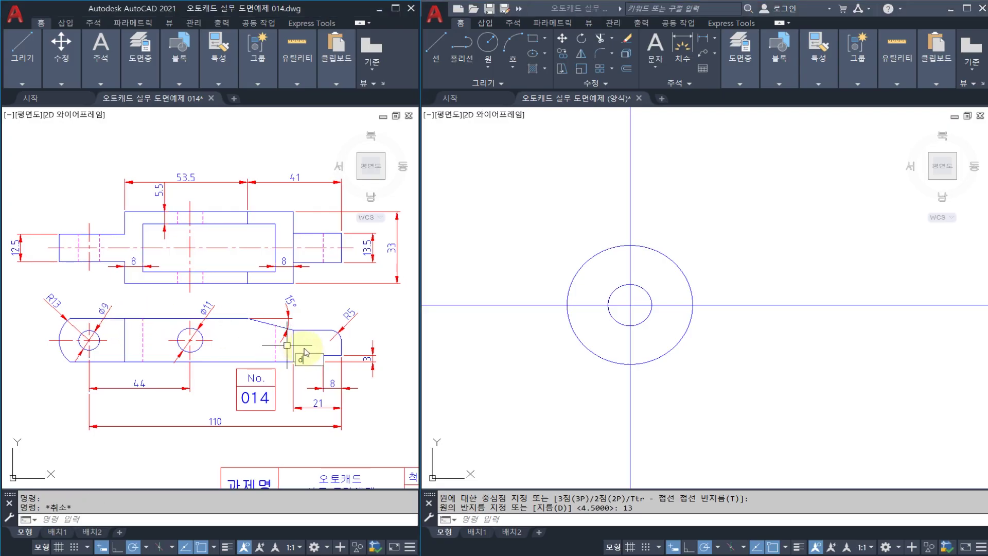
text(DLI)
key(Return)
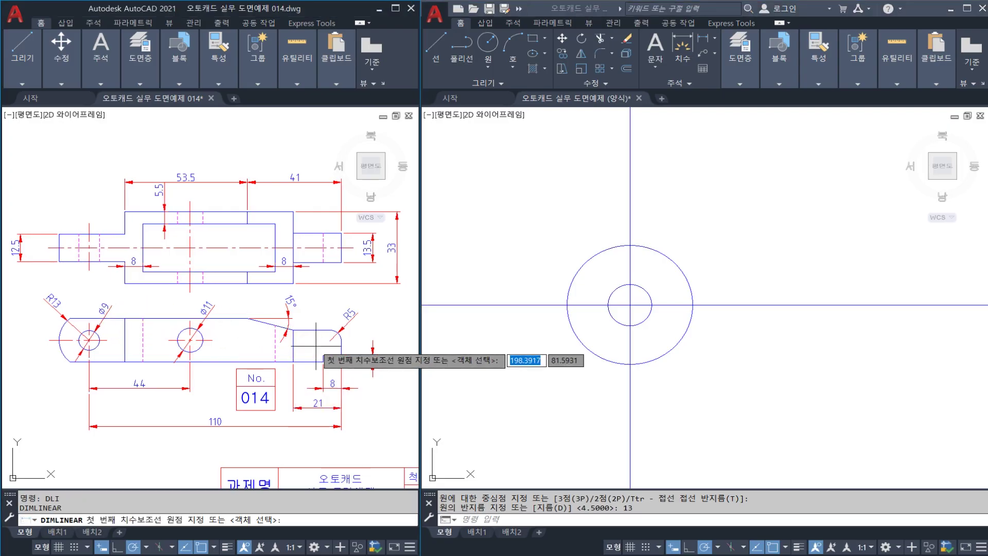
click(247, 318)
click(335, 362)
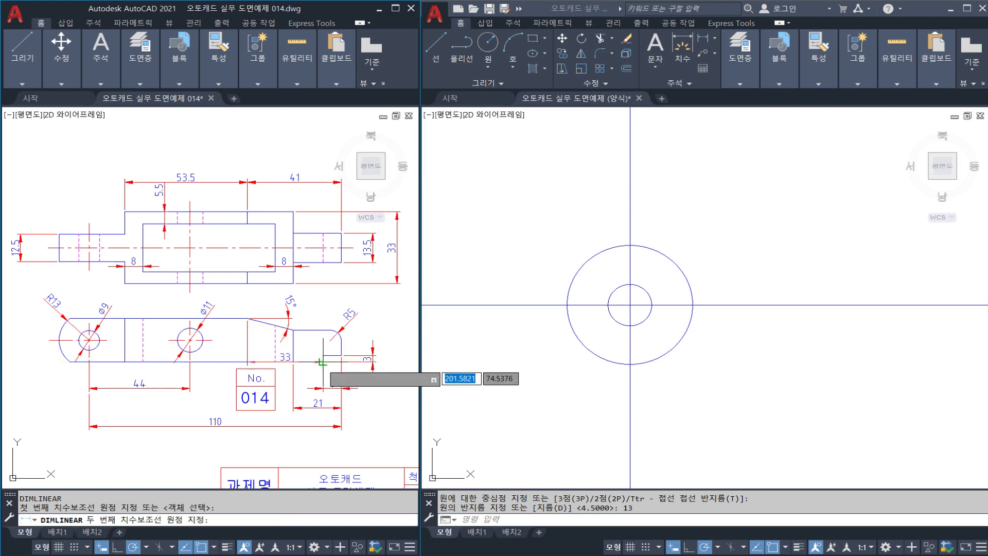
click(397, 284)
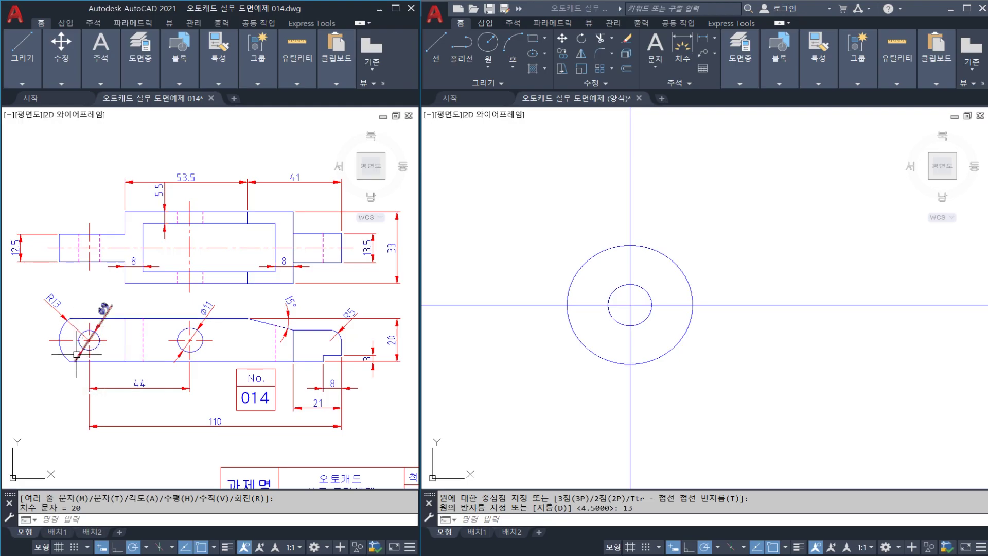
Offset the horizontal construction line through the hole by 10 mm both above and below in the template drawing.
click(599, 326)
key(Escape)
key(Escape)
middle_drag(673, 321, 589, 332)
text(o)
key(Return)
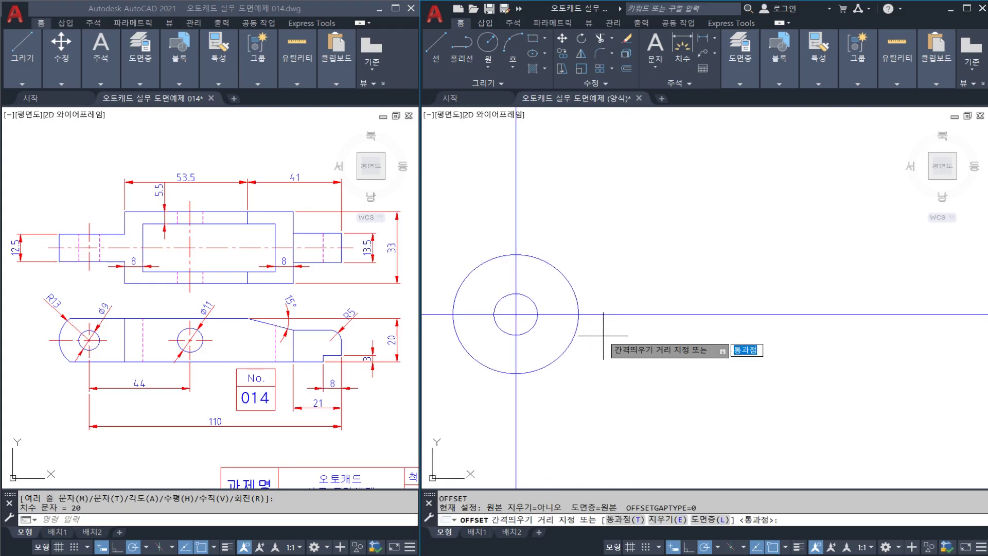
text(10)
key(Return)
click(611, 314)
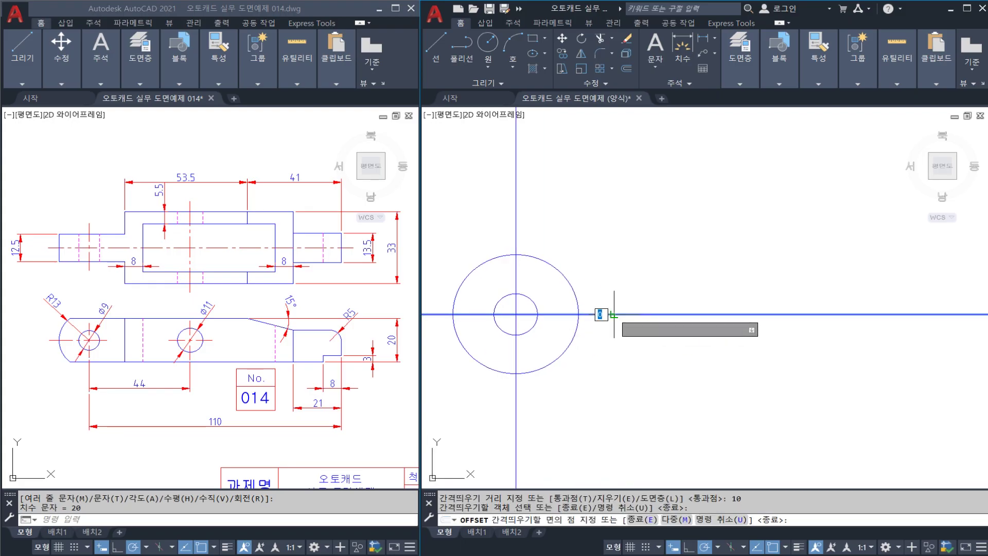
click(614, 305)
click(611, 314)
click(610, 335)
key(Escape)
middle_drag(610, 335, 702, 321)
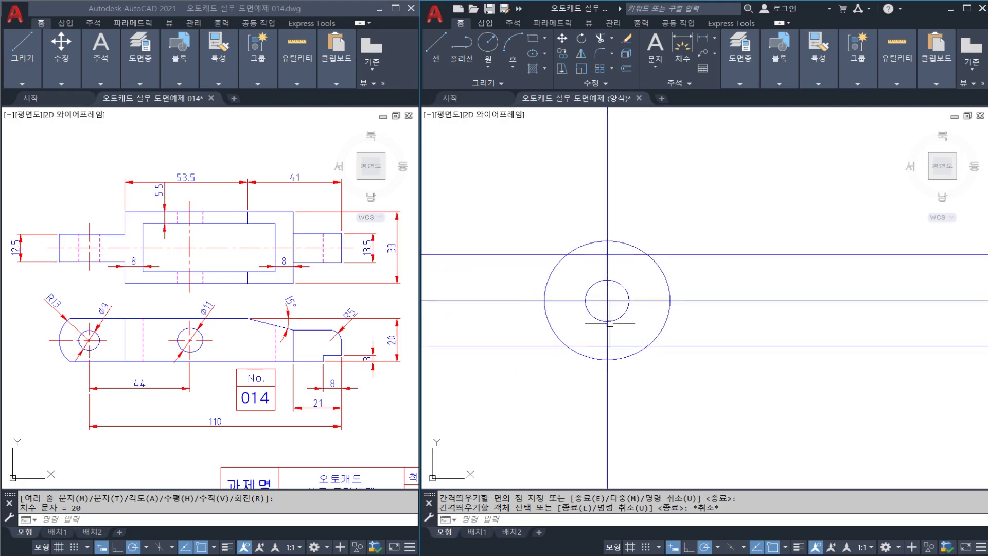
Trim the R13 circle's portions lying above the upper offset line and below the lower offset line.
text(tr)
key(Return)
click(599, 240)
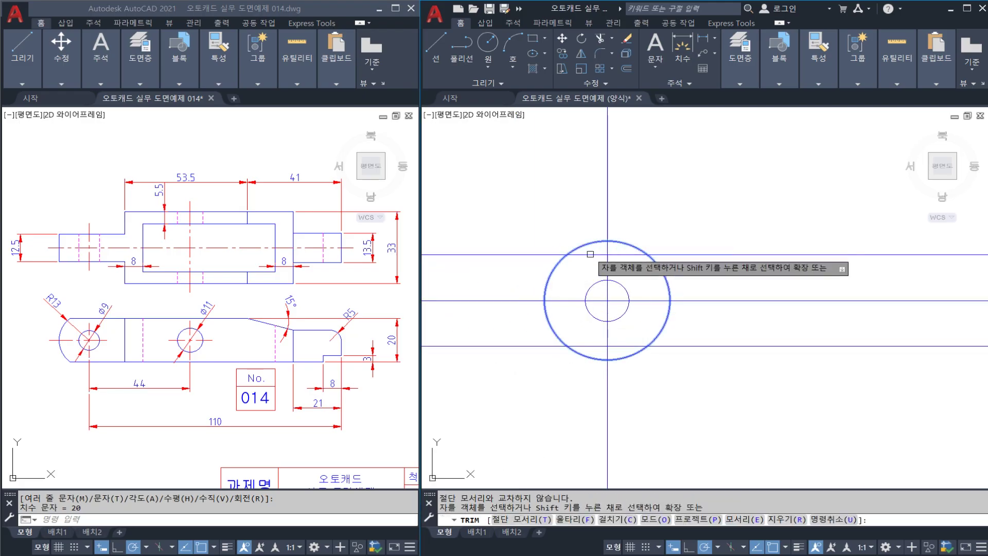
key(Escape)
key(Return)
click(590, 255)
key(Return)
click(590, 243)
key(Escape)
key(Return)
click(581, 344)
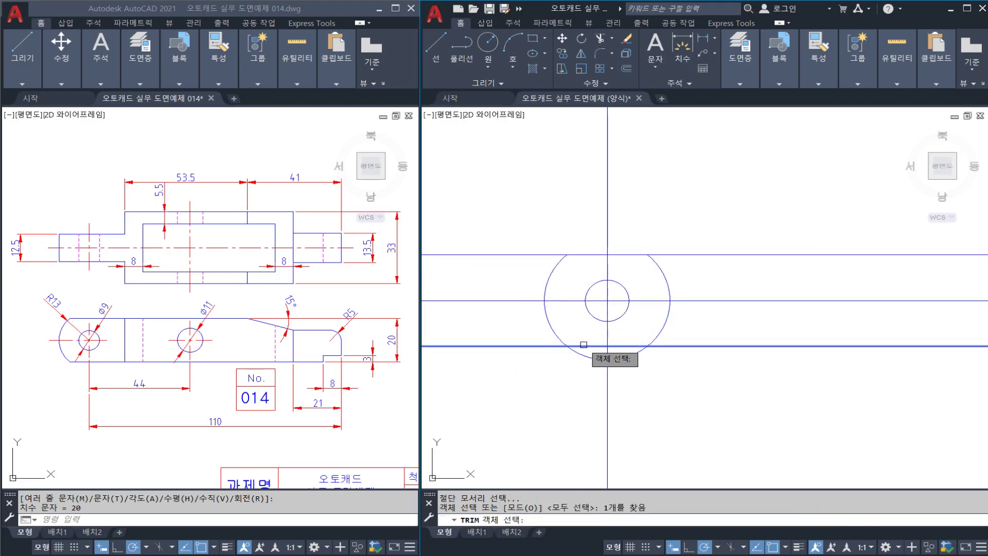
key(Return)
click(582, 355)
key(Escape)
Trim the upper and lower offset lines where they extend past the outer left arc.
key(Return)
click(556, 326)
click(538, 328)
key(Return)
click(529, 346)
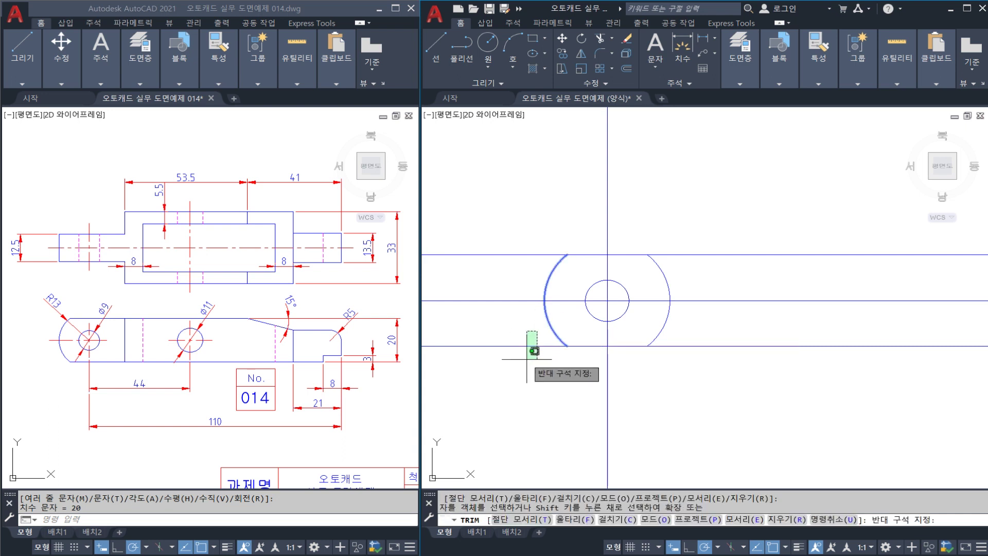
click(540, 255)
key(Escape)
Erase the leftover right-hand arc of the R13 circle and save the drawing.
click(656, 276)
text(e)
key(Return)
mouse_move(656, 275)
middle_down()
mouse_move(628, 302)
mouse_move(590, 293)
middle_up()
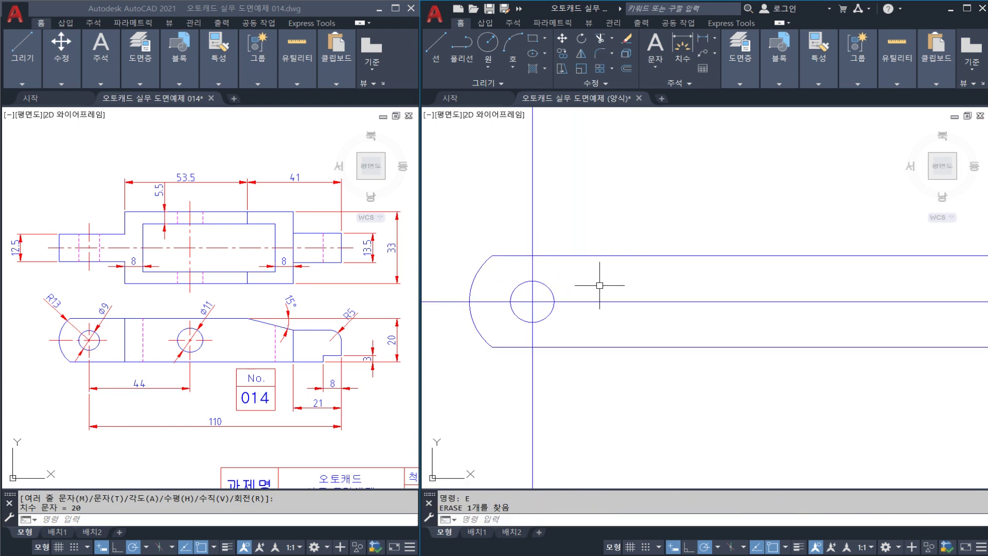
key(ctrl+s)
scroll(592, 286, down, 4)
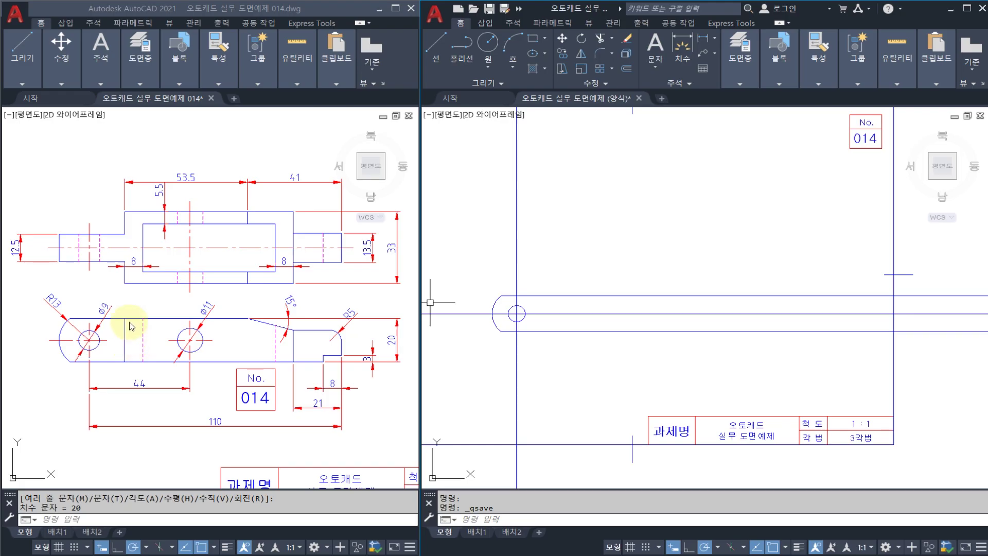
click(617, 231)
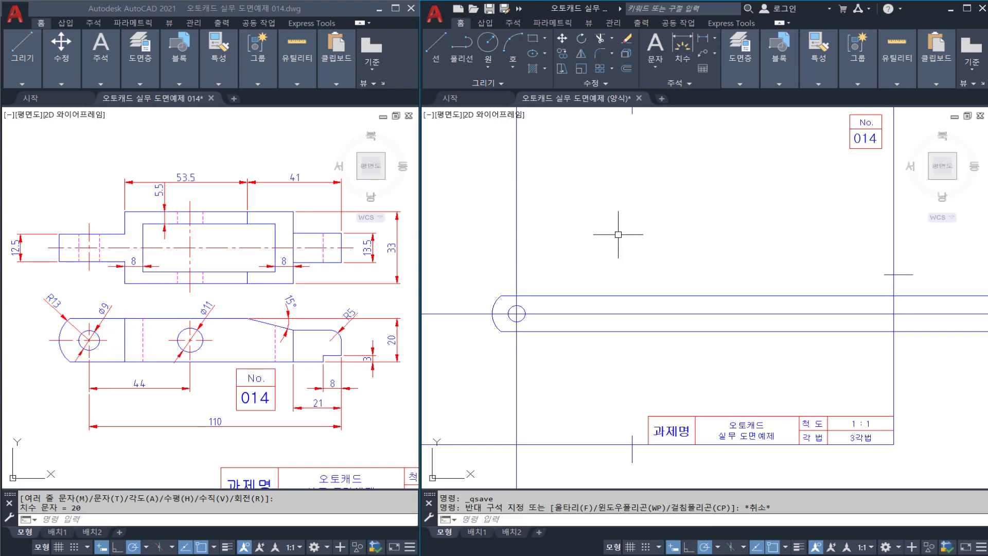
middle_drag(617, 232, 605, 244)
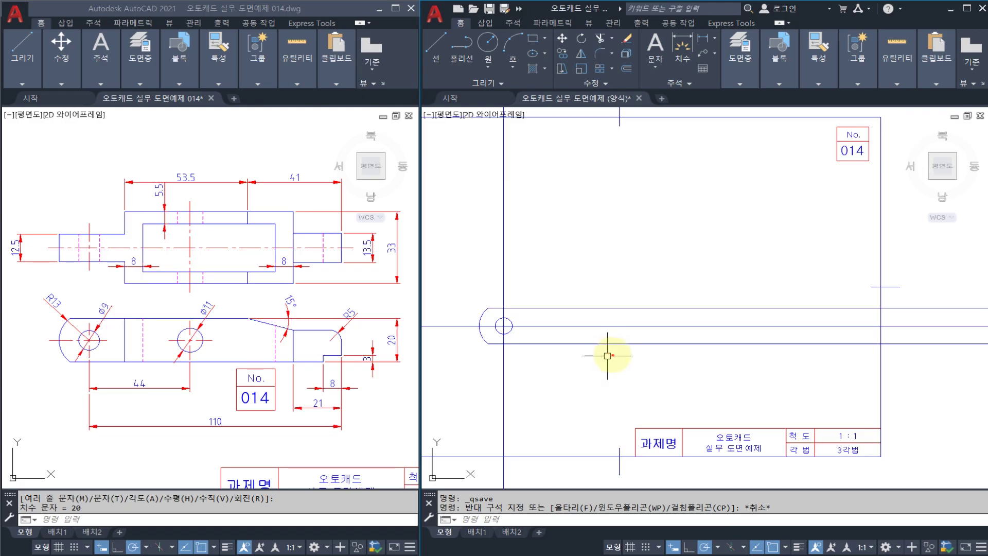
mouse_move(557, 362)
mouse_down()
mouse_move(511, 364)
mouse_move(595, 298)
mouse_move(777, 320)
mouse_move(487, 369)
mouse_up()
mouse_move(611, 249)
mouse_down()
mouse_move(623, 155)
mouse_move(749, 251)
mouse_move(587, 262)
mouse_up()
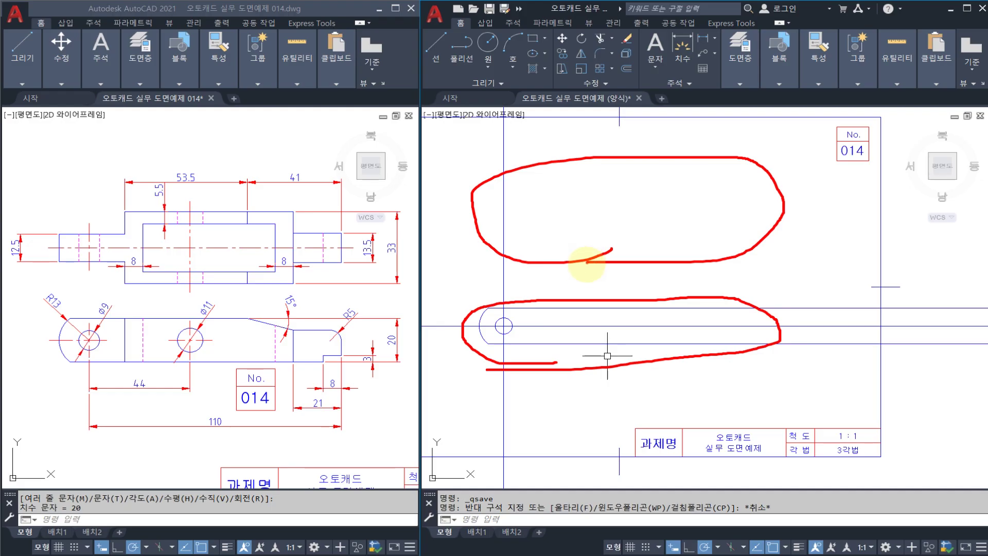
mouse_move(534, 352)
mouse_down()
mouse_move(474, 316)
mouse_move(716, 335)
mouse_move(698, 342)
mouse_up()
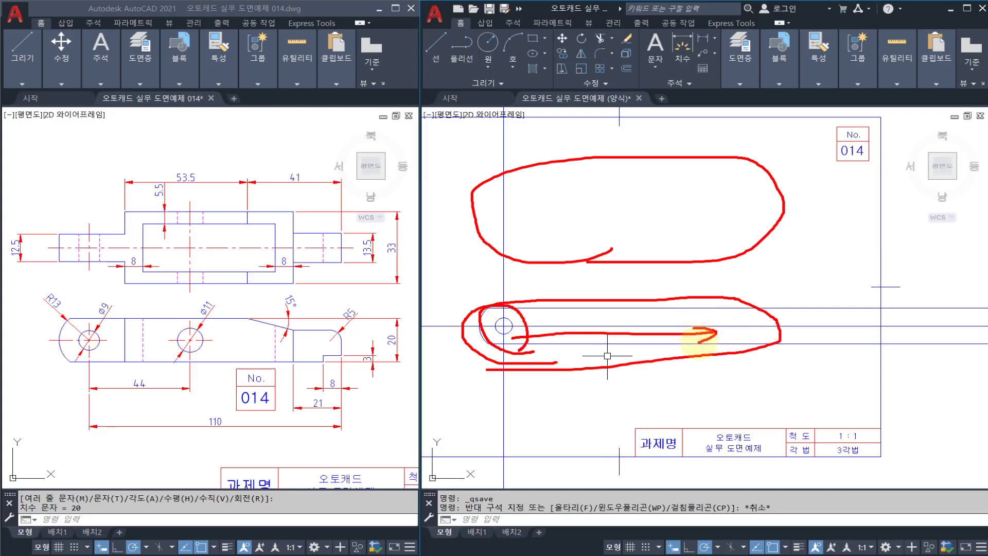
mouse_move(485, 215)
mouse_down()
mouse_move(616, 215)
mouse_move(603, 225)
mouse_up()
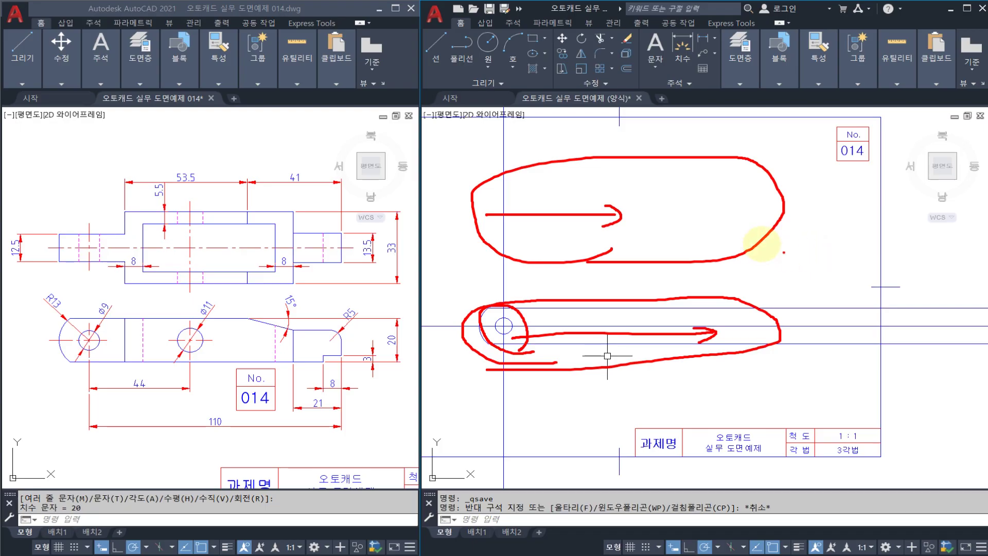
key(Escape)
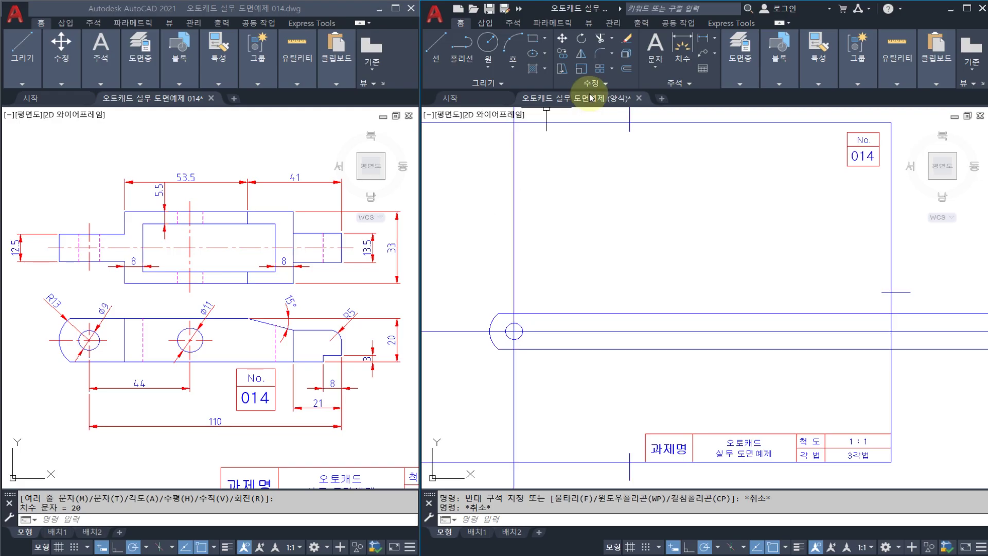
mouse_move(560, 108)
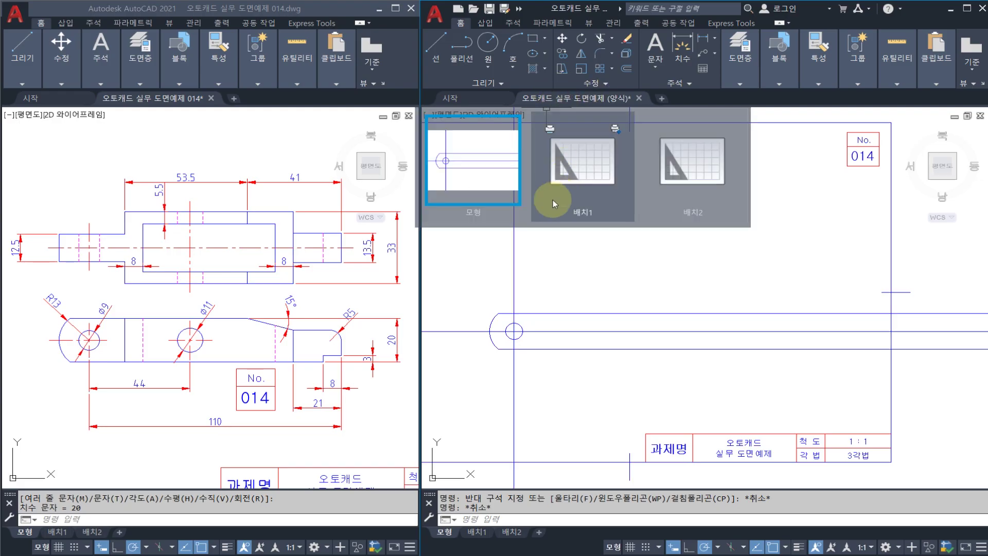
key(Escape)
Draw a horizontal construction line above the front view as the top view's centreline.
text(xl)
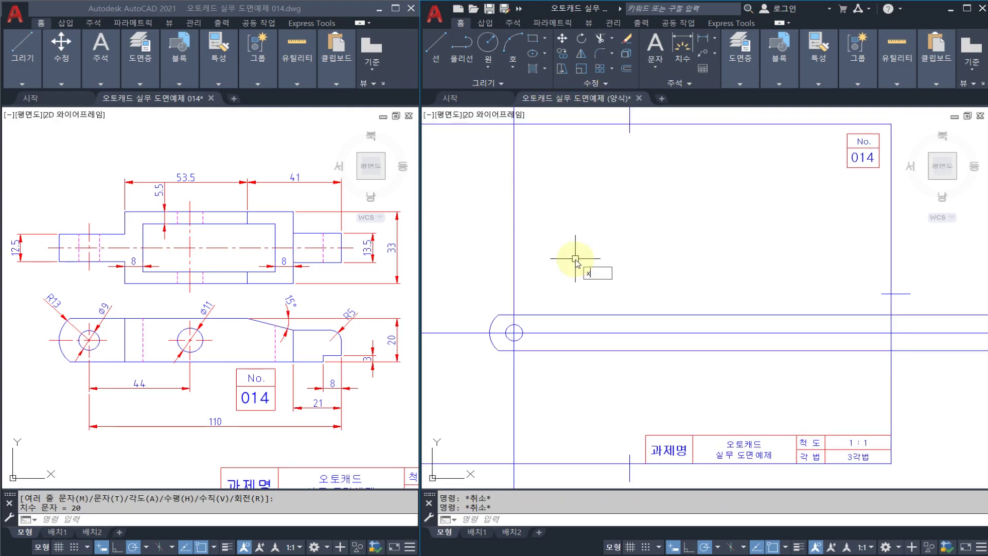
key(Return)
click(517, 230)
click(530, 226)
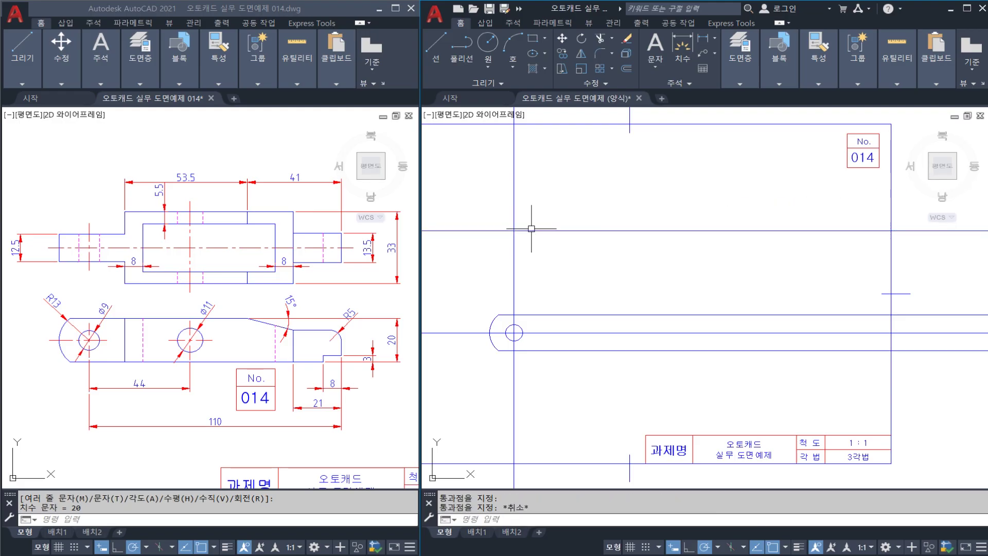
key(Escape)
Offset the top view's centreline by 125/20 both above and below.
text(o)
key(Return)
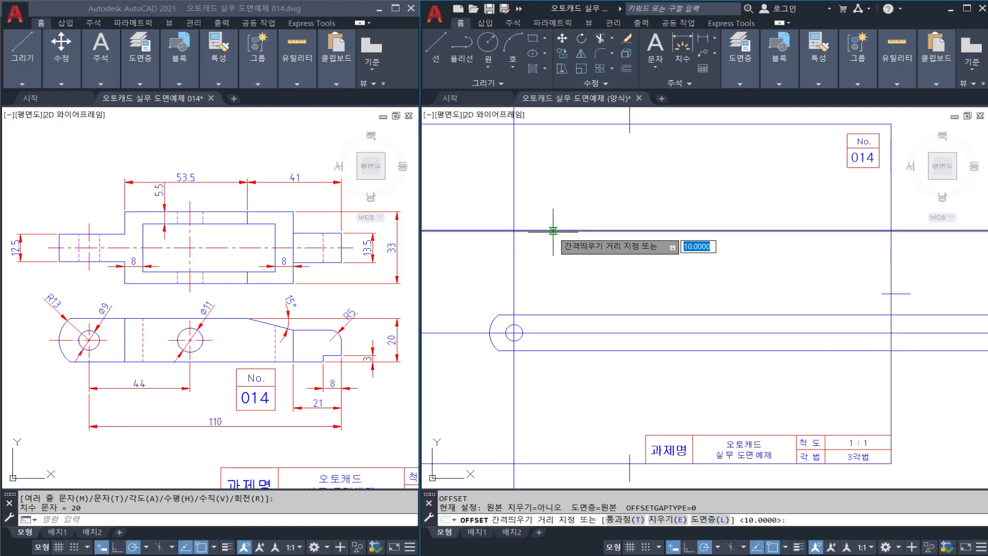
text(125/20)
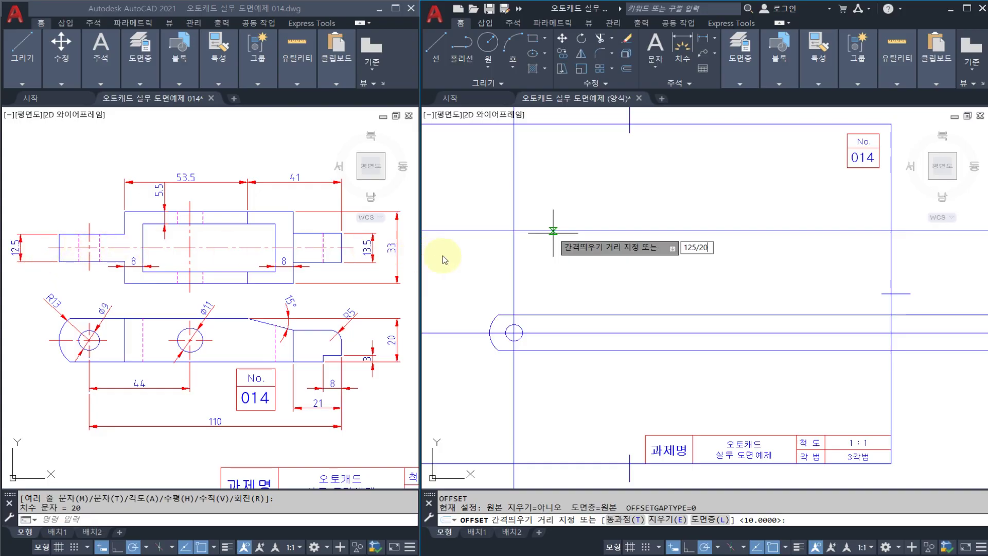
key(Return)
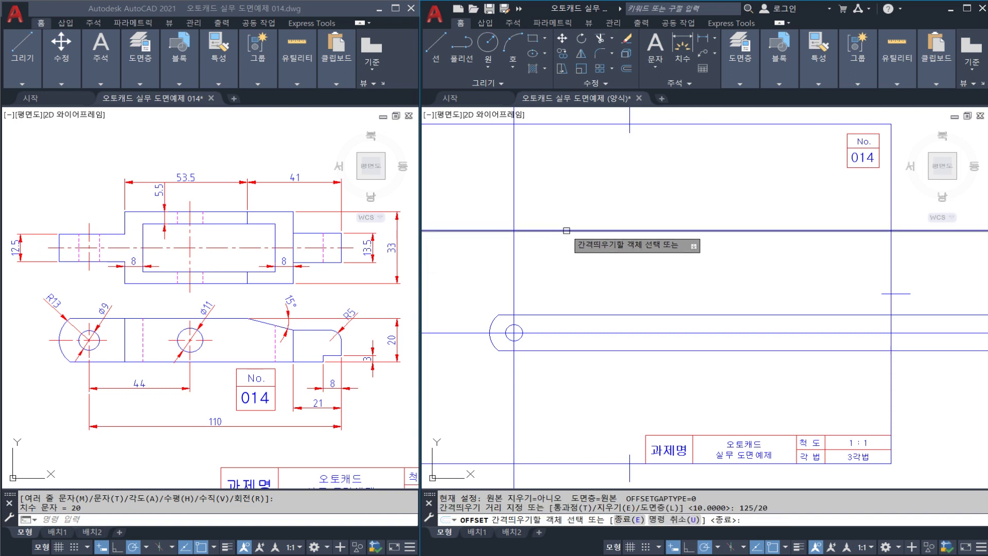
click(545, 231)
click(541, 226)
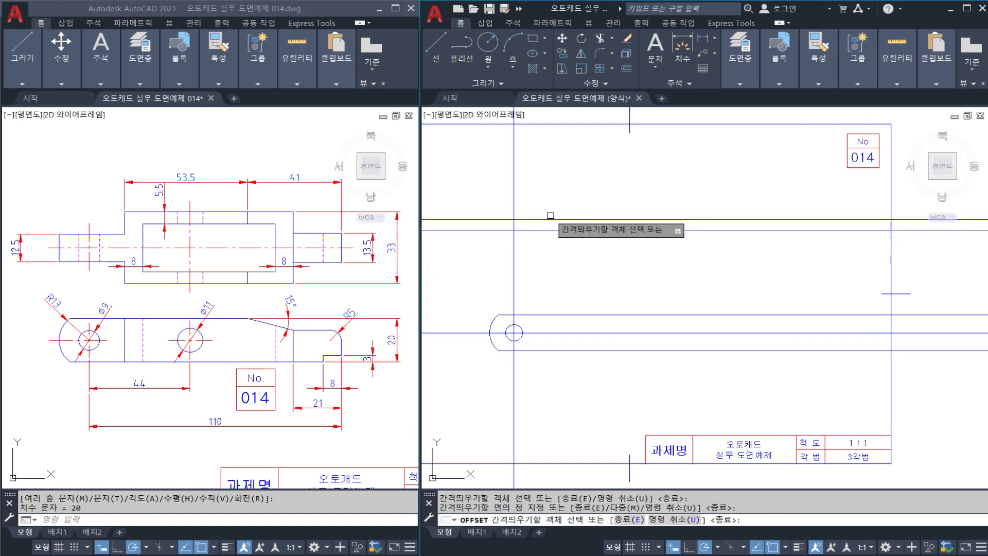
key(Escape)
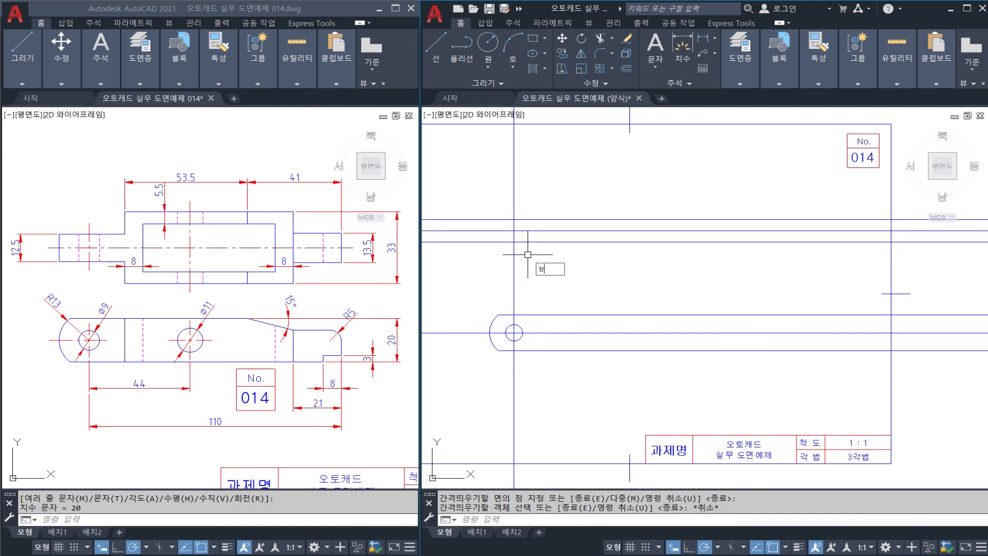
text(tr)
key(Return)
key(Escape)
key(Escape)
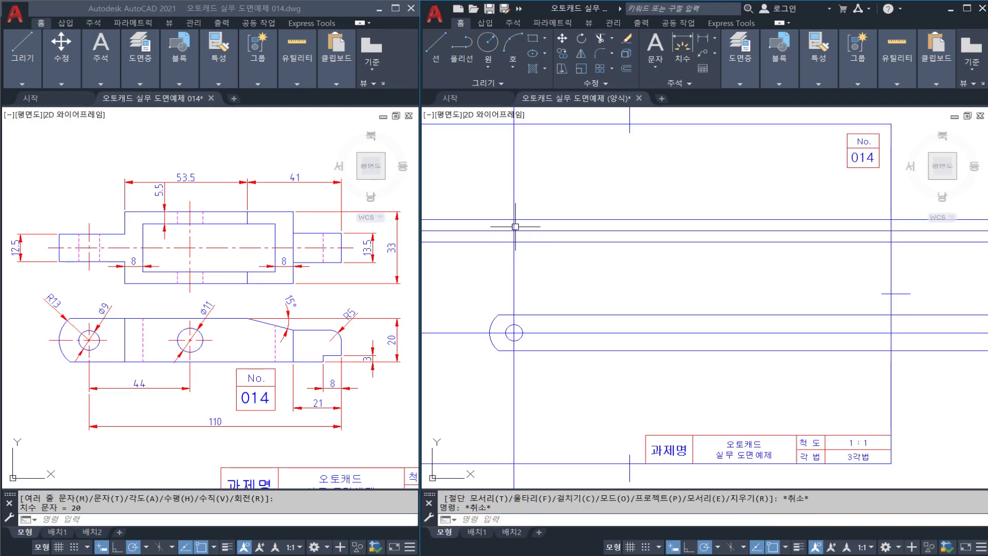
Draw a vertical construction line through the leftmost point of the front view's R13 arc.
text(xl)
key(Return)
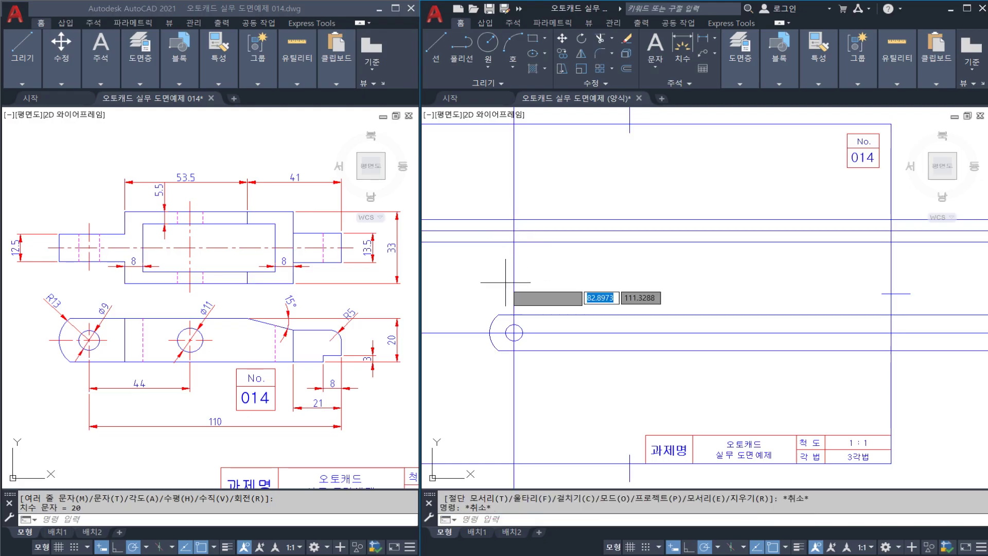
click(490, 332)
click(491, 259)
key(Escape)
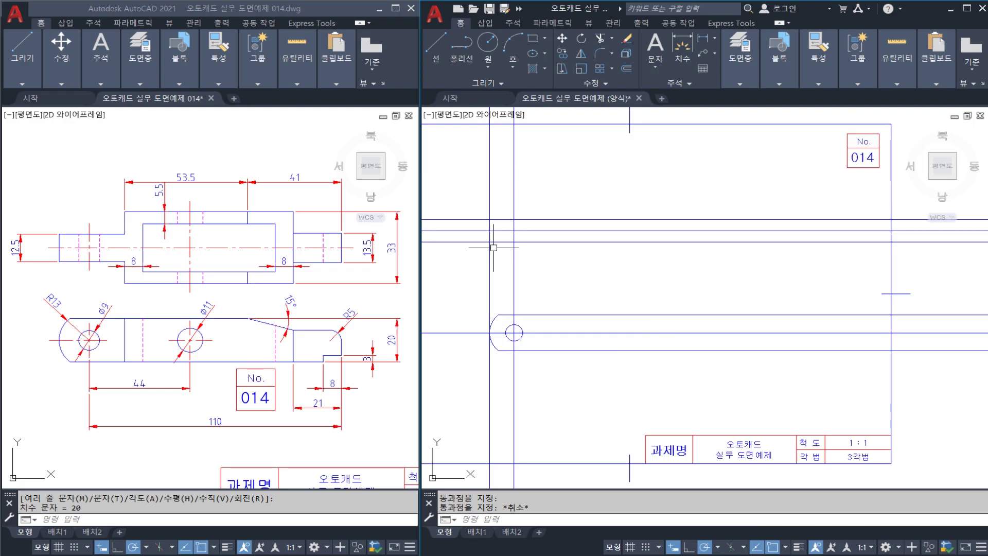
Trim the vertical line and the two offset lines into the top view's closed left end, keeping the centreline.
text(tr)
key(Return)
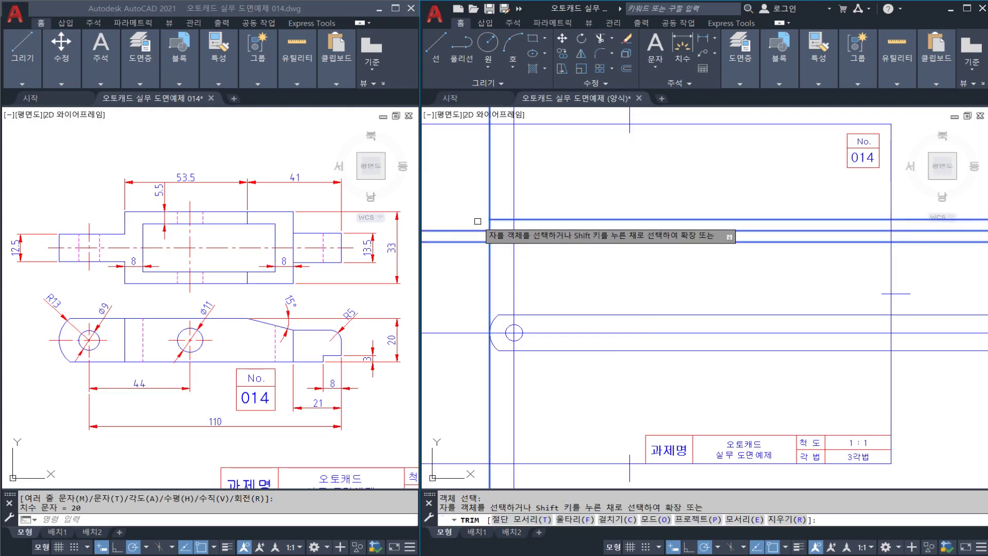
click(489, 208)
click(476, 248)
click(472, 240)
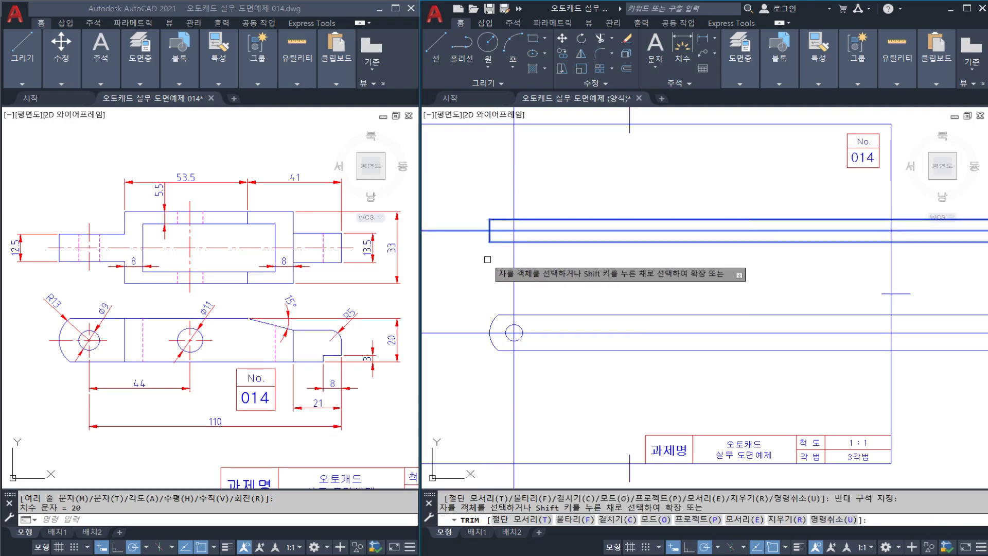
click(488, 261)
key(Escape)
Draw vertical construction lines through the left and right quadrant points of the front view's Ø9 hole.
middle_drag(520, 259, 487, 272)
text(xl)
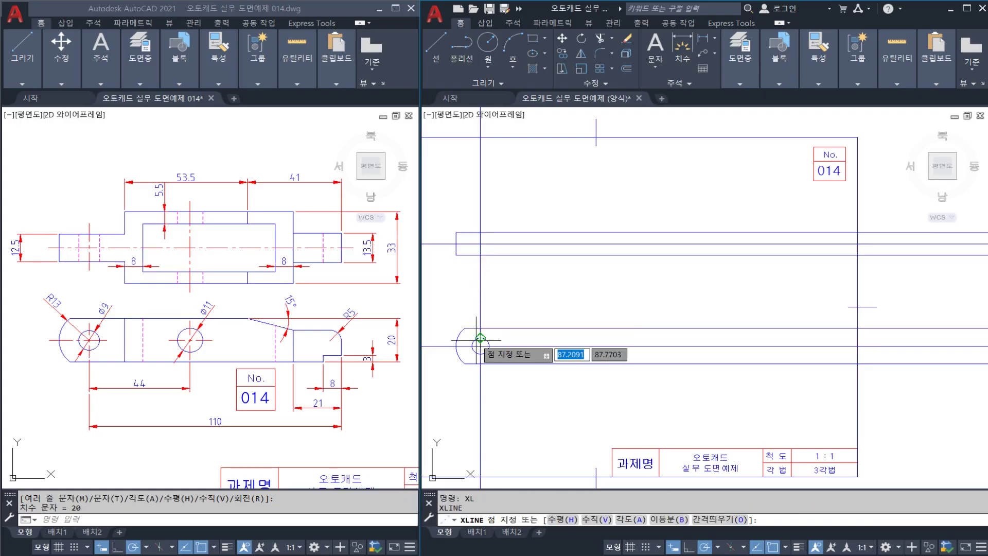
key(Return)
click(473, 345)
click(471, 292)
key(Escape)
key(Return)
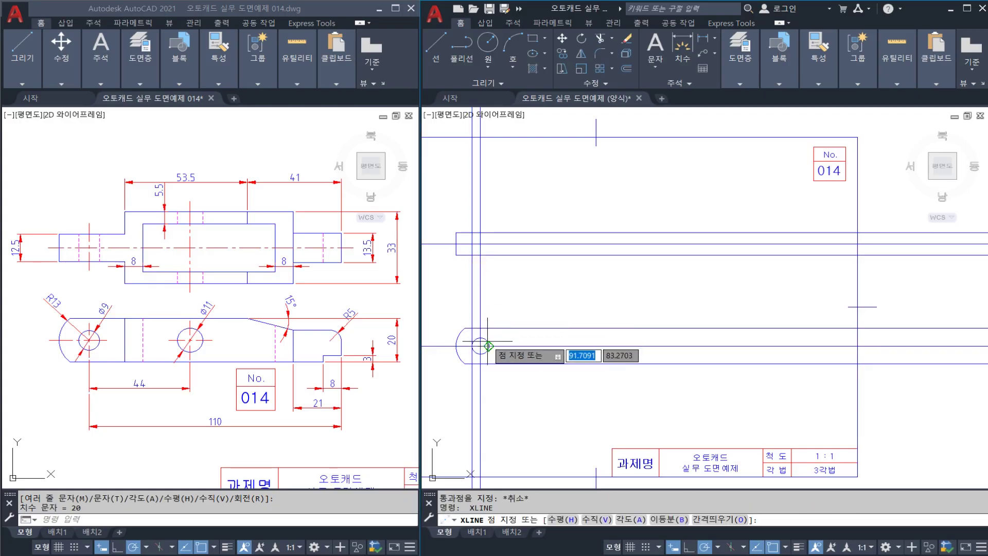
click(489, 346)
click(489, 300)
key(Escape)
Trim the two hole projection lines to the segments between the top view's upper and lower edges.
text(tr)
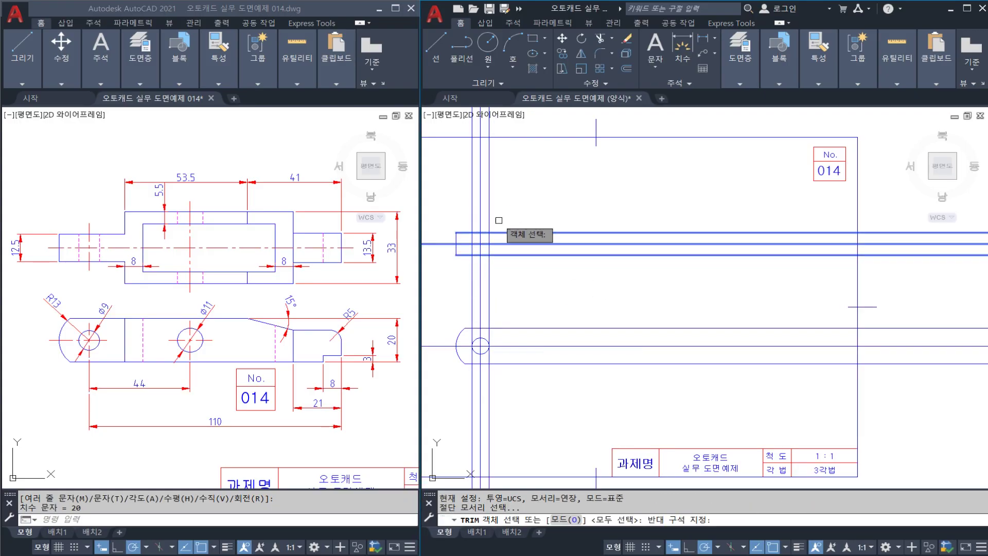
key(Return)
click(473, 221)
click(473, 268)
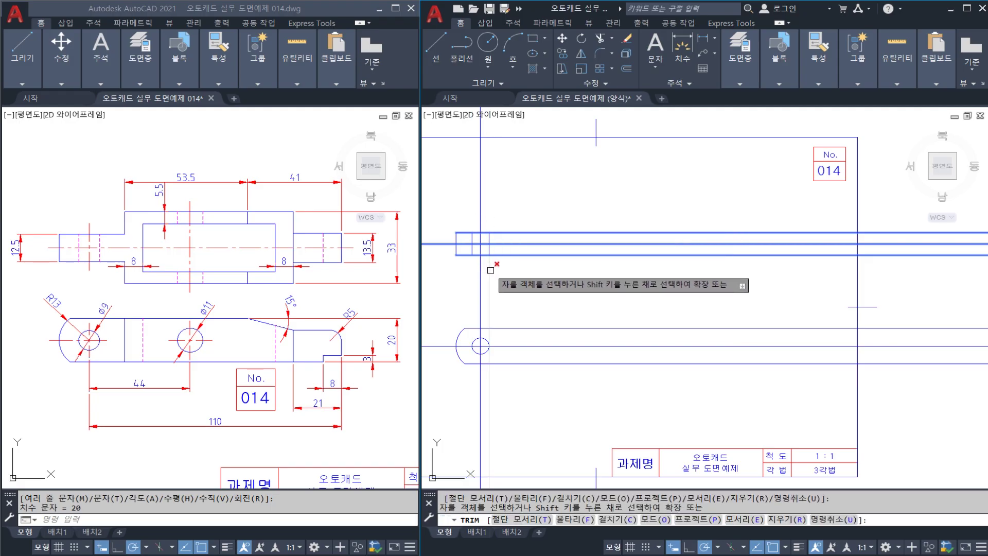
click(491, 269)
key(Escape)
Assign the two hole projection lines in the top view to the 숨은선 layer and save the drawing.
click(466, 221)
click(495, 261)
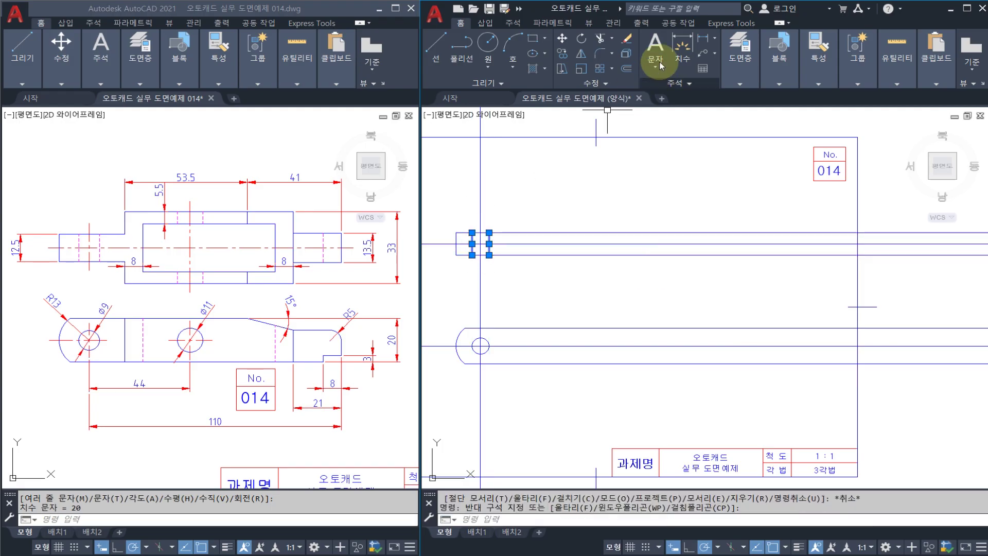
click(736, 57)
click(814, 97)
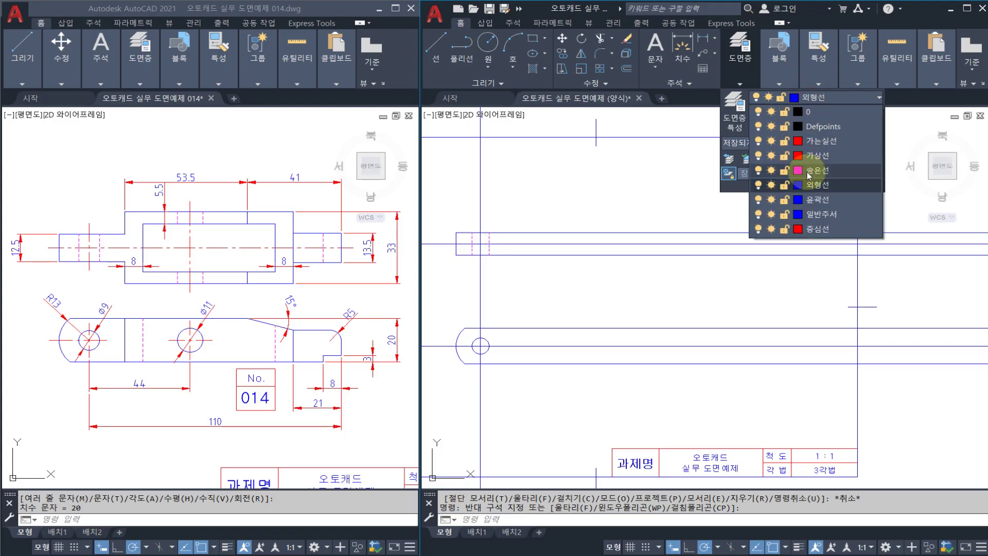
click(813, 170)
key(Escape)
key(Escape)
mouse_move(524, 251)
middle_down()
mouse_move(545, 245)
mouse_move(555, 269)
middle_up()
key(ctrl+s)
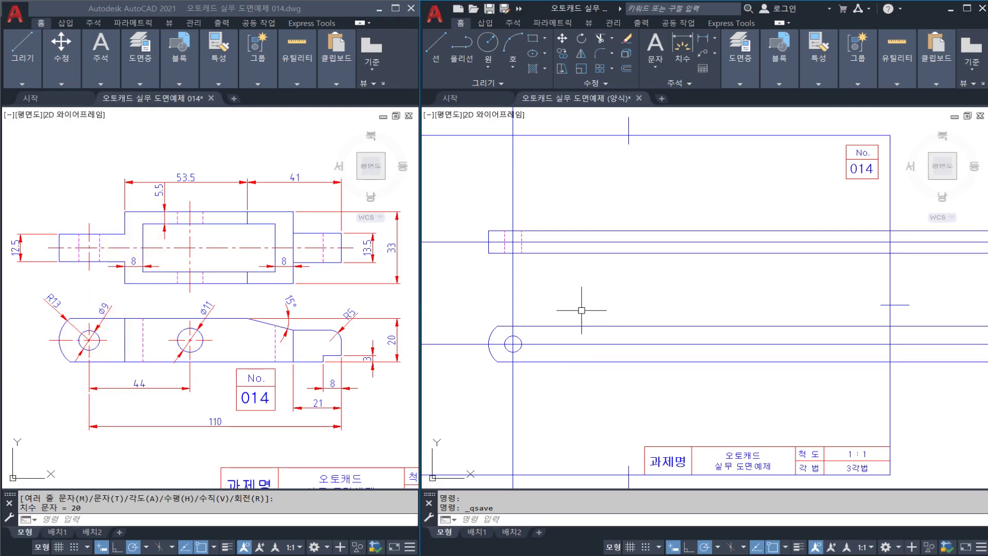
Offset the Ø9 hole's vertical centreline 110 to the right.
key(Escape)
key(Escape)
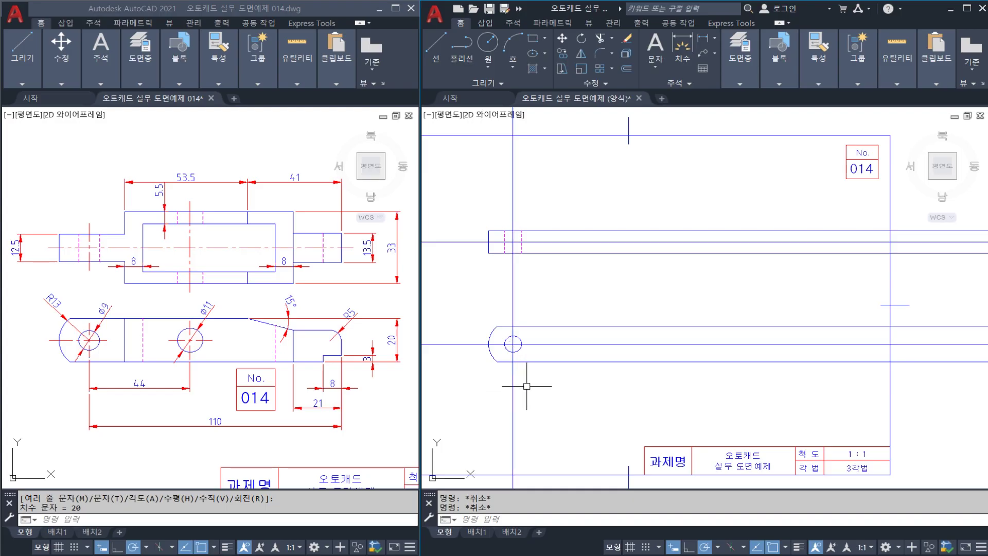
text(o)
key(space)
text(11)
key(Return)
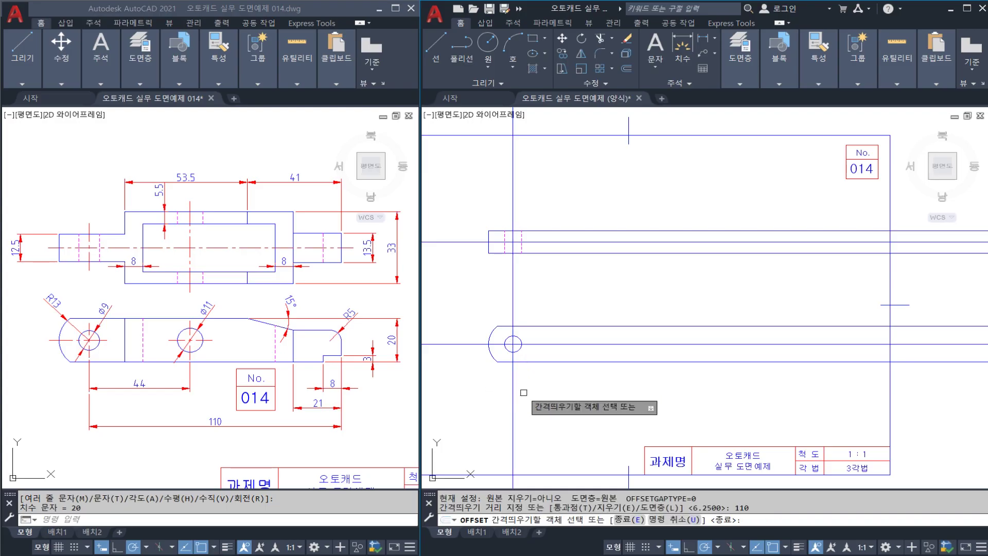
click(512, 389)
click(536, 389)
key(Escape)
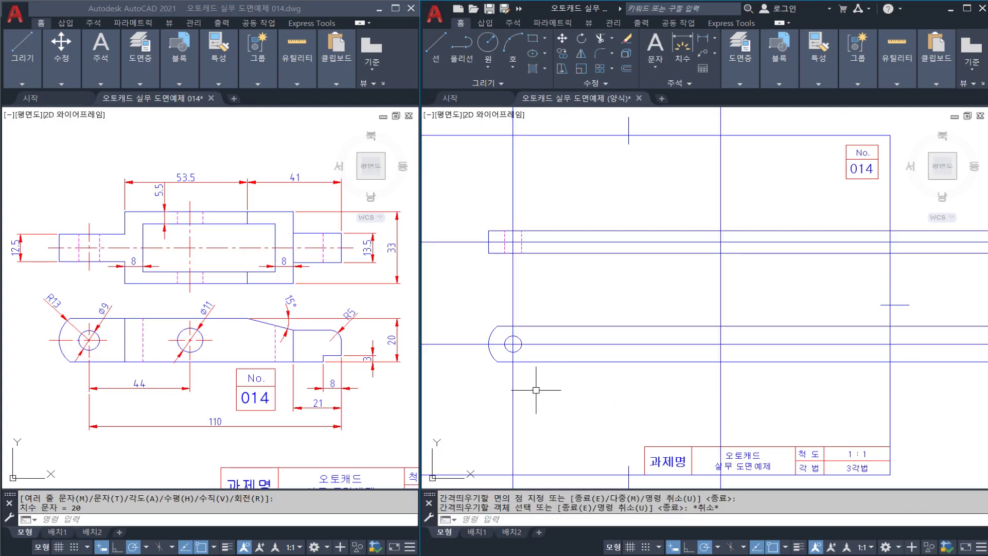
Check in the reference drawing which point the 110 dimension starts from.
click(92, 396)
key(Escape)
click(89, 391)
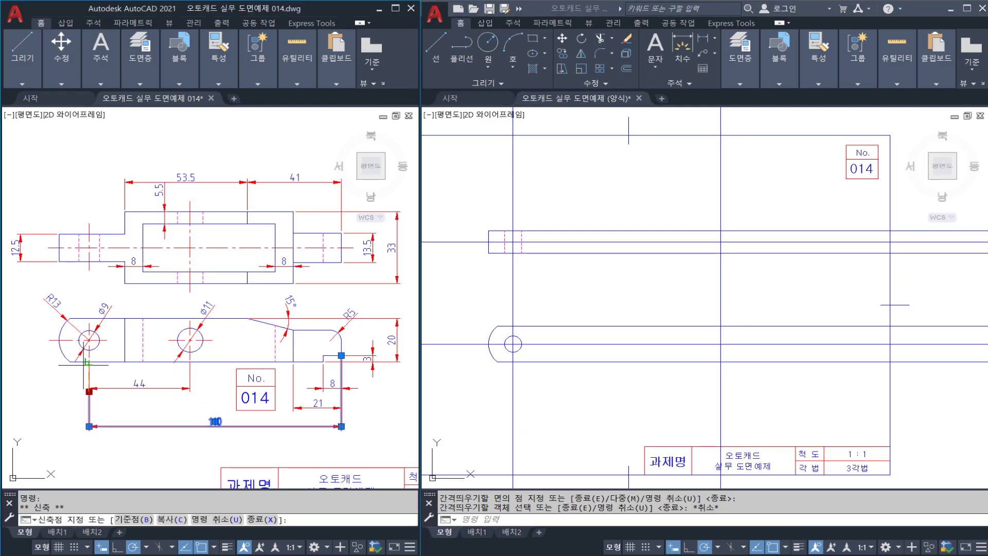
click(89, 391)
key(Escape)
key(Escape)
Measure the horizontal distance from the hole's vertical centreline to the offset right-end line with a linear dimension.
click(504, 382)
middle_drag(551, 370, 532, 371)
click(700, 391)
click(669, 383)
key(Escape)
key(Escape)
text(dli)
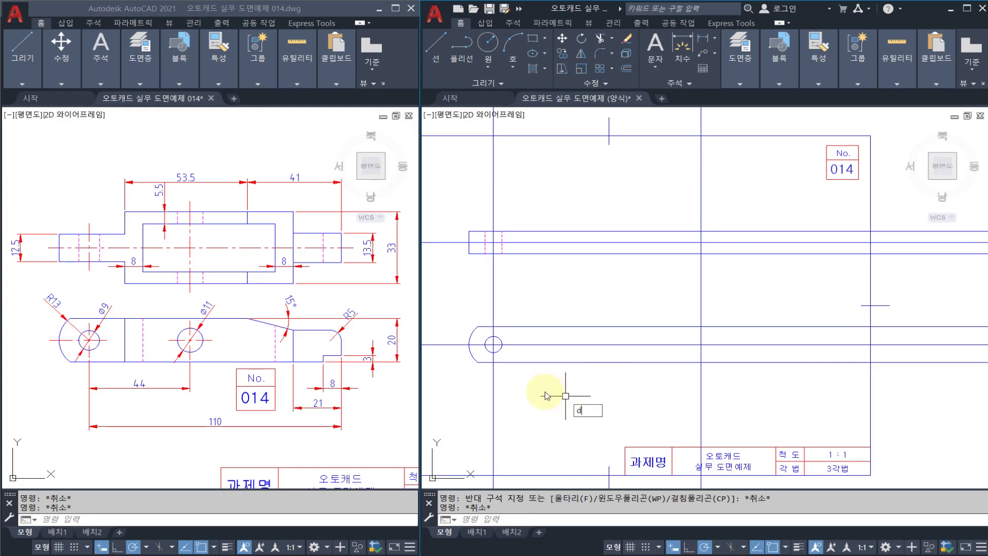
key(space)
key(Escape)
key(space)
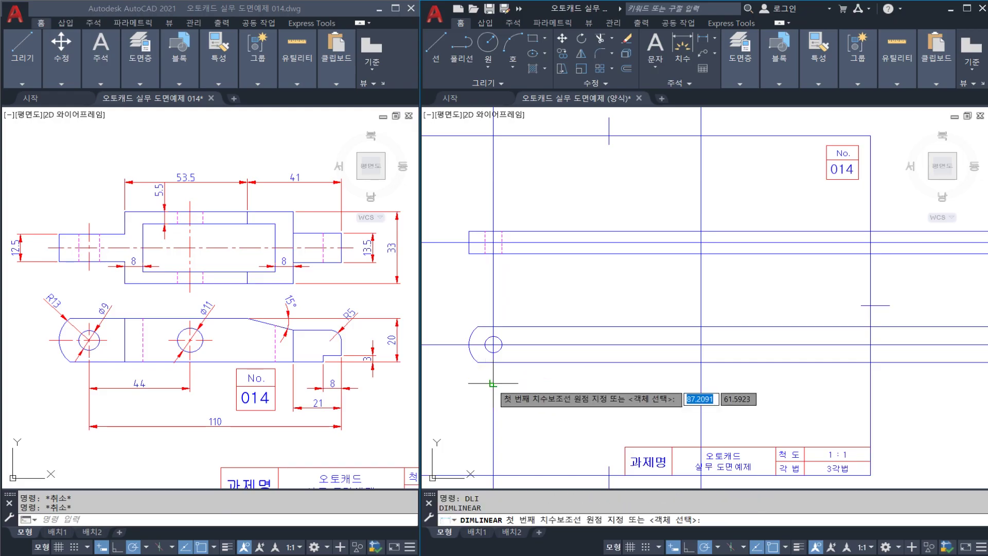
click(493, 383)
click(699, 386)
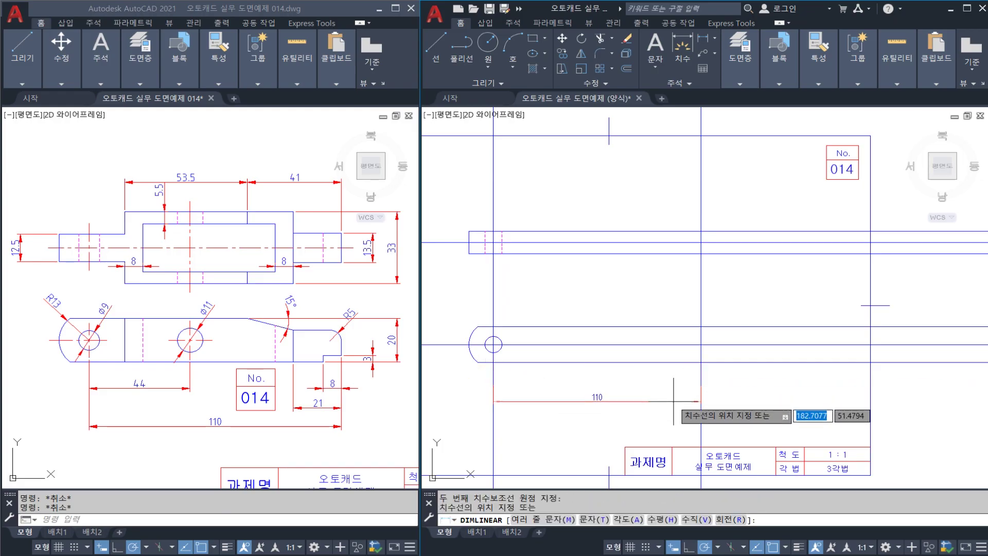
key(Escape)
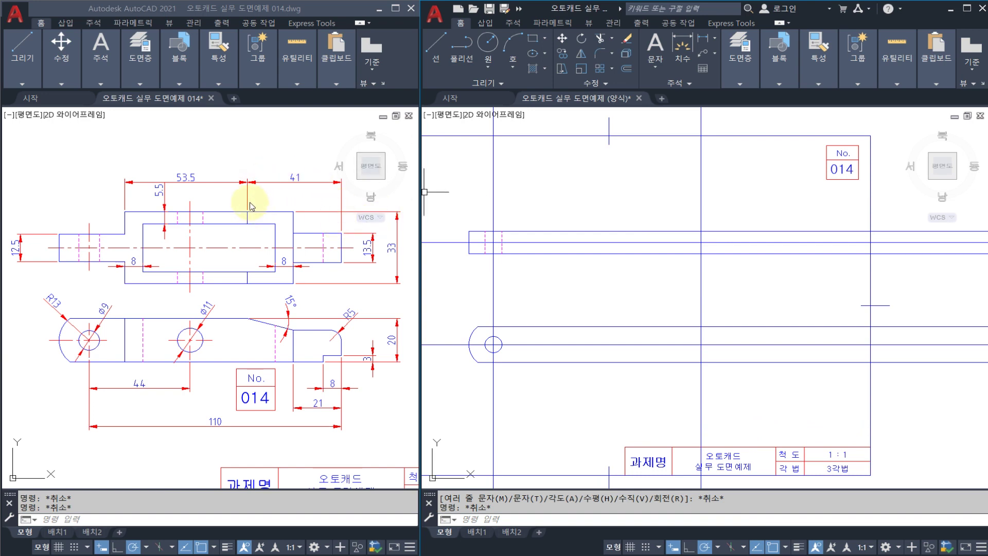
key(Escape)
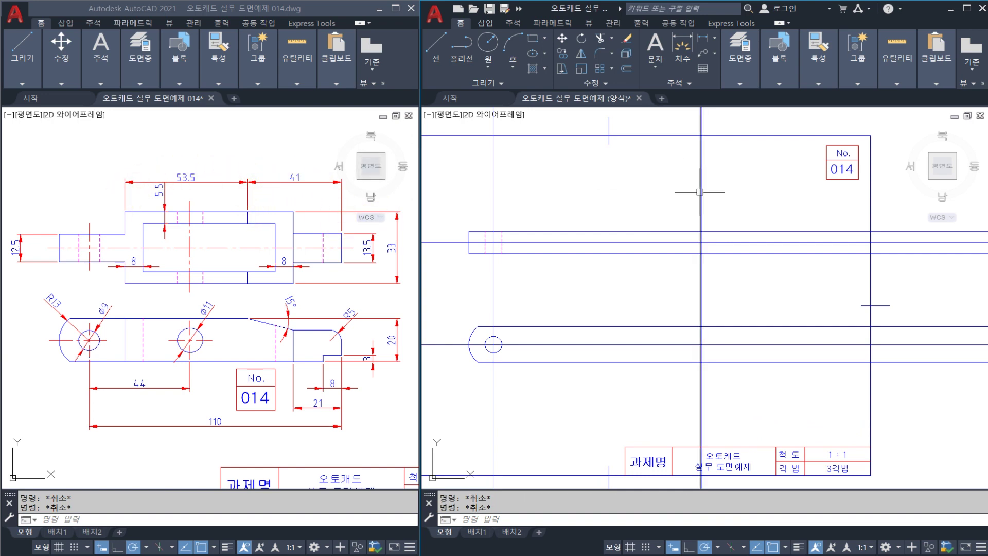
Offset the right-end vertical line 41 to the left.
text(o)
key(Return)
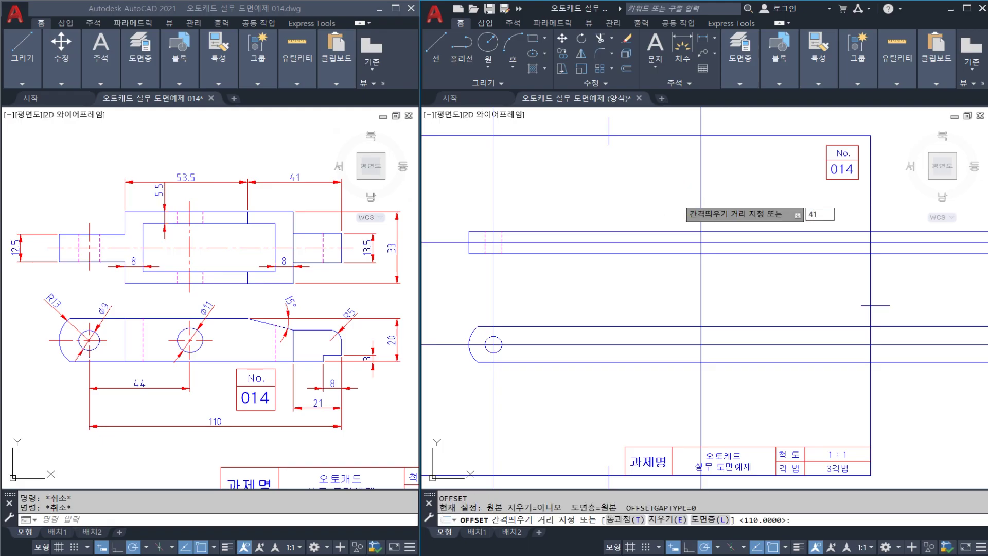
key(Return)
click(701, 192)
click(632, 197)
key(Return)
Offset the middle vertical line 53.5 to the left to locate the body's left edge.
key(Return)
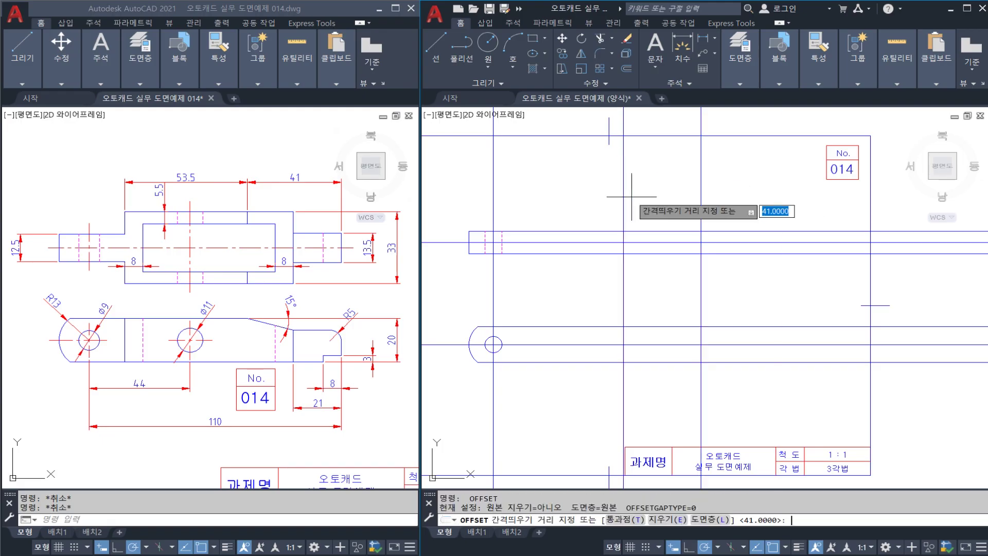
text(53.5)
key(Return)
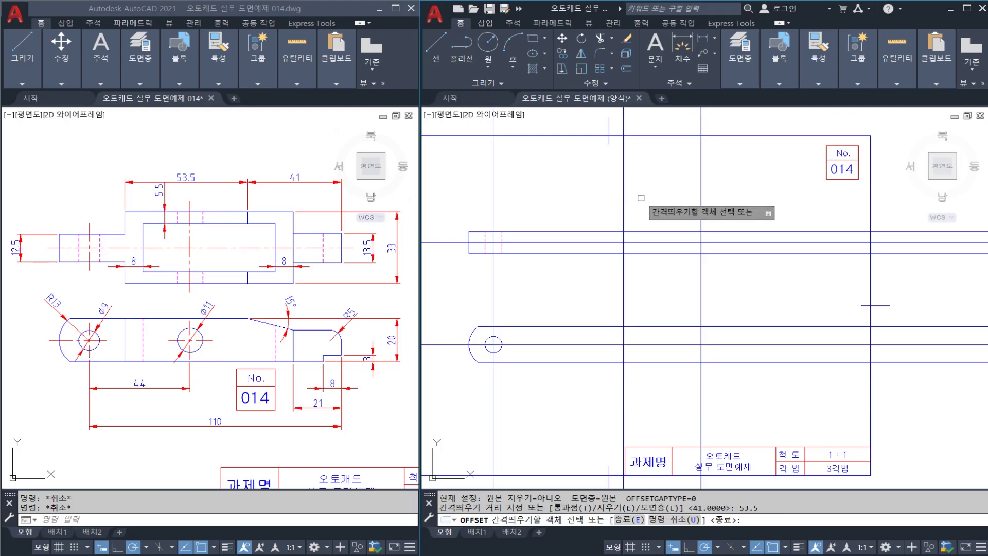
click(623, 208)
click(515, 223)
key(Escape)
scroll(515, 224, up, 3)
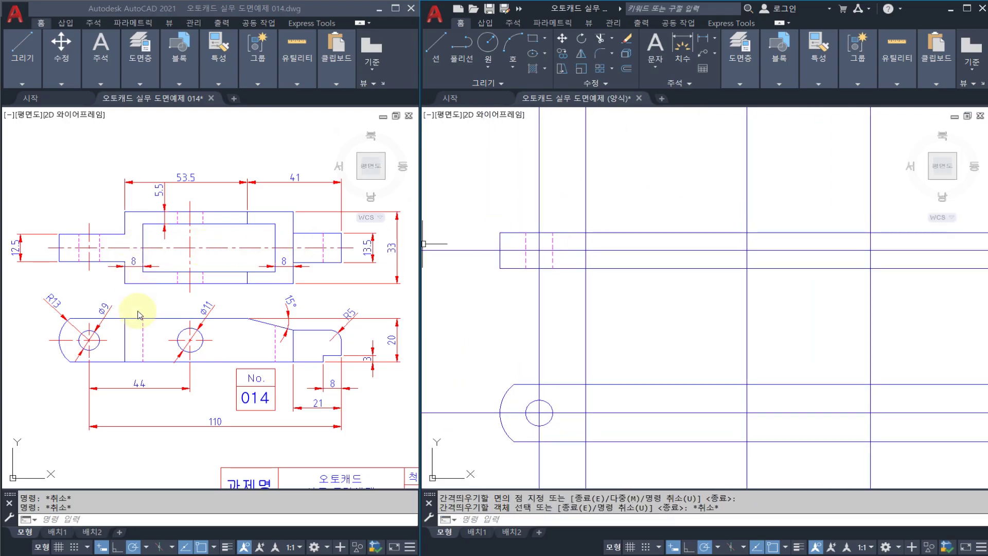
key(Escape)
middle_drag(474, 339, 486, 315)
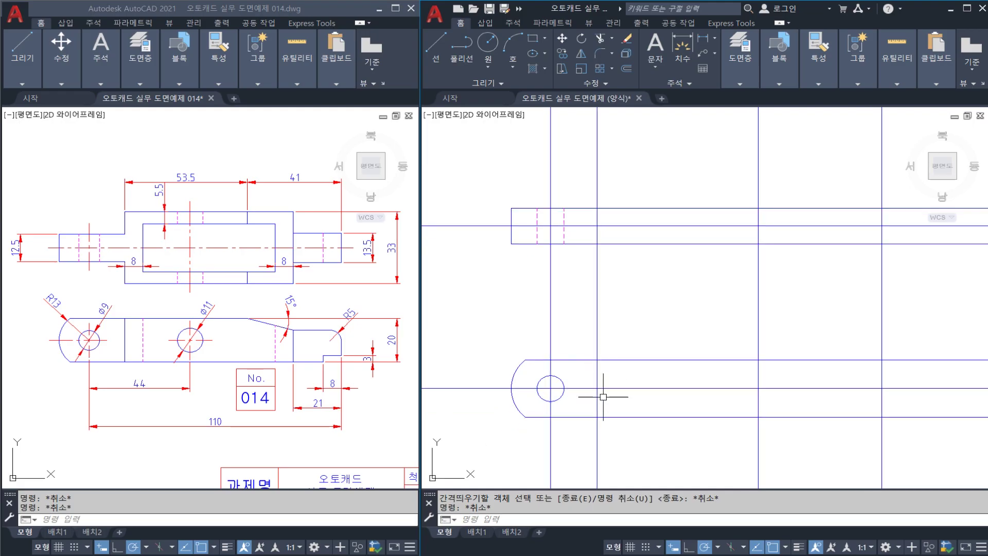
key(Escape)
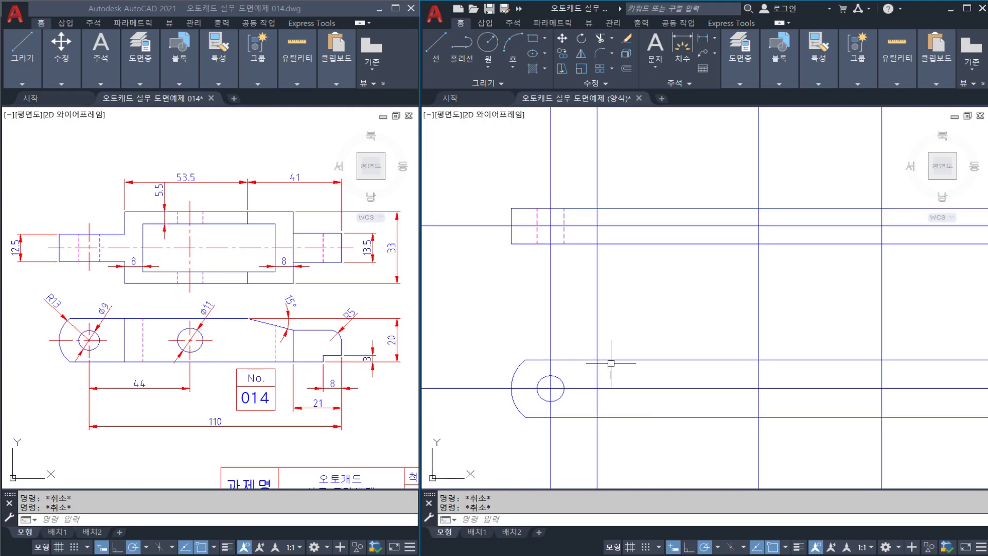
text(tr)
key(Return)
key(Escape)
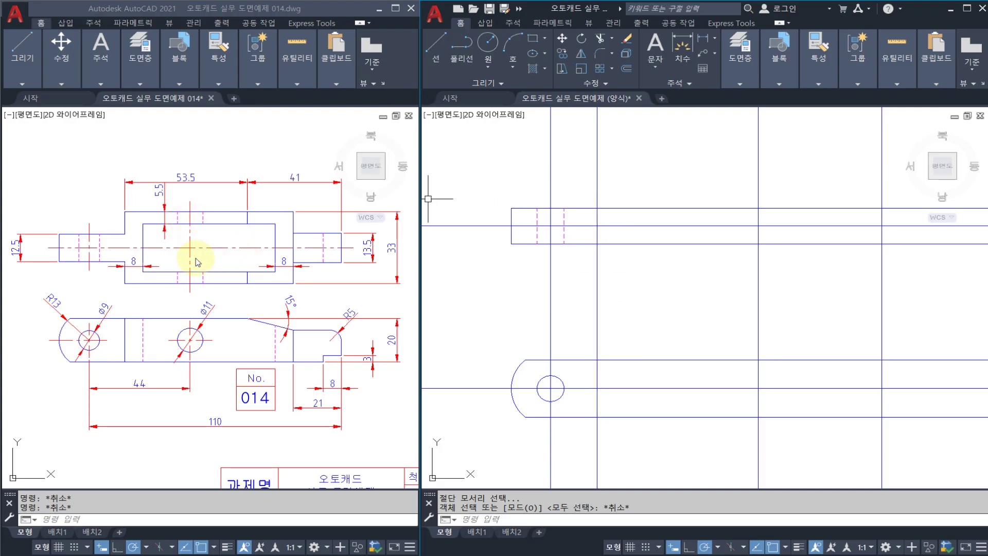
key(Escape)
Offset the top view's horizontal centreline by 33/2 both above and below.
middle_drag(644, 292, 621, 296)
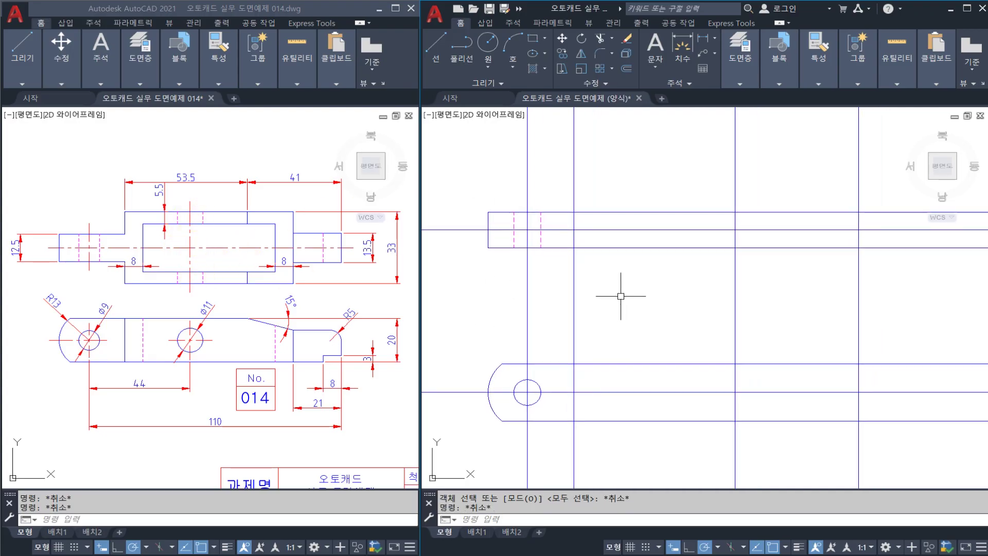
text(o)
key(Return)
text(33)
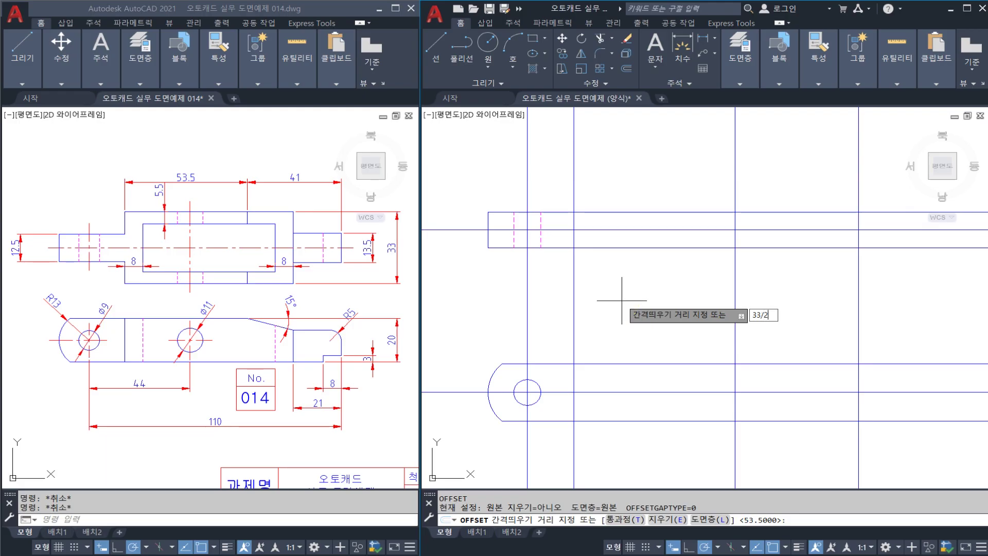
text(/2)
key(Return)
click(601, 230)
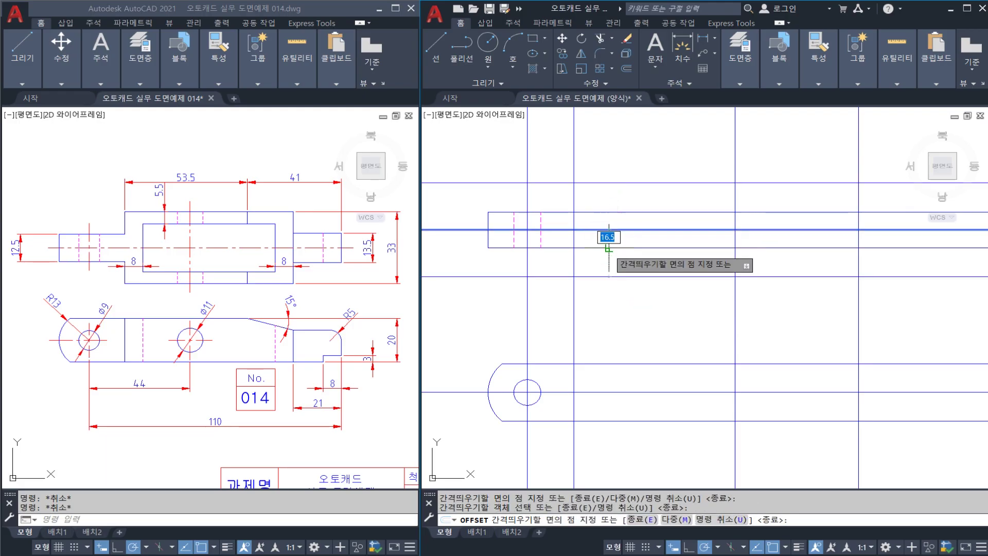
click(609, 250)
key(Escape)
middle_drag(613, 338, 612, 334)
Trim away the body's left vertical line between the top view's lower outline and the front view's upper edge.
text(tr)
key(Return)
click(615, 370)
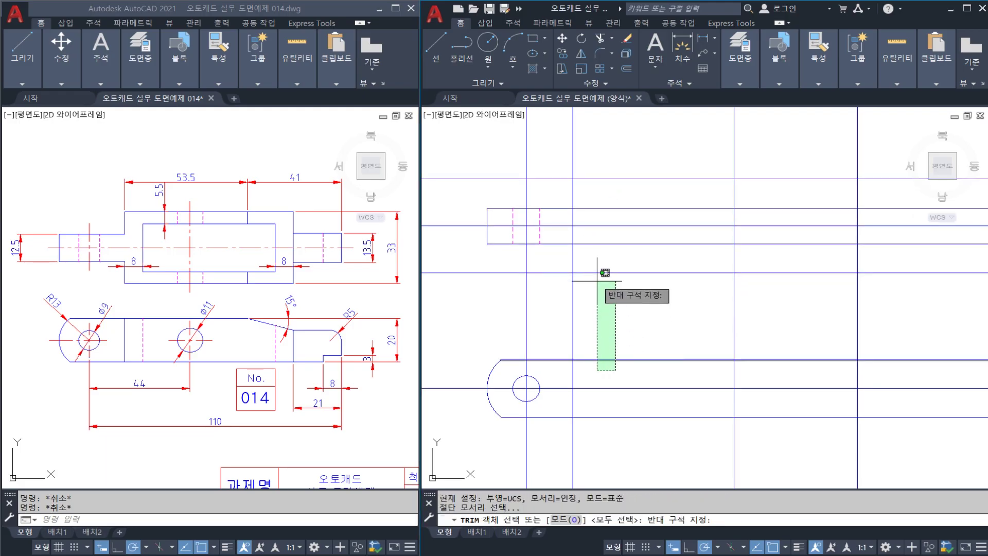
click(597, 280)
key(Escape)
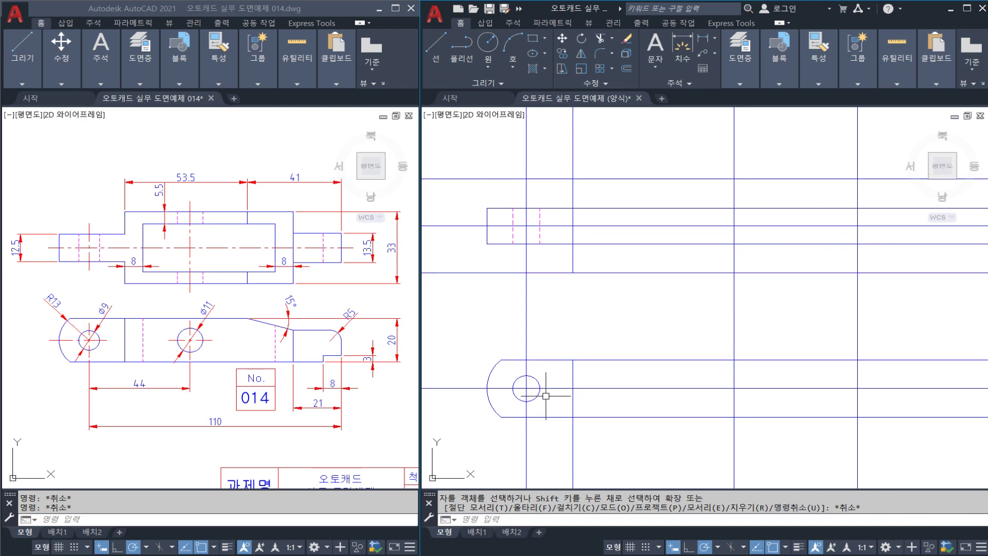
Trim away the body's left vertical line below the front view's lower edge.
middle_drag(588, 328, 575, 295)
right_click(574, 365)
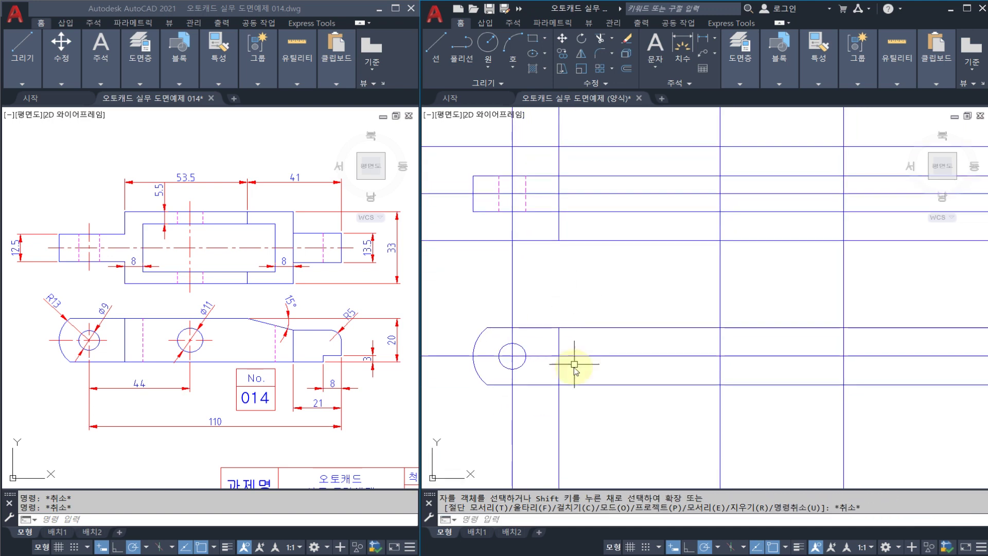
key(Return)
click(572, 385)
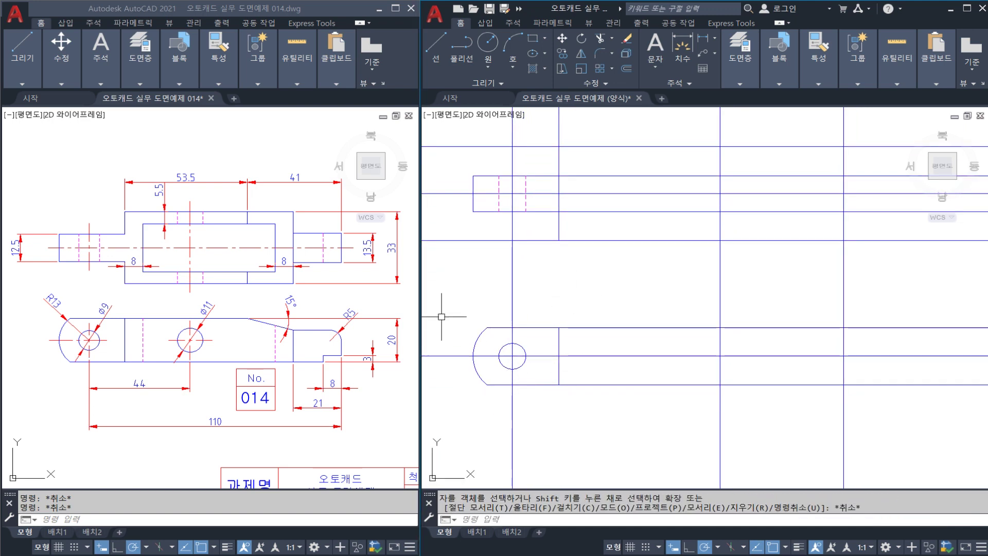
key(Escape)
Trim the top view's upper outline where it extends left of the body's left vertical line.
middle_drag(592, 239, 587, 291)
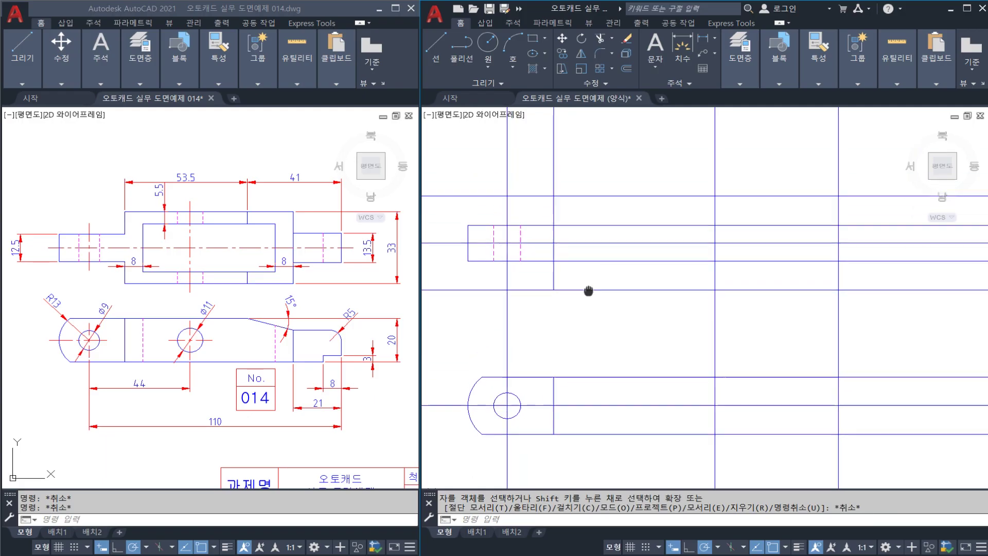
middle_drag(562, 214, 578, 221)
right_click(574, 211)
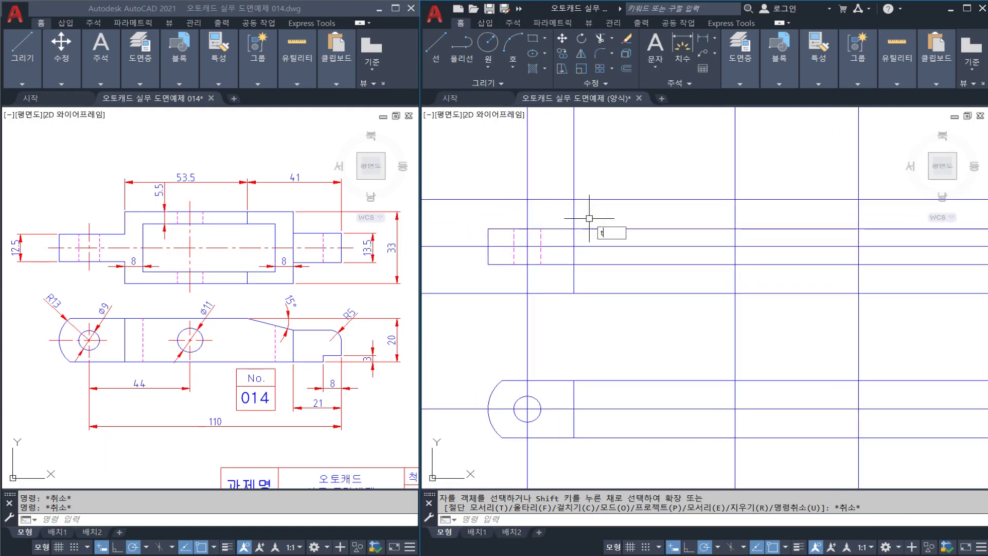
click(573, 209)
key(Return)
click(566, 200)
key(Escape)
Trim the body's left vertical line above the top view's upper outline.
key(Return)
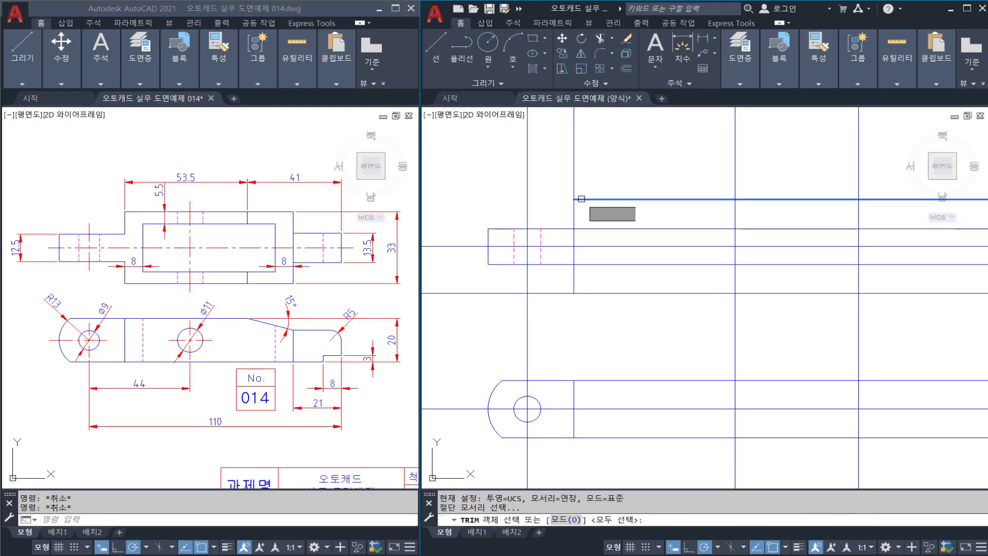
click(582, 199)
key(Return)
click(575, 190)
key(Escape)
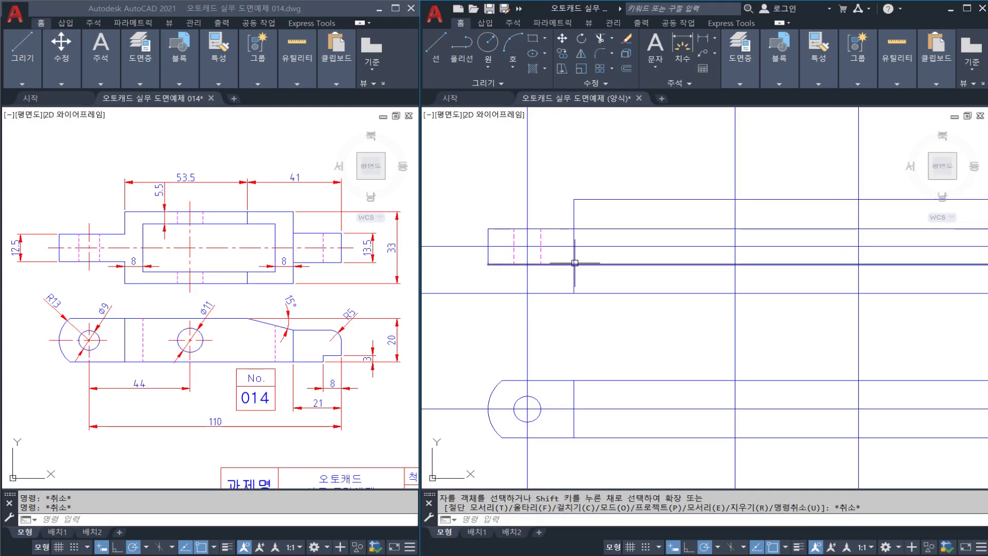
right_click(574, 263)
click(592, 252)
click(582, 227)
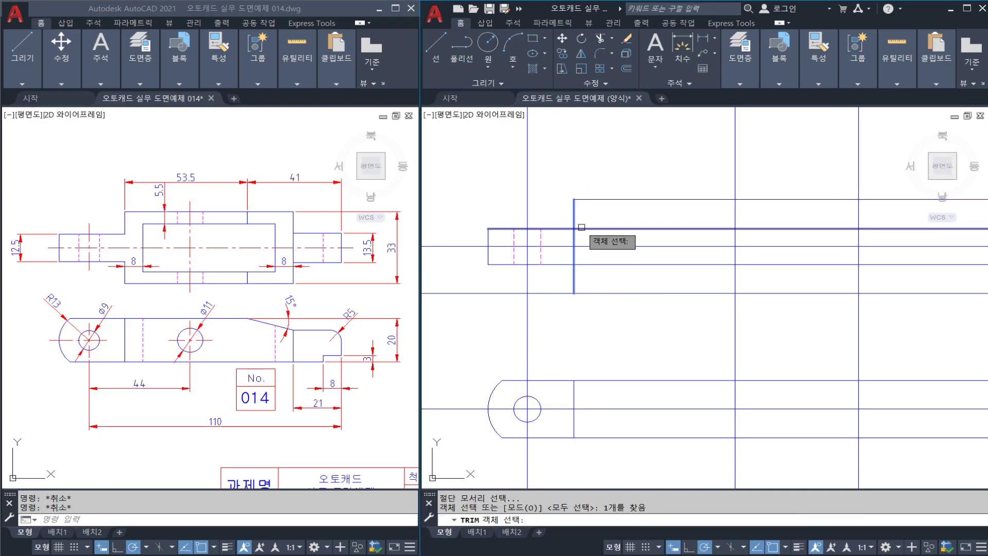
key(Escape)
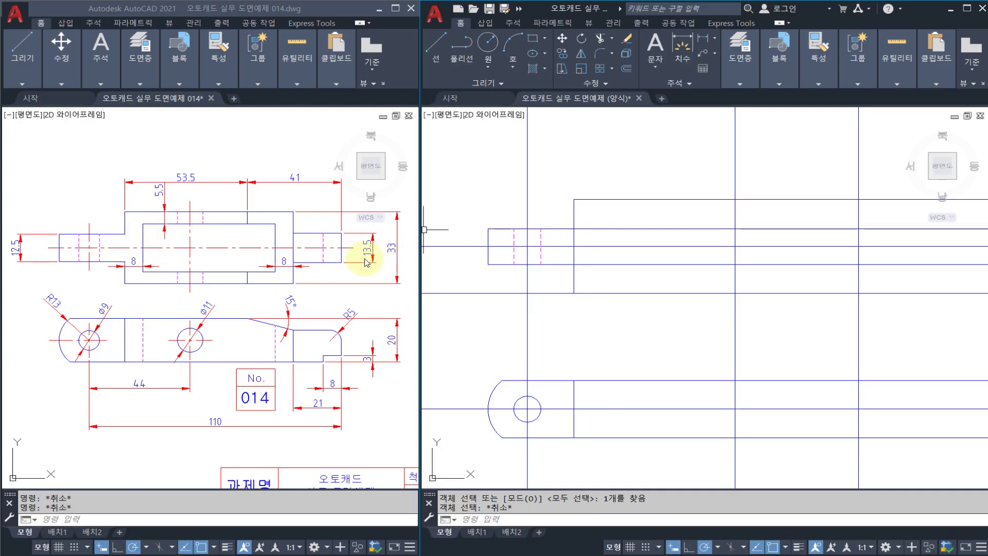
Trim the narrow tab's upper and lower outlines where they extend right of the body's left vertical line in the top view.
text(tr)
key(space)
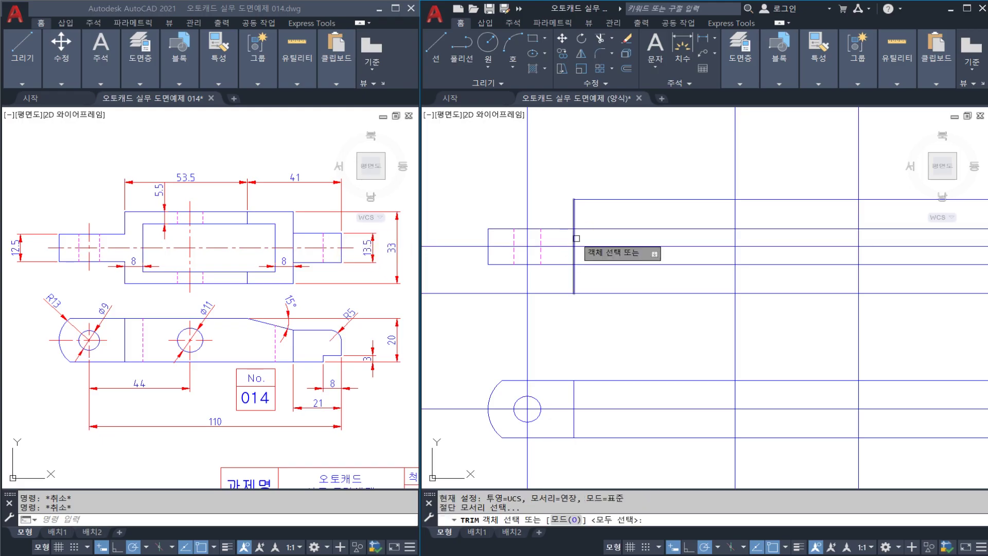
click(576, 239)
key(space)
click(585, 246)
key(Escape)
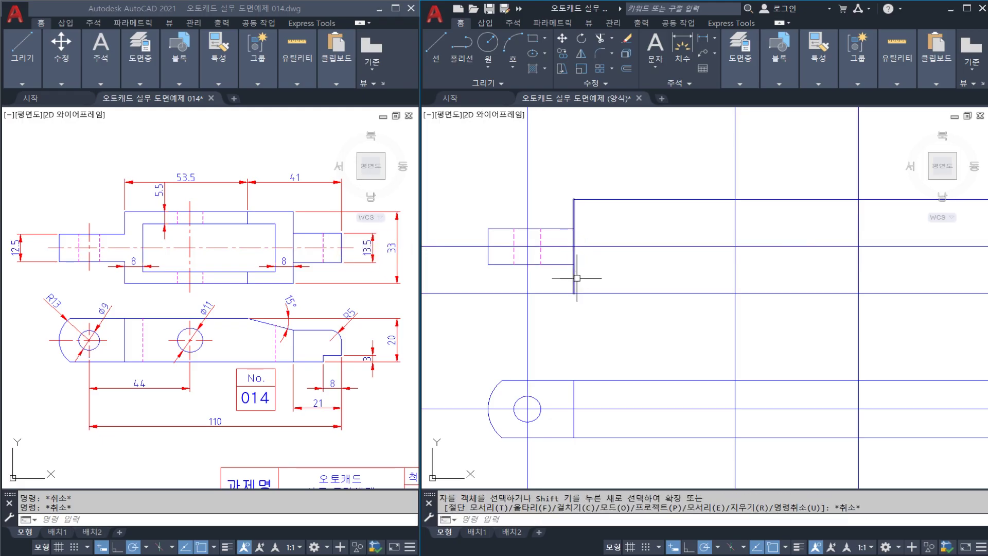
key(space)
key(Escape)
key(Escape)
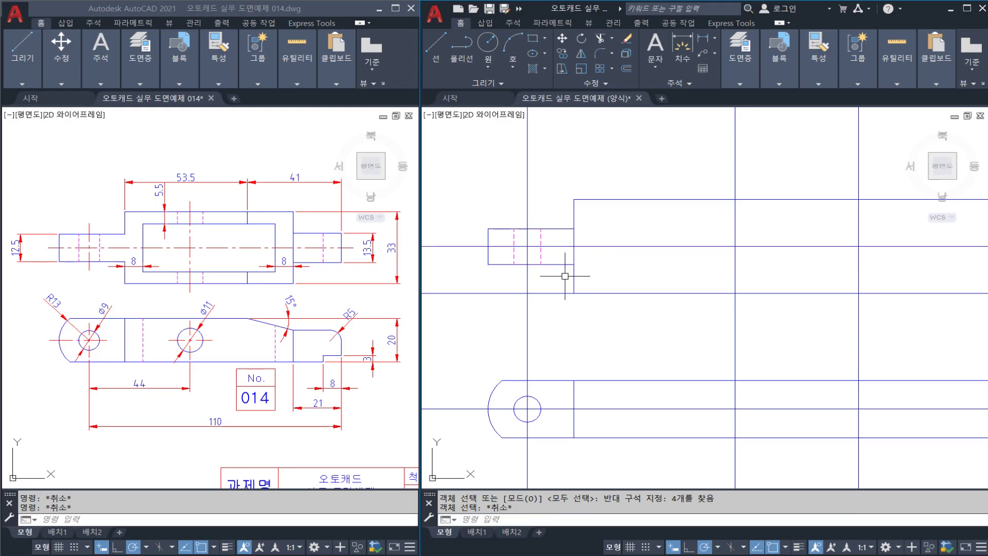
text(tr)
key(space)
key(space)
key(Escape)
Save the drawing and clear the selection.
middle_drag(595, 259, 567, 256)
key(ctrl+s)
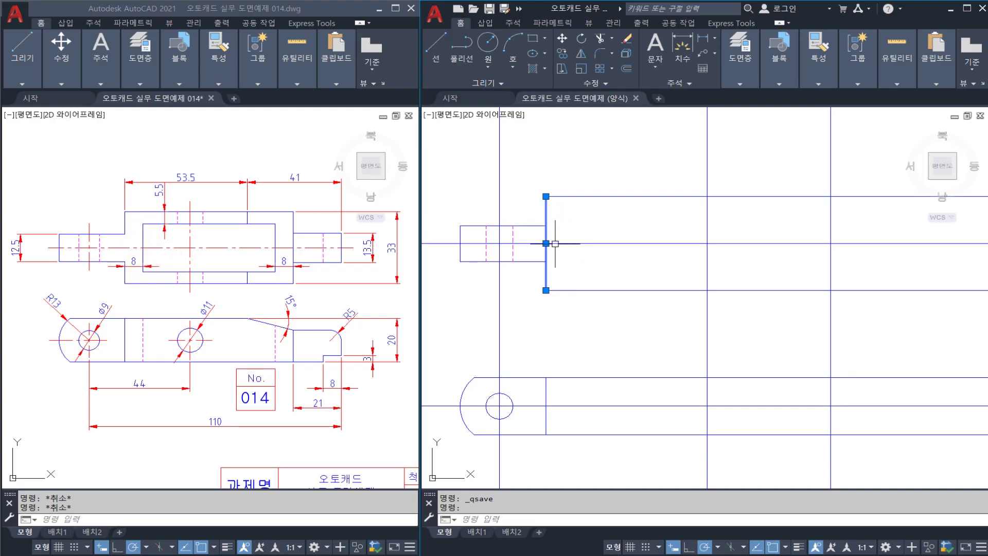
key(Escape)
key(Escape)
Offset the top view body's left vertical line by 8 toward the inside of the body.
middle_drag(566, 230, 540, 225)
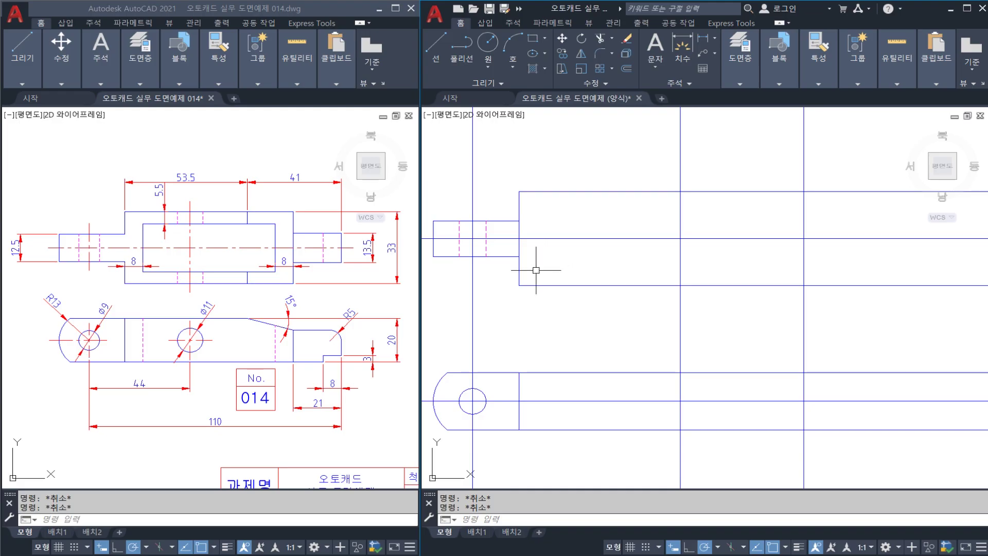
text(o)
key(Return)
text(8)
key(Return)
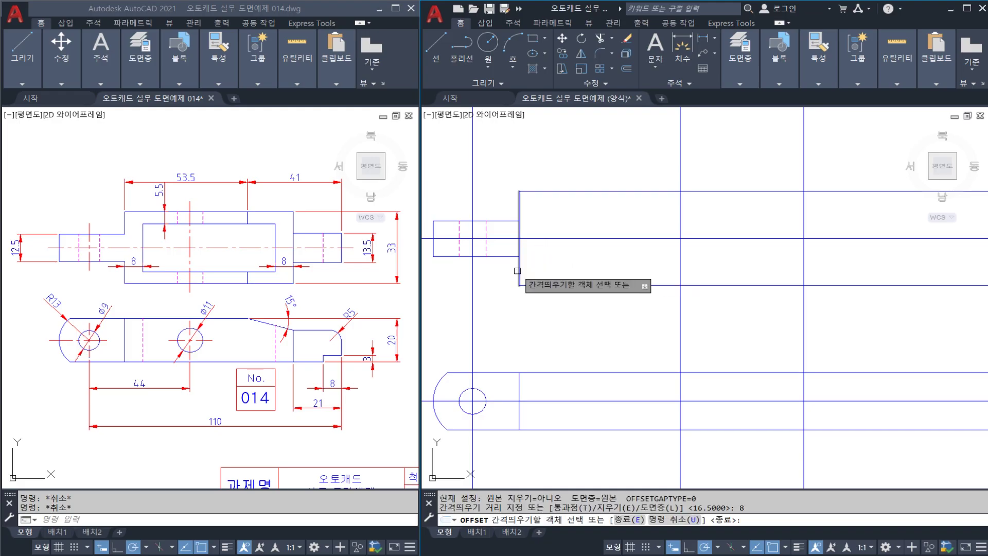
click(519, 270)
click(527, 270)
key(Escape)
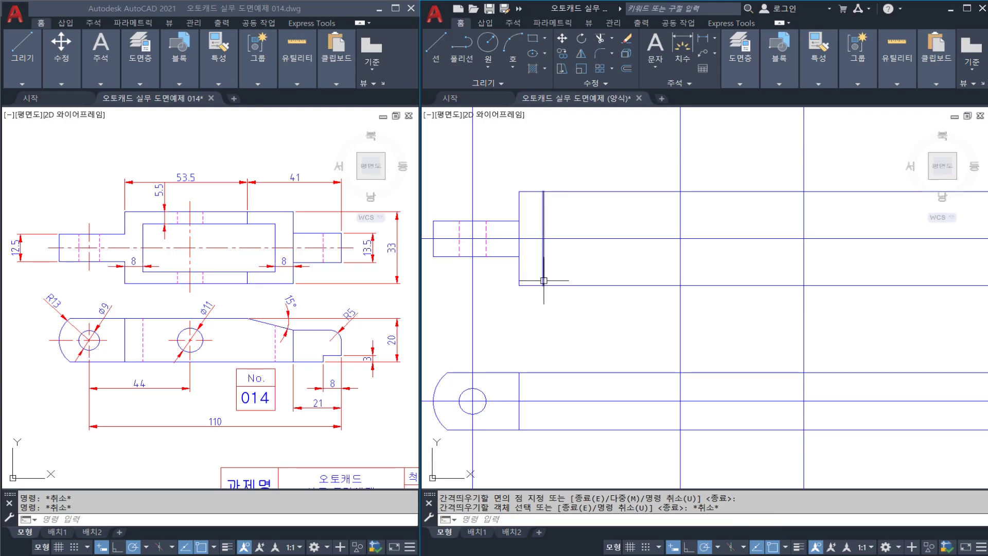
Draw a vertical line from the lower end of the top view's inner line down to the front view's lower edge.
click(544, 281)
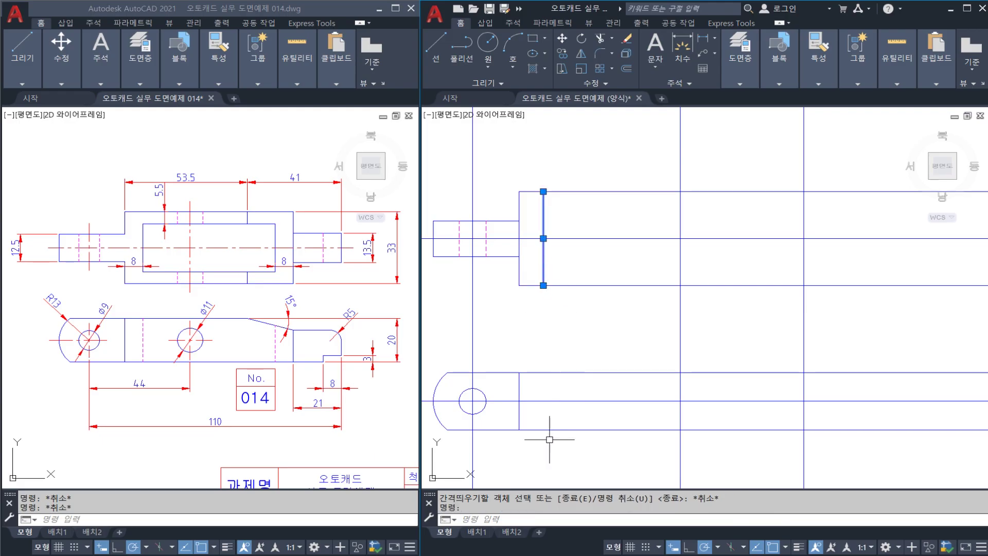
key(Escape)
middle_drag(543, 377, 549, 367)
text(l)
key(Return)
click(549, 275)
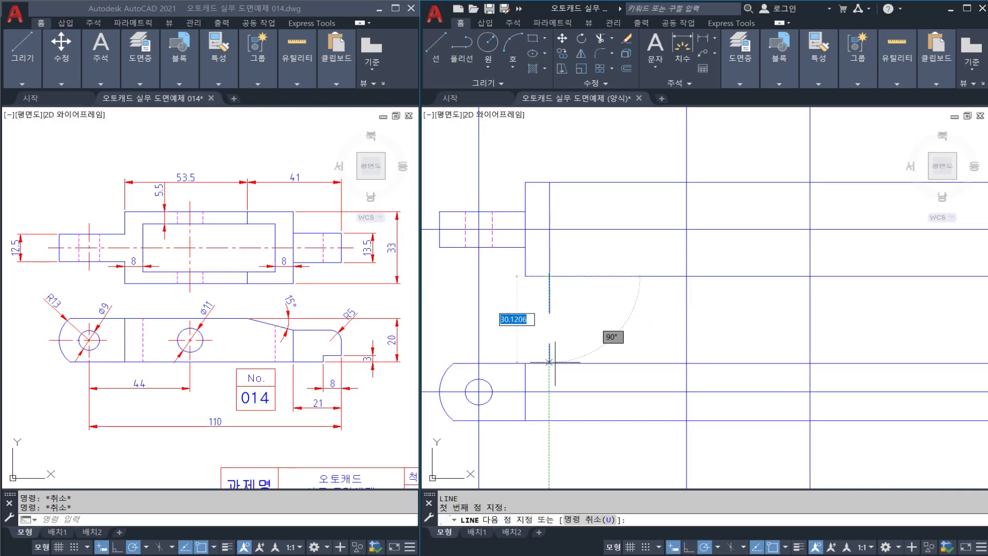
click(549, 420)
key(Return)
Trim away the part of the projected vertical line between the top view and the front view's upper edge.
text(tr)
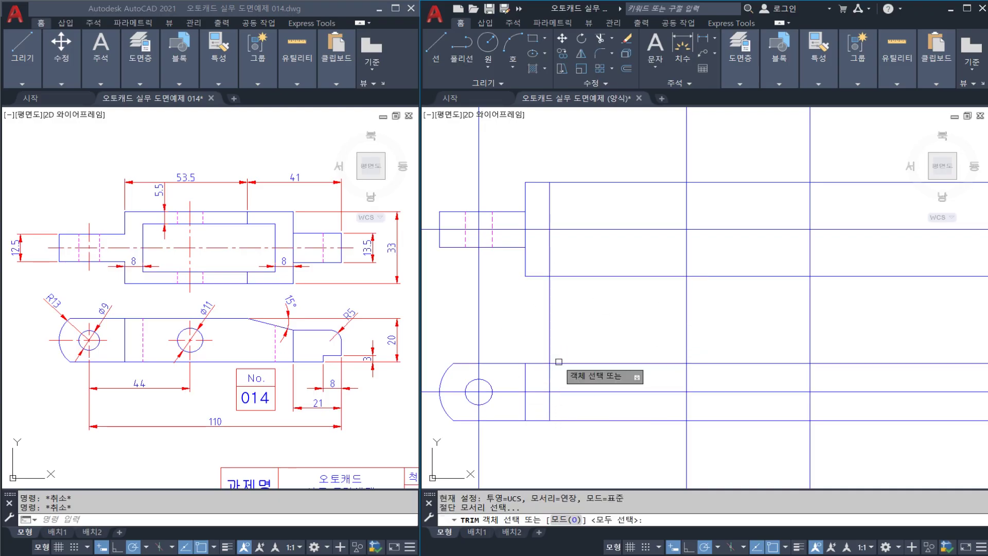
key(Return)
key(Escape)
click(552, 377)
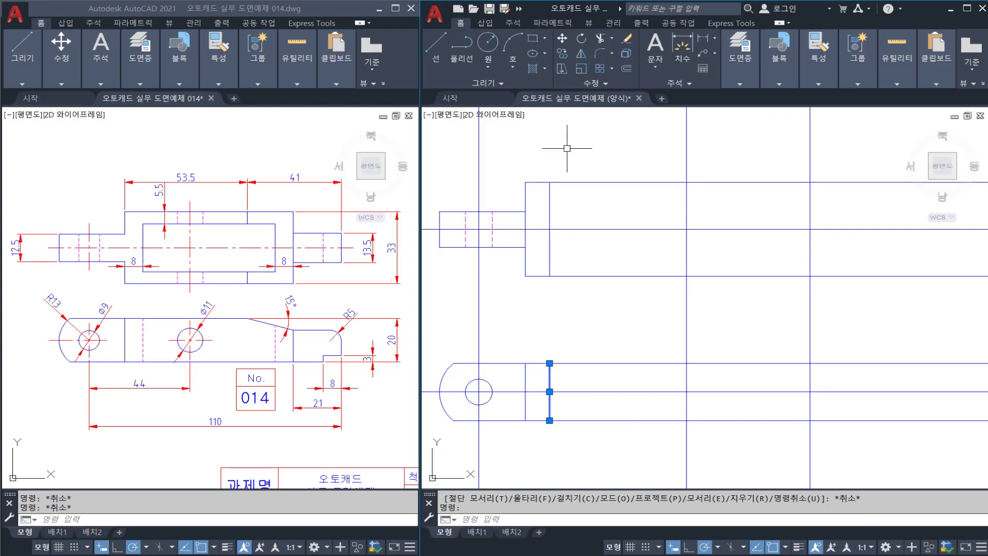
key(Escape)
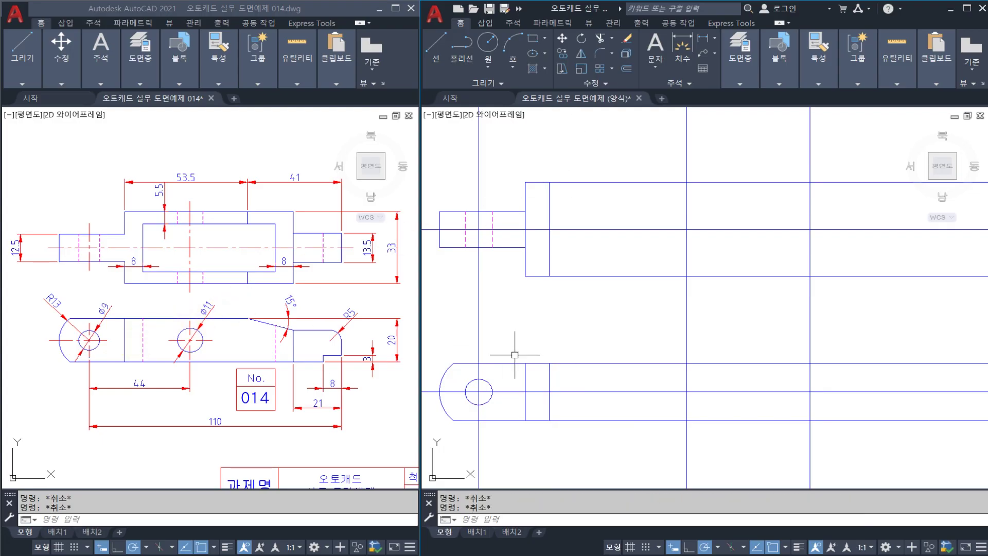
Match the front view's projected inner line to the properties of the dashed hidden line in the top view.
key(Escape)
text(ma)
key(Return)
click(492, 240)
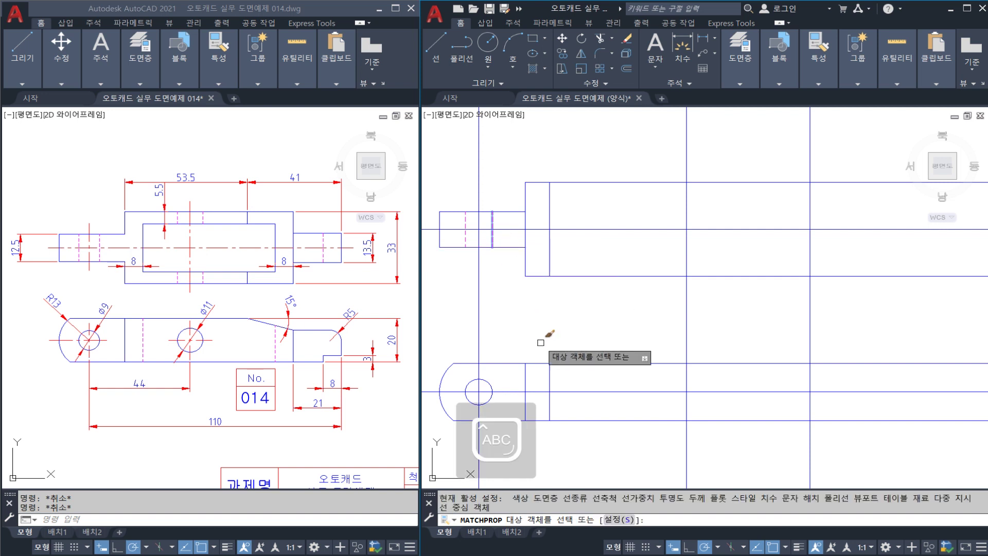
key(Escape)
middle_drag(580, 284, 562, 293)
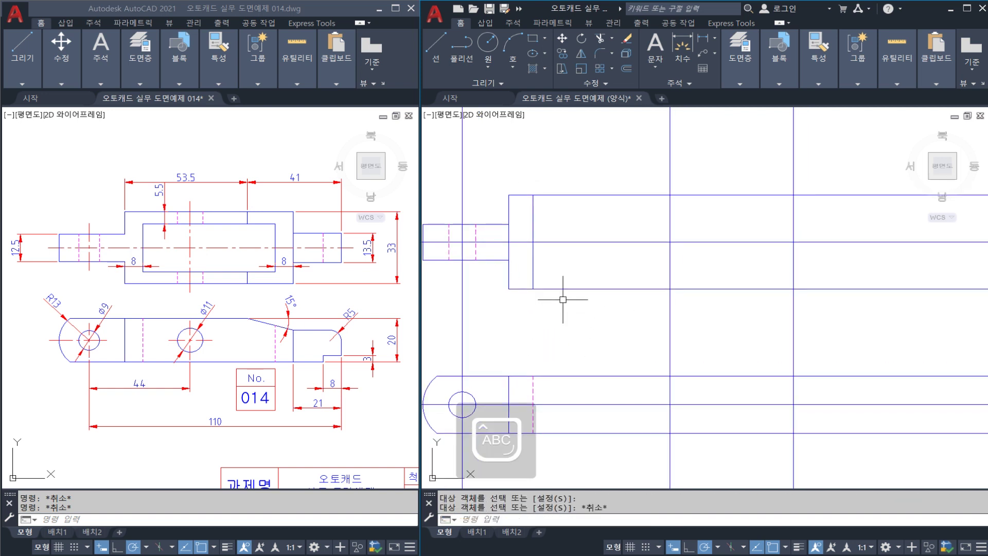
Offset the top view body's upper and lower outlines inward by 5.5.
click(533, 254)
click(166, 225)
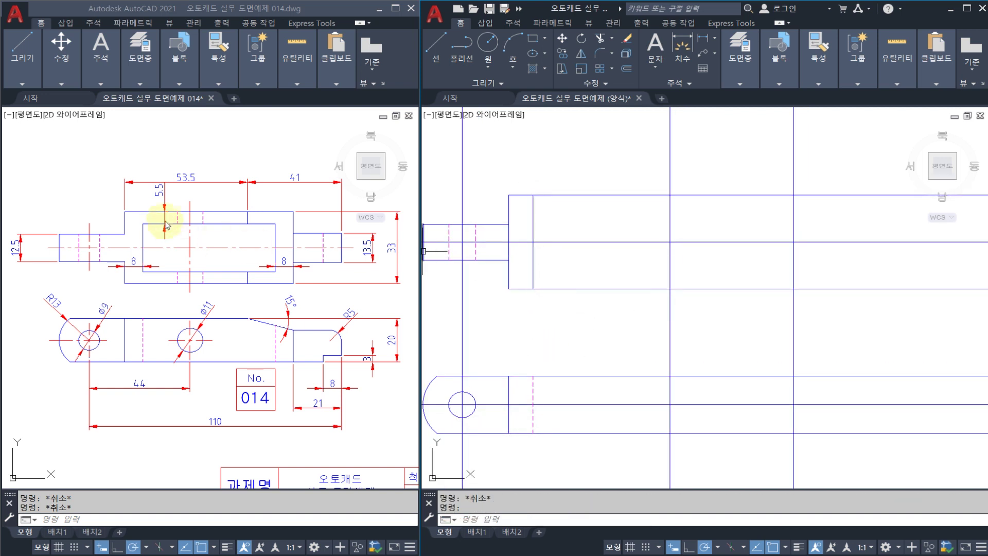
key(Escape)
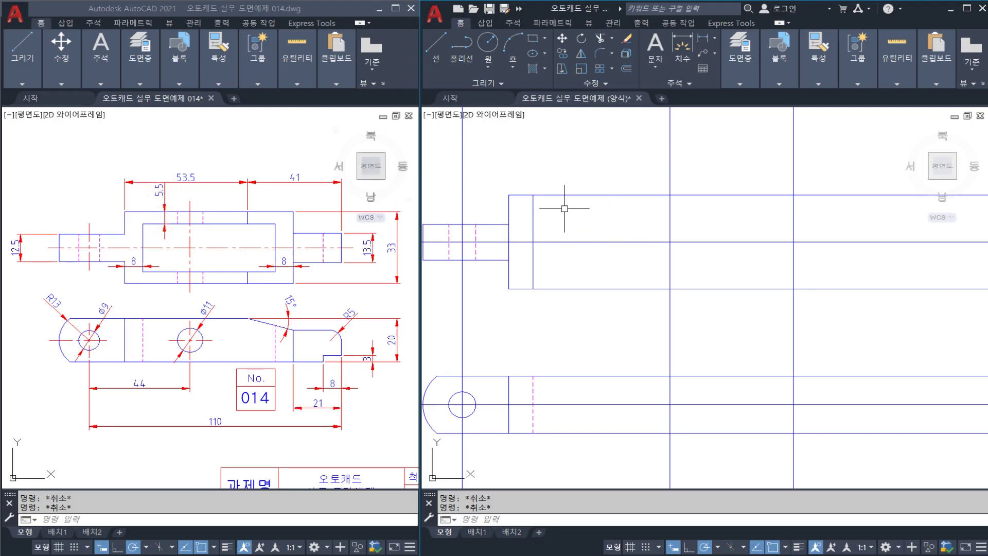
key(Return)
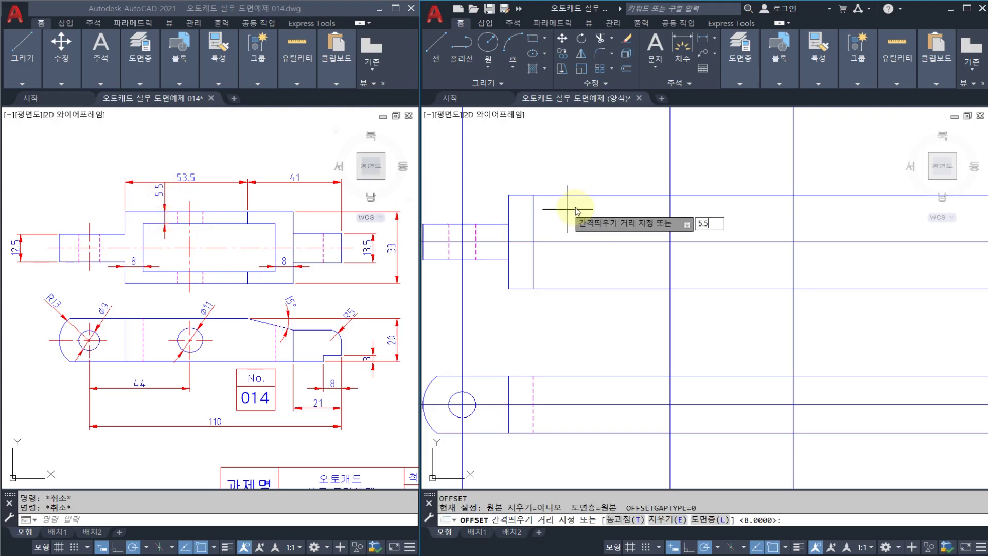
text(5.5)
key(Return)
click(569, 195)
click(570, 206)
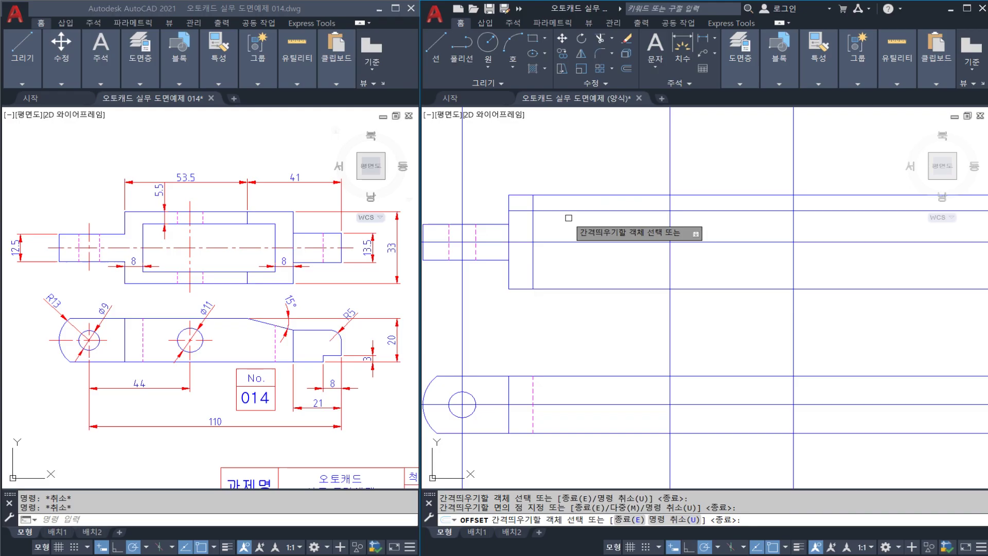
click(570, 288)
click(569, 271)
key(Escape)
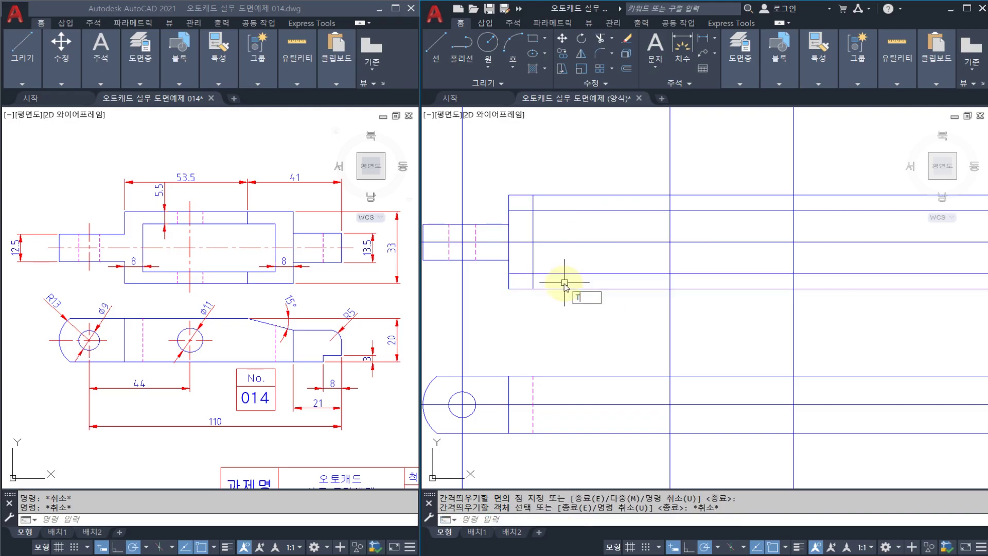
Trim the overhanging ends of the offset lines at the left corners of the top view's inner opening.
text(R)
key(Return)
click(539, 273)
click(534, 252)
key(Return)
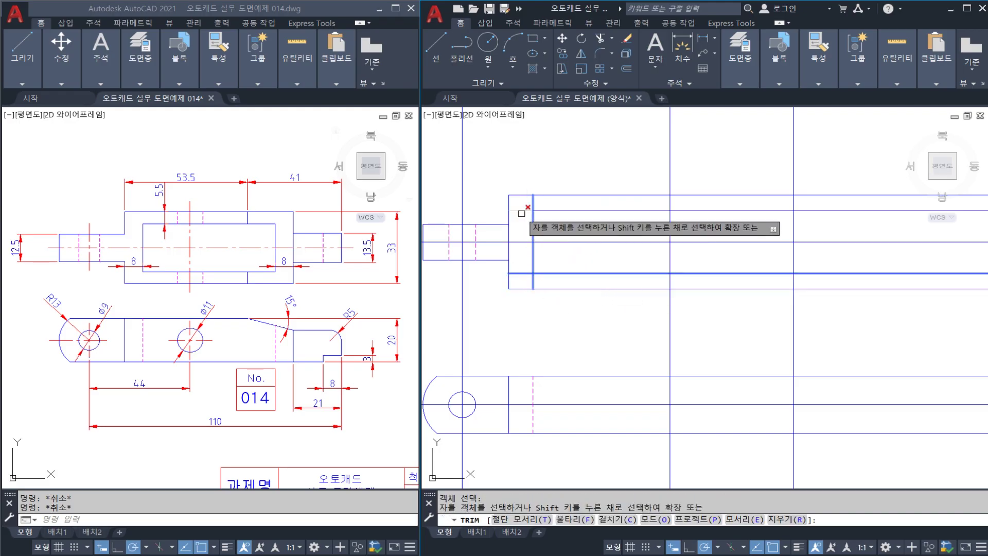
click(522, 212)
click(534, 280)
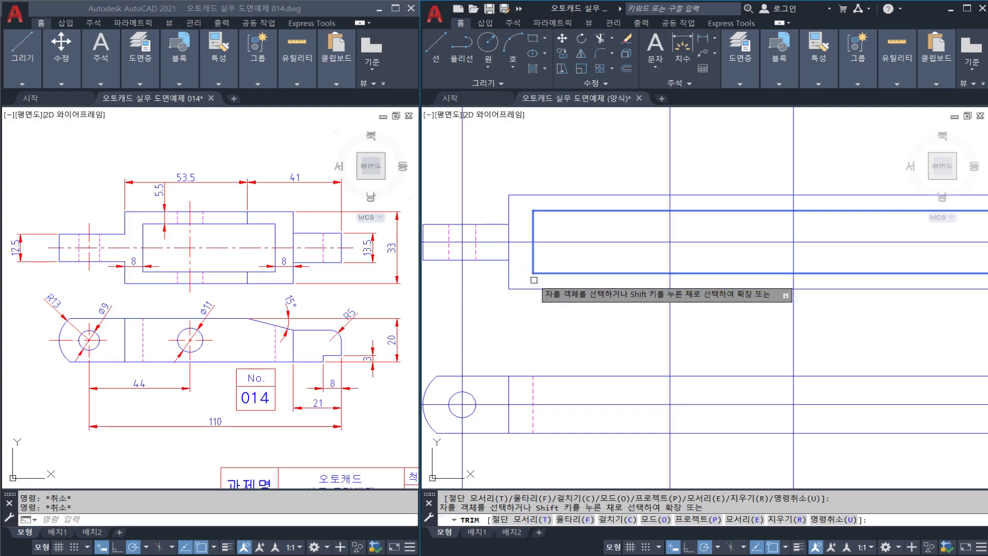
key(Escape)
Save the drawing with the trimmed inner opening.
middle_drag(494, 345, 521, 325)
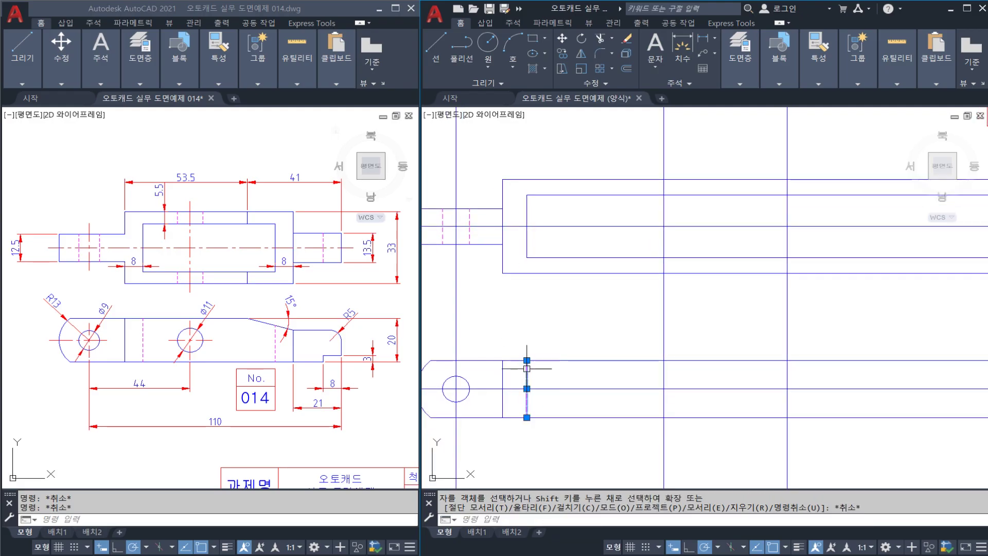
click(527, 239)
key(Escape)
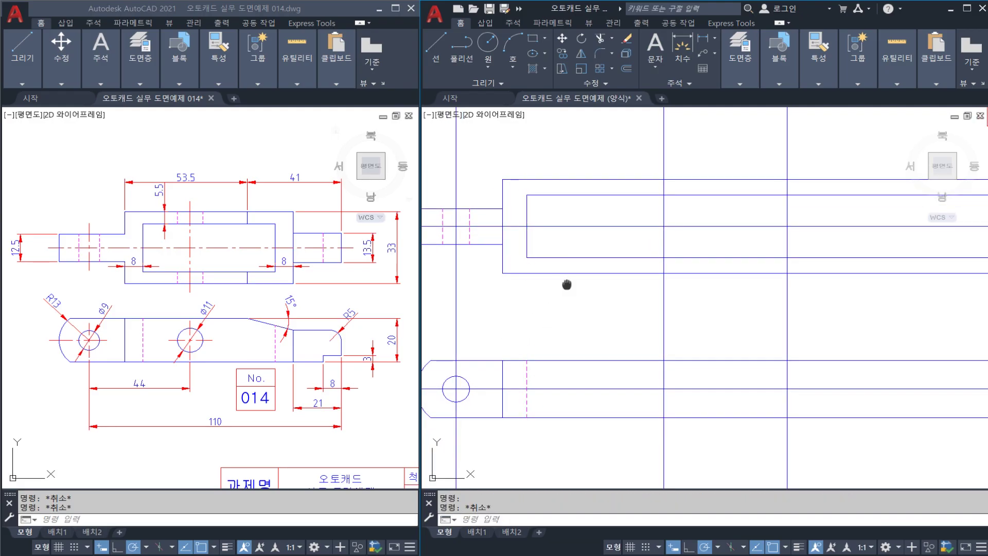
middle_drag(566, 285, 566, 283)
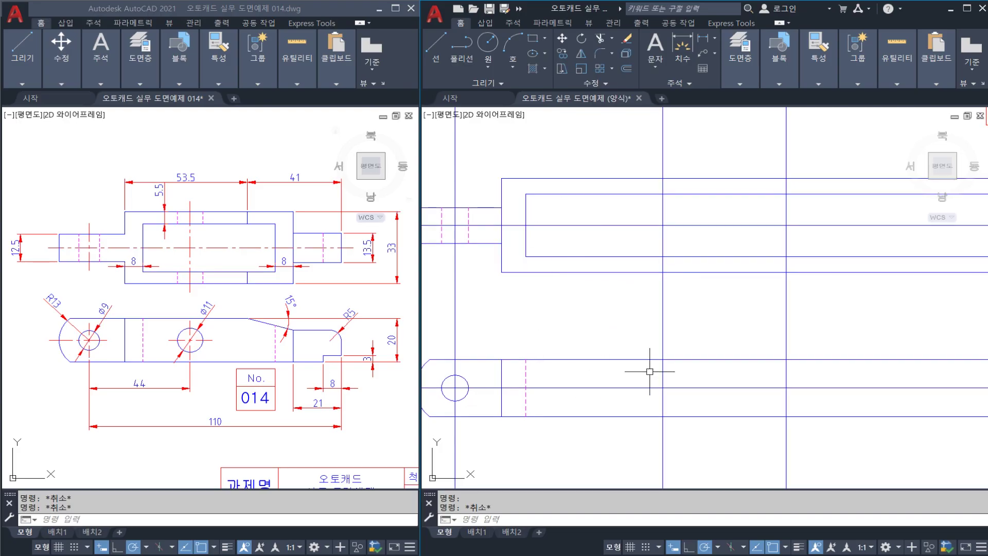
mouse_move(661, 298)
middle_down()
mouse_move(701, 296)
mouse_move(623, 286)
middle_up()
key(ctrl+s)
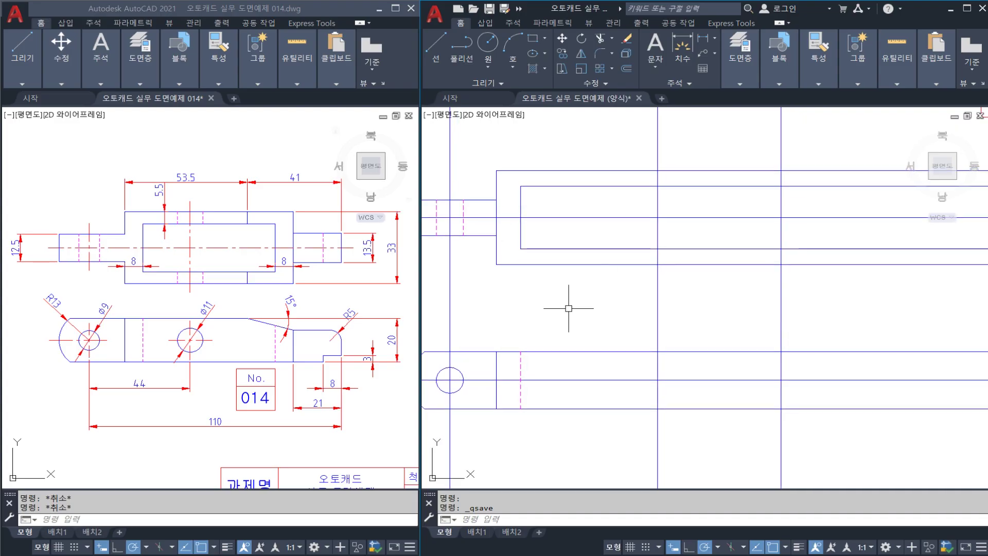
Offset the vertical centre line through the small left hole by 44 to the right.
middle_drag(499, 371, 518, 347)
click(472, 397)
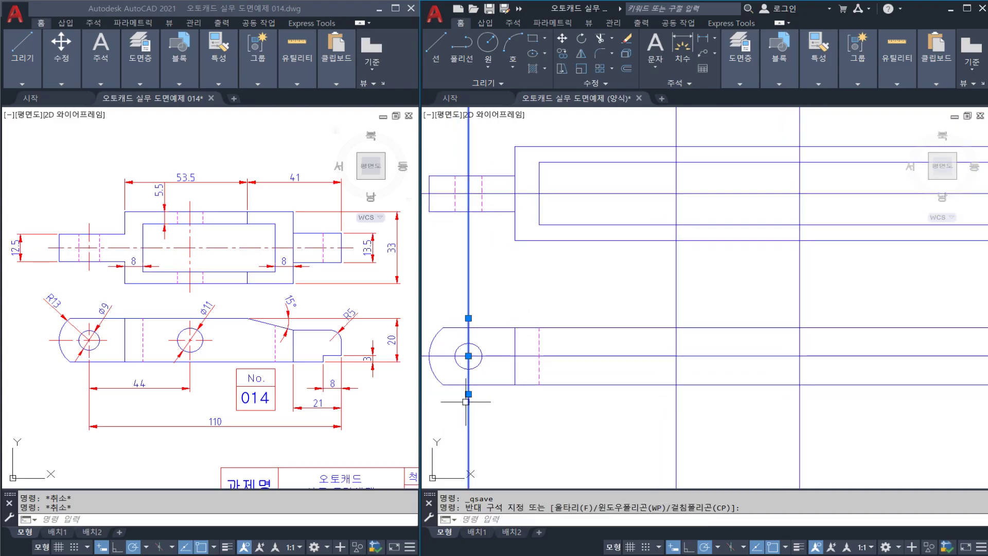
key(Escape)
text(o)
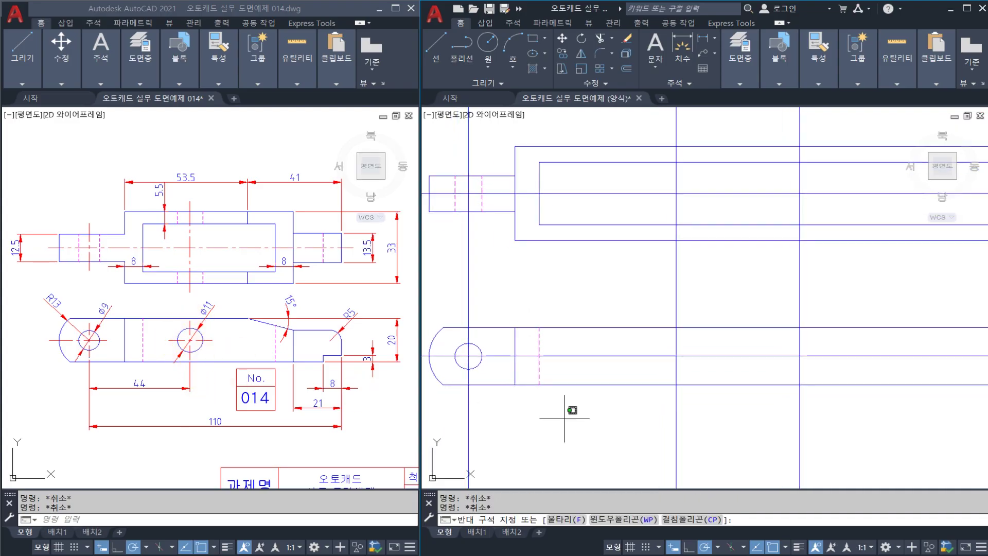
key(Return)
text(44)
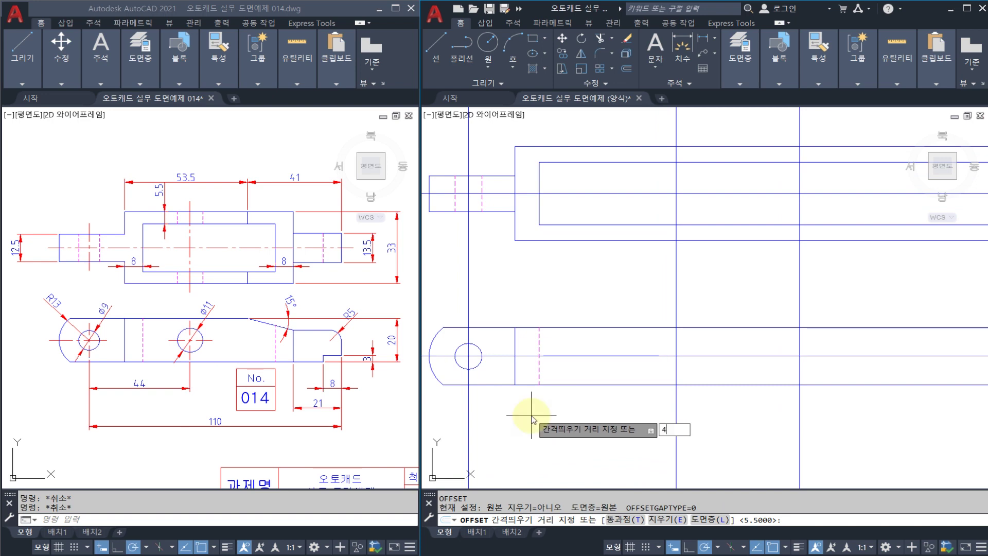
key(Return)
click(481, 413)
key(Escape)
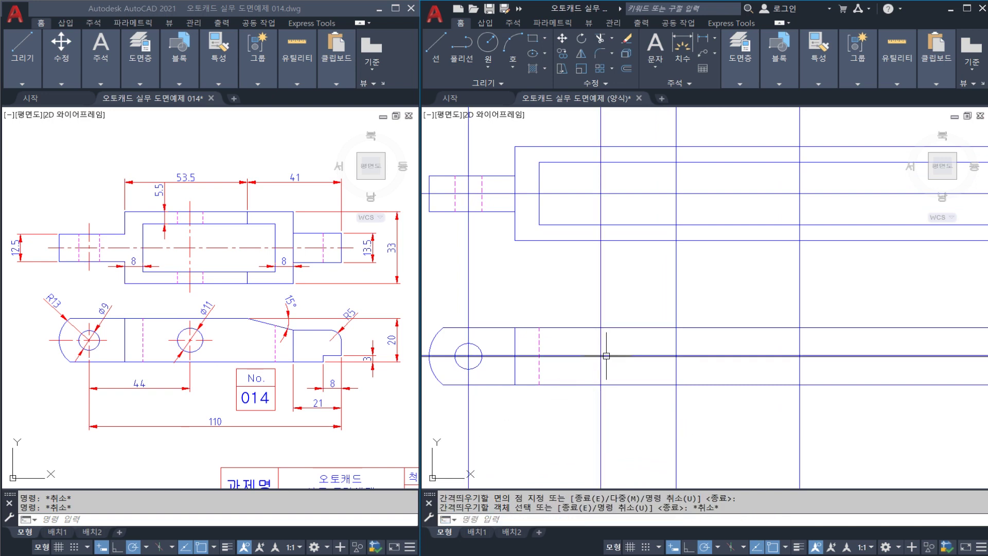
Draw a circle of diameter 11 where the offset centre line crosses the front view's horizontal centre line.
text(c)
key(Return)
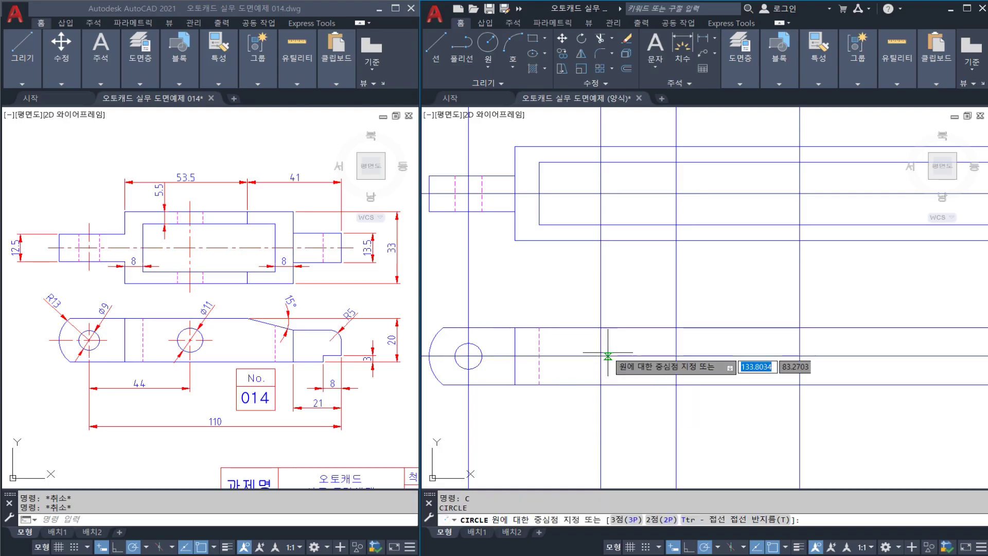
click(601, 356)
text(d)
key(Return)
text(11)
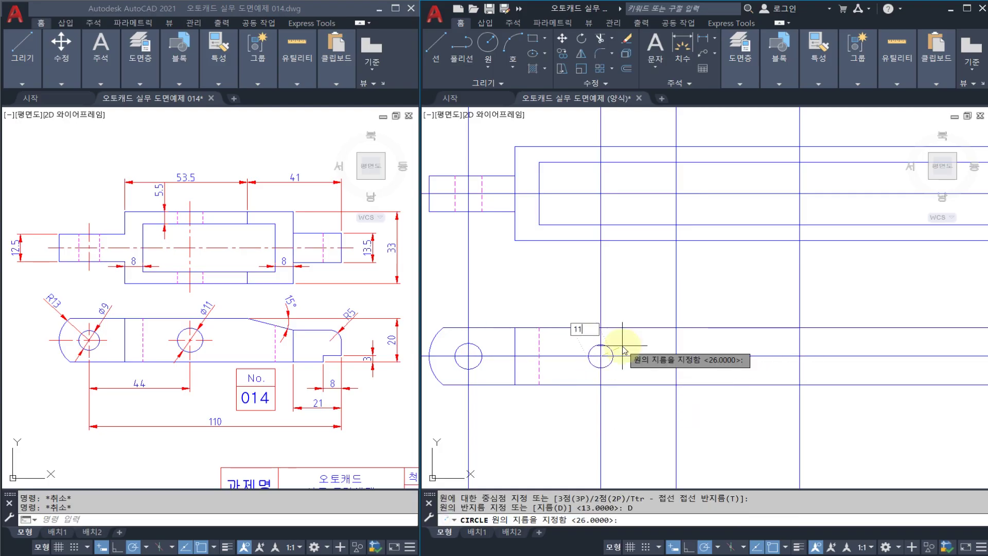
key(Return)
Add vertical construction lines through the left and right quadrants of the diameter 11 circle.
text(XL)
key(Return)
click(585, 354)
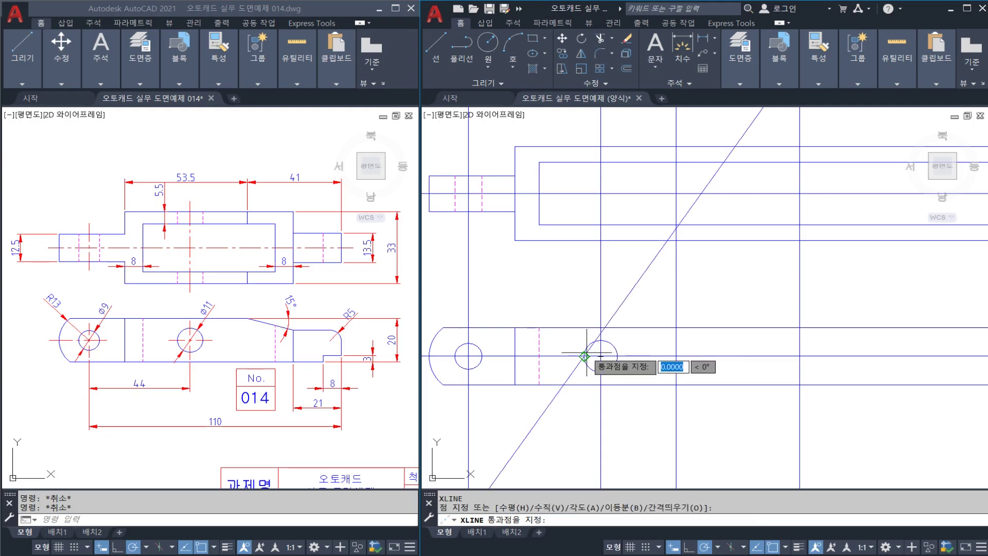
click(584, 292)
key(Escape)
key(Return)
click(616, 350)
key(Return)
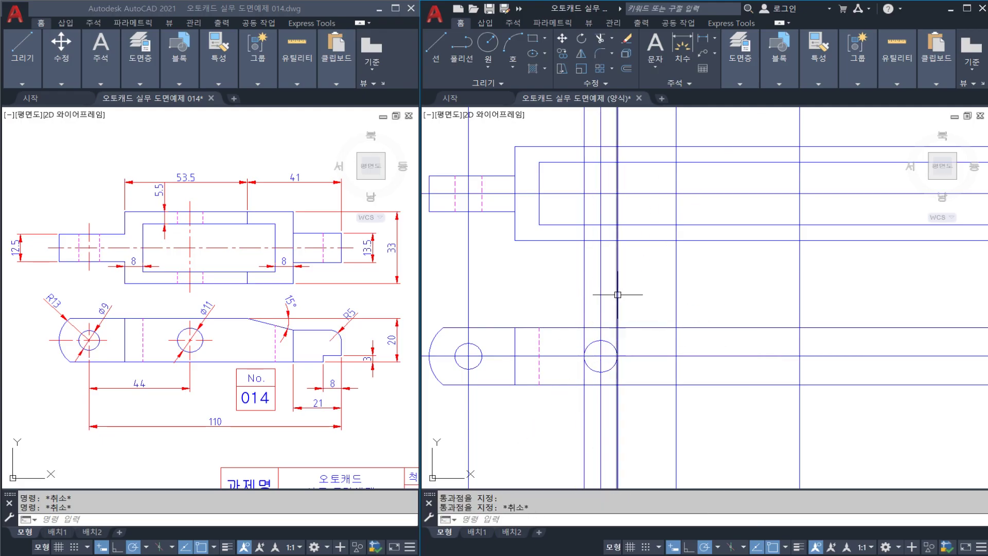
Trim the diameter 11 hole's two vertical projection lines so they remain only within the top view's upper and lower walls.
middle_drag(624, 235, 620, 283)
text(tr)
key(Return)
click(632, 306)
click(569, 191)
key(Return)
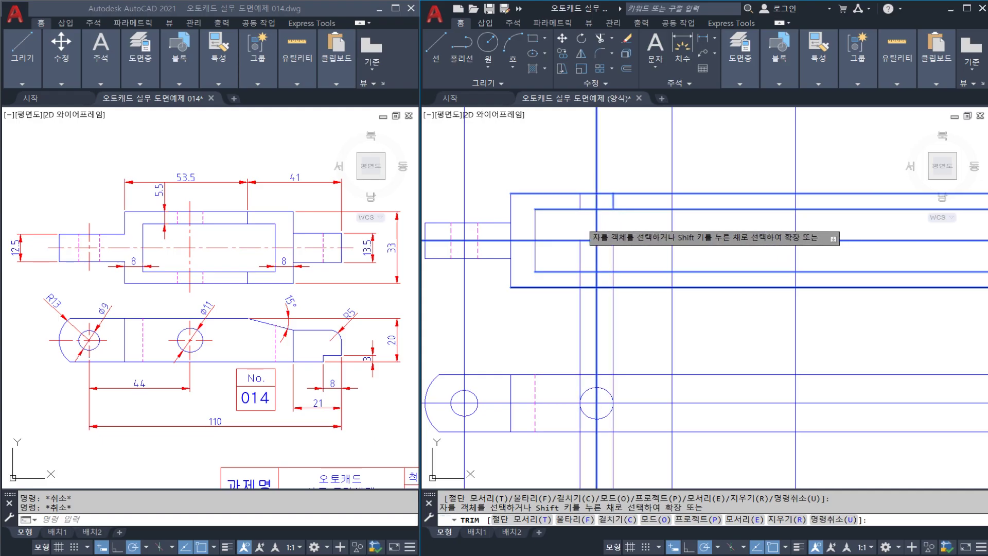
click(612, 258)
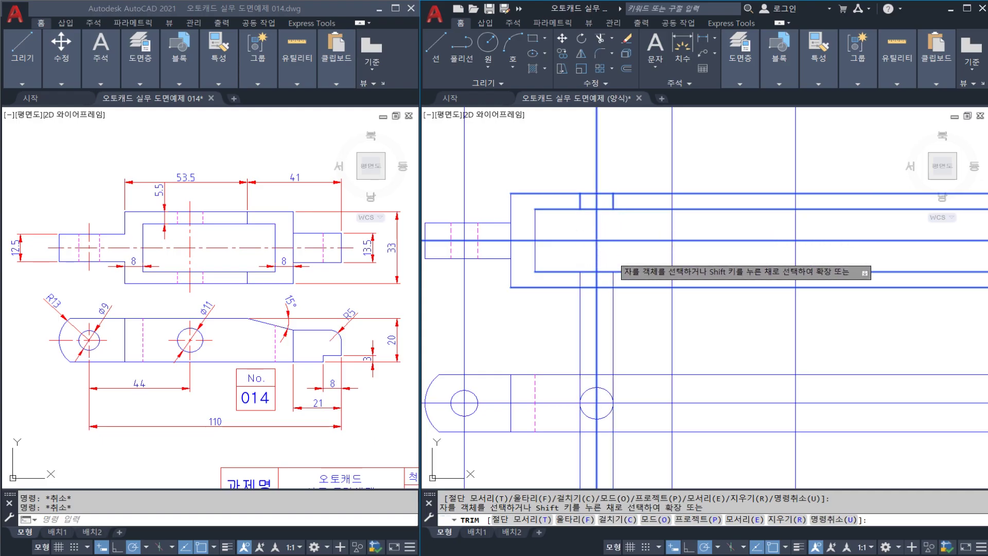
click(614, 303)
click(580, 308)
key(Escape)
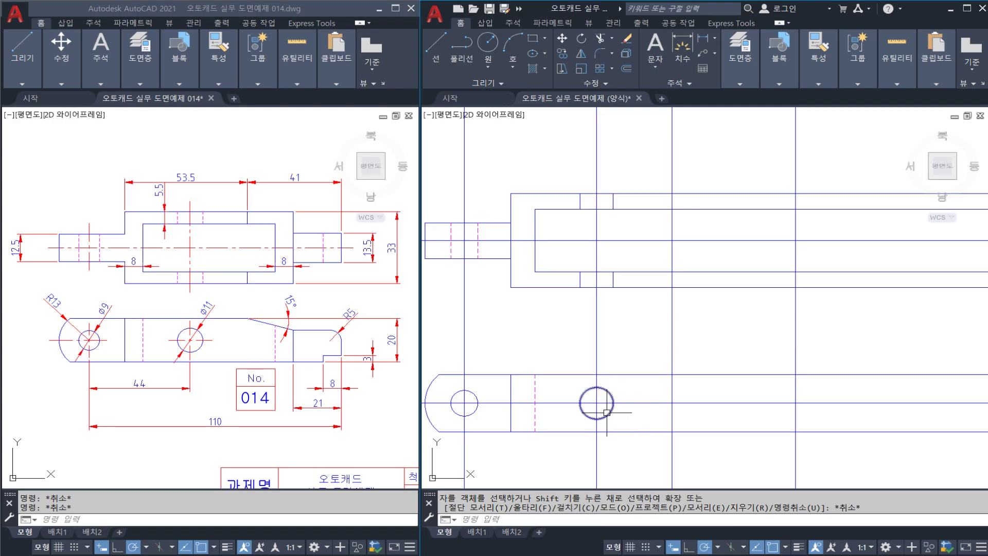
Match the four wall segments of the diameter 11 hole to the small left hole's hidden lines and save the drawing.
click(564, 167)
click(652, 307)
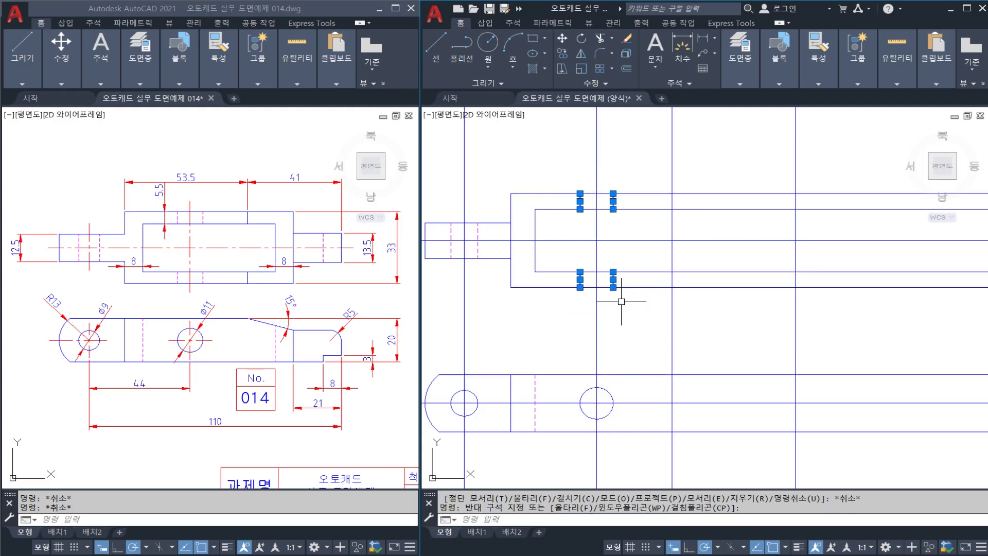
key(Escape)
text(ma)
key(Return)
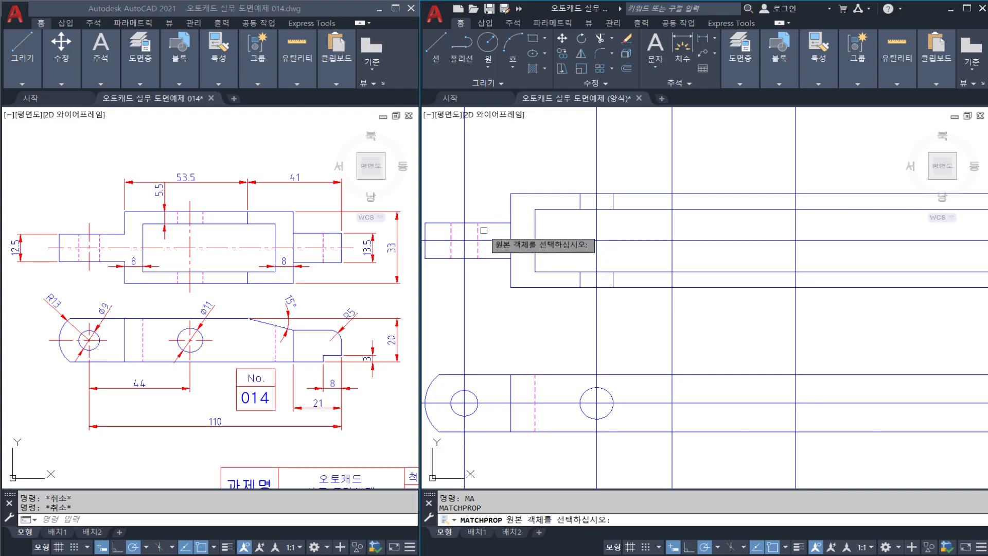
click(478, 237)
click(563, 168)
click(633, 301)
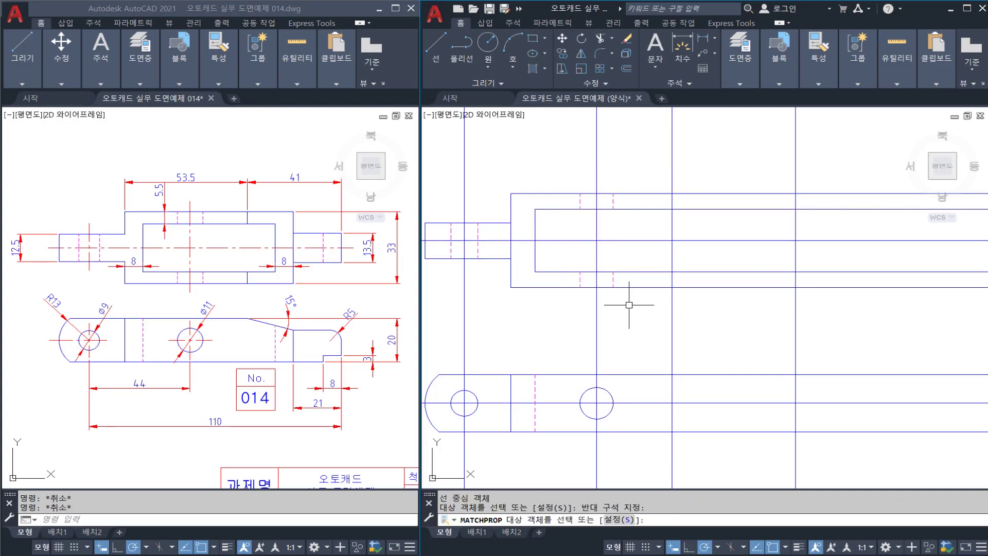
key(Escape)
scroll(580, 304, down, 2)
key(ctrl+s)
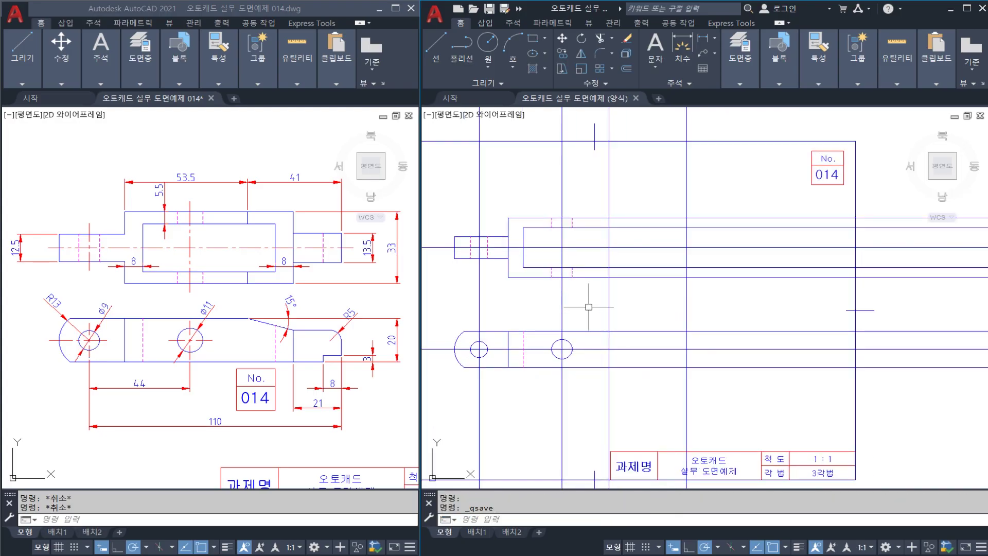
Check the spacing between the two rightmost vertical construction lines with a linear dimension placed above the top view.
mouse_move(587, 310)
middle_down()
mouse_move(558, 322)
mouse_move(526, 317)
middle_up()
click(555, 310)
key(Escape)
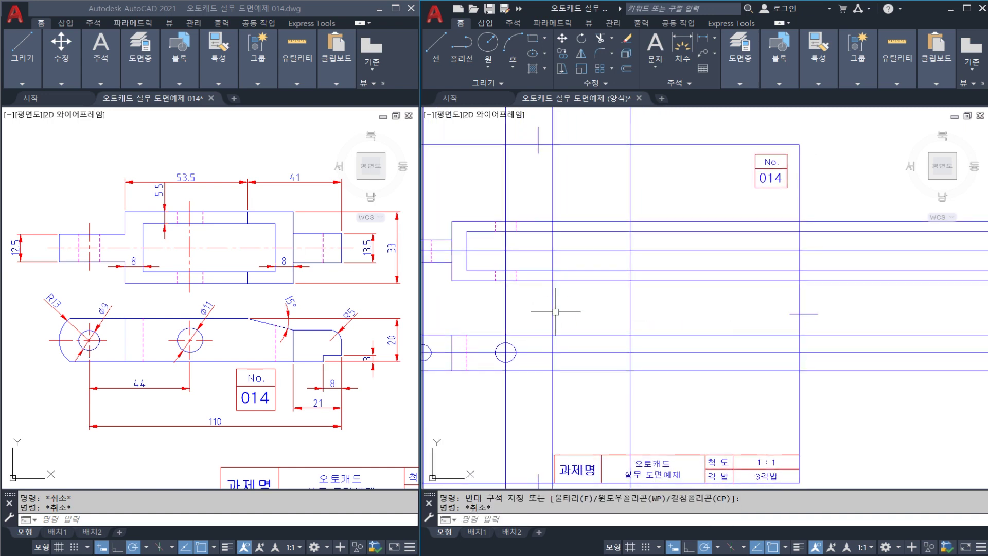
text(DIMLI)
key(Return)
click(553, 203)
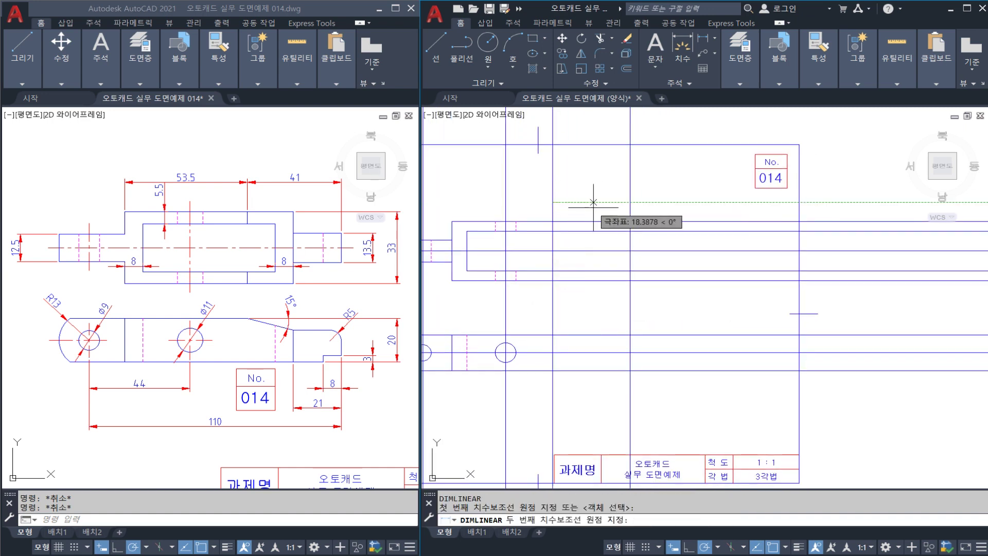
click(628, 207)
click(610, 194)
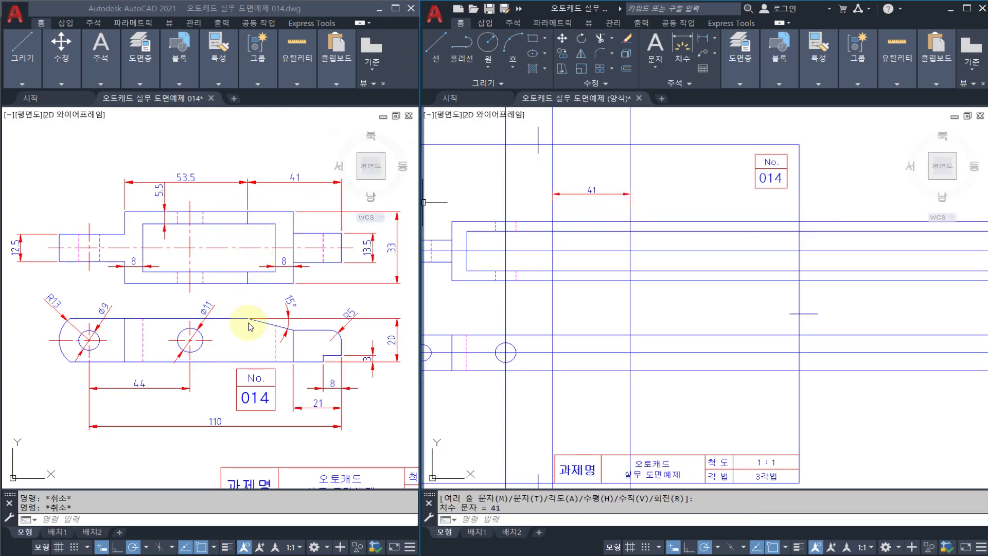
key(Escape)
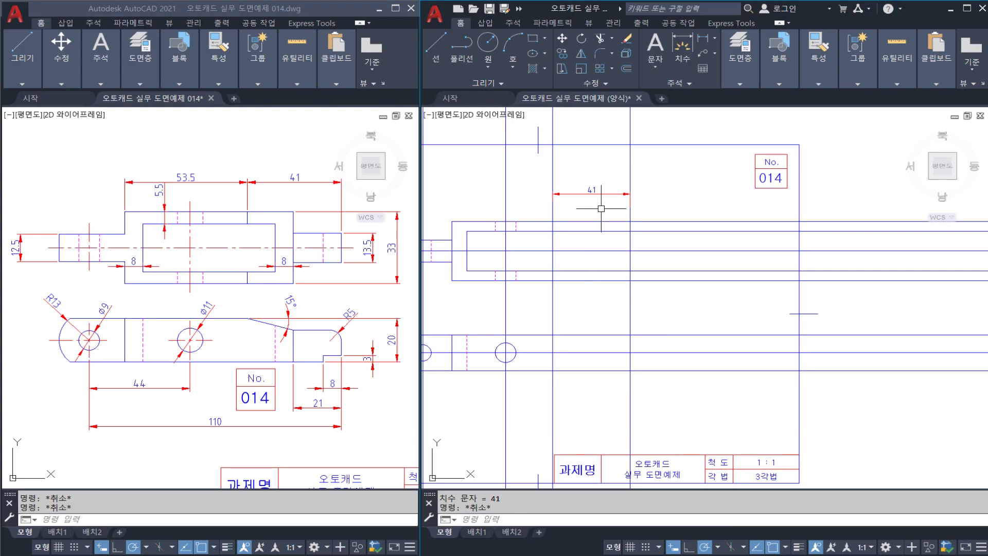
Add a construction line at -15° through the intersection of the 53.5 vertical line and the front view's upper edge.
scroll(597, 278, up, 3)
middle_drag(577, 302, 639, 301)
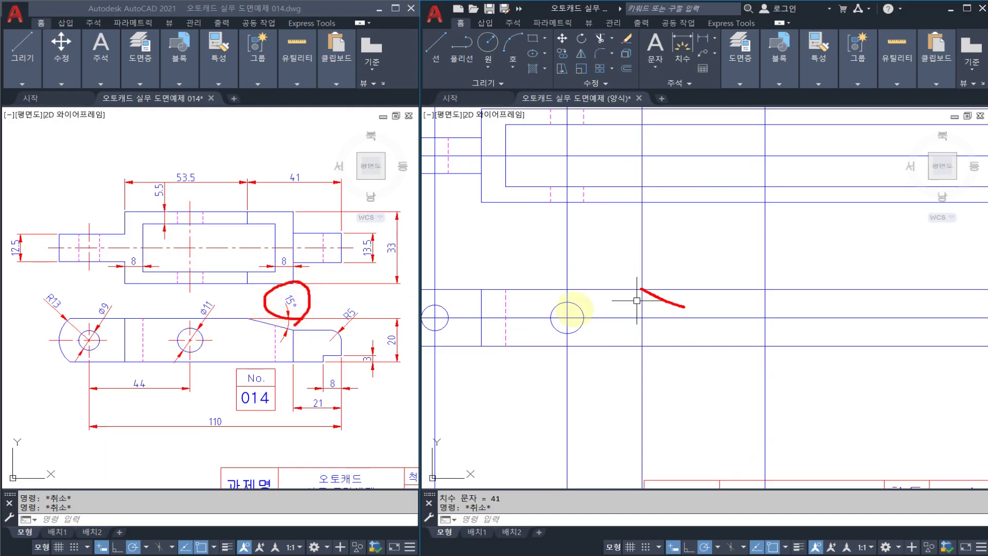
text(XL)
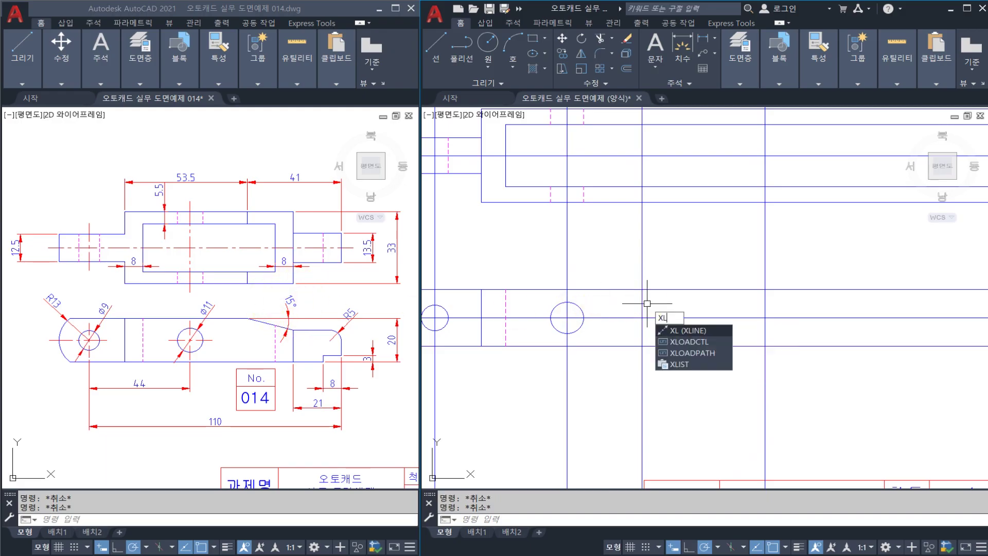
key(Return)
text(A)
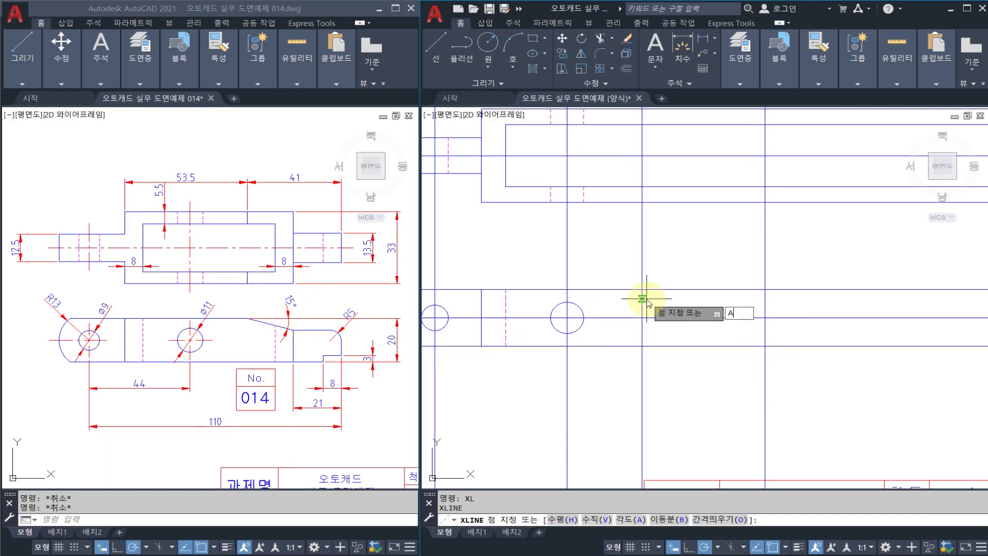
key(Return)
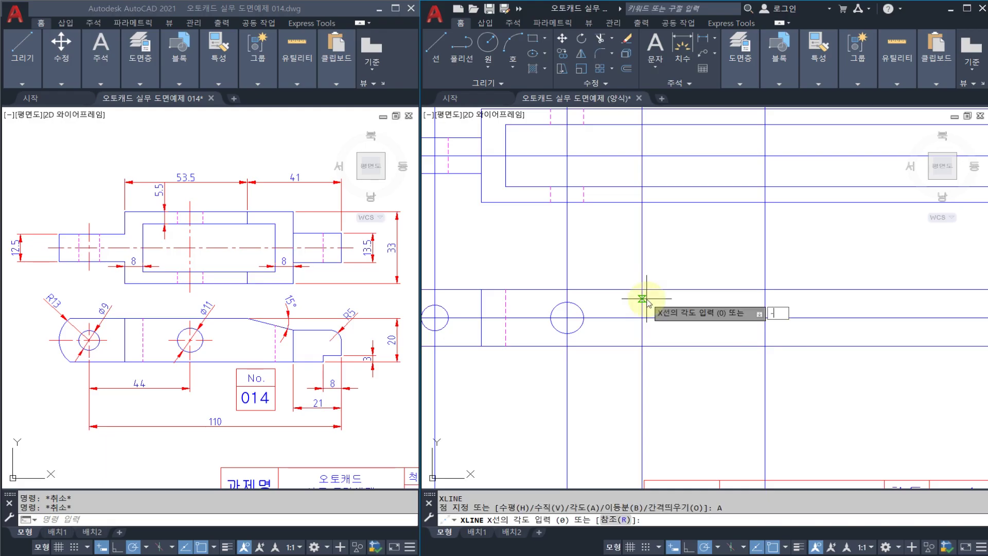
key(Return)
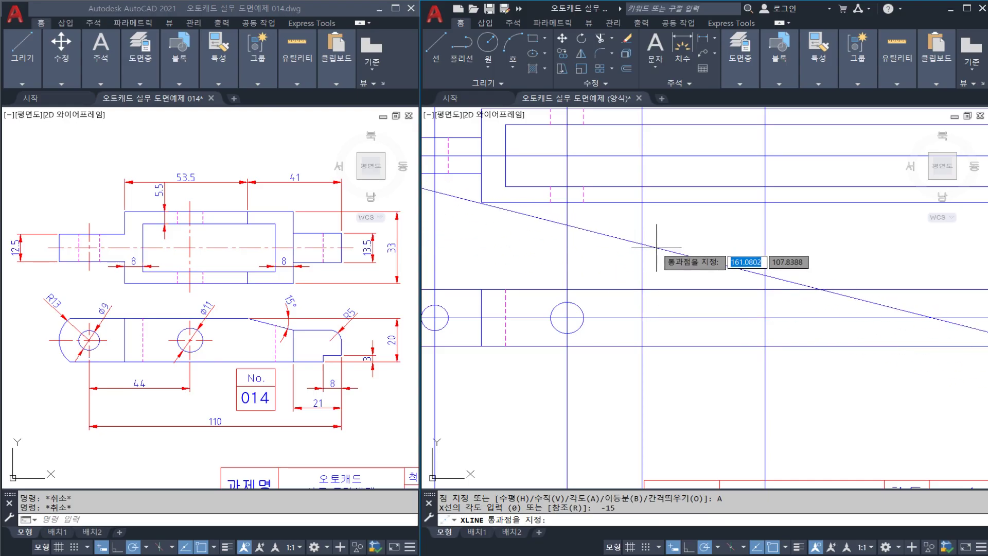
click(642, 288)
key(Escape)
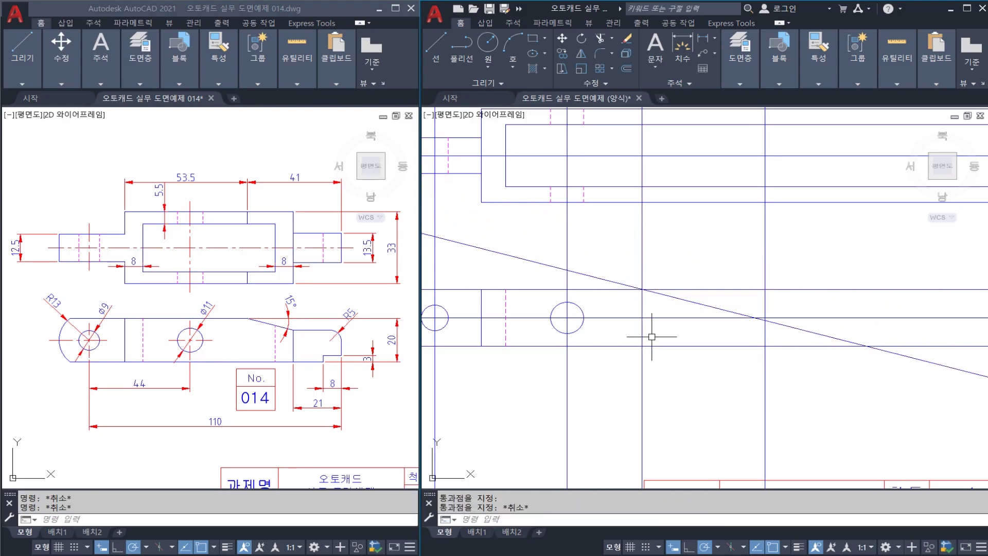
Trim the part of the -15° line that extends above the front view's upper edge.
text(tr)
key(Return)
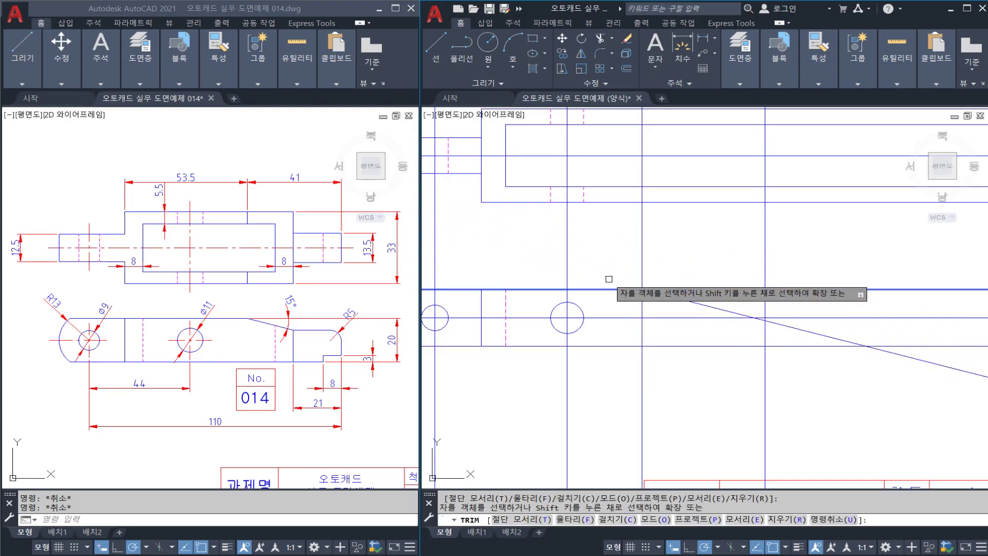
click(631, 285)
key(Escape)
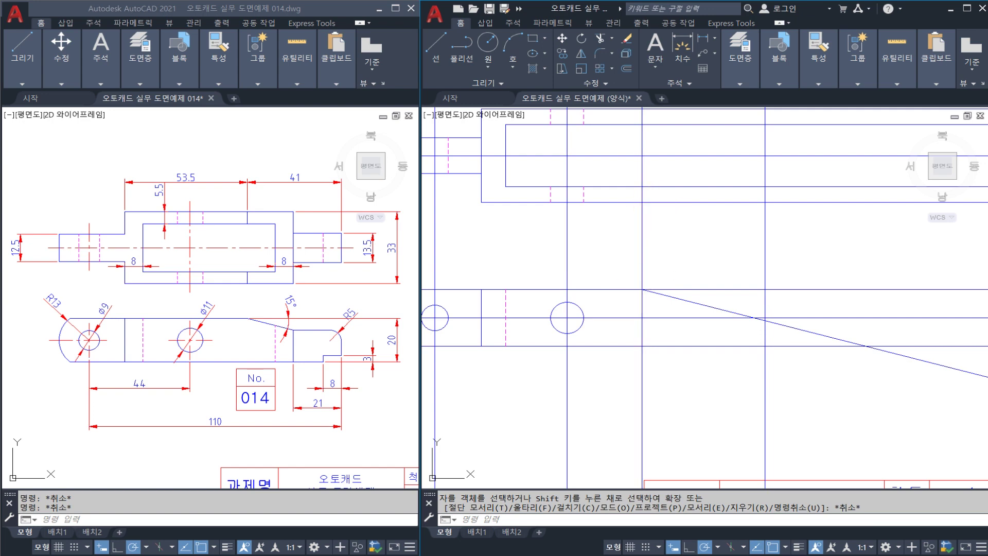
Trim the vertical line at the slope's start below the top view's lower edge.
text(tr)
key(Return)
click(651, 205)
key(Return)
click(643, 204)
key(Escape)
key(Escape)
Trim the same vertical line above the top view and across the inner opening, leaving only its two wall segments.
middle_drag(644, 205, 649, 279)
text(tr)
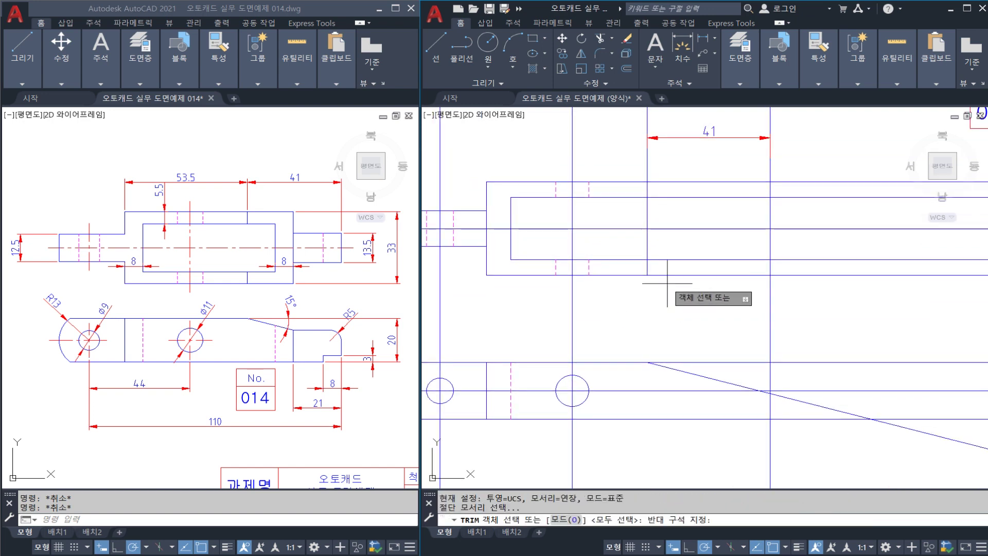
key(Return)
click(648, 213)
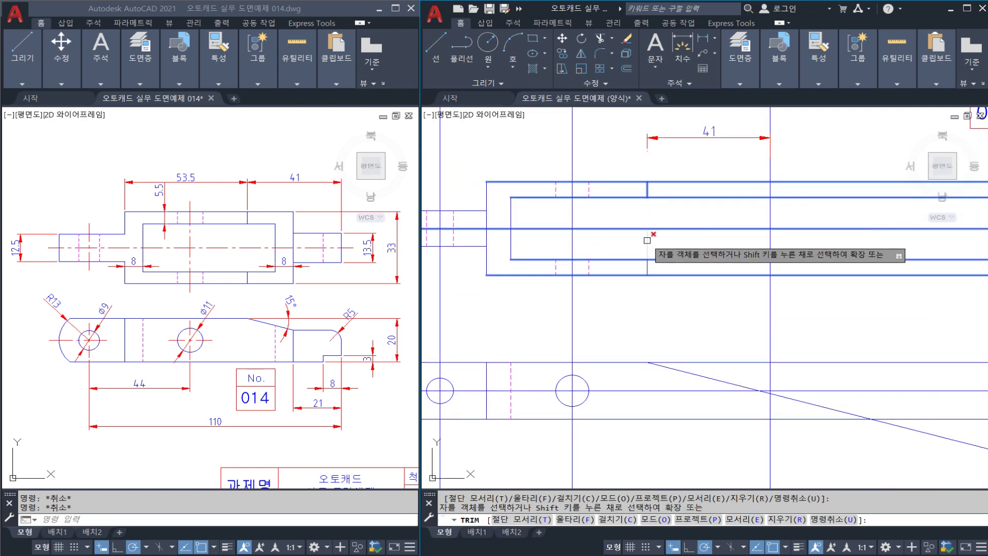
click(649, 240)
key(Escape)
Erase the temporary linear dimension above the top view.
mouse_move(660, 223)
middle_down()
mouse_move(602, 257)
mouse_move(633, 235)
middle_up()
click(652, 186)
click(613, 156)
text(e)
key(Return)
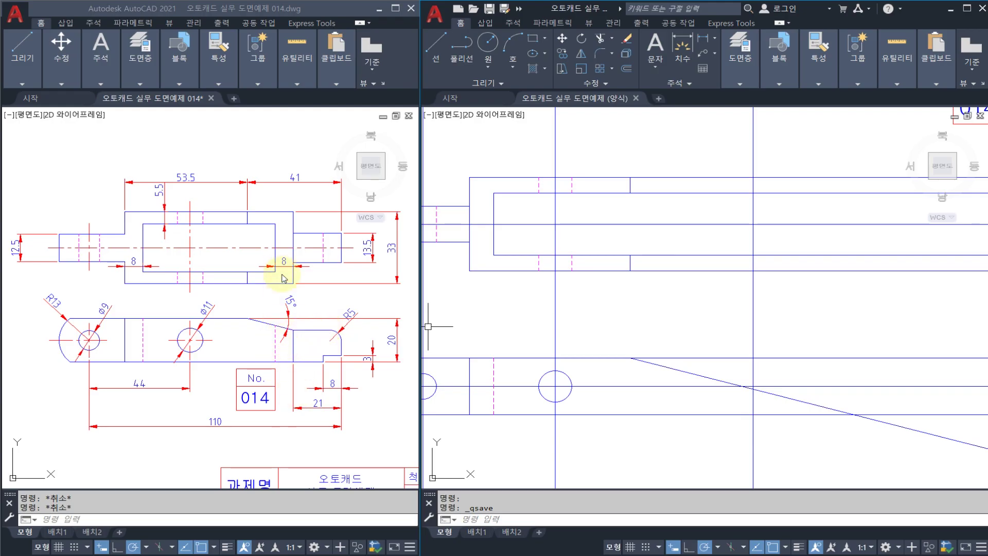
Offset the vertical line at the part's right end by 21 to the left.
key(Escape)
middle_drag(743, 314, 722, 302)
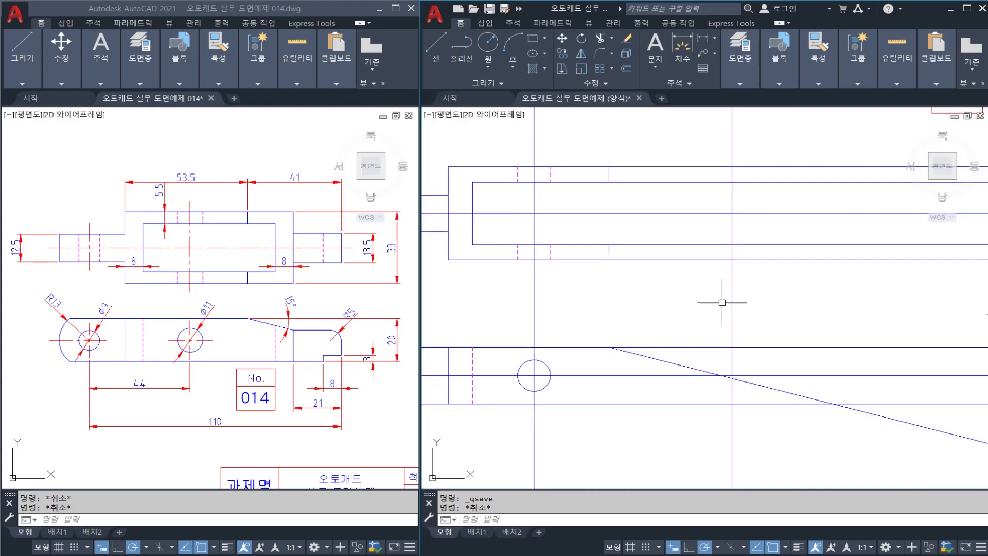
scroll(731, 292, down, 2)
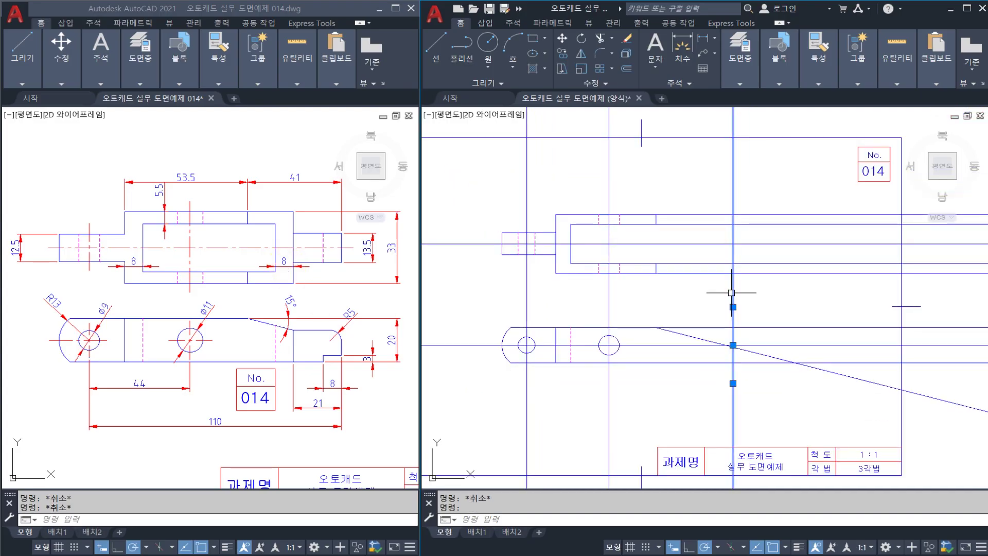
key(Escape)
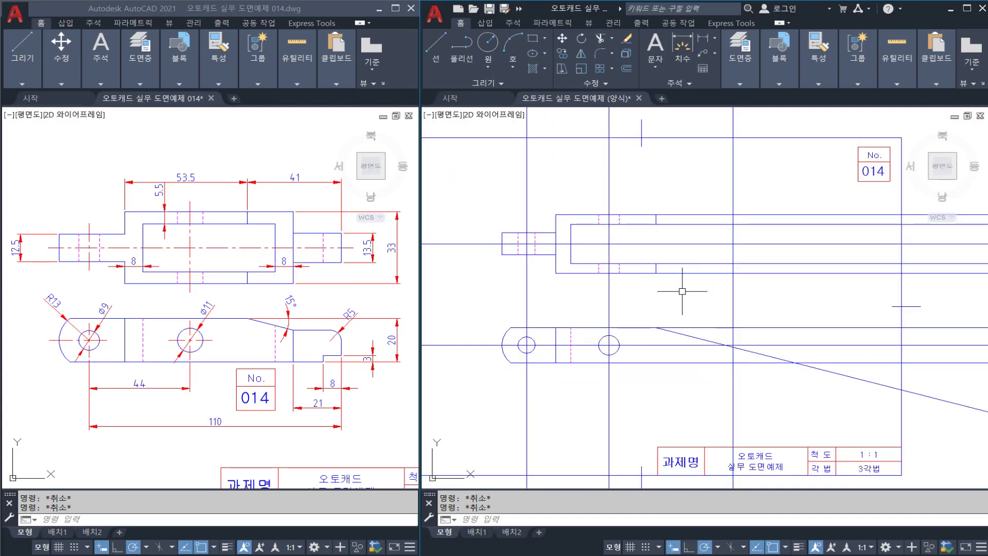
text(o)
key(Return)
text(21)
key(Return)
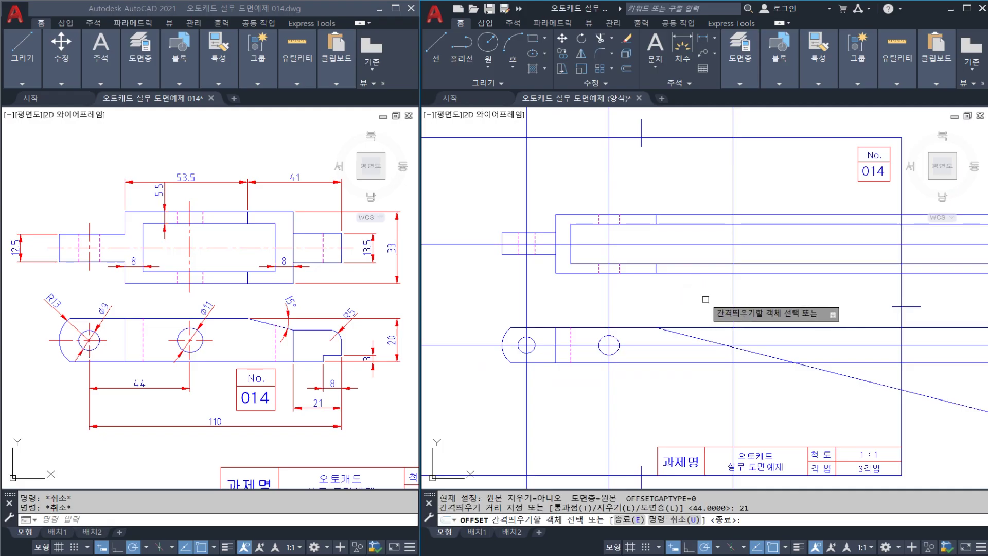
click(732, 299)
click(710, 297)
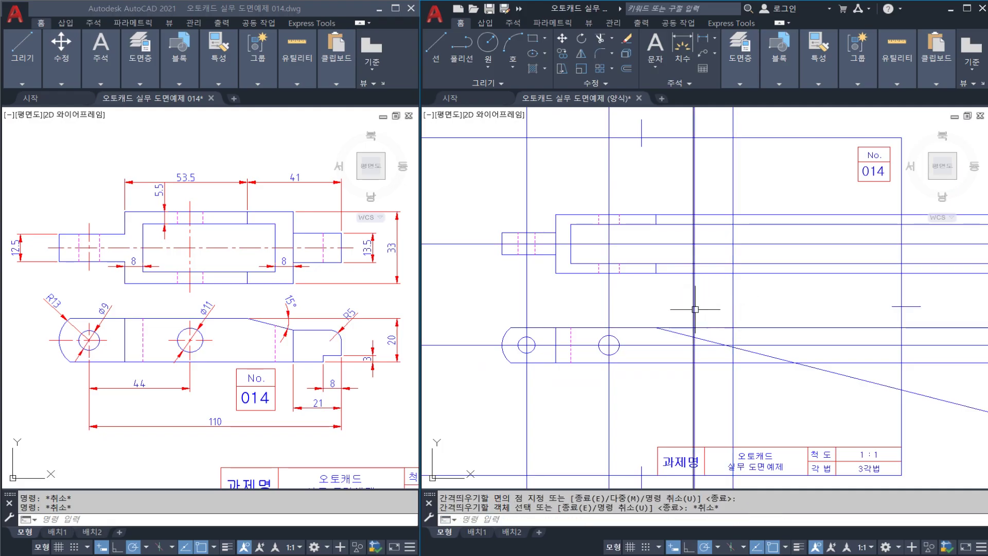
key(Escape)
Offset the new vertical line by 8 to the left for the right side of the inner opening.
click(694, 299)
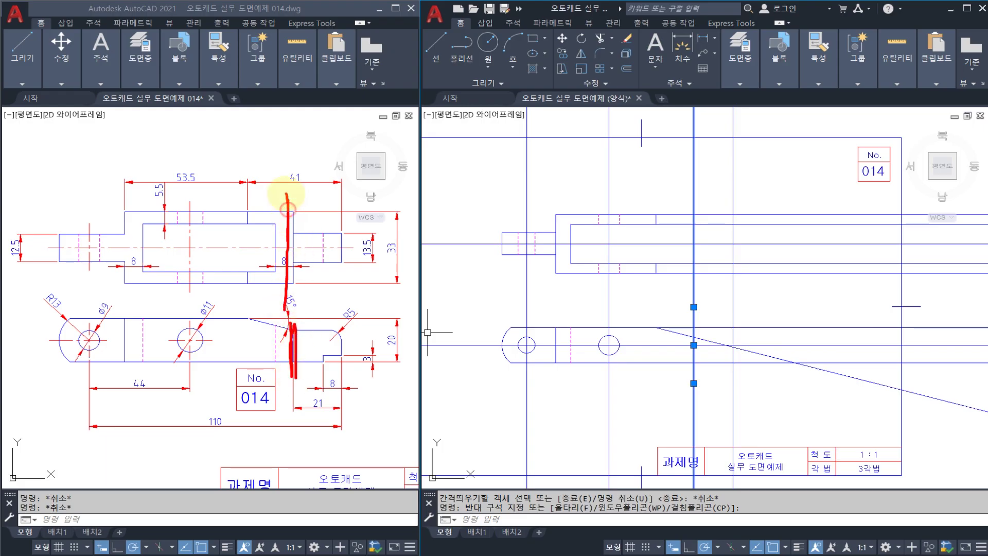
text(o)
key(Return)
middle_drag(673, 245, 650, 250)
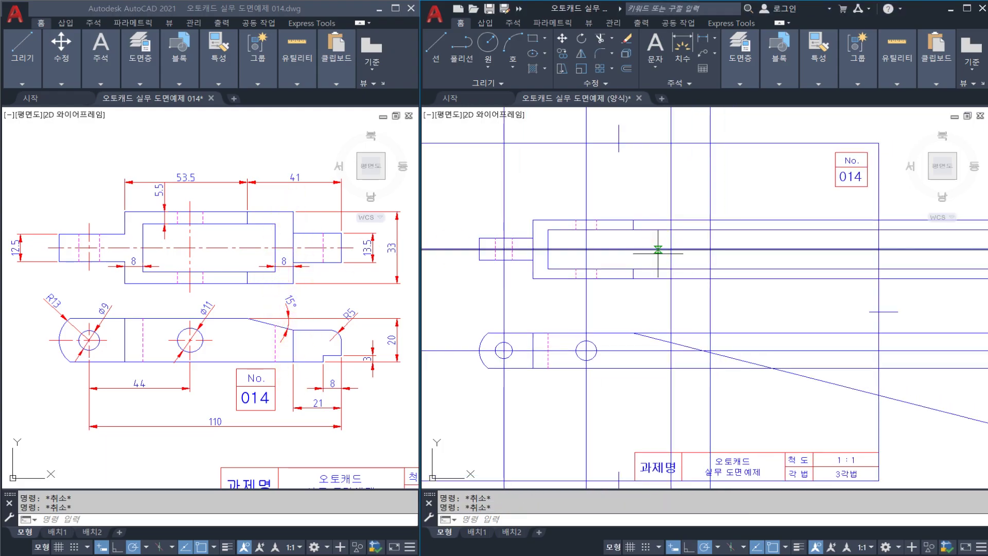
text(8)
key(Return)
click(671, 252)
click(663, 253)
key(Escape)
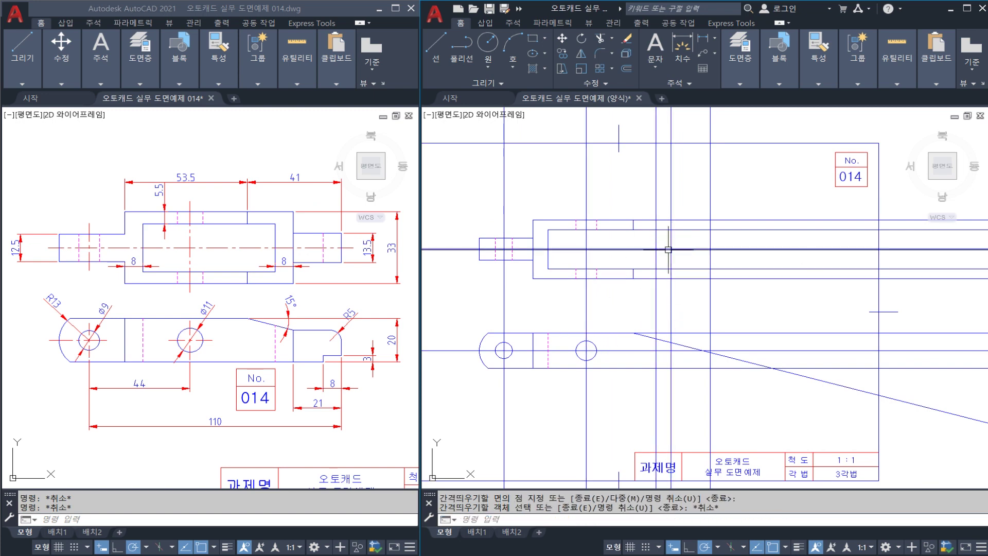
Trim the 8 offset line between the top view's lower edge and the front view's sloped edge.
scroll(661, 361, up, 2)
text(tr)
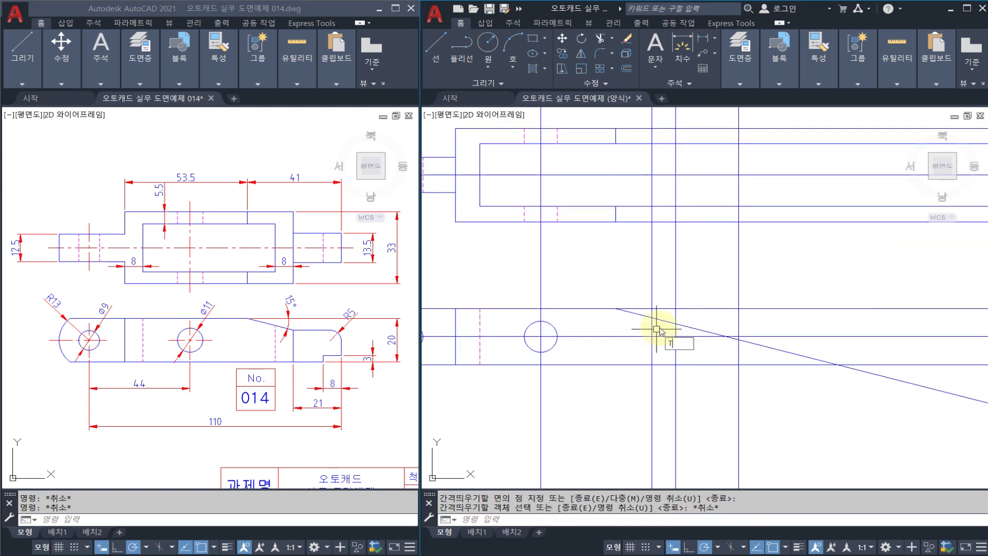
key(Return)
click(658, 319)
click(659, 223)
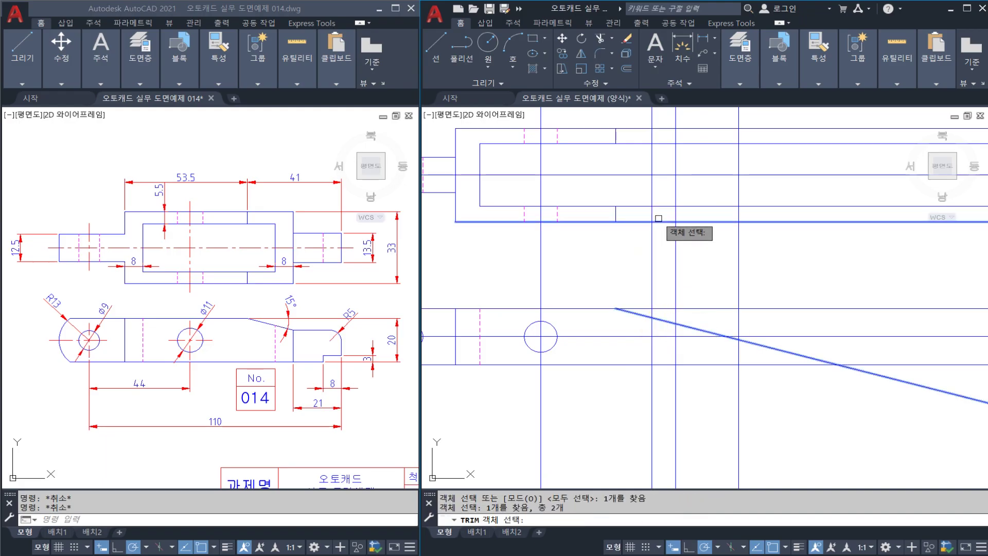
key(Return)
click(652, 231)
key(Escape)
Trim the 21 offset line between the top view's lower edge and the front view's sloped edge.
text(tr)
key(Return)
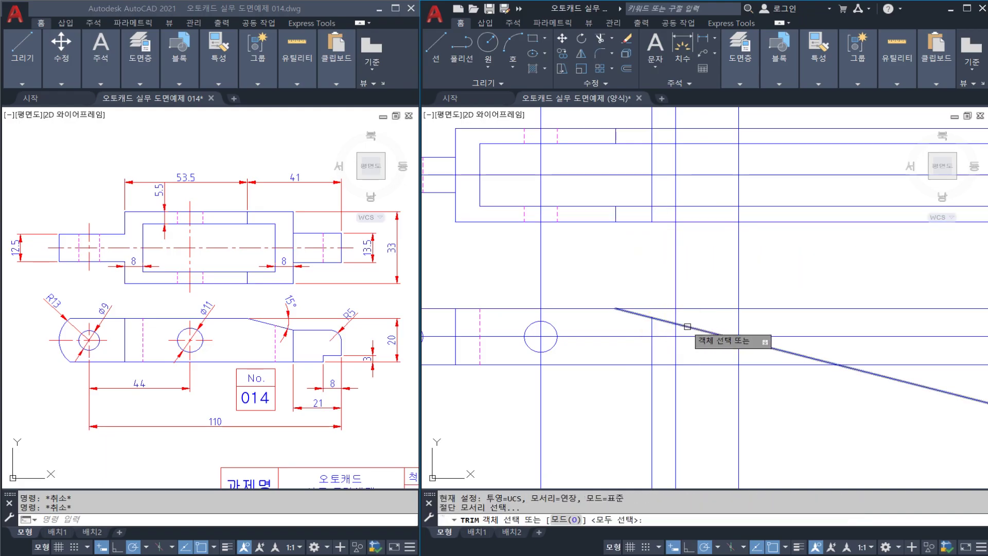
click(688, 327)
click(693, 222)
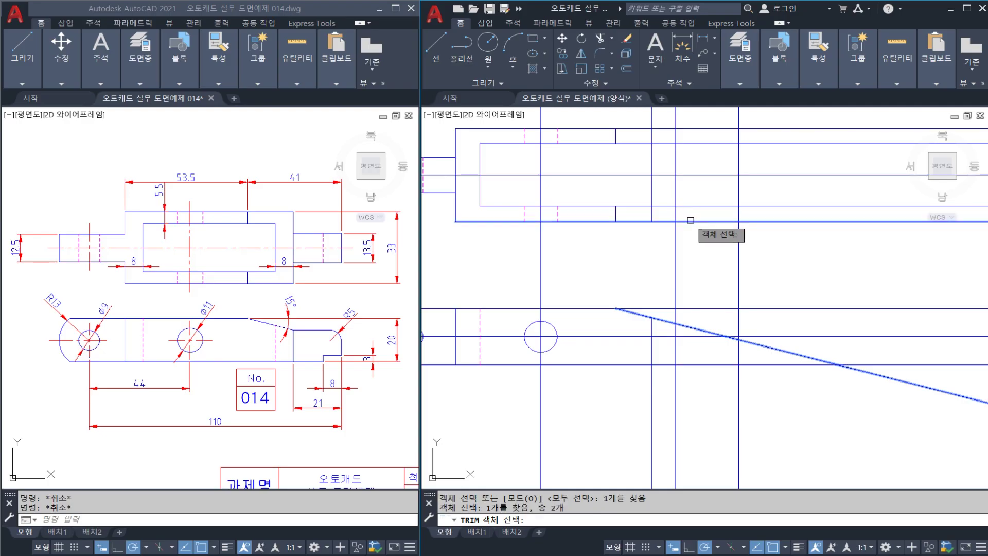
key(Return)
key(Escape)
Select the top view's edges and the two offset vertical lines as trim boundaries.
middle_drag(663, 236, 664, 327)
text(tr)
key(Return)
click(673, 323)
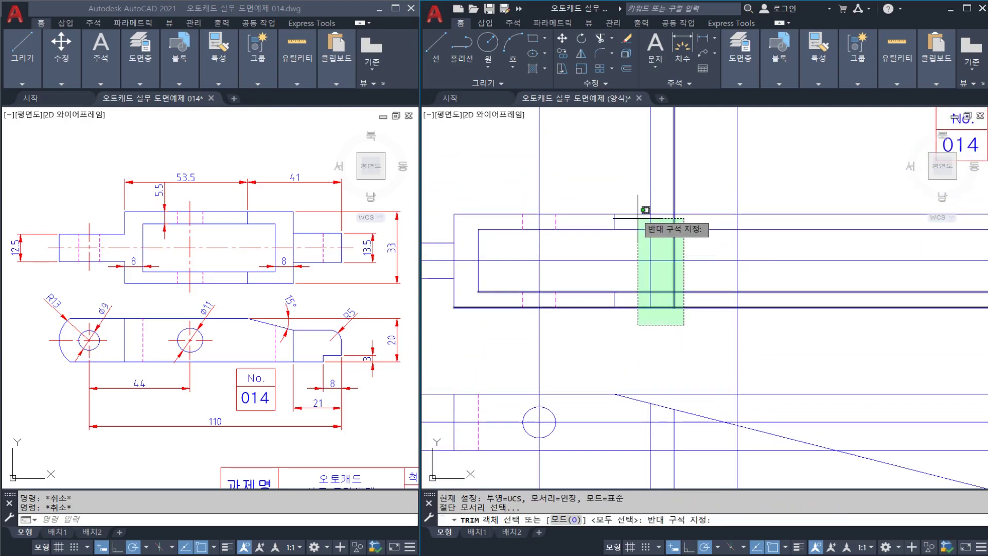
Try trimming the inner rectangle's lines at its right end in the upper view, using the crossing lines as cutting edges.
click(643, 209)
key(Return)
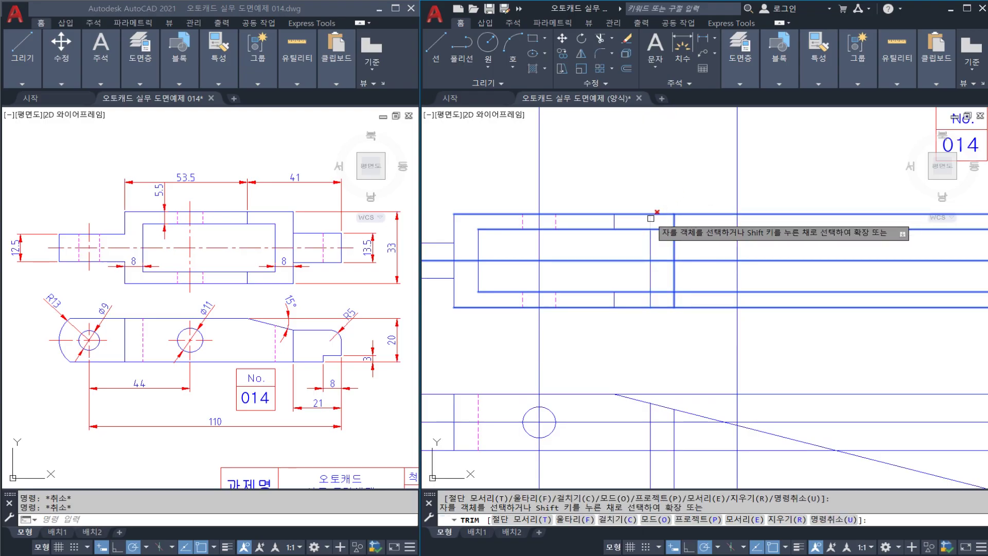
click(665, 228)
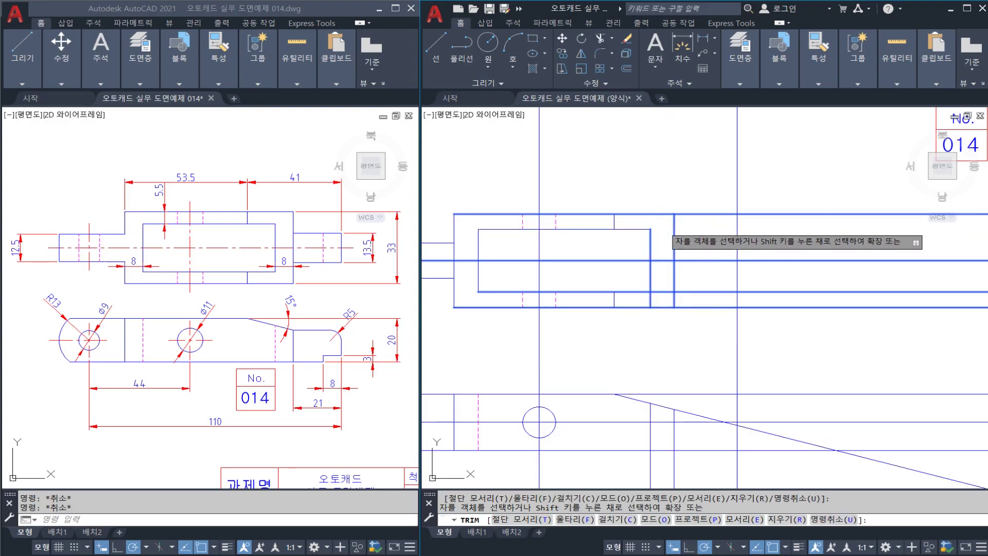
click(659, 291)
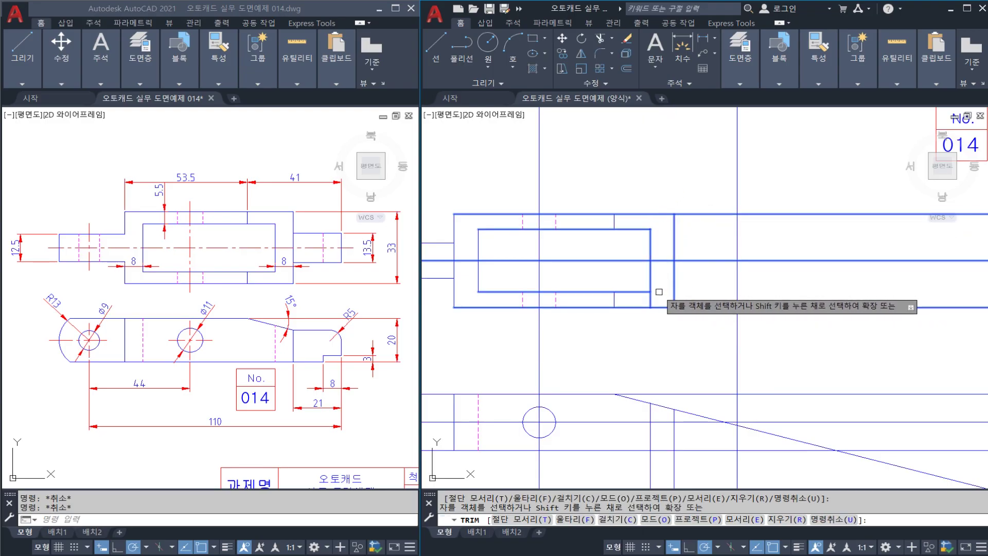
key(Escape)
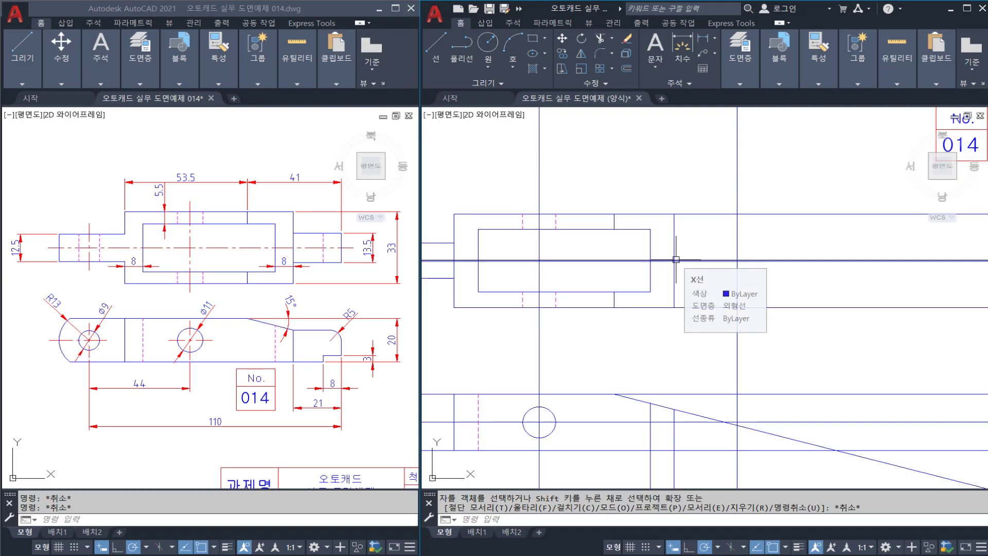
key(ctrl+z)
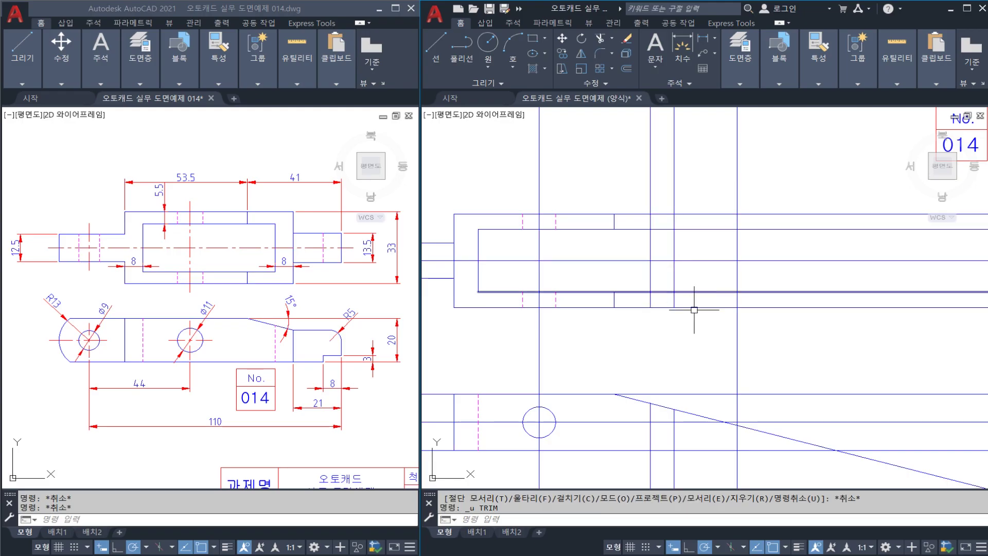
key(space)
click(697, 328)
click(633, 194)
key(space)
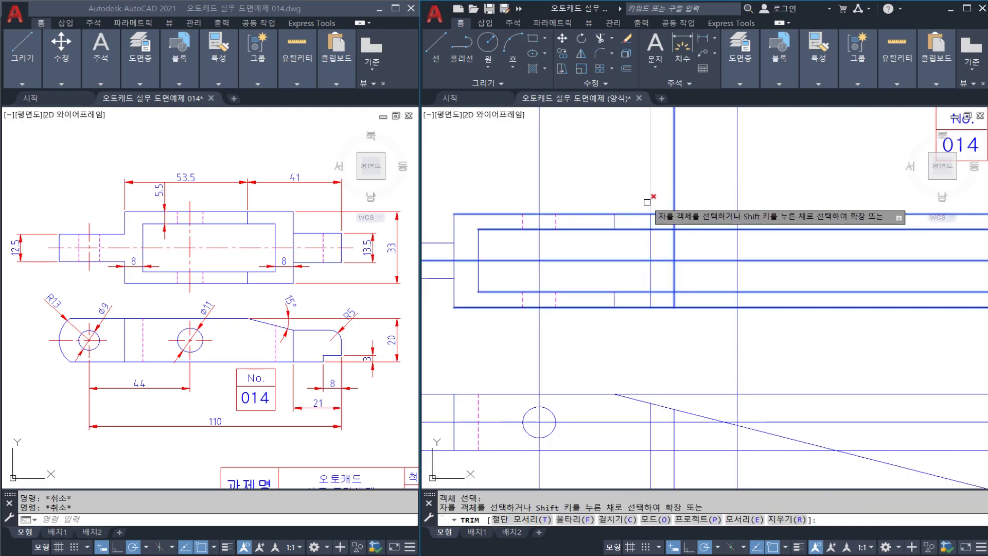
key(Escape)
key(Escape)
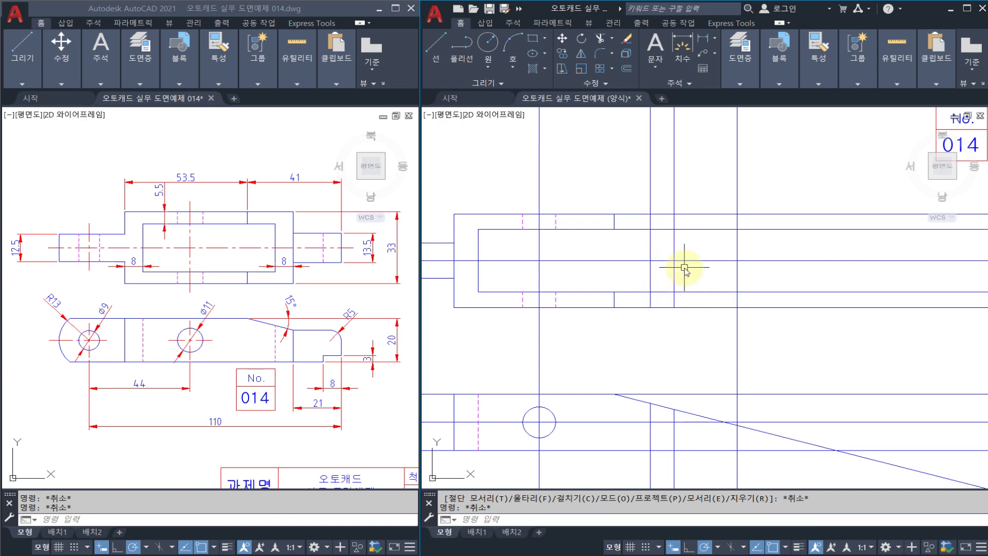
key(space)
click(706, 321)
click(632, 194)
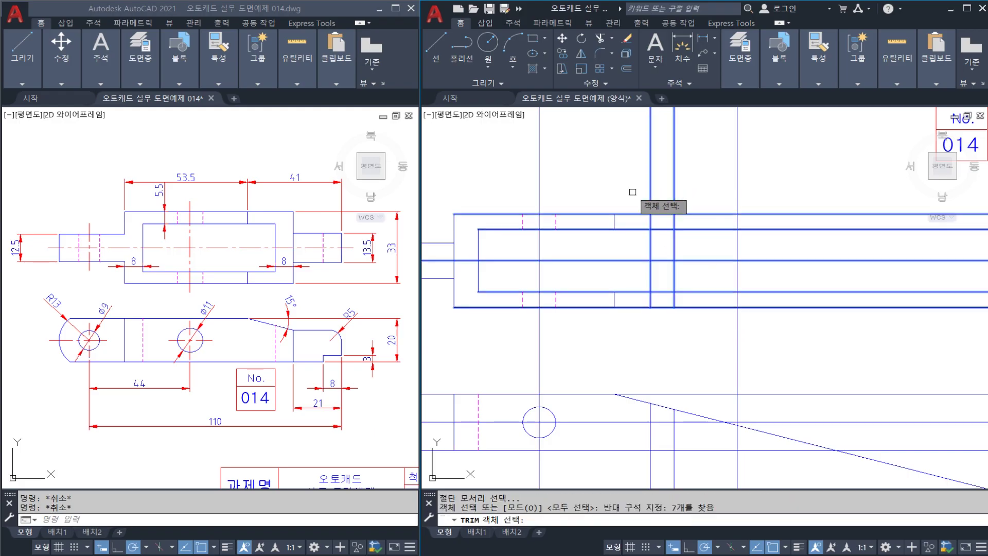
key(space)
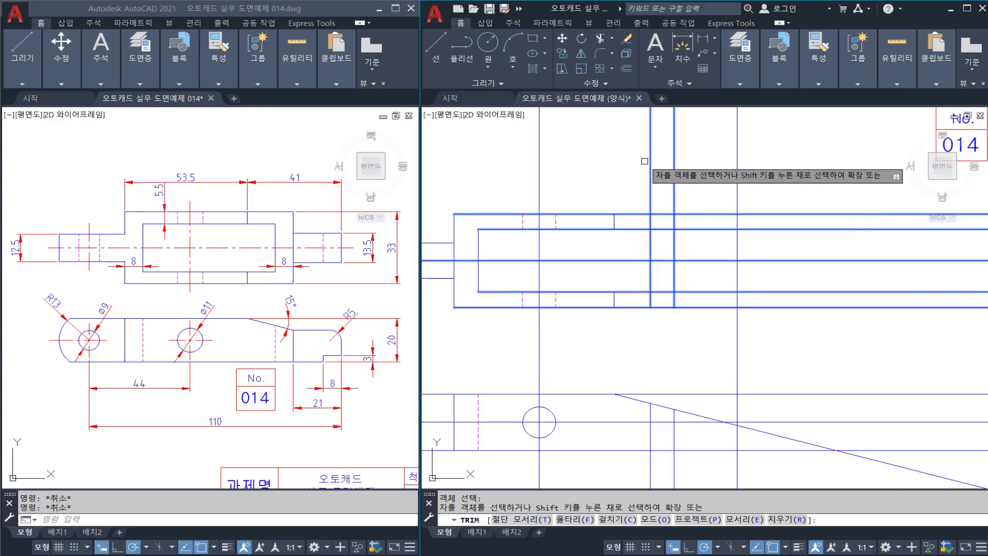
click(649, 136)
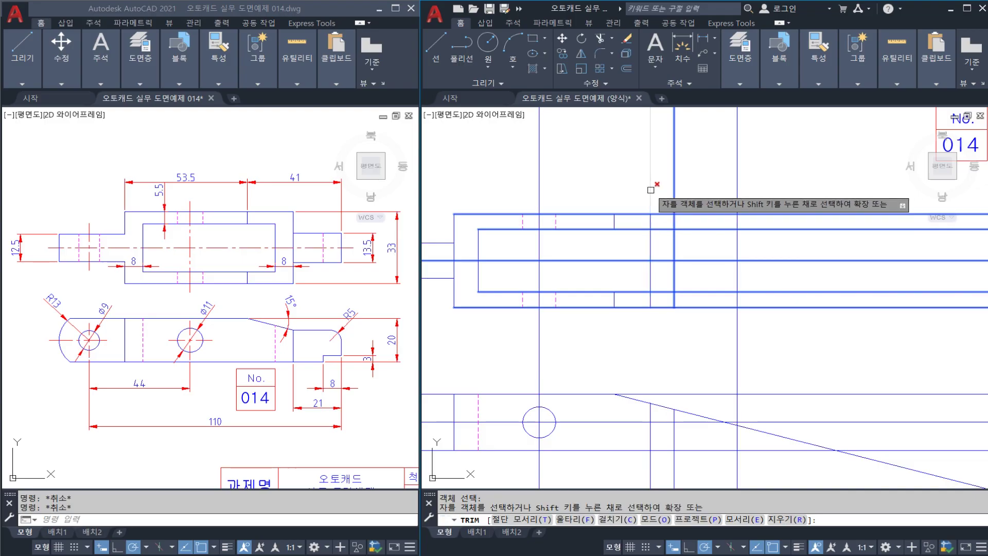
key(Escape)
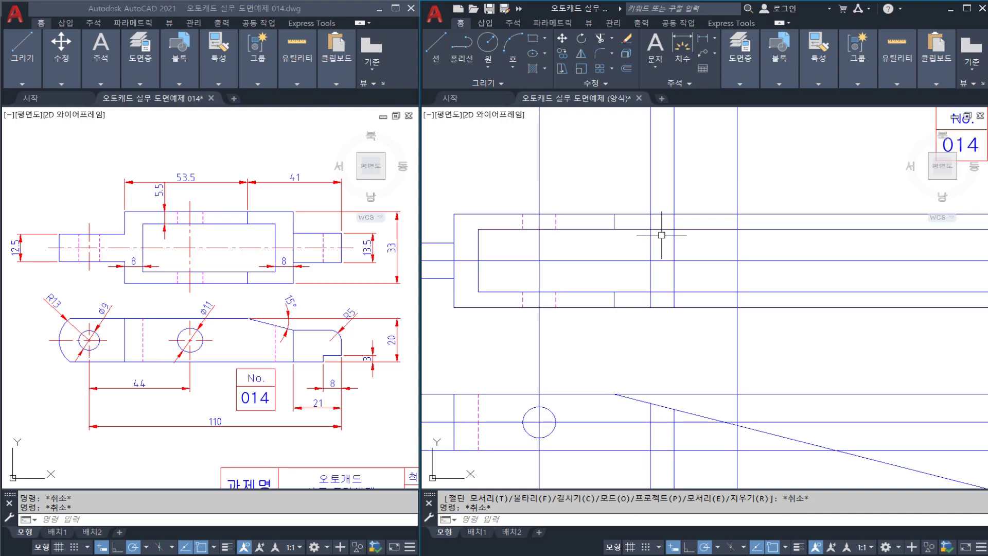
key(Escape)
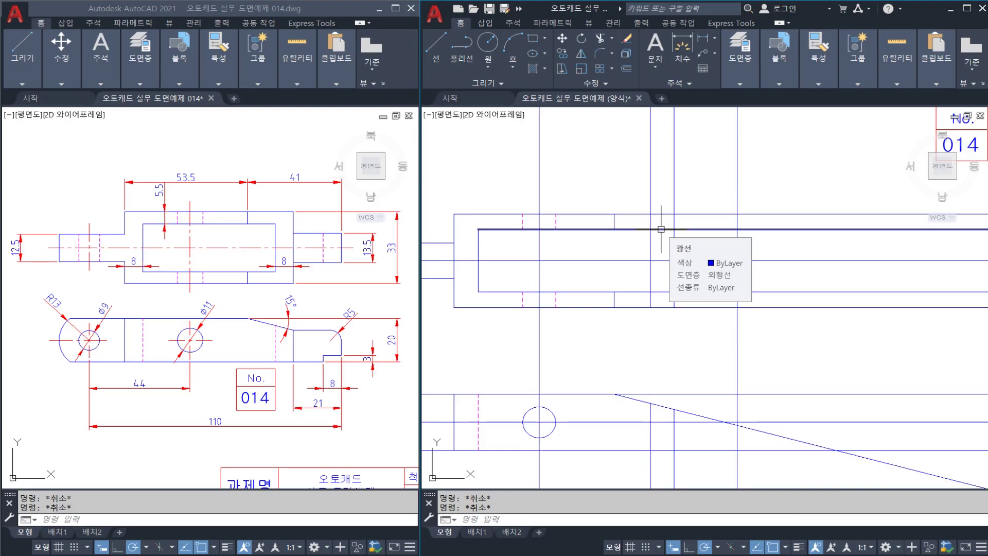
Trim the inner rectangle's right end in the upper view, removing the vertical line above it and both horizontal lines beyond it.
text(R)
key(Return)
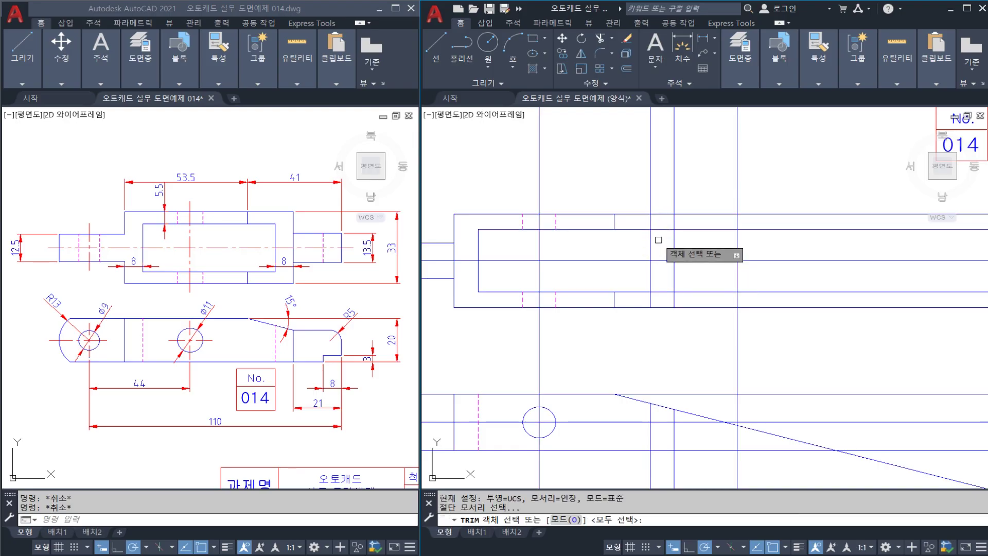
click(709, 313)
click(645, 191)
key(Return)
click(648, 192)
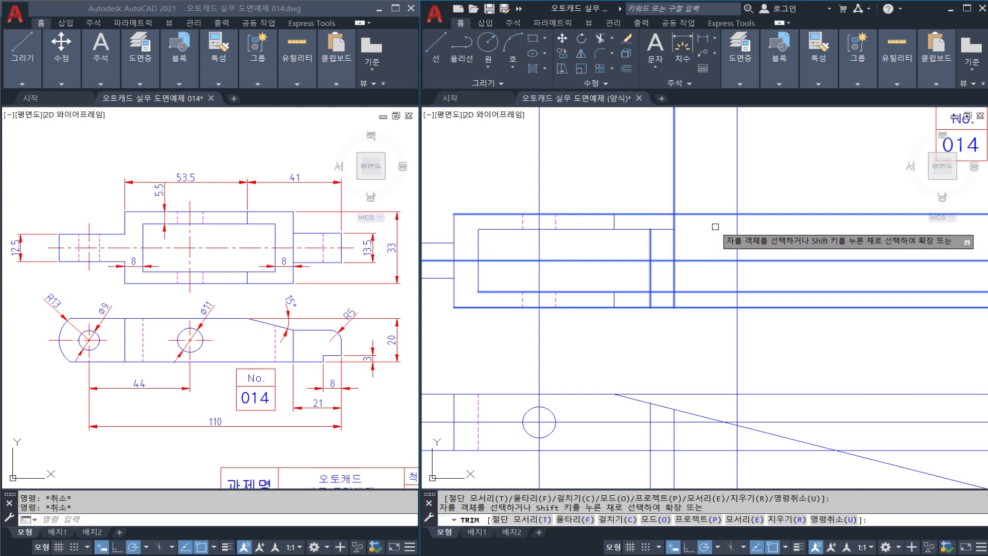
click(659, 229)
click(692, 291)
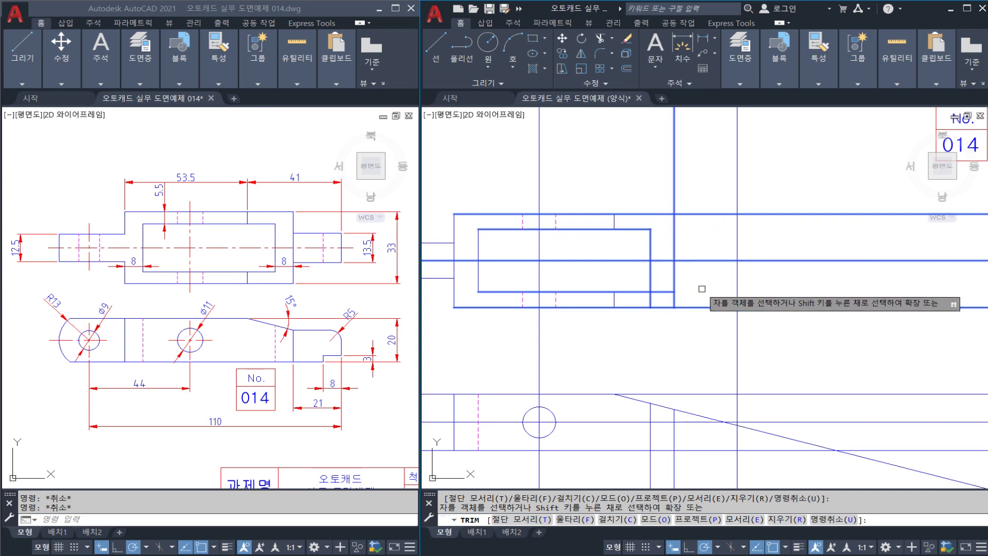
click(664, 291)
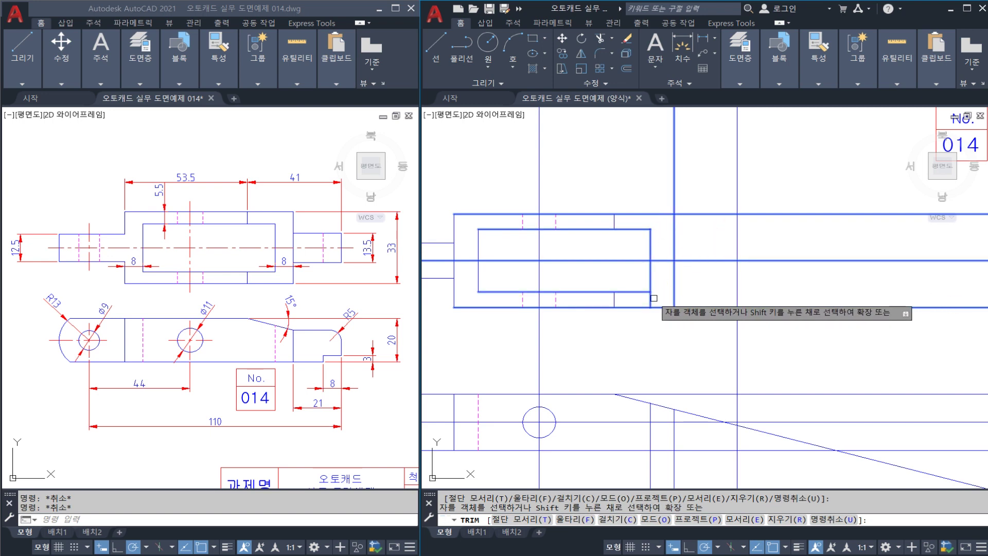
key(Escape)
middle_drag(657, 272, 655, 223)
key(Escape)
click(654, 223)
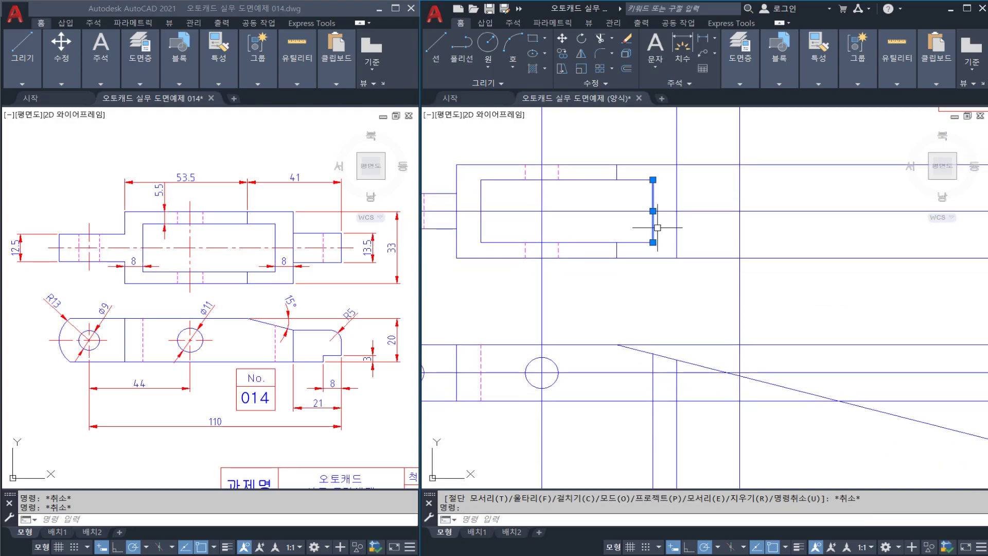
key(Escape)
Match the properties of the dashed hidden line in the lower view onto the vertical line below the inner rectangle's right end.
middle_drag(608, 350, 630, 335)
text(M)
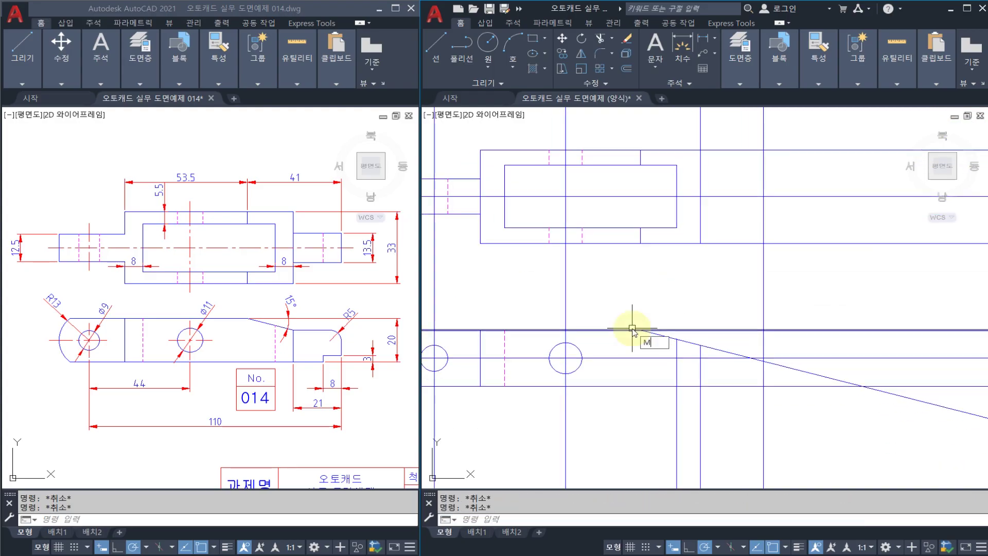
text(A)
key(Return)
click(505, 350)
click(677, 381)
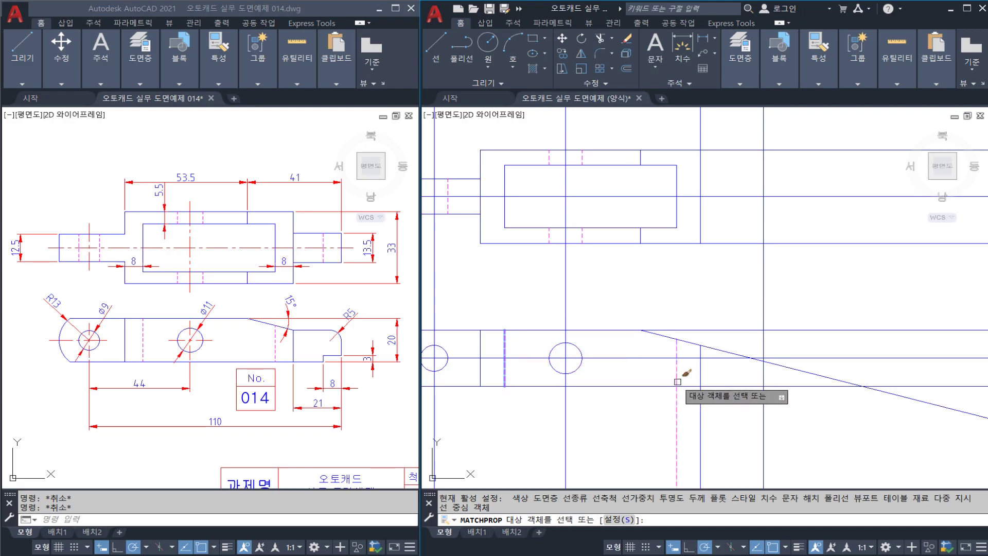
key(Escape)
Trim the hidden line and its neighbouring vertical line below the lower view's bottom edge, and save the drawing.
text(tr)
key(Return)
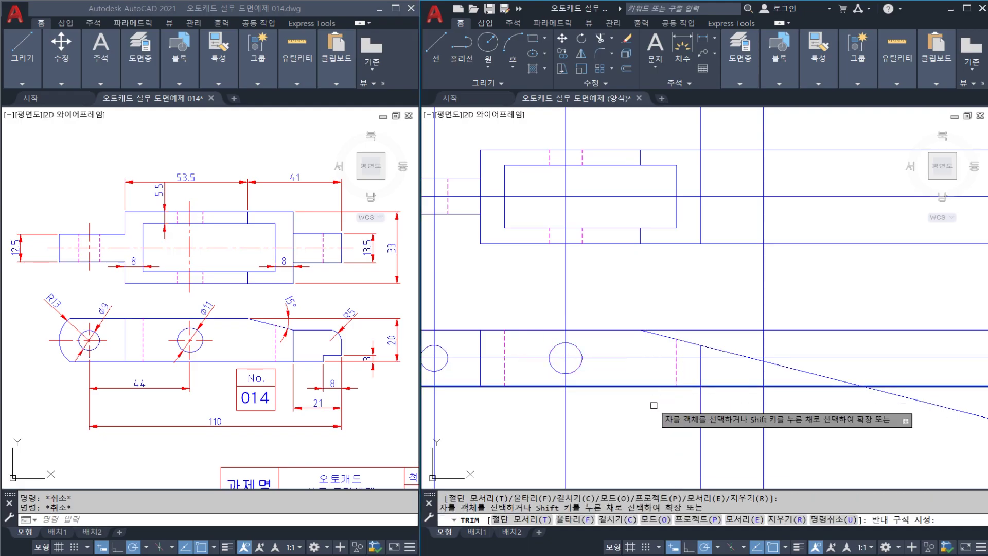
click(715, 419)
click(692, 406)
middle_drag(690, 342, 655, 343)
key(Return)
key(ctrl+s)
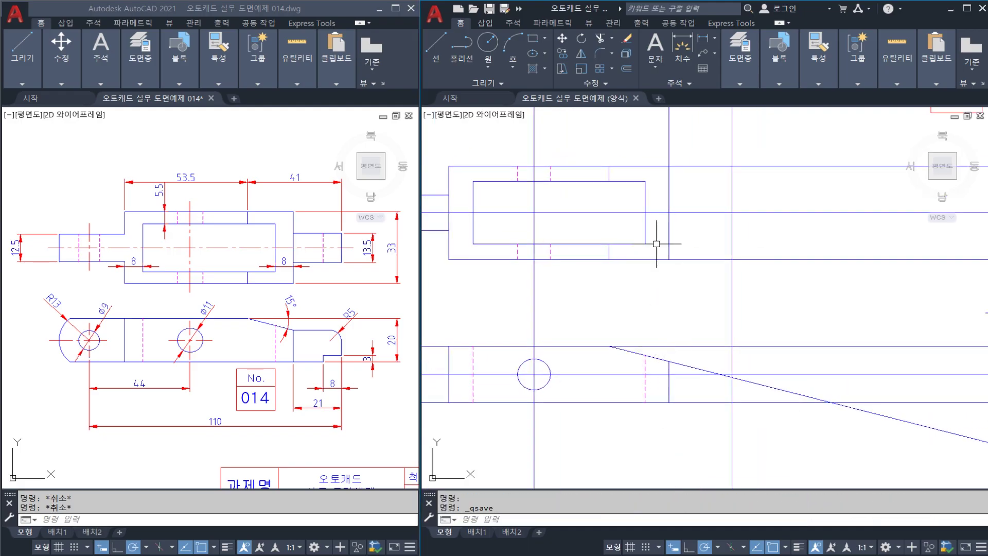
Trim the outer rectangle's right vertical line above the upper view's top edge, and save the drawing.
middle_drag(655, 205, 652, 222)
text(tr)
key(Return)
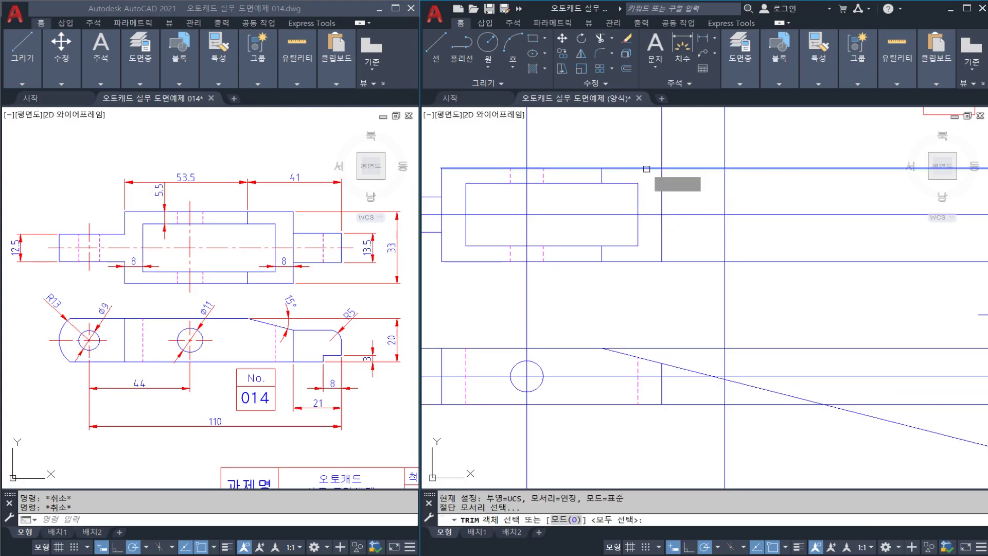
key(Escape)
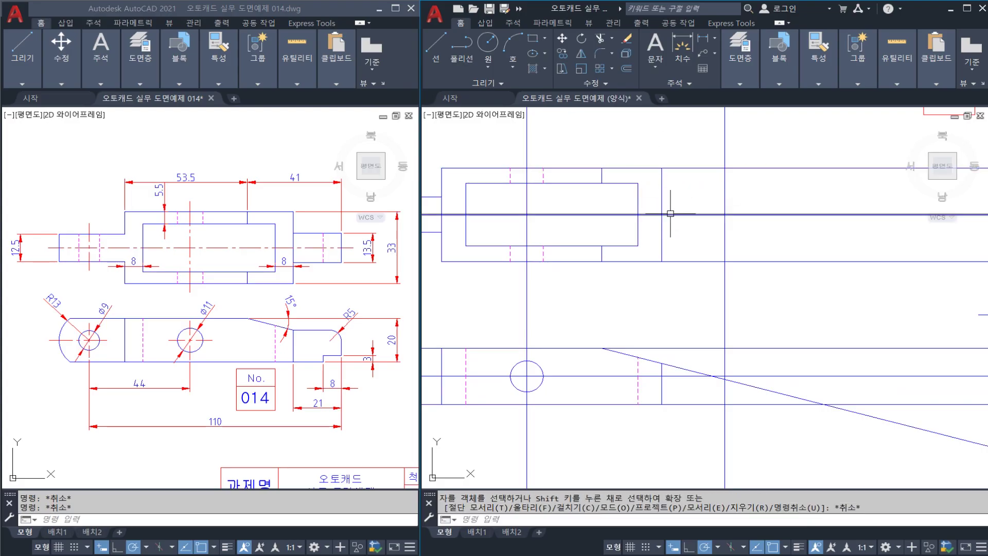
key(ctrl+s)
Trim the upper view's top and bottom edge lines beyond the outer rectangle's right side.
click(662, 214)
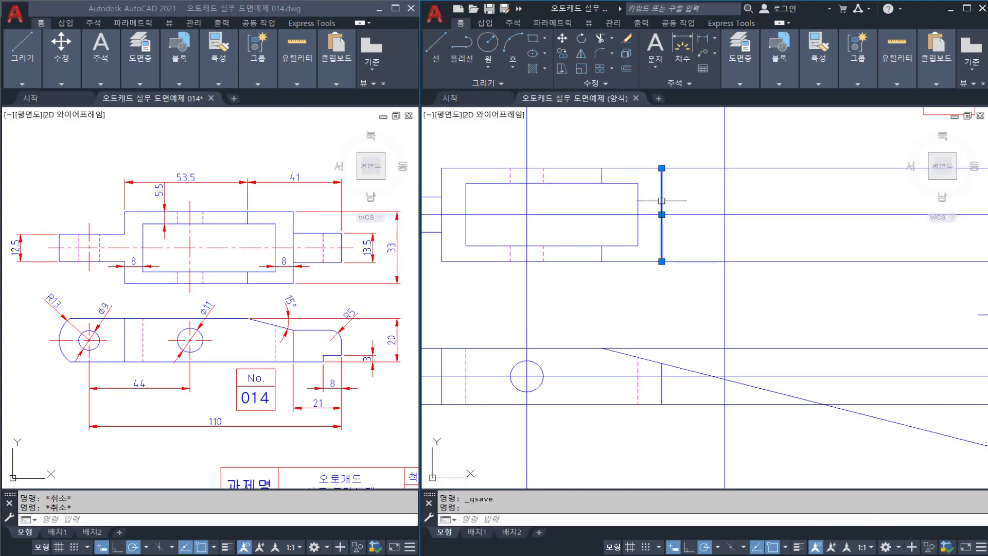
click(662, 370)
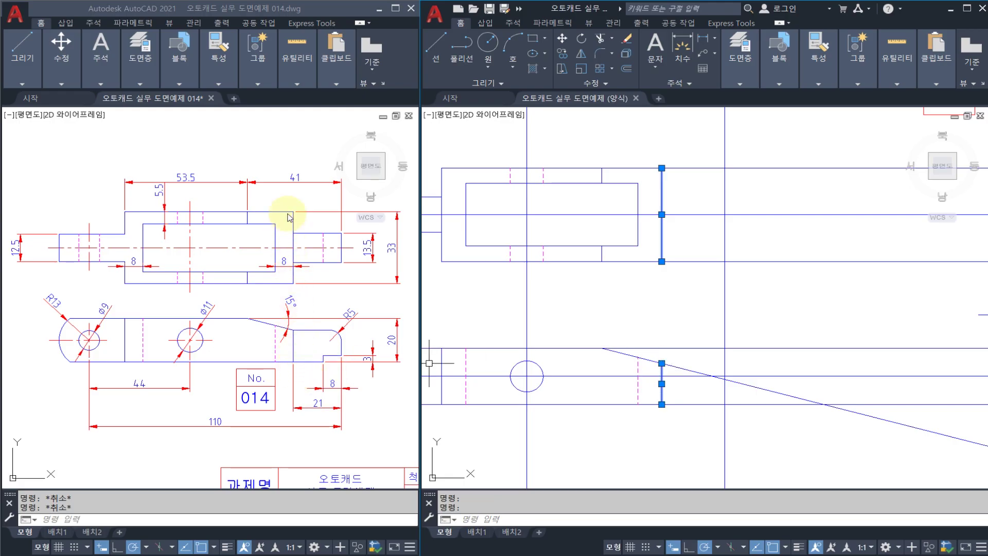
key(Escape)
text(TR)
key(Return)
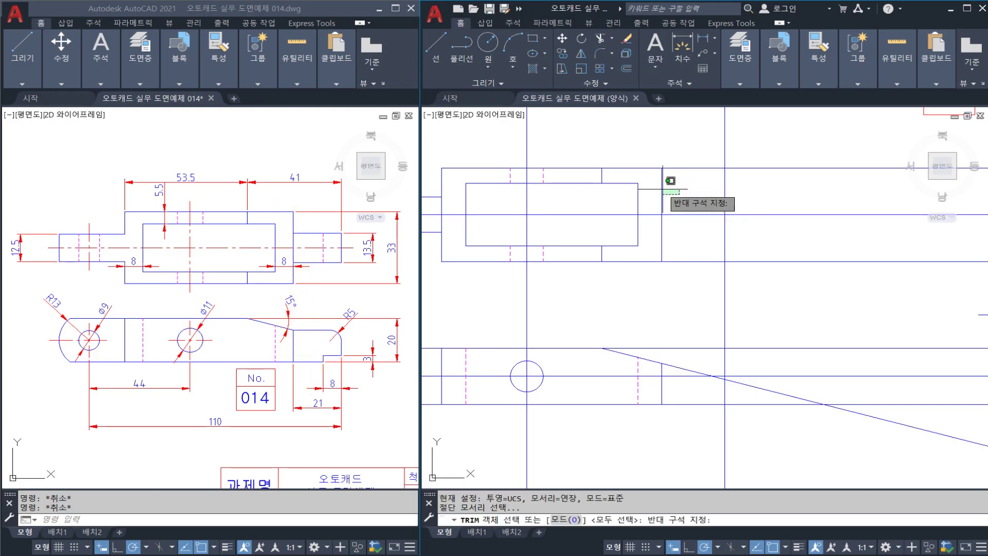
key(Escape)
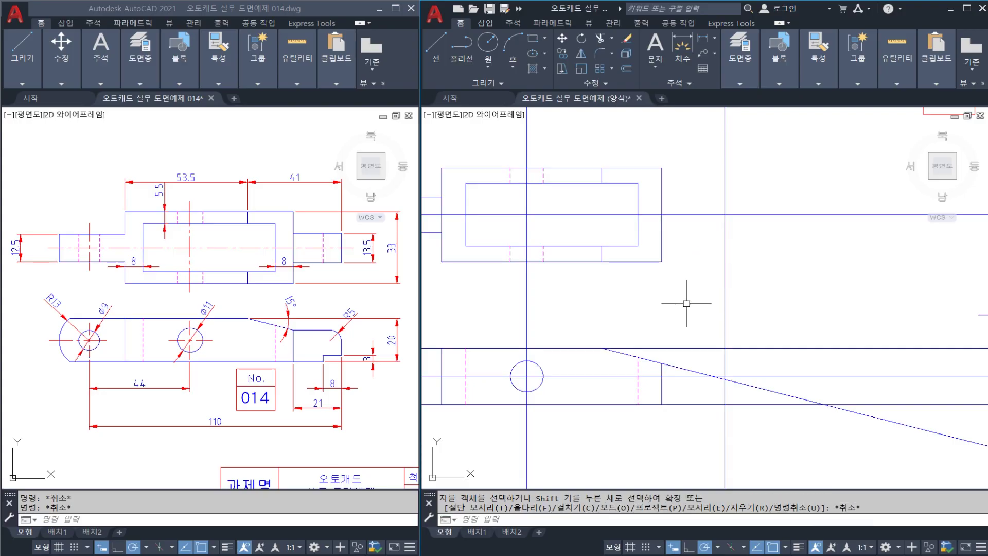
Draw a horizontal construction line through the point where the sloped line meets the vertical line in the lower view.
middle_drag(682, 312, 656, 303)
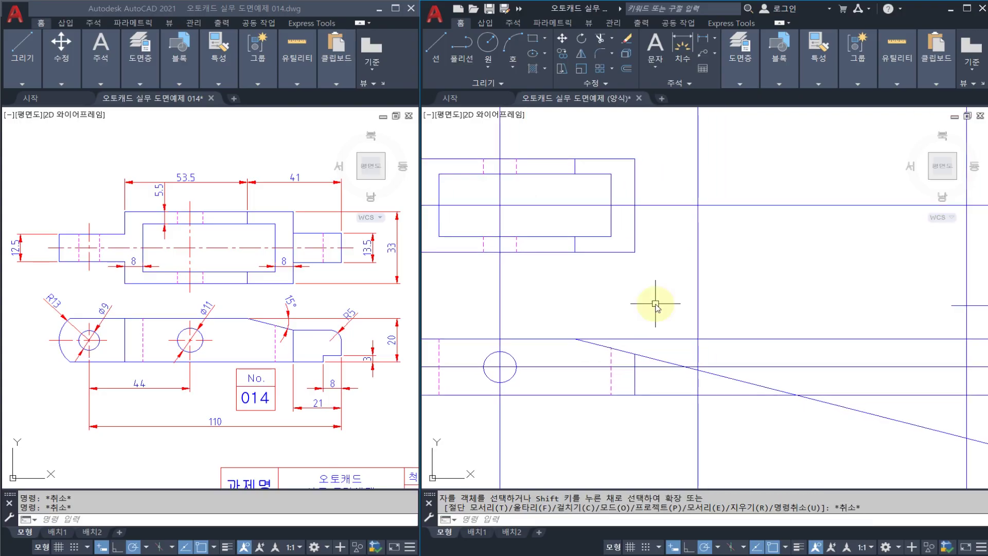
text(XL)
key(Return)
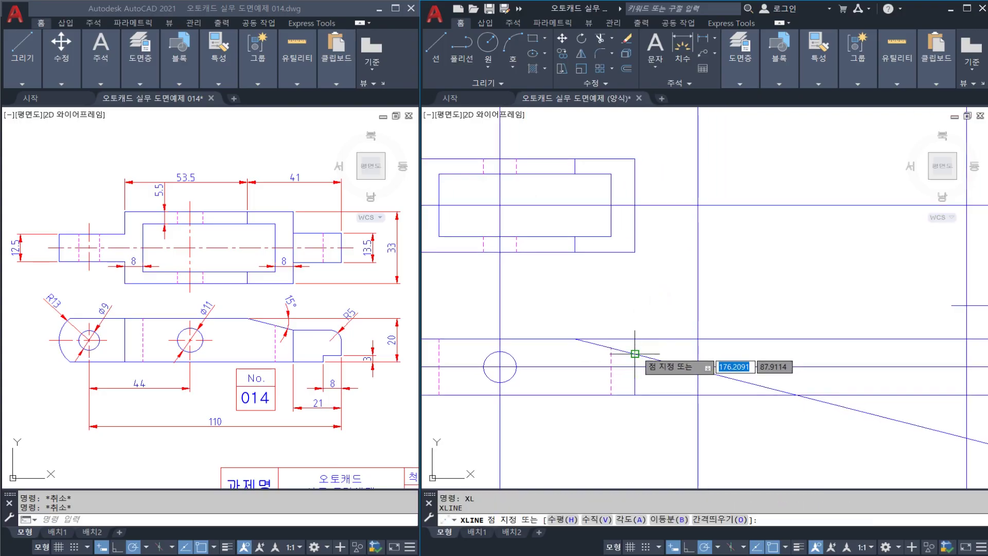
click(635, 353)
click(728, 355)
key(Escape)
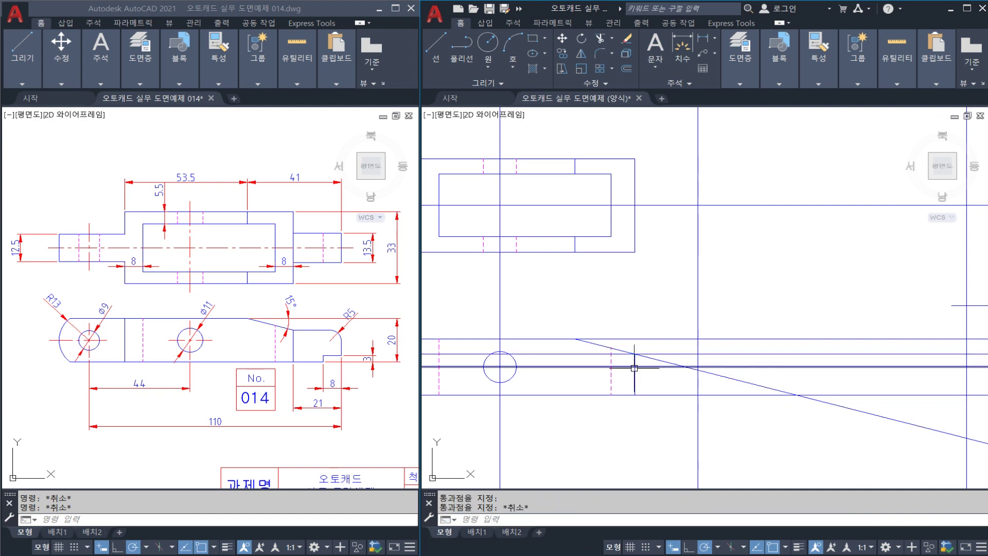
Trim the sloped line beyond the vertical line and the new horizontal line to the left of it in the lower view.
text(tr)
key(Return)
click(655, 359)
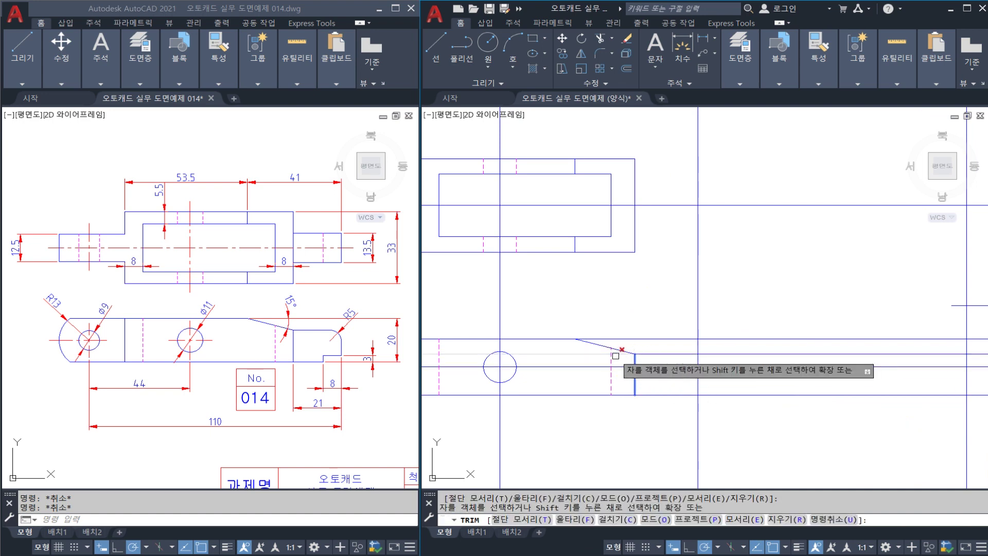
key(Escape)
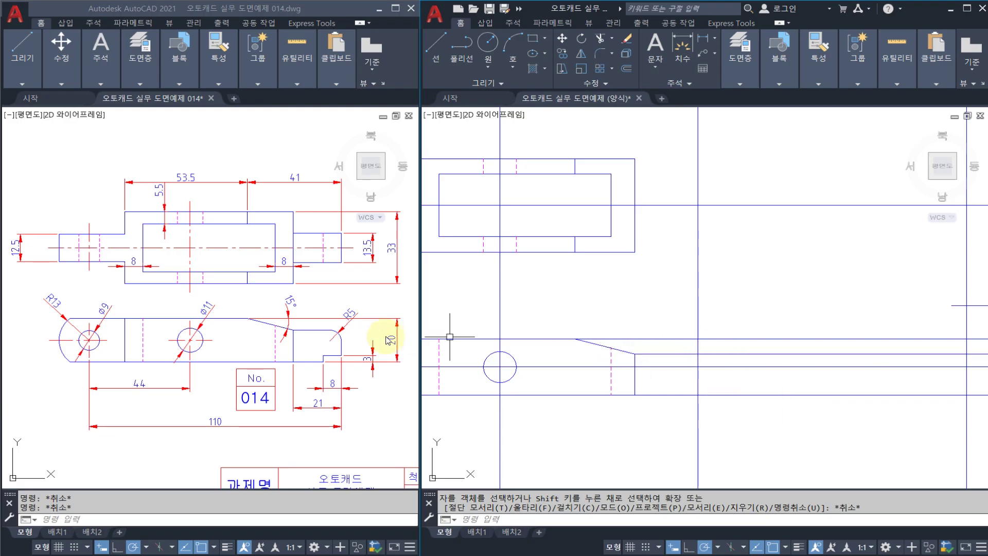
key(Escape)
key(Escape)
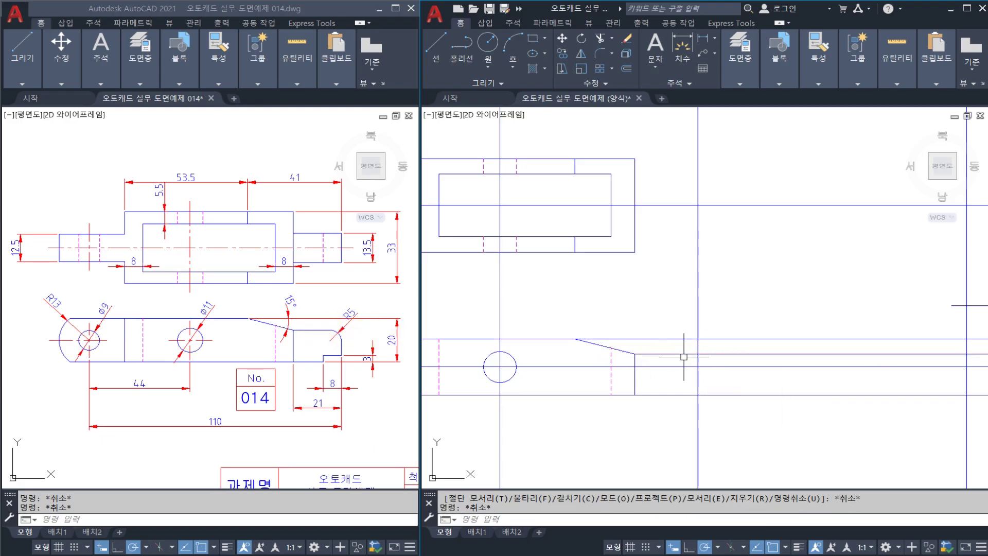
Offset the upper view's horizontal centerline by 135/20 to both sides.
scroll(691, 357, up, 2)
middle_drag(693, 345, 678, 377)
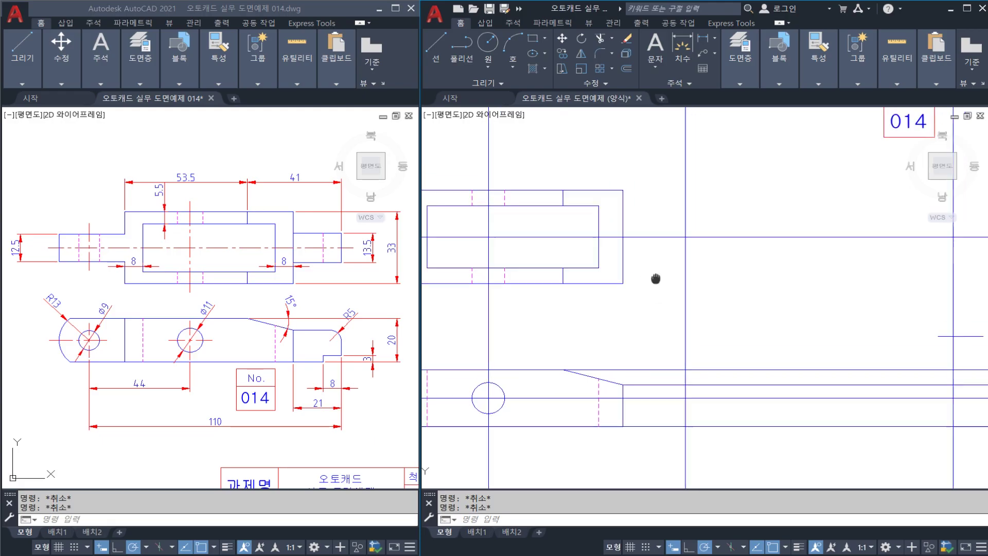
text(o)
key(Return)
text(135/20)
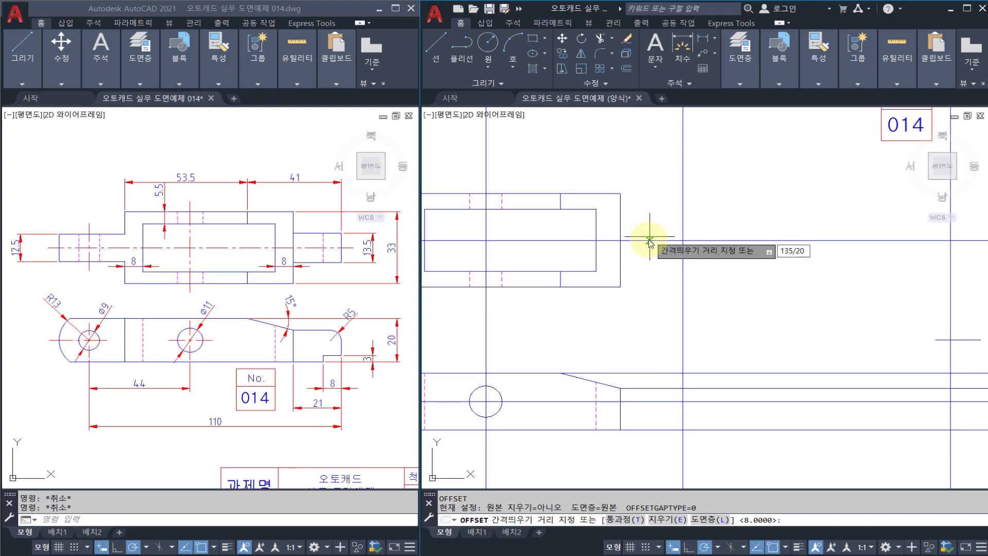
key(Return)
click(647, 240)
click(649, 223)
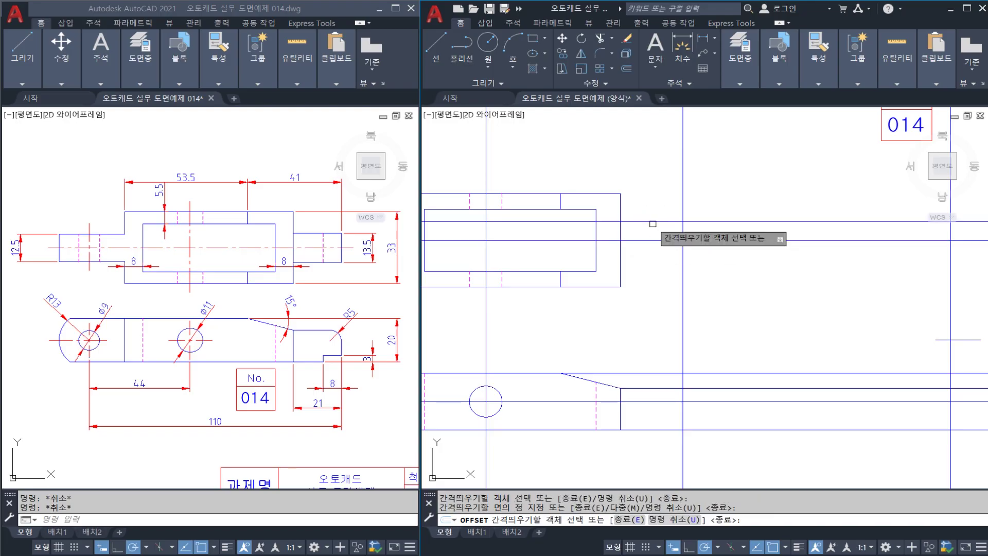
click(650, 241)
click(656, 266)
key(Escape)
Trim the two offset lines to the span between the outer rectangle's right side and the vertical construction line beyond it.
text(TR)
key(Return)
drag(699, 280, 618, 226)
key(Return)
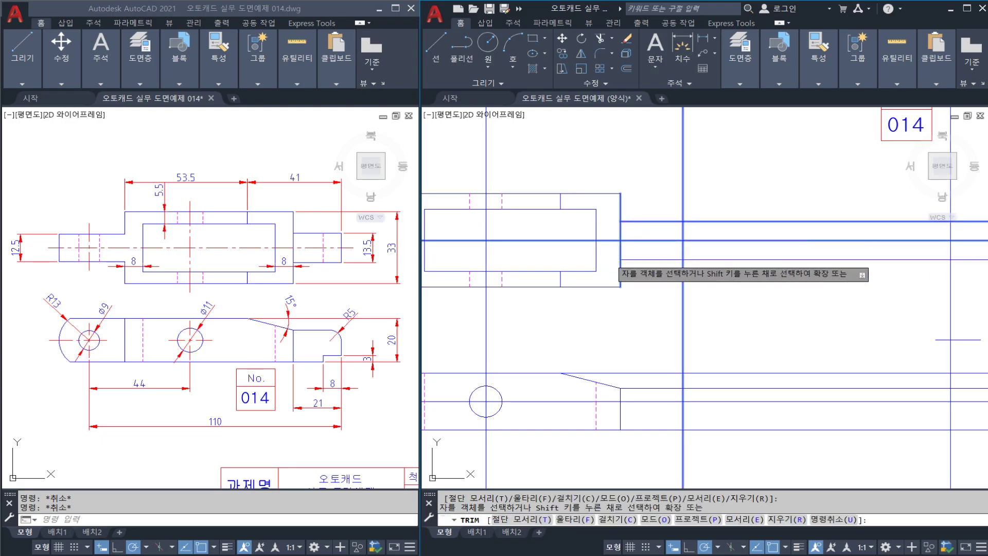
click(698, 260)
click(697, 221)
key(Escape)
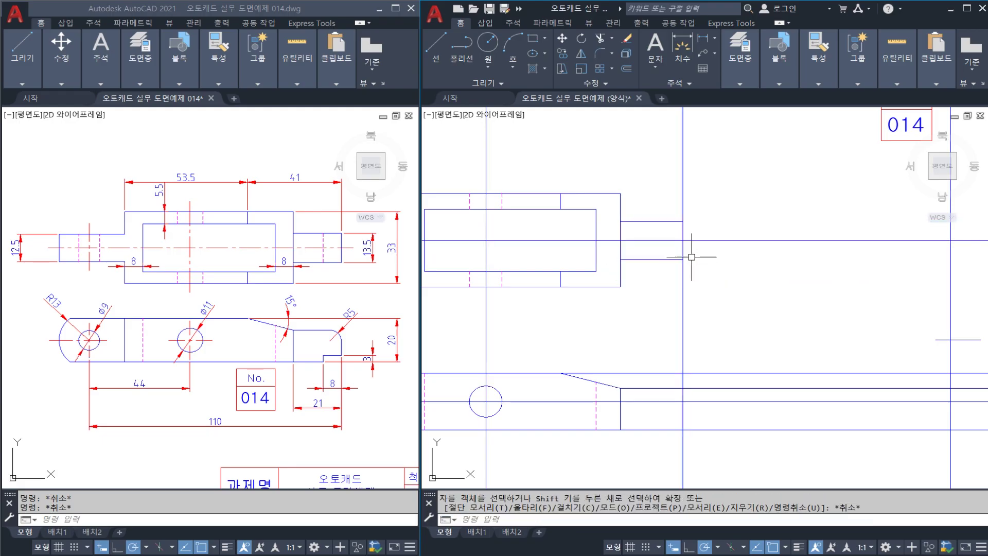
Trim the vertical construction line above the top edge of the upper view's right tab.
middle_drag(685, 281, 682, 263)
key(Return)
click(667, 203)
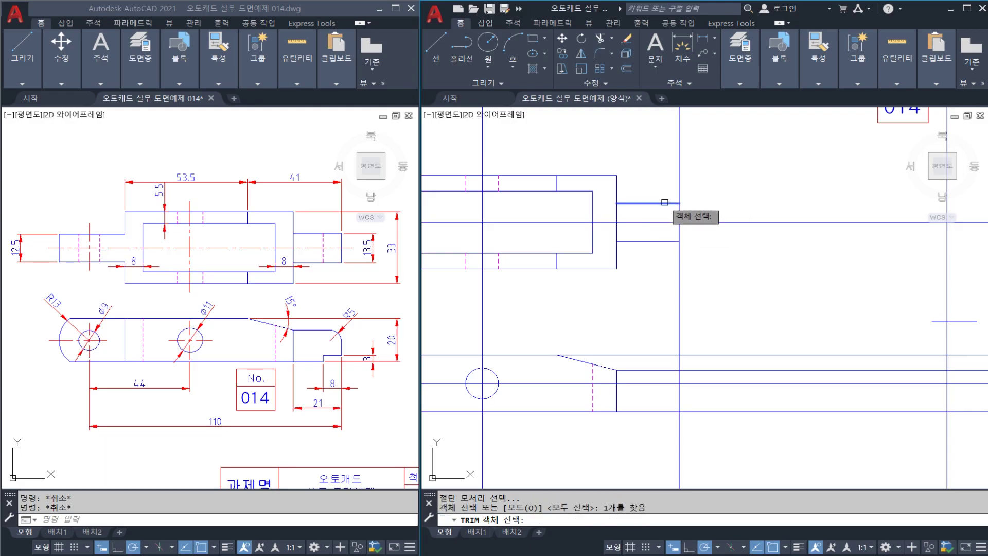
key(Return)
click(680, 190)
key(Escape)
Trim the vertical construction line between the right tab and the lower view's upper horizontal edge and below the bottom edge, and save the drawing.
key(Return)
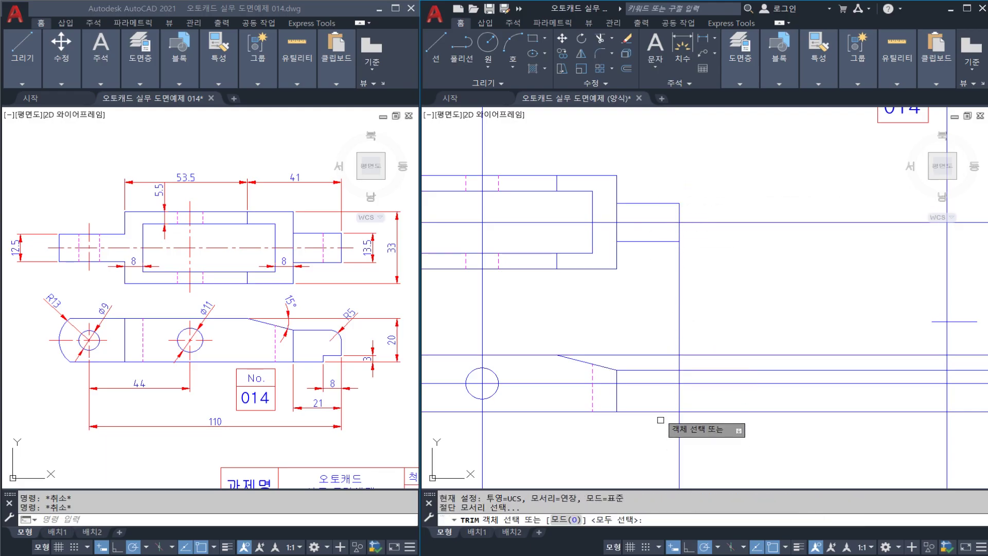
click(664, 369)
click(664, 243)
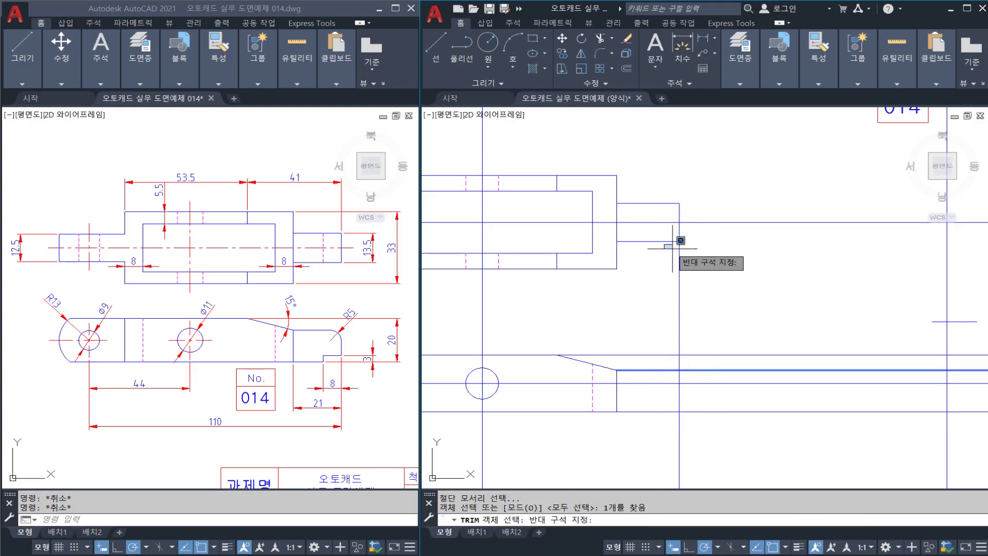
click(642, 224)
click(669, 411)
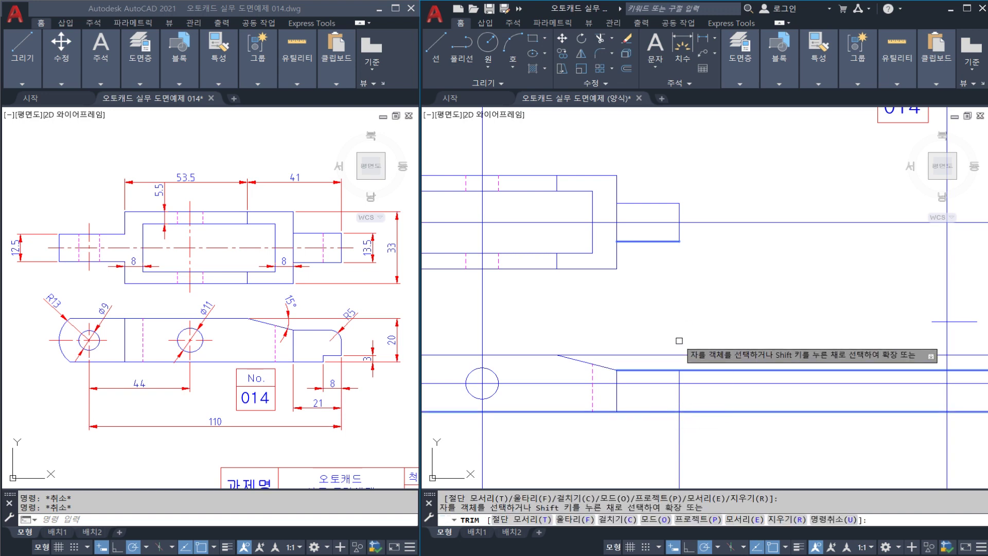
key(Escape)
scroll(676, 336, down, 3)
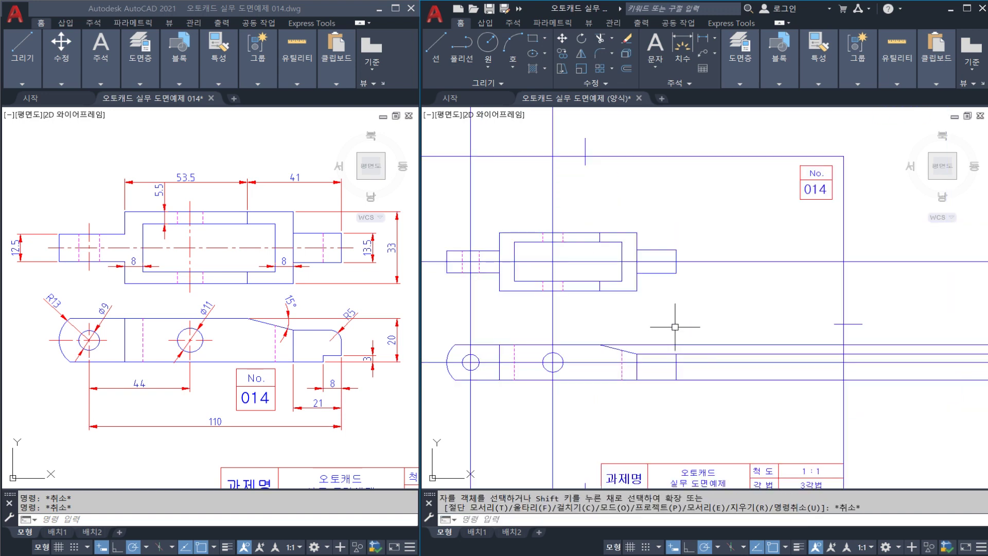
scroll(674, 327, up, 2)
key(ctrl+s)
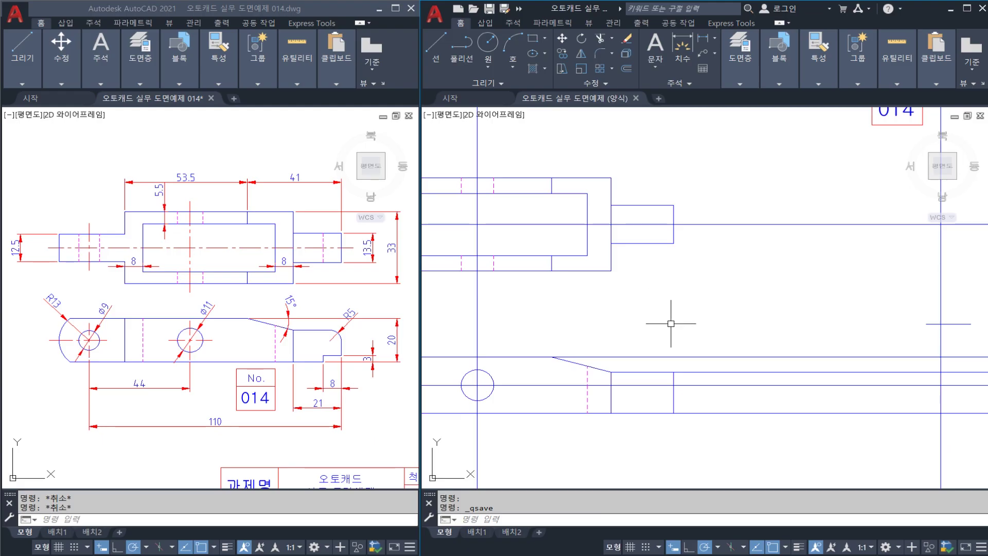
Fillet the upper right corner of the lower view with a 5 mm radius.
text(f)
key(Return)
text(r)
key(Return)
text(5)
key(Return)
click(660, 372)
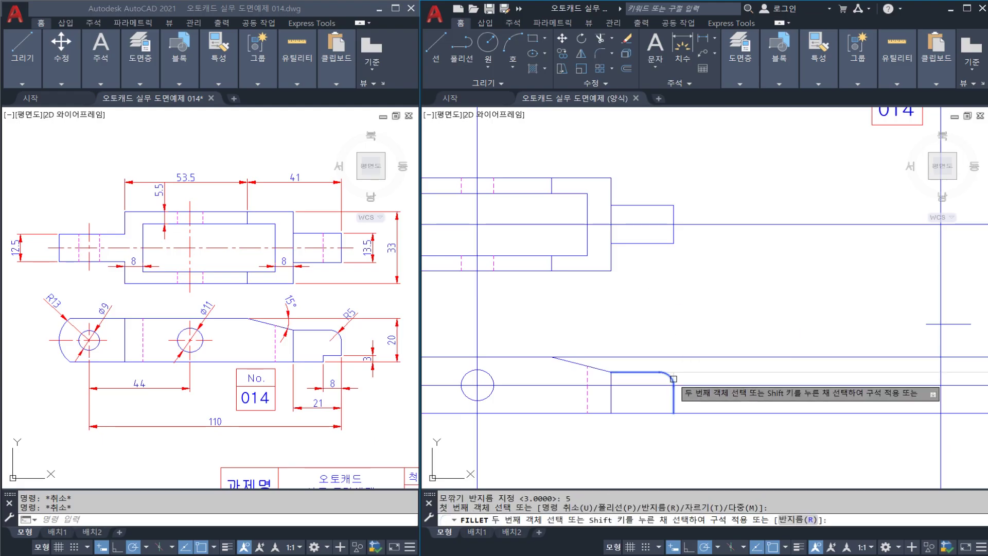
click(673, 381)
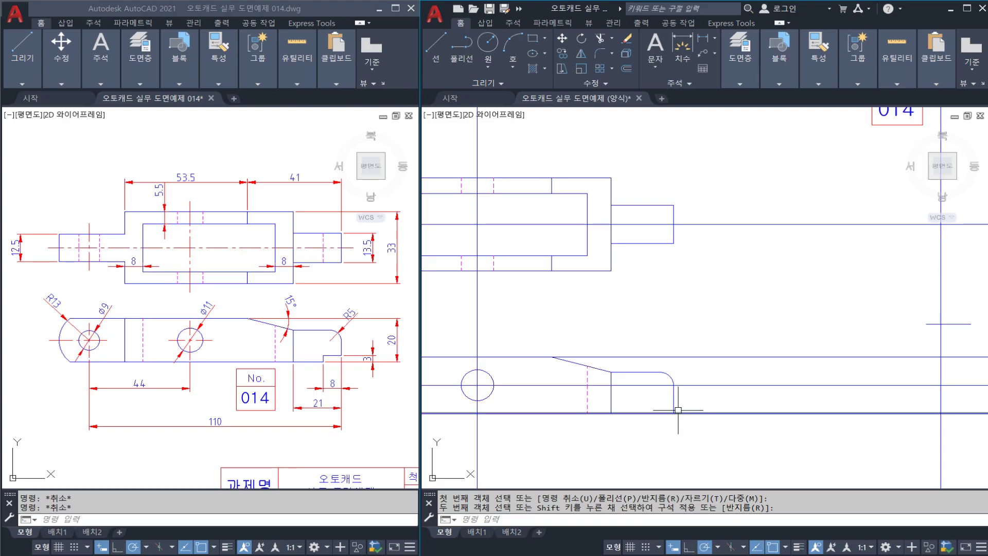
Offset the lower view's bottom edge 3 mm upward.
text(o)
key(Return)
text(3)
key(Return)
click(664, 412)
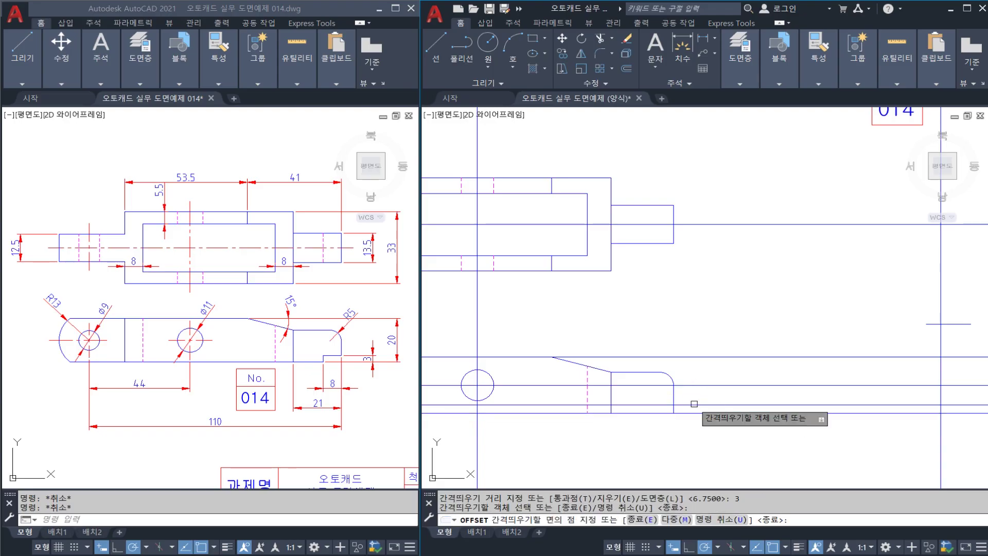
click(694, 403)
key(Return)
Offset the lower view's right vertical edge 8 mm to the left.
key(Return)
text(8)
key(Return)
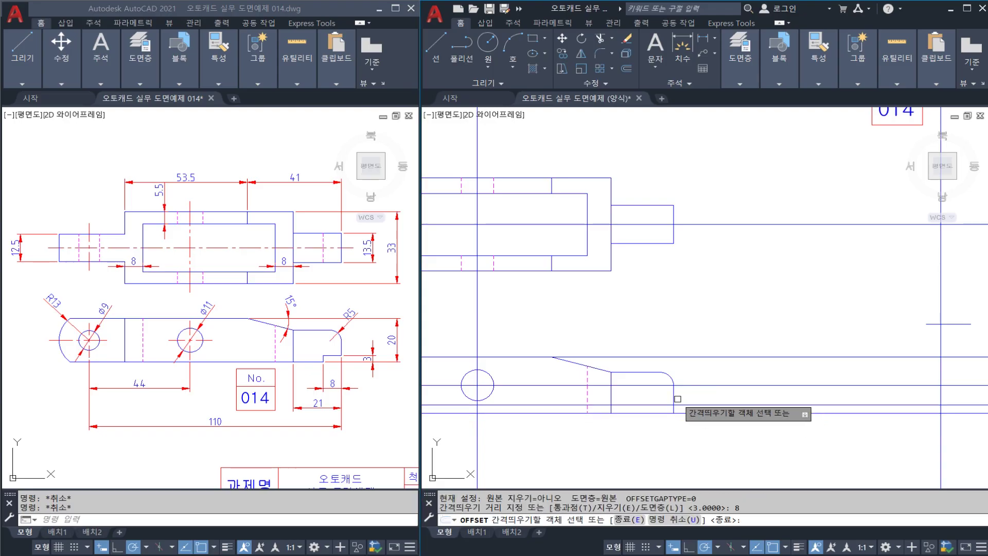
click(674, 399)
click(646, 406)
key(Escape)
Stretch the upper end of the offset vertical line up to the top edge of the upper view's right tab.
click(650, 397)
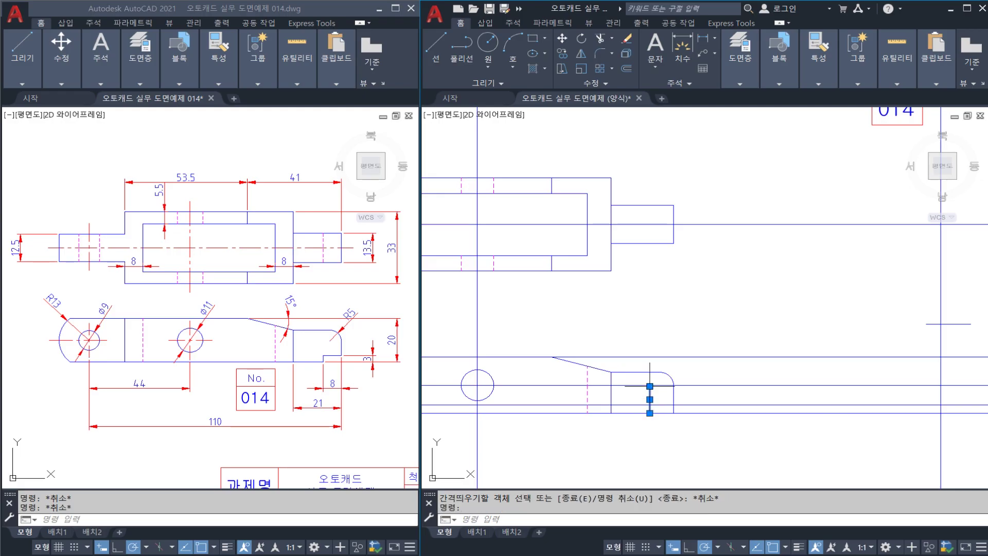
click(649, 386)
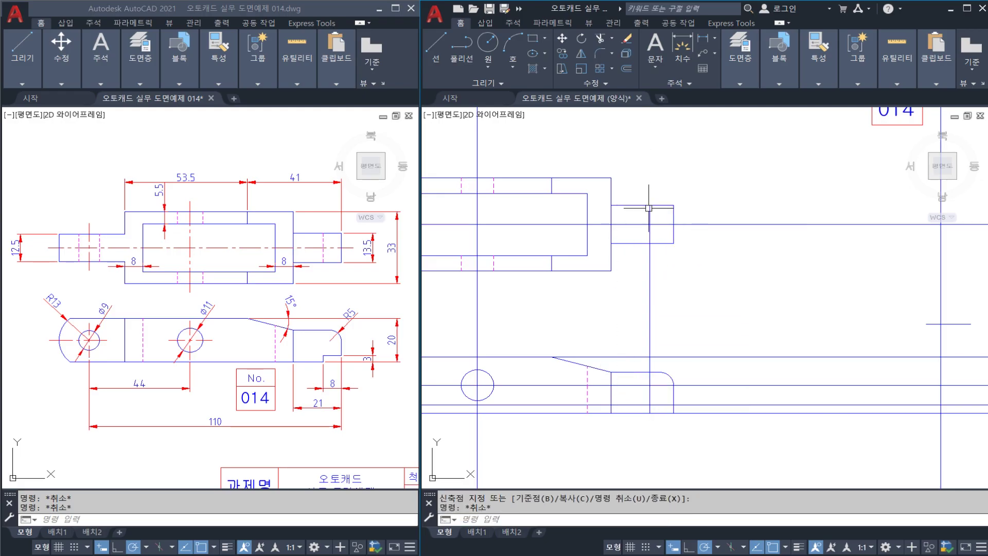
click(658, 236)
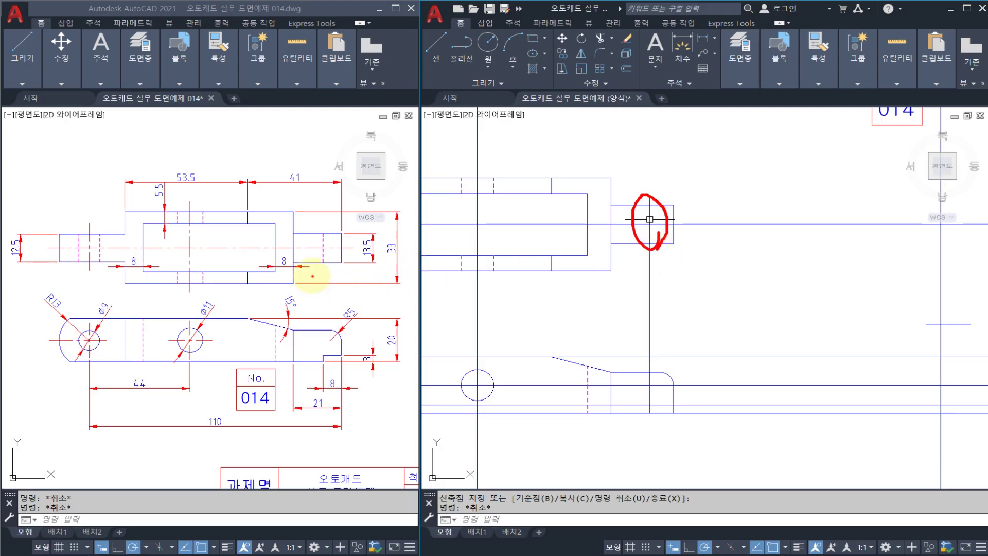
mouse_move(312, 274)
mouse_down()
mouse_move(324, 230)
mouse_move(323, 262)
mouse_up()
key(Escape)
key(Escape)
Trim the stretched vertical line between the right tab's bottom edge and the horizontal offset line in the lower view.
middle_drag(608, 271, 646, 273)
text(M)
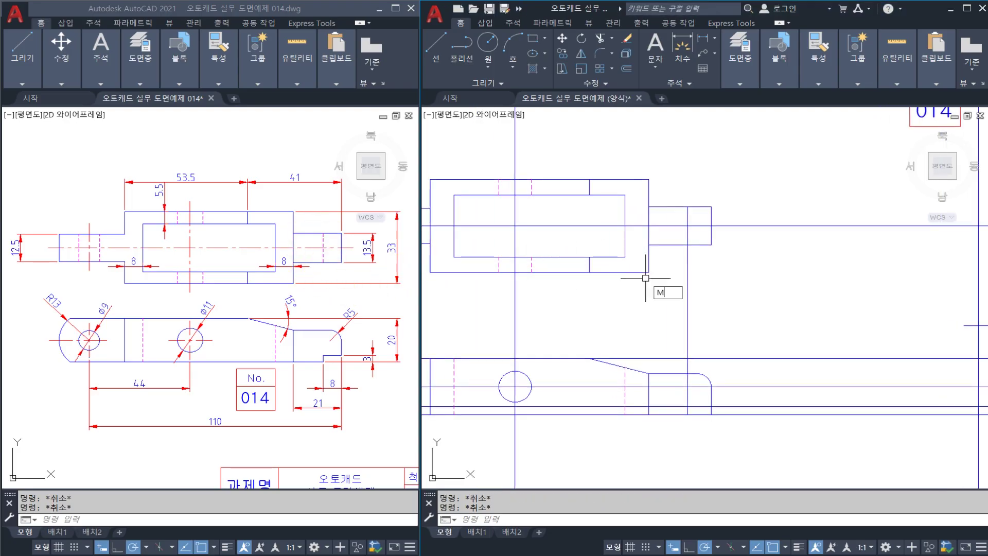
click(698, 246)
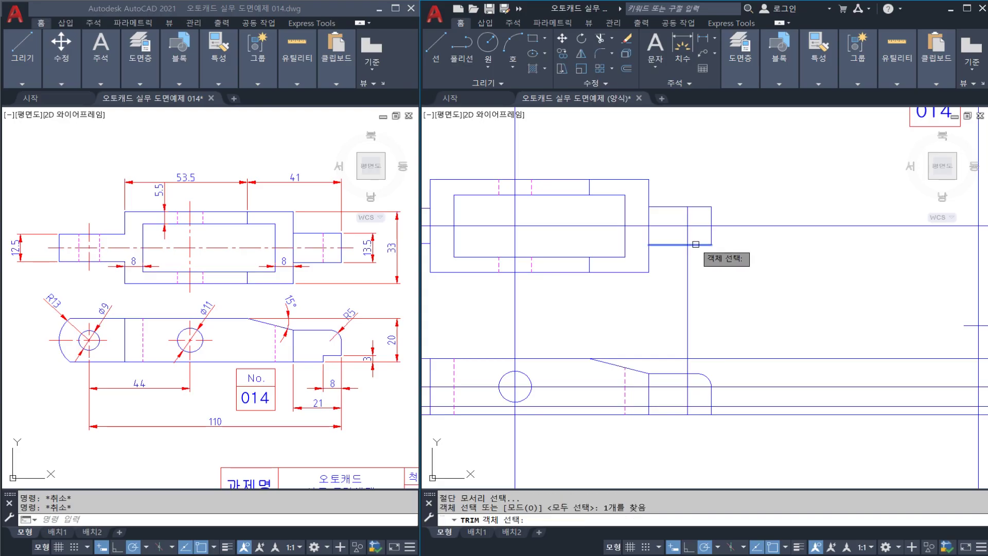
click(689, 405)
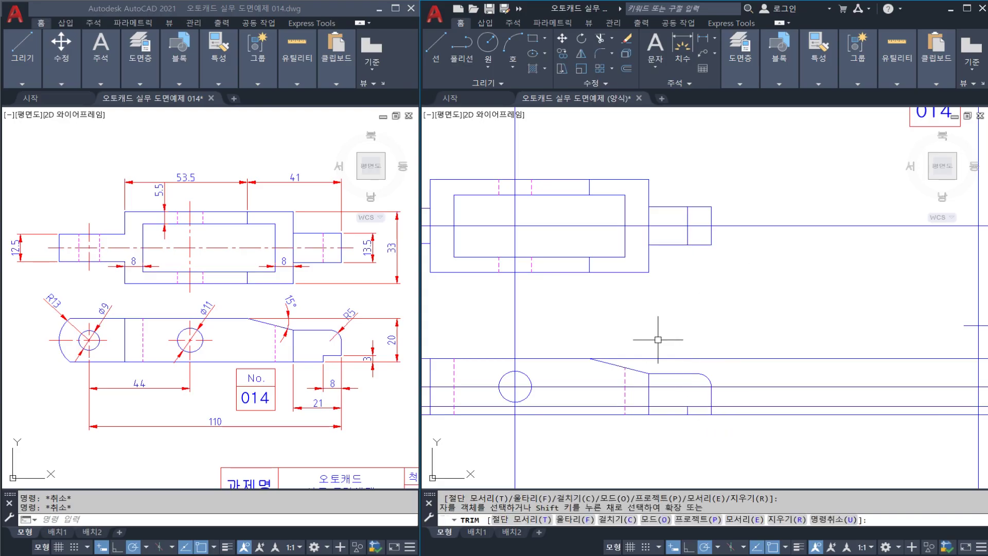
key(Escape)
Match the vertical line inside the upper view's right tab to the dashed hidden lines.
text(MA)
key(Return)
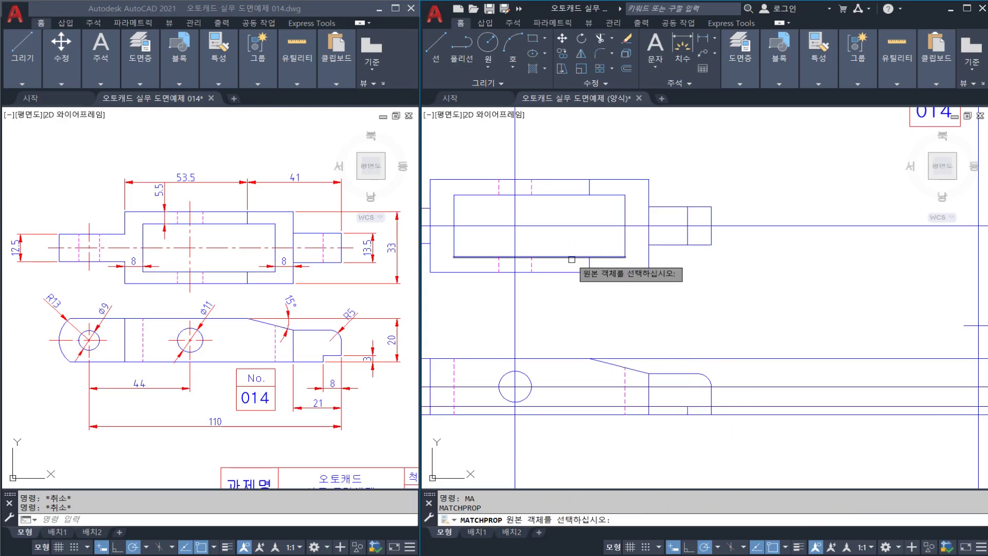
click(531, 265)
key(Escape)
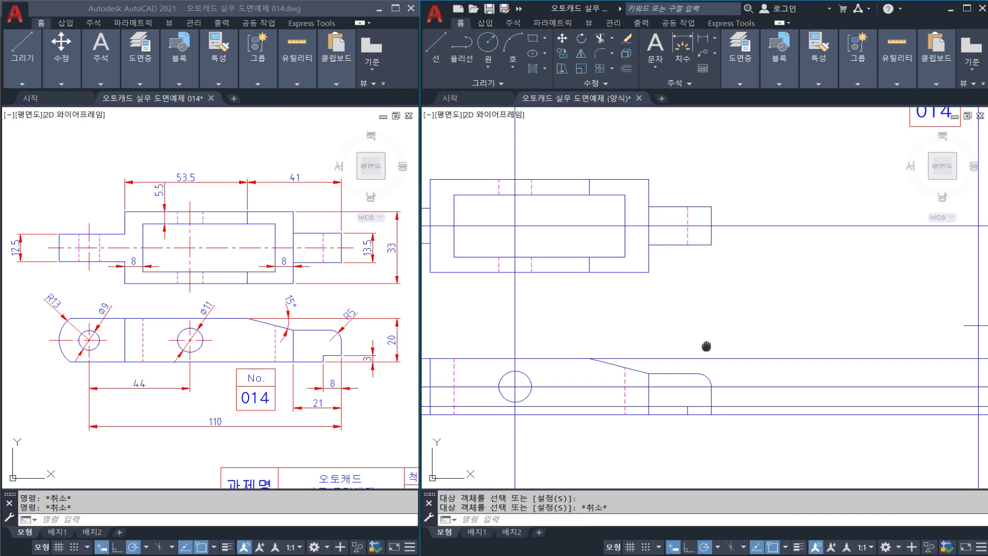
Trim the offset lines and edges at the lower view's right end to form the notch in its bottom corner, and save the drawing.
middle_drag(702, 347, 690, 315)
text(TR)
key(Return)
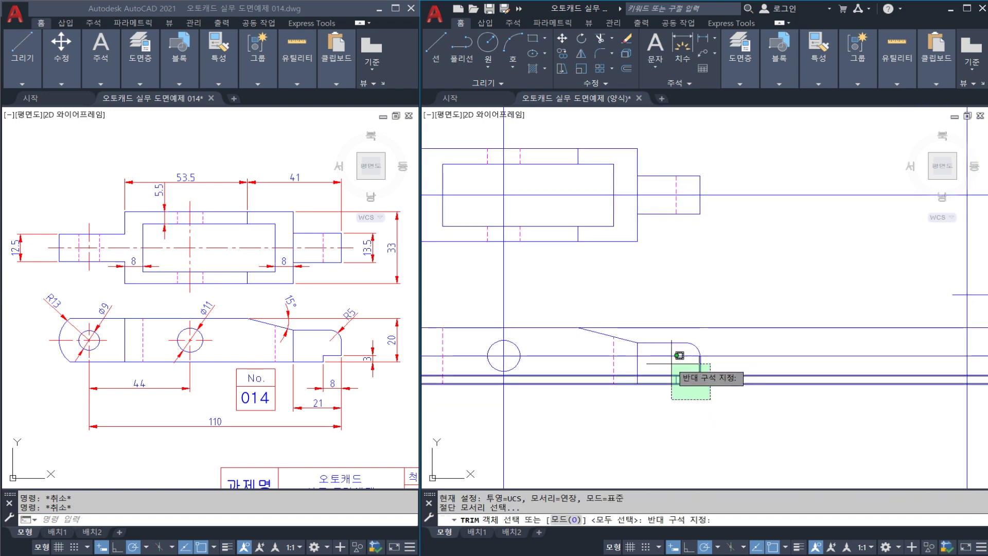
scroll(682, 360, up, 4)
click(640, 362)
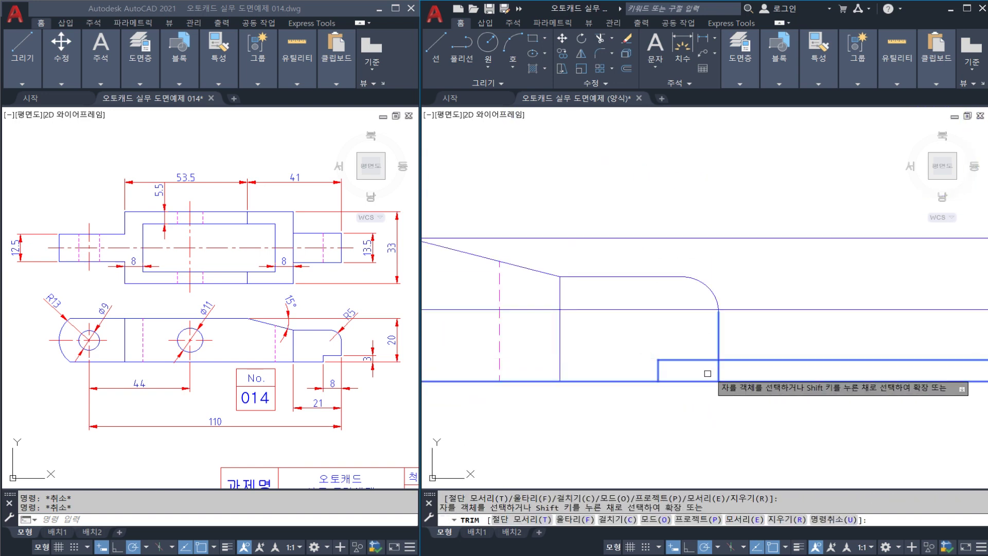
click(744, 361)
click(738, 382)
click(700, 382)
key(Escape)
scroll(695, 376, down, 4)
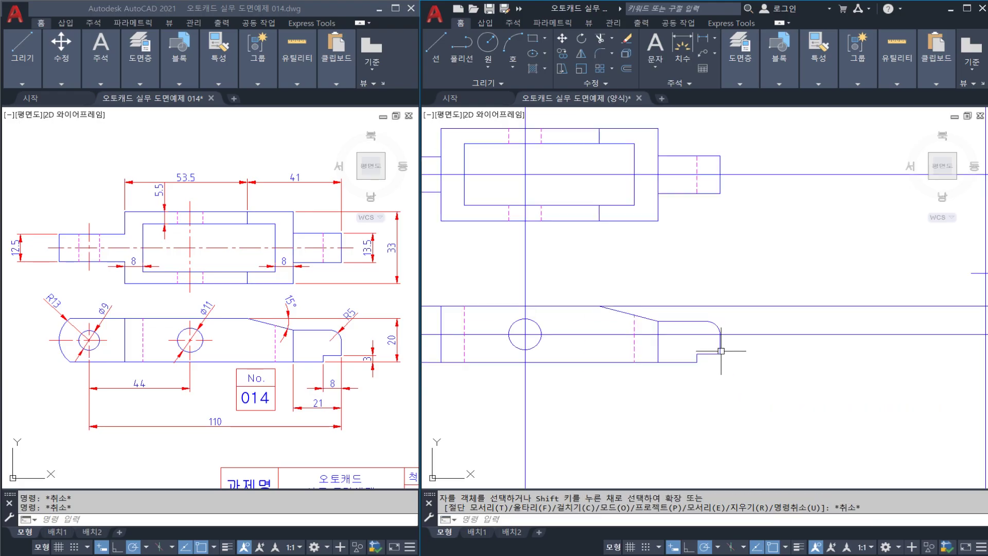
middle_drag(720, 273, 690, 280)
key(ctrl+s)
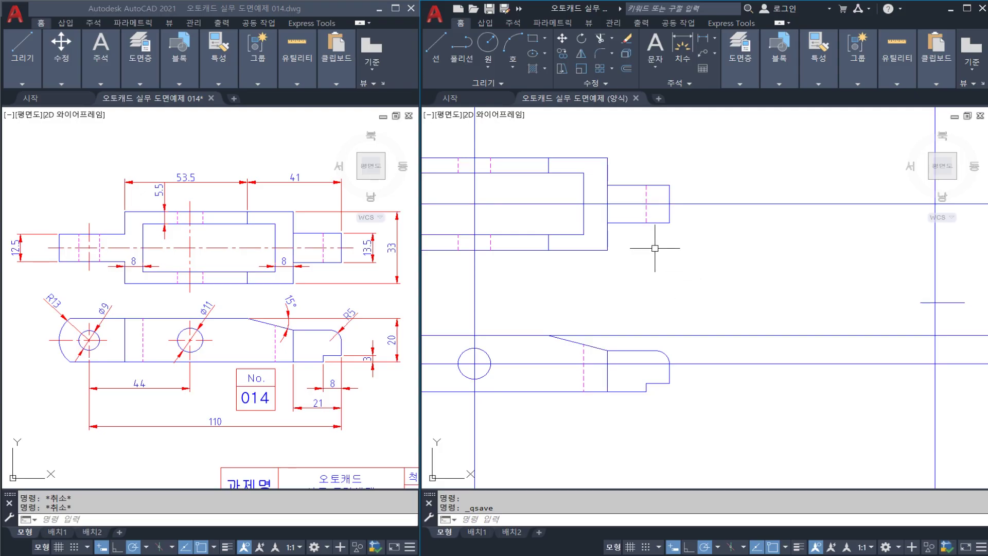
Break the lower view's horizontal centerline from just right of the larger hole to before the dashed hidden line.
middle_drag(616, 286, 660, 273)
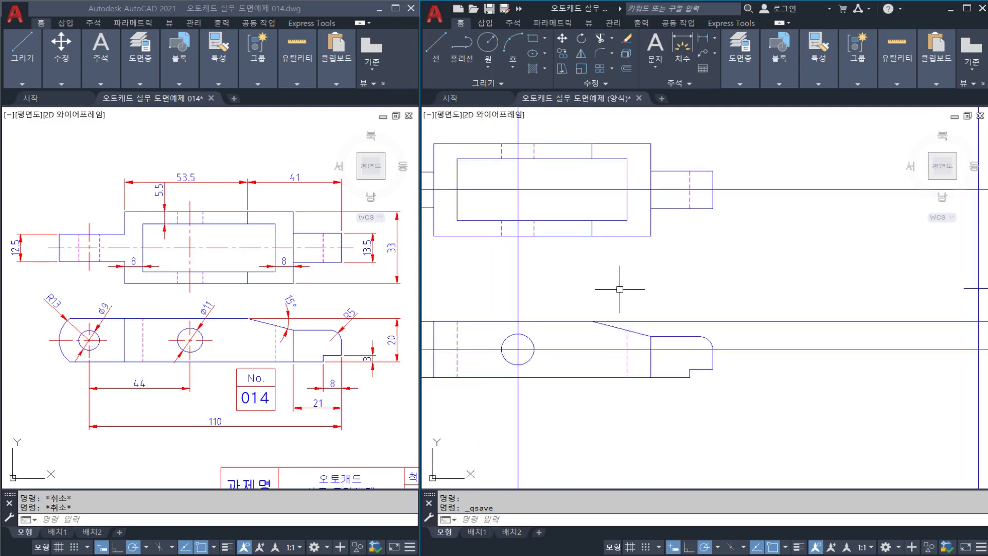
middle_drag(562, 346, 642, 339)
text(BR)
key(Return)
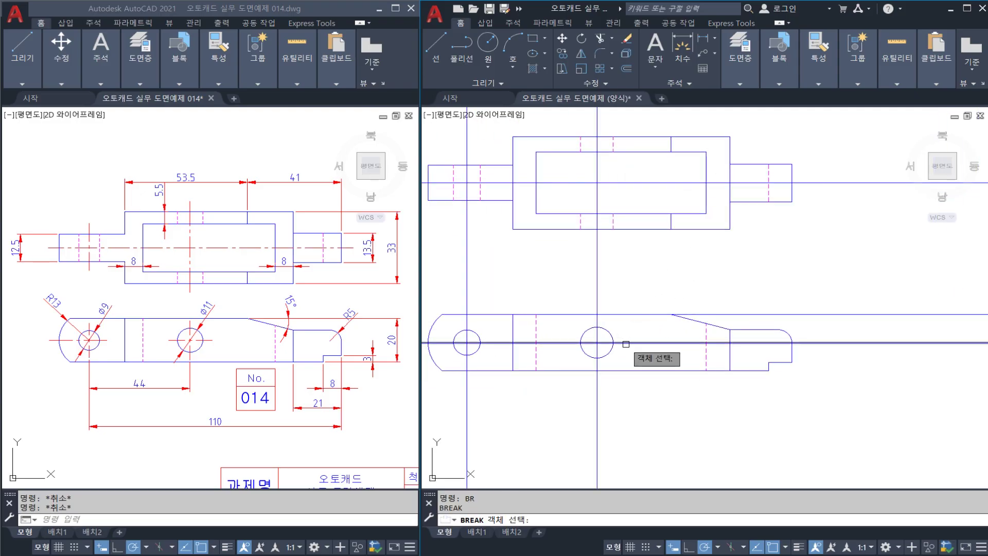
click(627, 342)
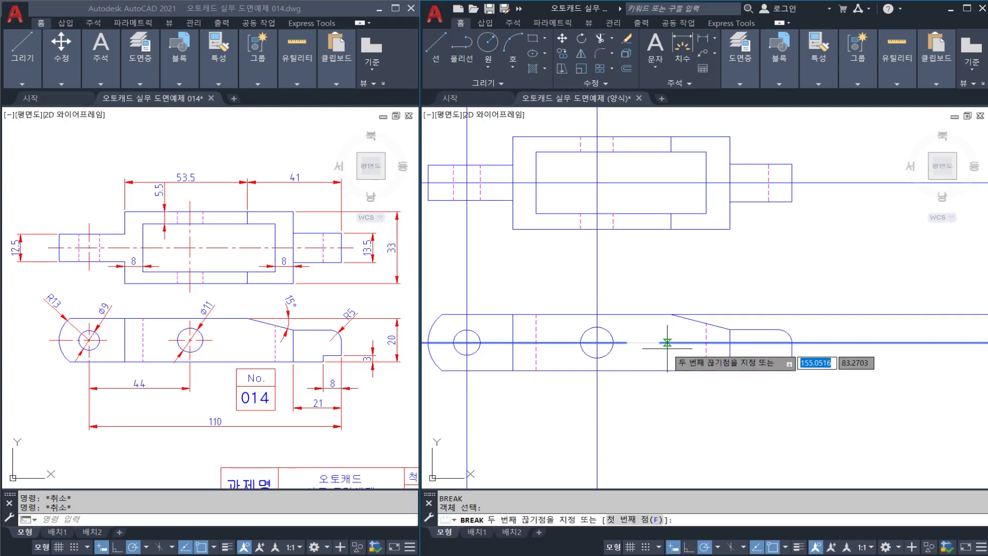
click(667, 343)
key(Escape)
key(Escape)
middle_drag(561, 347, 580, 345)
key(space)
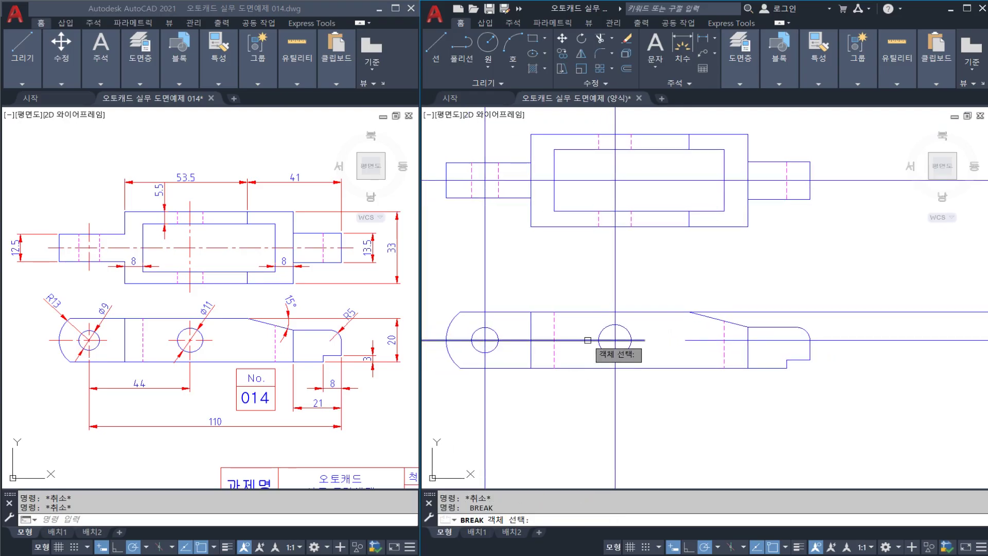
key(Escape)
key(Escape)
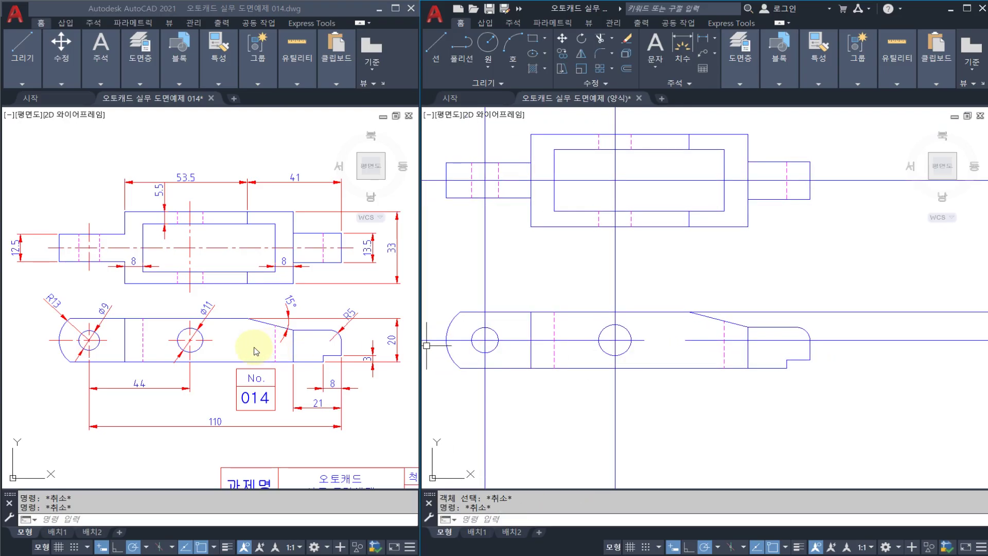
Break the lower view's horizontal centerline between the two holes, leaving short extensions beyond each circle.
scroll(569, 342, up, 3)
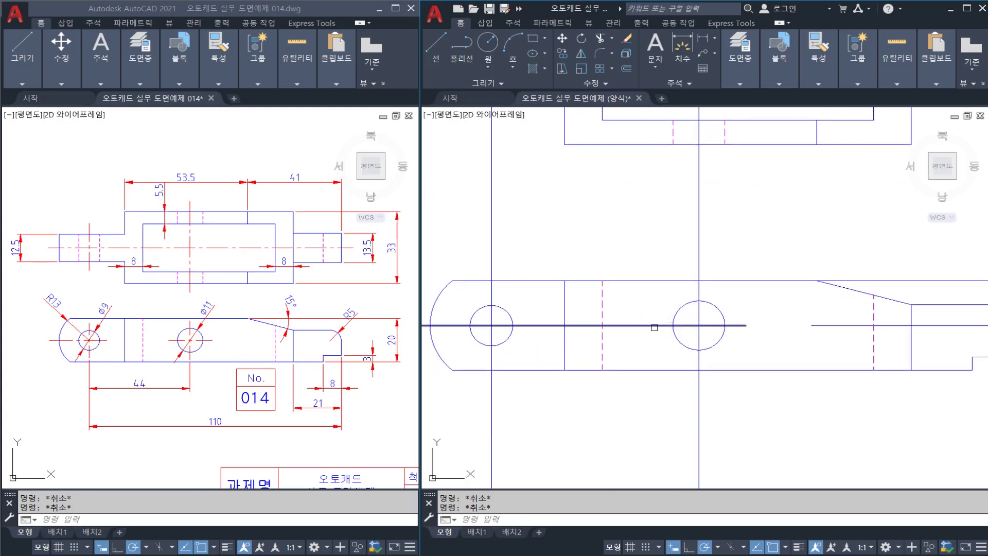
text(br)
key(Return)
click(651, 325)
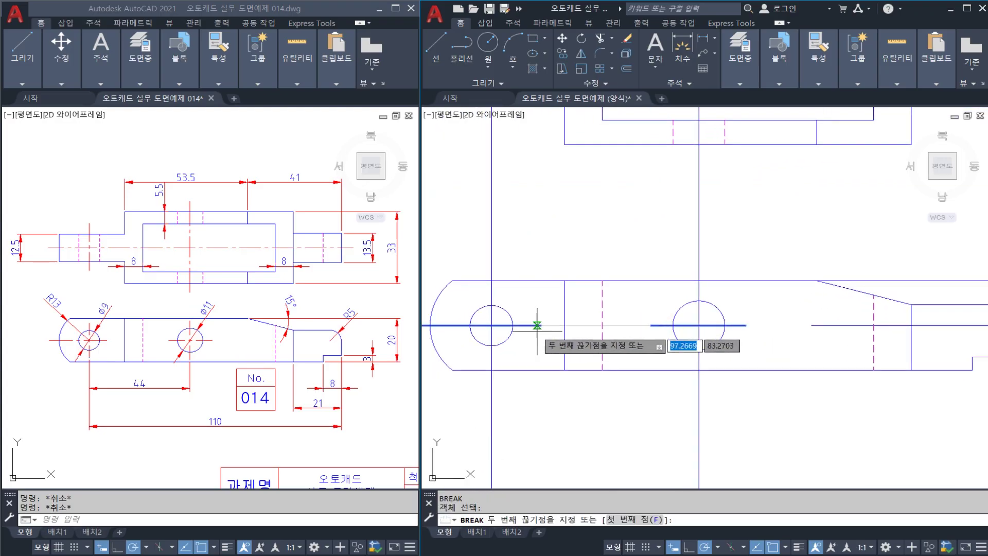
middle_drag(504, 326, 625, 314)
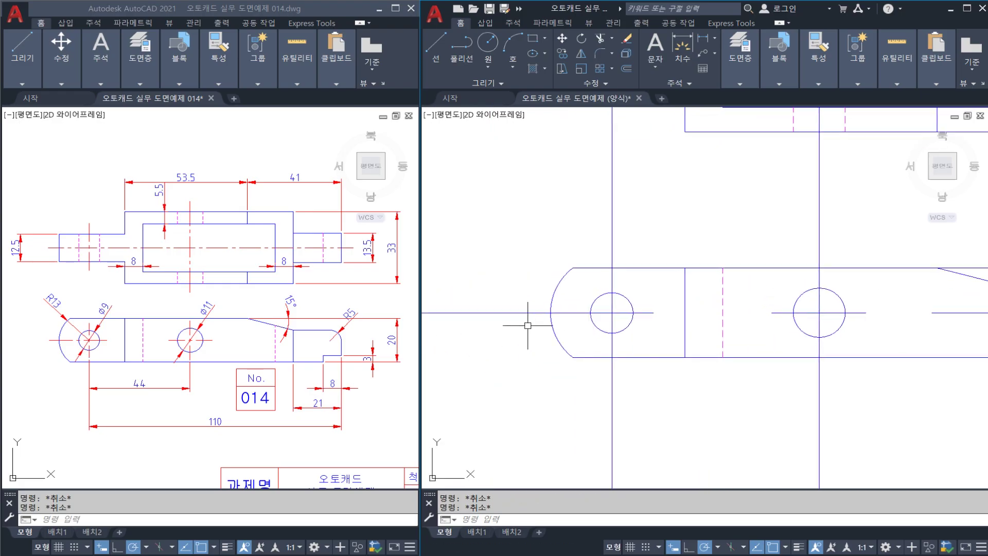
Erase the leftover horizontal centerline segment beyond the rounded left end of the lower view.
click(503, 317)
click(501, 346)
click(467, 291)
text(e)
scroll(540, 283, down, 4)
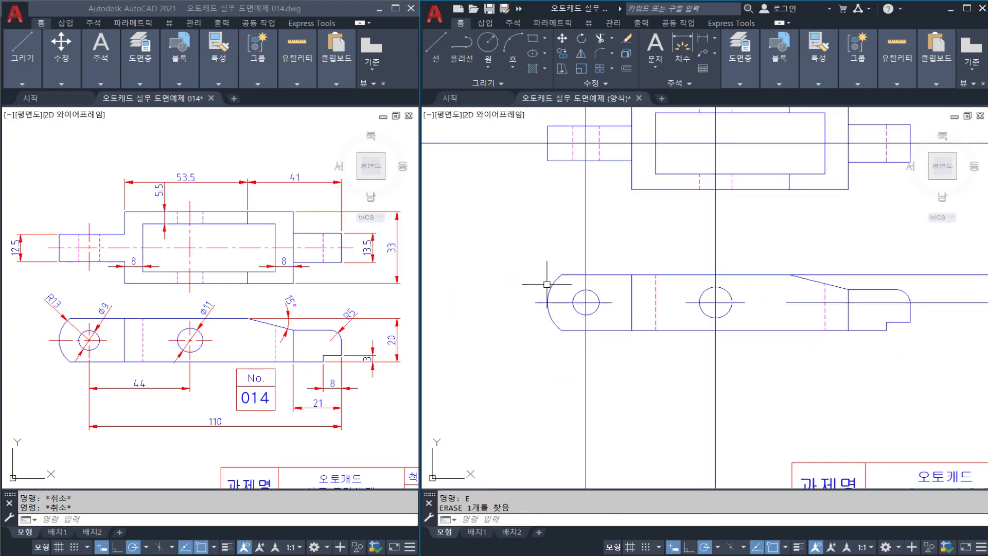
Break the smaller hole's vertical centerline between the two views, leaving a short extension above the lower view.
middle_drag(582, 276, 580, 304)
scroll(584, 294, up, 2)
text(br)
click(580, 295)
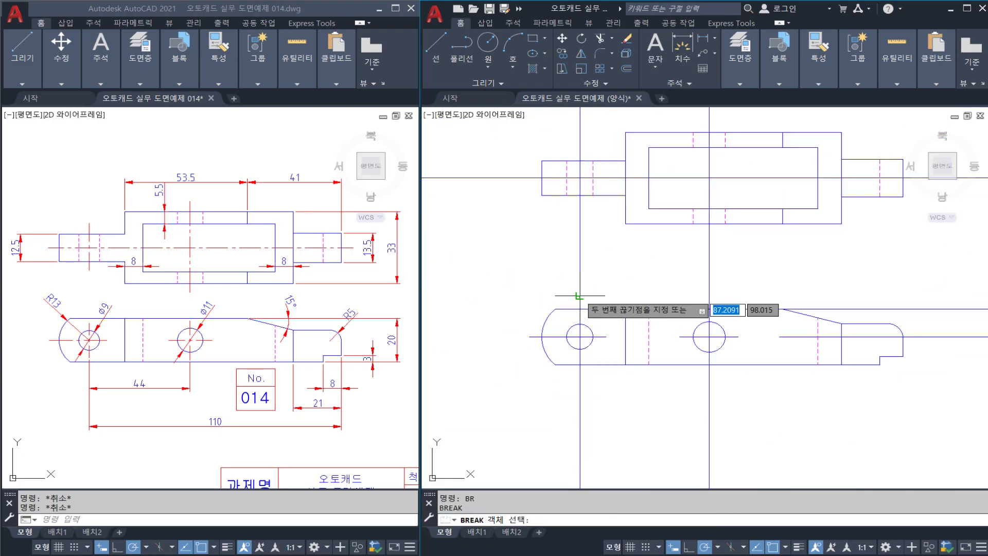
click(580, 266)
key(Escape)
Break the smaller hole's vertical centerline just below the lower view and erase the leftover segment underneath.
key(space)
click(580, 379)
click(579, 420)
key(Escape)
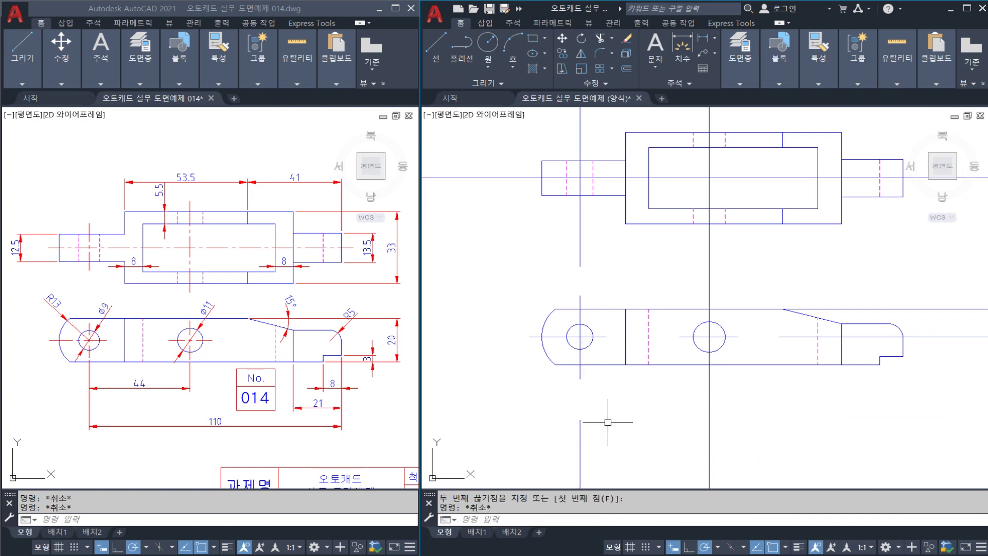
click(608, 422)
click(556, 409)
text(e)
Break the larger hole's vertical centerline just above the circle in the lower view, opening a gap towards the upper view.
middle_drag(703, 324, 647, 334)
text(br)
scroll(661, 325, up, 2)
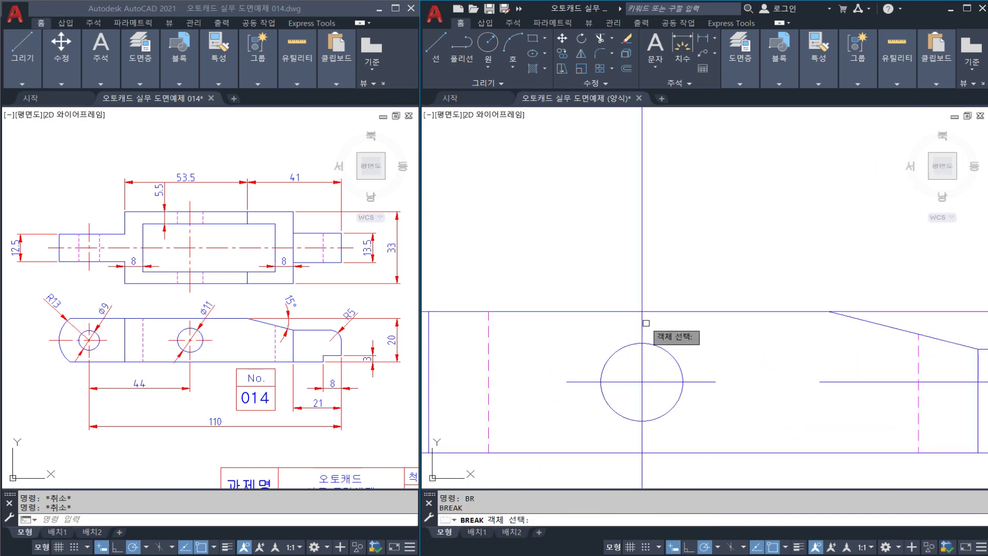
click(640, 317)
click(642, 262)
key(Escape)
key(Escape)
middle_drag(591, 384, 586, 330)
Break the larger hole's vertical centerline just below its circle and erase the remaining segment underneath.
key(space)
key(Escape)
key(Escape)
middle_drag(626, 398, 617, 332)
key(space)
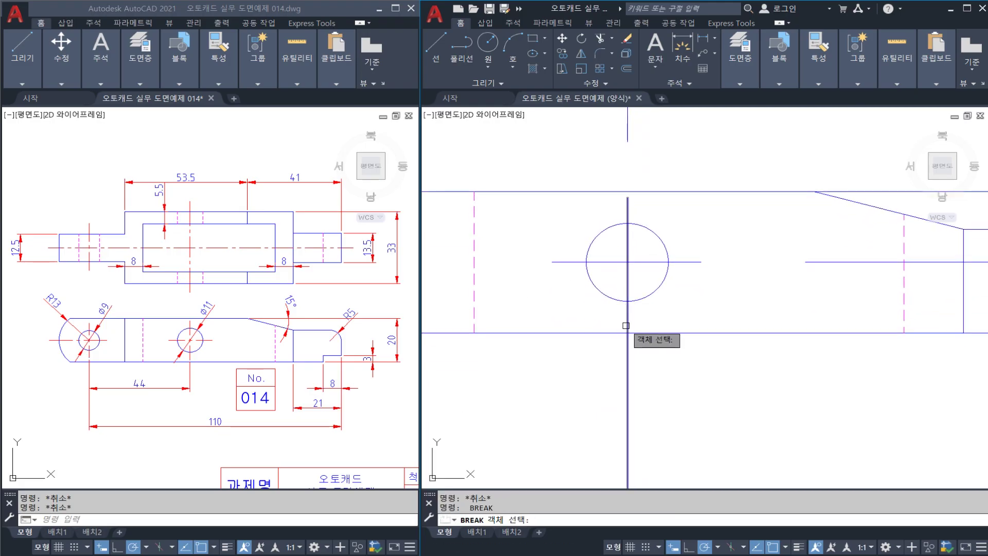
click(626, 325)
click(596, 375)
click(627, 438)
text(e)
scroll(592, 437, down, 3)
middle_drag(678, 364, 668, 364)
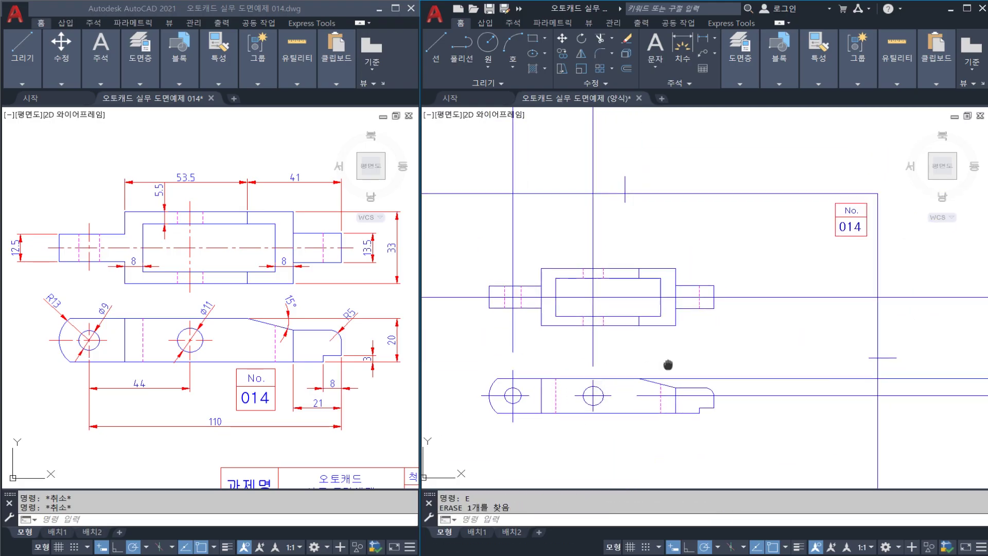
scroll(668, 364, up, 4)
text(tr)
key(space)
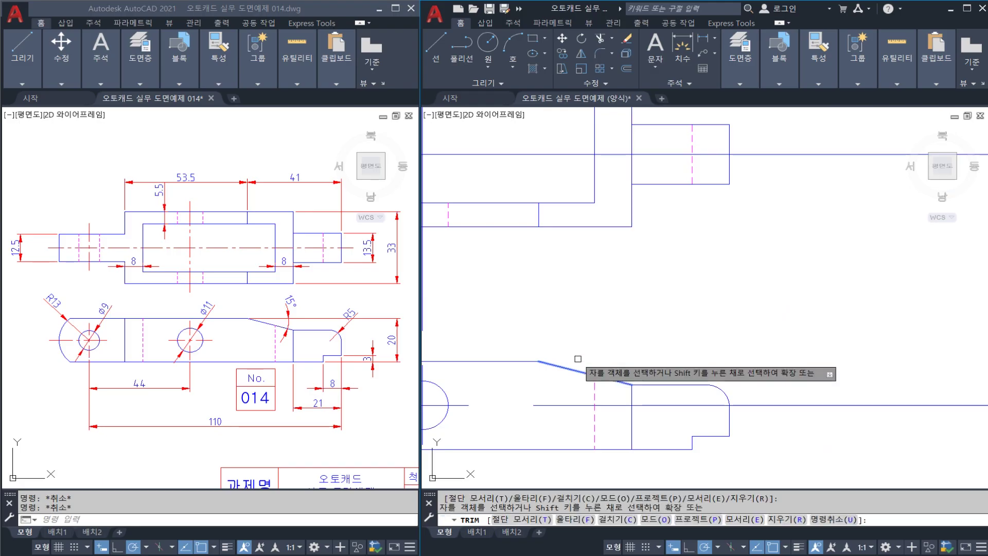
key(Escape)
Erase the leftover horizontal centerline running through the lower view's right end.
middle_drag(669, 411, 654, 396)
click(661, 389)
click(660, 380)
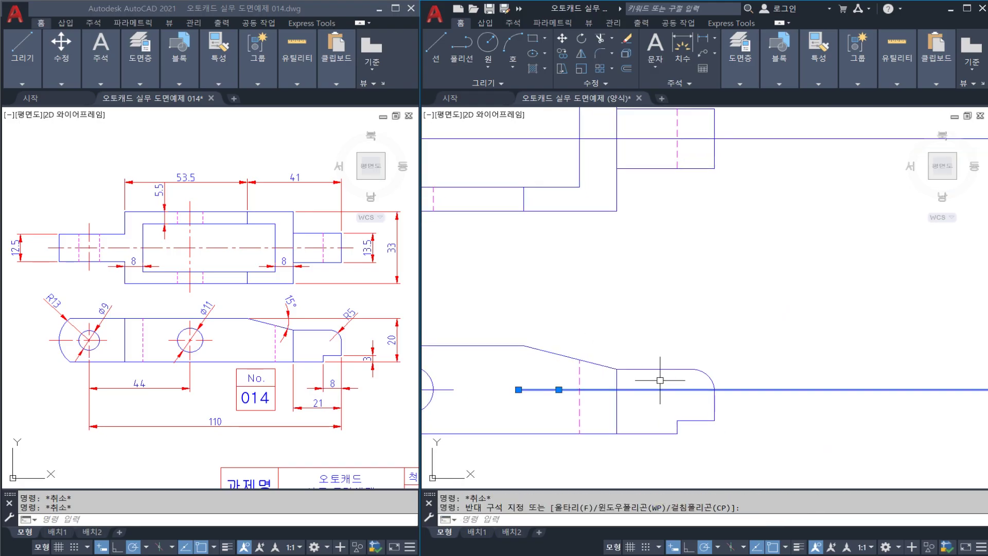
scroll(660, 381, down, 2)
click(655, 379)
text(e)
scroll(633, 368, up, 2)
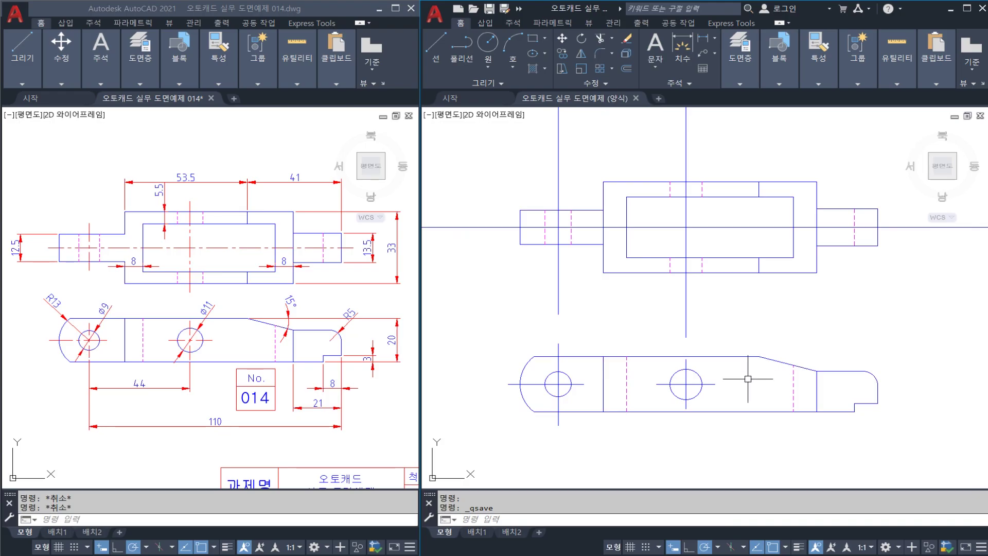
Break the upper view's horizontal centerline just beyond the end of the left tab.
middle_drag(682, 312, 662, 366)
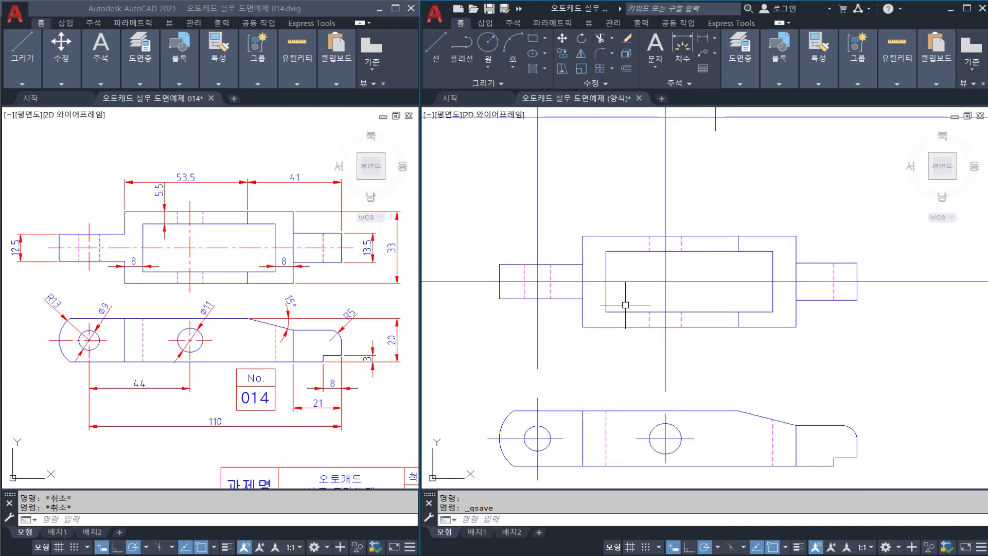
text(br)
click(487, 281)
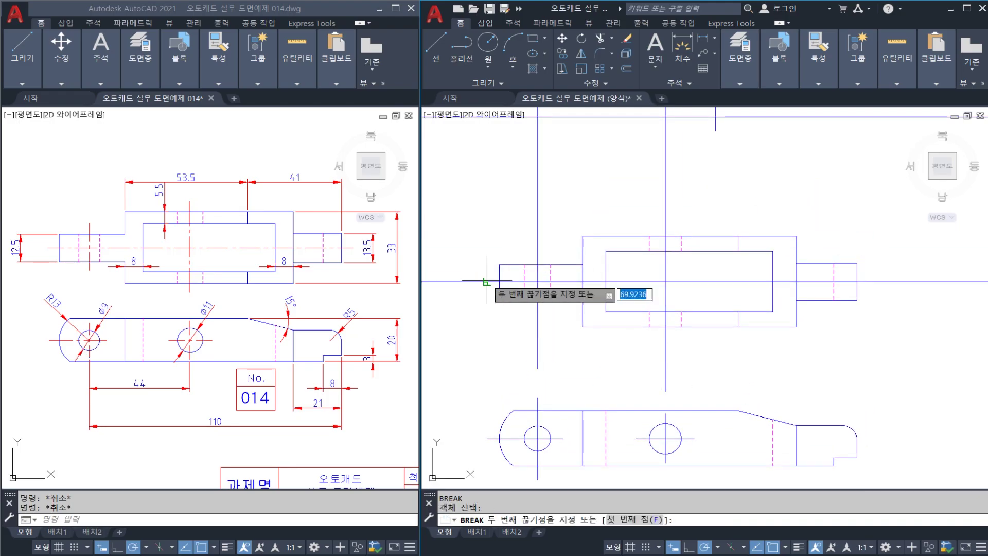
click(470, 282)
key(Escape)
Break the vertical centerline through the upper view's left tab just above and just below the tab.
text(br)
key(space)
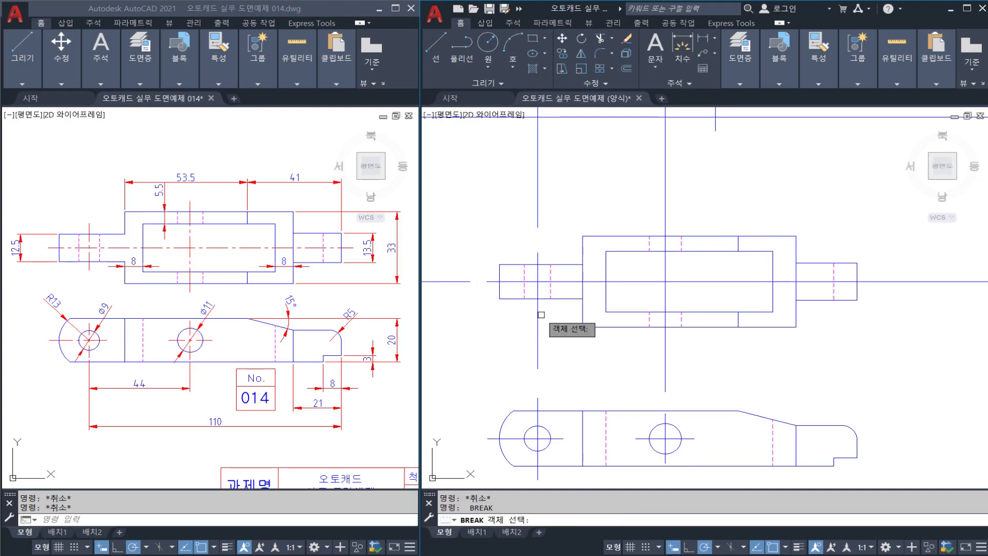
click(537, 313)
click(538, 336)
Break the vertical centerline through the upper view's frame just above and just below the frame.
key(space)
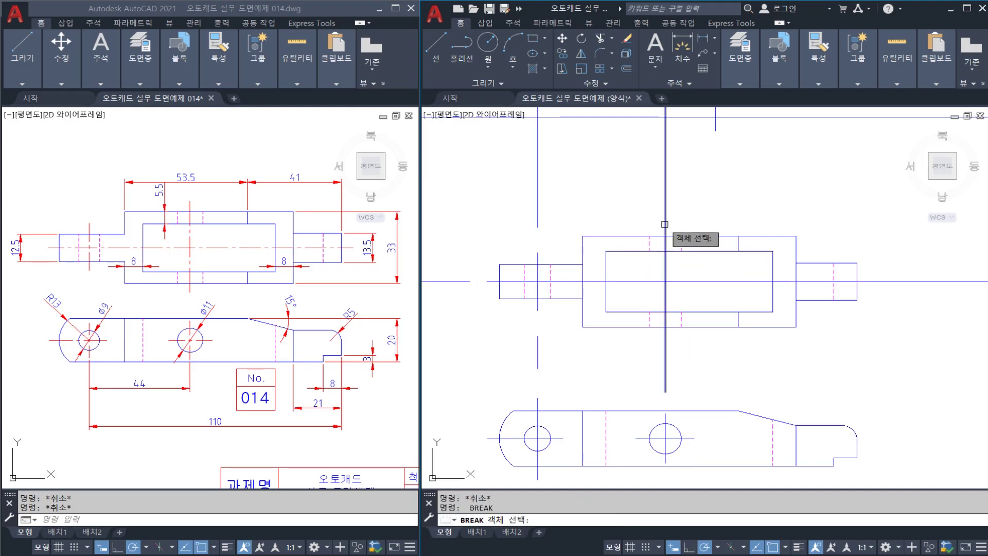
click(665, 252)
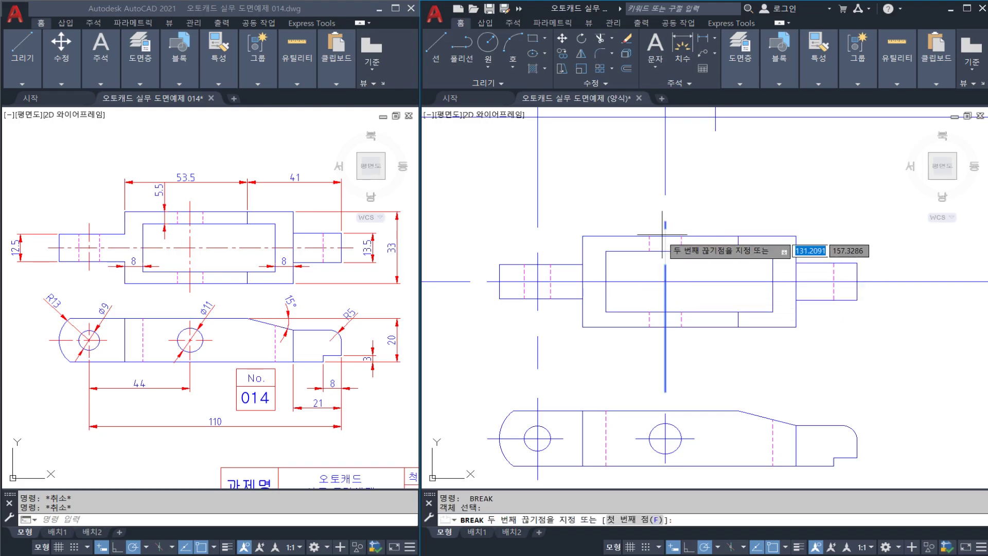
click(657, 217)
text(BR)
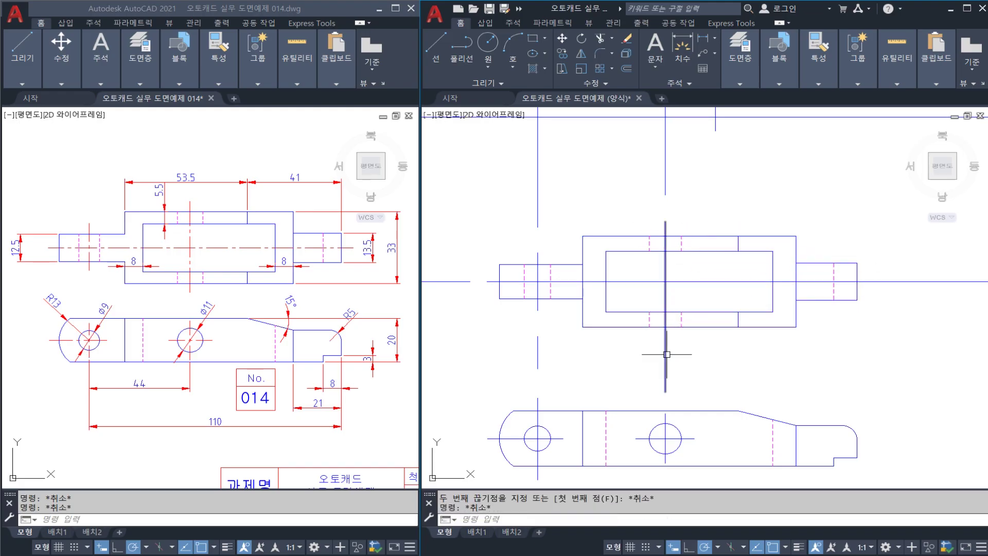
key(space)
click(665, 339)
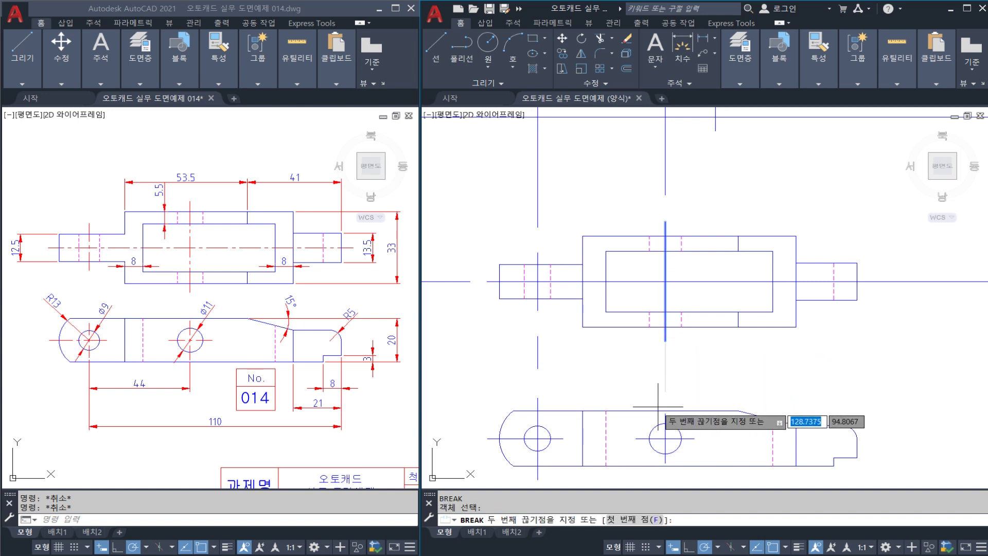
click(658, 407)
key(Escape)
Erase the leftover centerline segments to the left of, above and below the upper view.
click(562, 385)
click(506, 346)
text(E)
click(464, 293)
click(454, 262)
text(E)
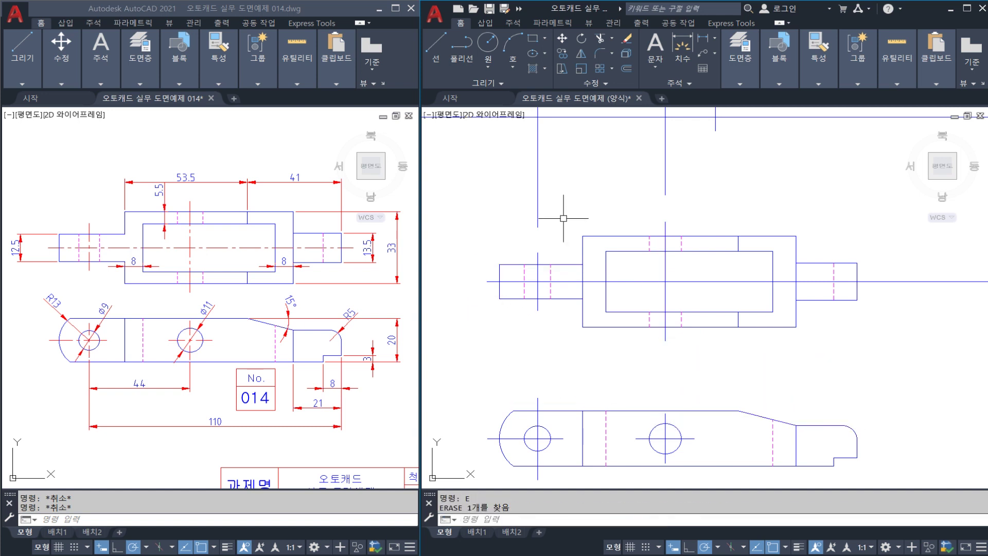
click(565, 217)
text(E)
click(692, 196)
click(638, 176)
text(E)
Break the upper view's horizontal centerline just beyond the right tab and erase the leftover segment outside it.
mouse_move(738, 250)
middle_down()
mouse_move(618, 239)
mouse_move(756, 236)
middle_up()
text(BR)
click(751, 270)
click(780, 271)
key(Escape)
click(803, 284)
click(774, 247)
text(E)
key(Escape)
Assign all the shortened centerlines of both views to the 중심선 layer and save the drawing.
click(718, 259)
click(673, 231)
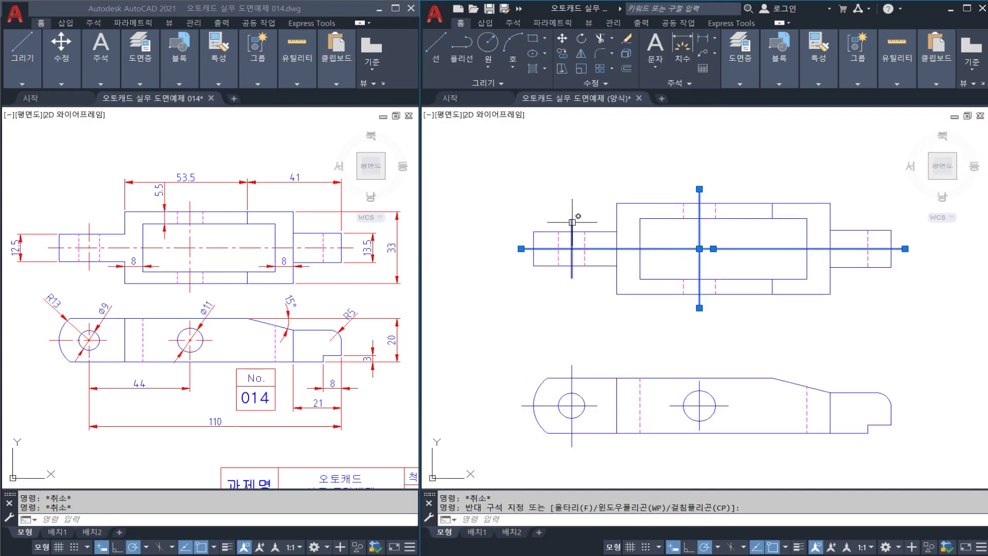
scroll(680, 384, up, 2)
click(724, 425)
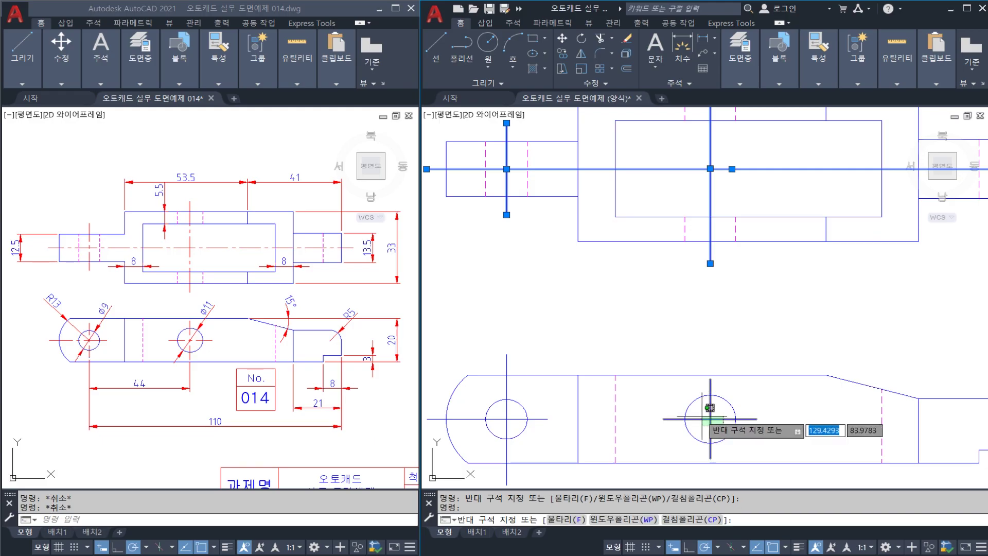
click(710, 407)
click(486, 401)
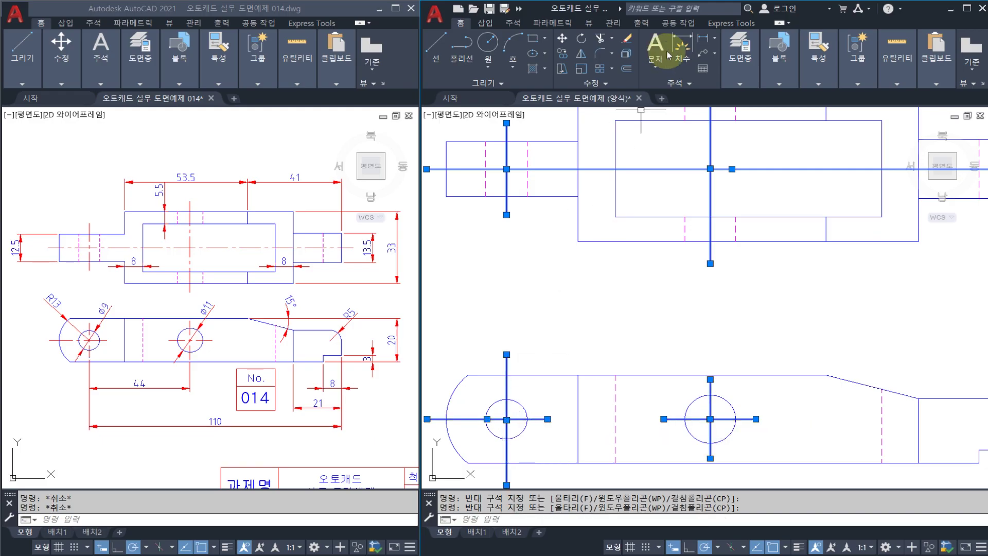
click(740, 51)
click(813, 97)
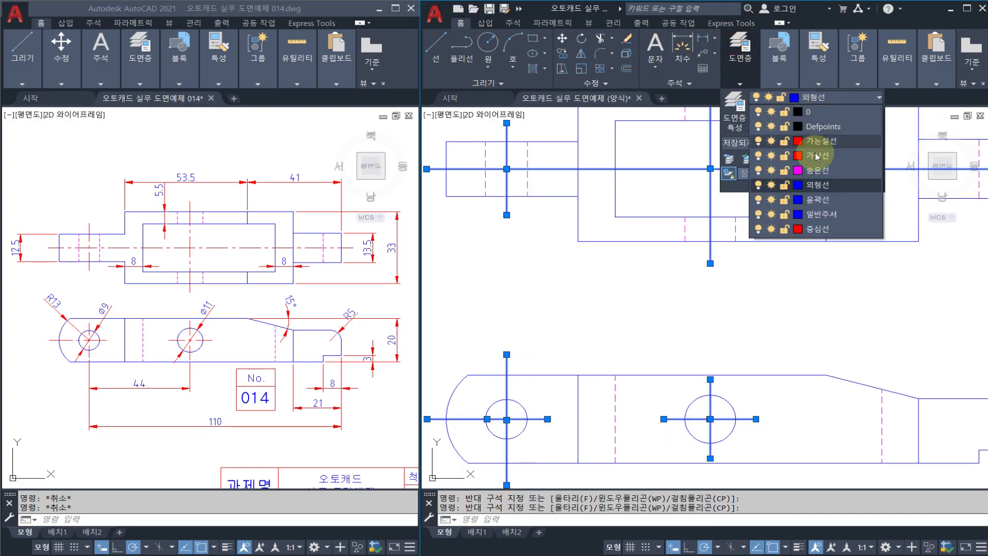
click(821, 165)
click(833, 97)
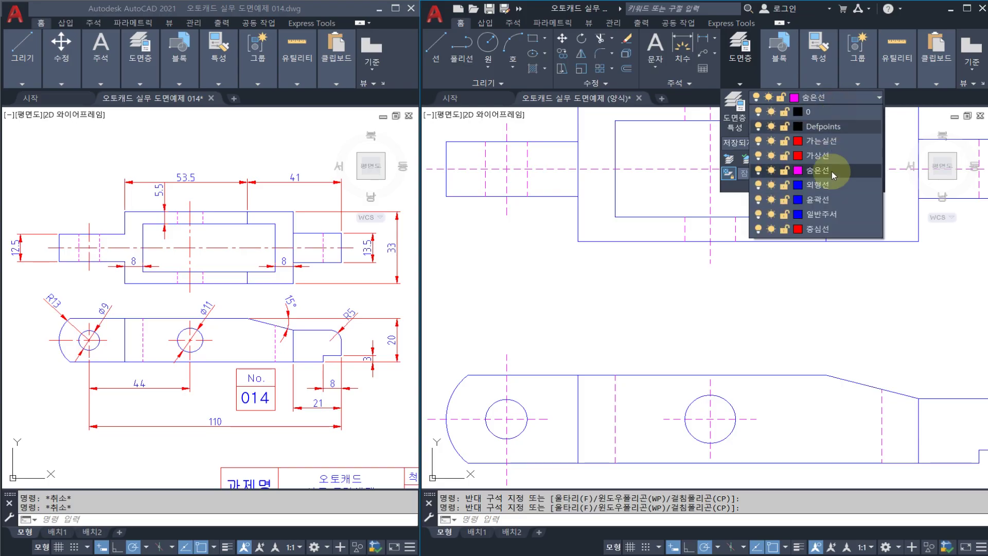
click(833, 224)
key(Escape)
scroll(829, 226, down, 5)
scroll(664, 247, up, 4)
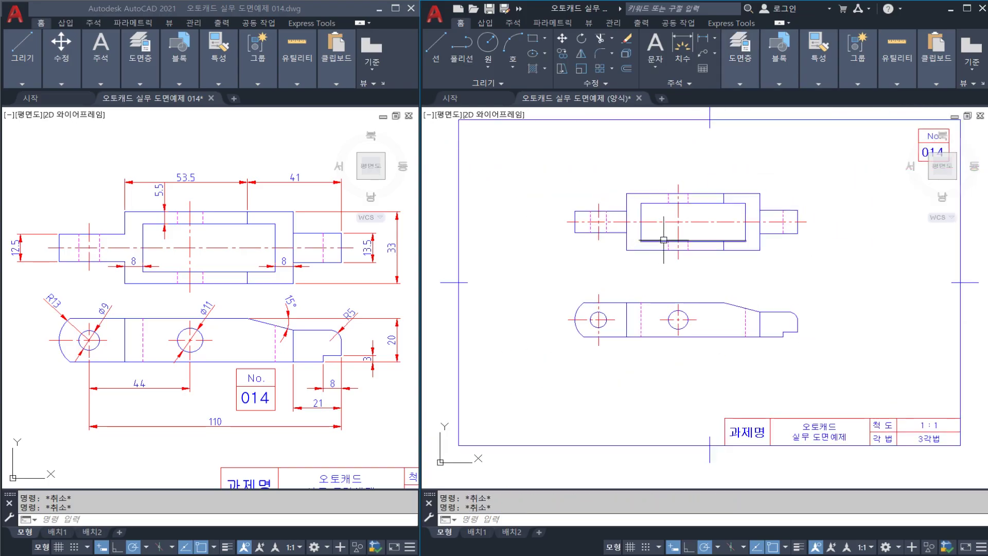
key(ctrl+s)
Move the whole lower view slightly down, away from the upper view, and save the drawing.
scroll(674, 263, down, 4)
text(m)
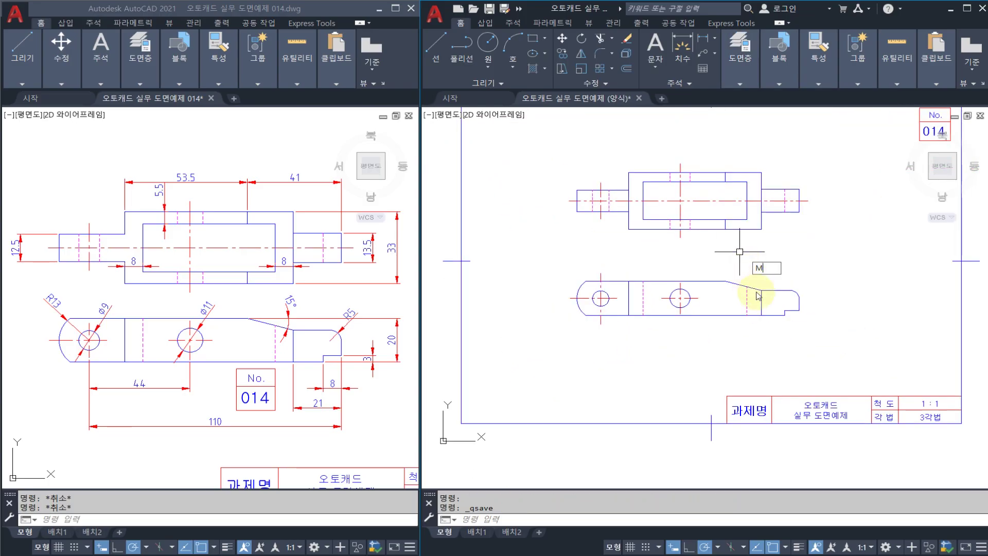
key(Return)
click(813, 339)
click(596, 260)
key(Return)
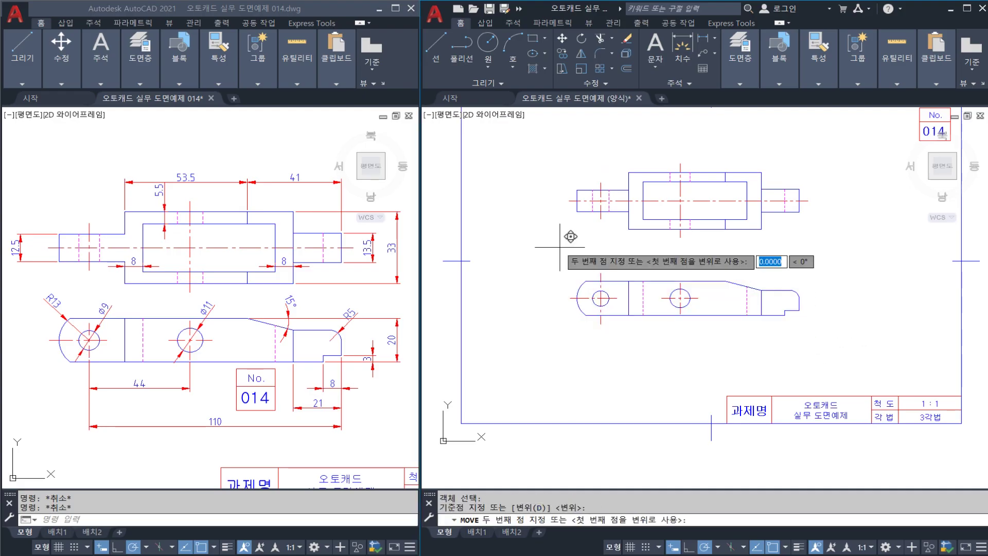
click(560, 247)
key(Escape)
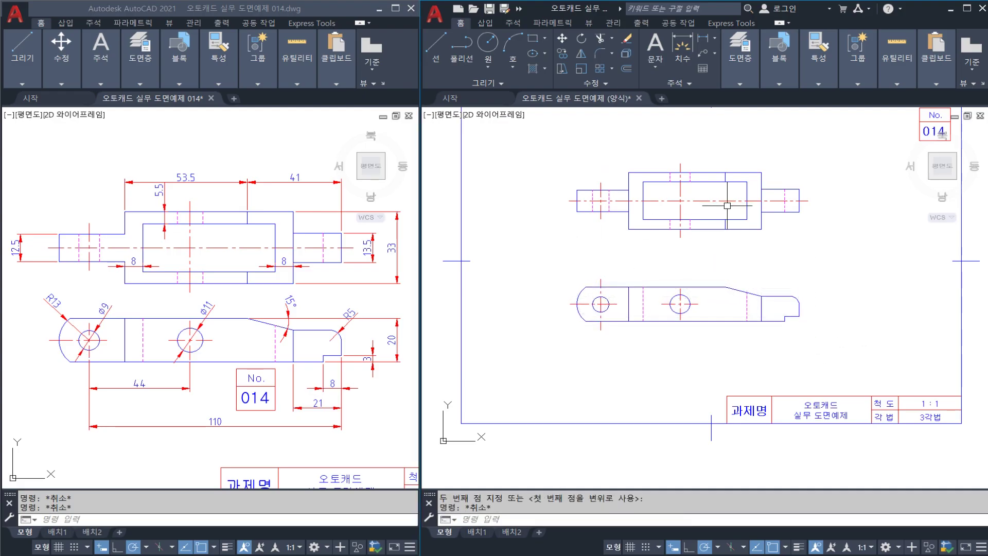
scroll(727, 205, up, 2)
key(ctrl+s)
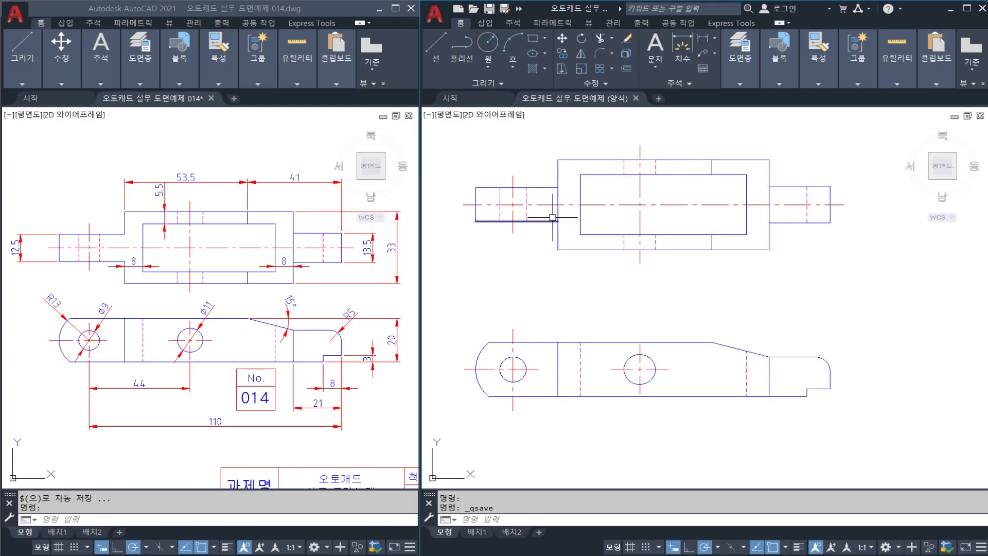
Trim the frame's left edge between the two edges of the upper view's left tab and save the drawing.
text(tr)
key(Return)
key(Return)
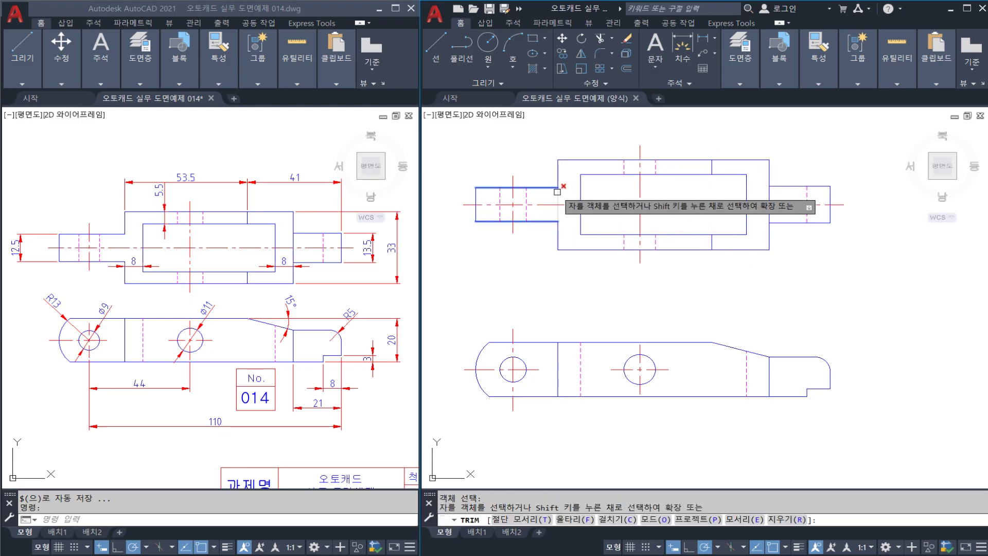
click(559, 193)
key(Escape)
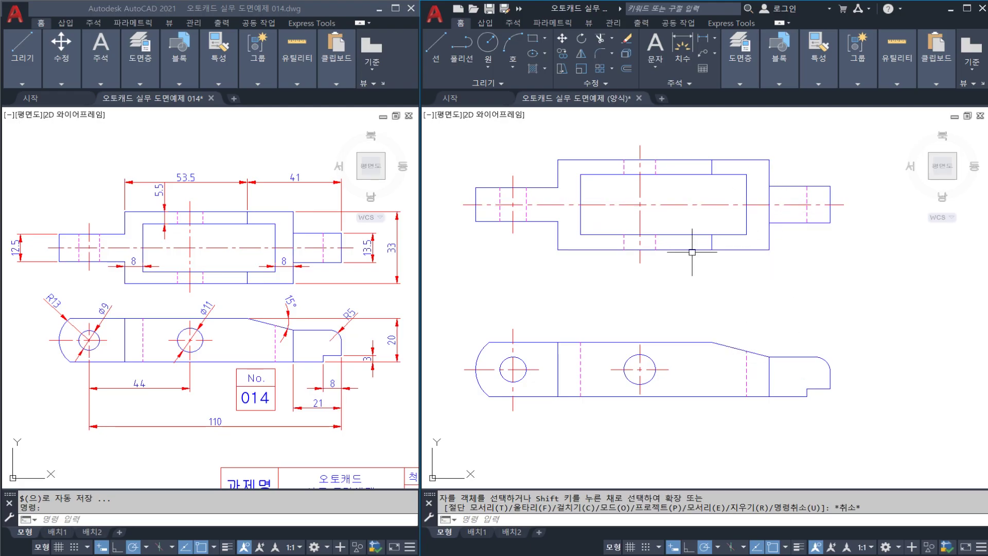
key(ctrl+s)
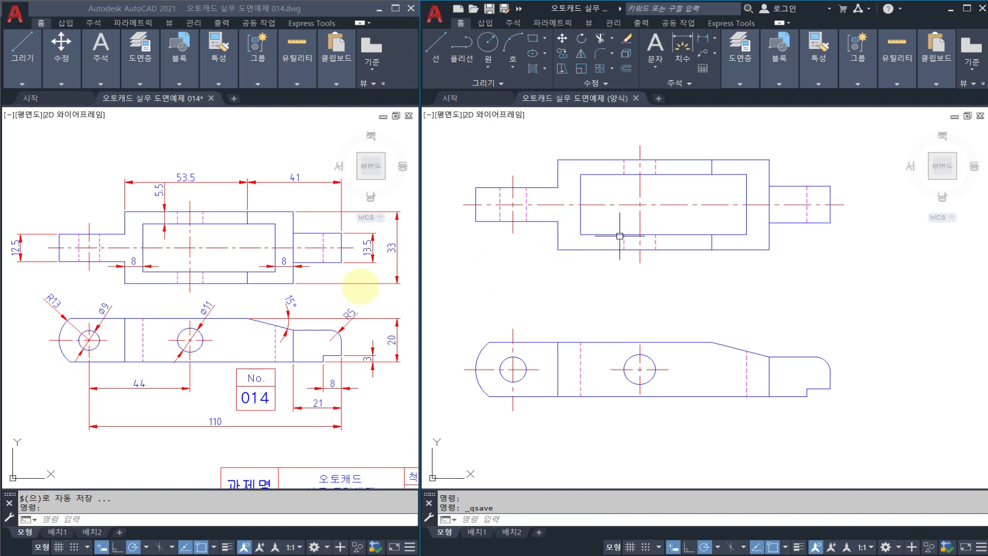
mouse_move(113, 200)
mouse_down()
mouse_move(275, 125)
mouse_move(260, 159)
mouse_up()
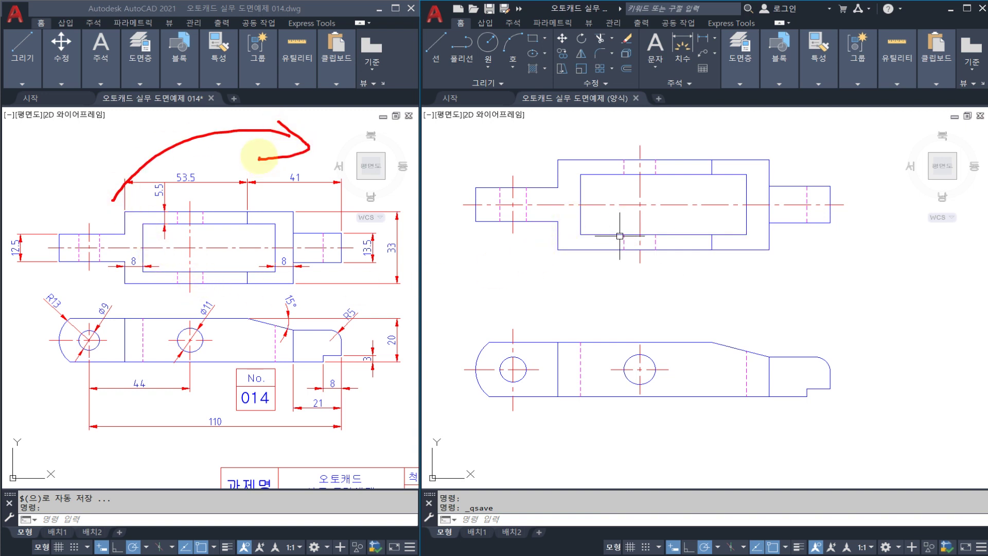
drag(86, 257, 154, 247)
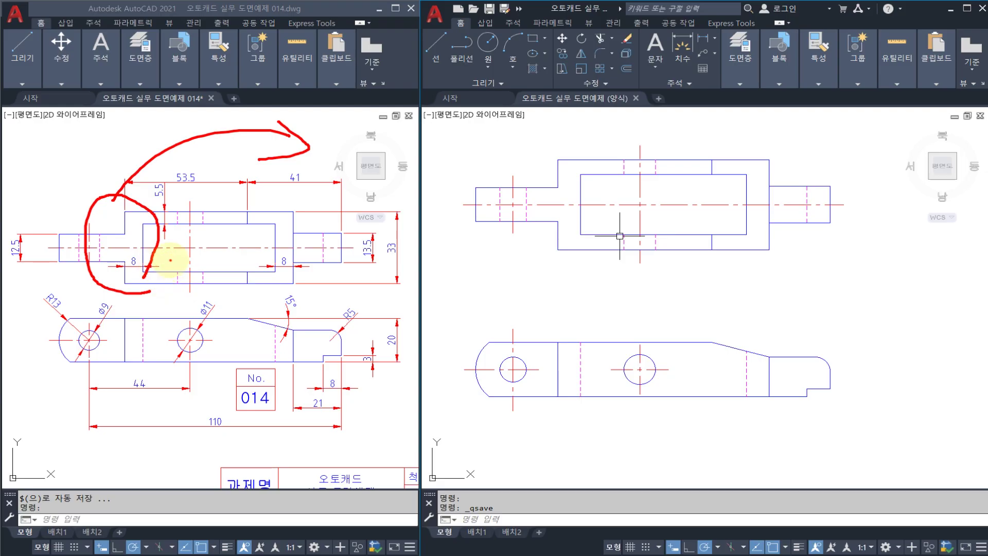
key(Escape)
click(224, 159)
click(509, 176)
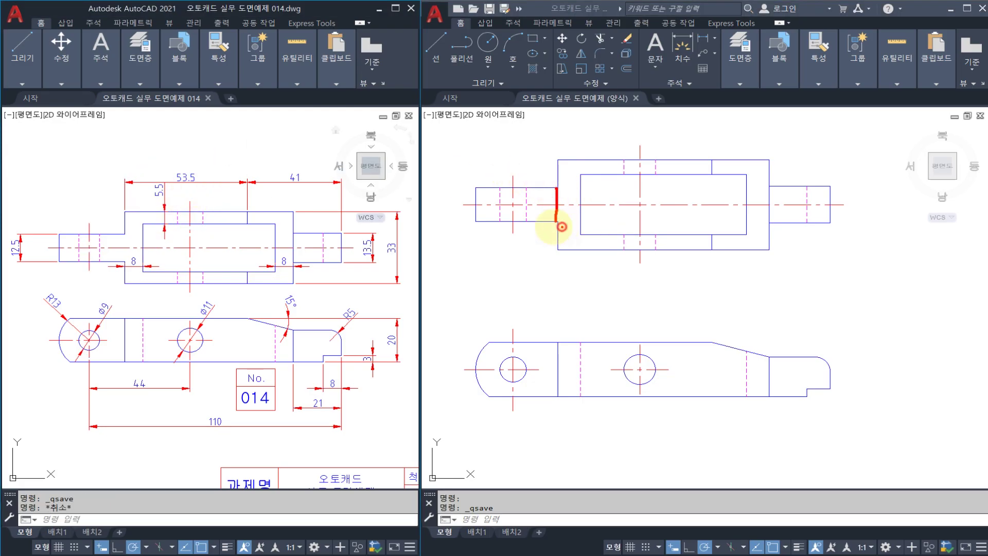
drag(562, 227, 561, 226)
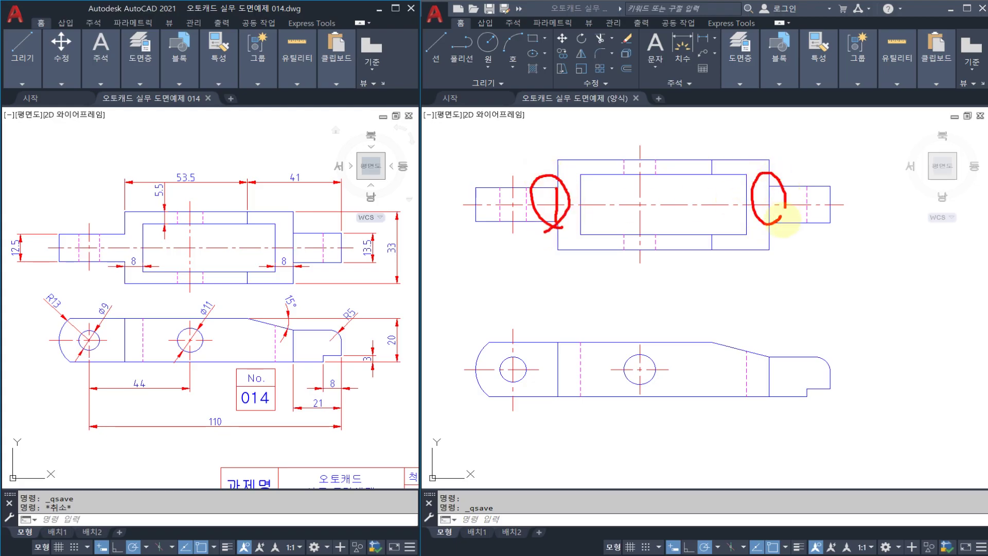
key(Escape)
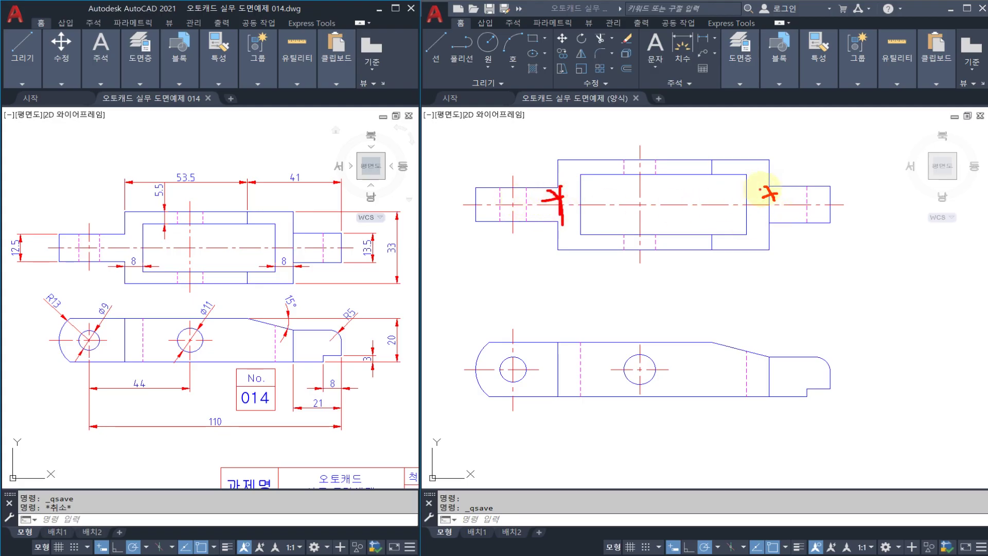
Add diameter dimensions to both holes of the lower view, with their texts placed above the holes.
click(743, 245)
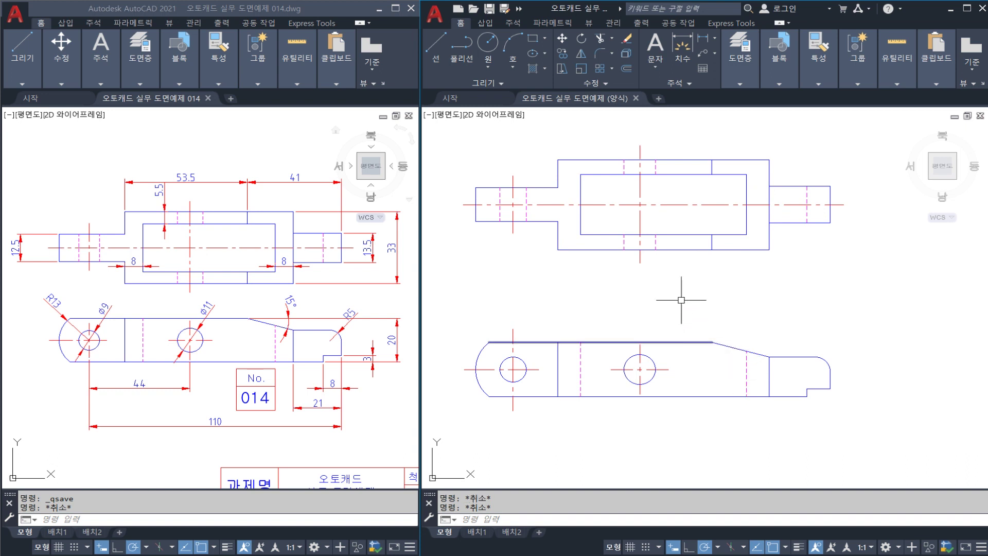
middle_drag(674, 277, 671, 286)
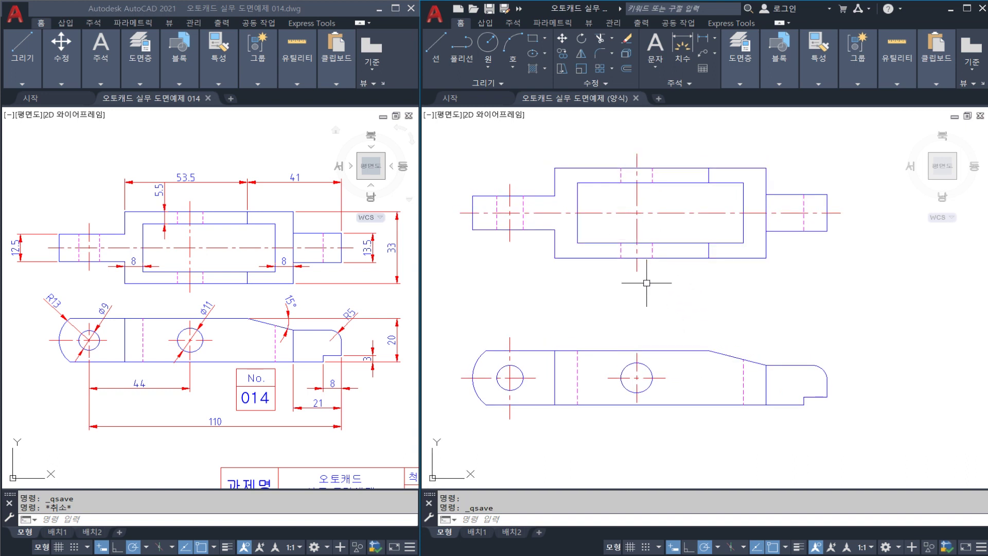
middle_drag(593, 244, 609, 237)
key(Escape)
mouse_move(623, 275)
middle_down()
mouse_move(616, 255)
mouse_move(595, 267)
middle_up()
text(DI)
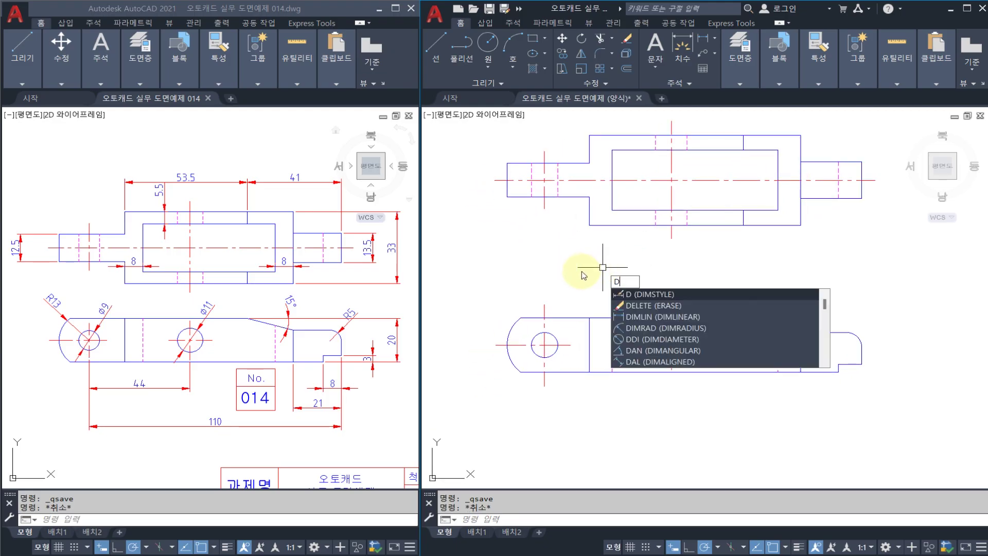
key(Return)
click(558, 340)
click(578, 303)
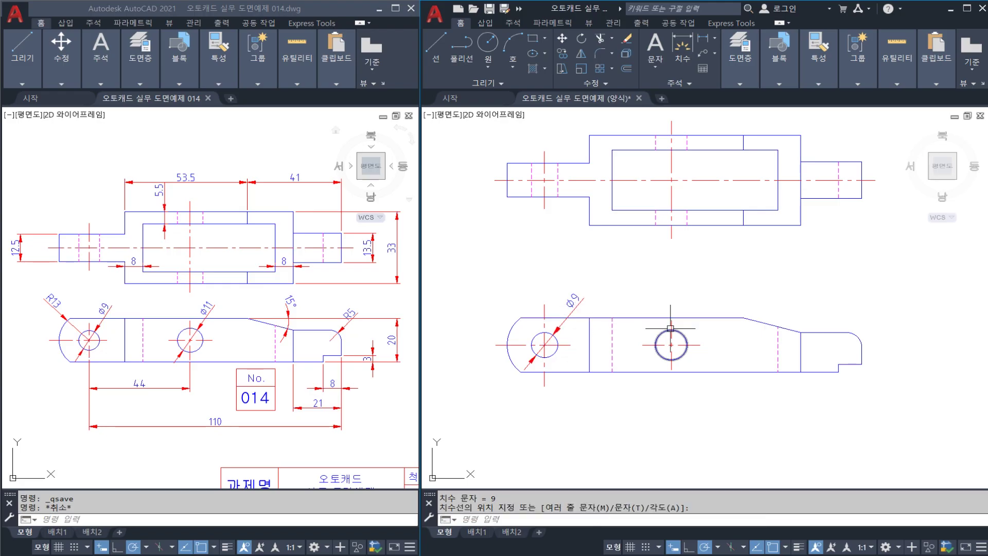
key(Return)
click(683, 334)
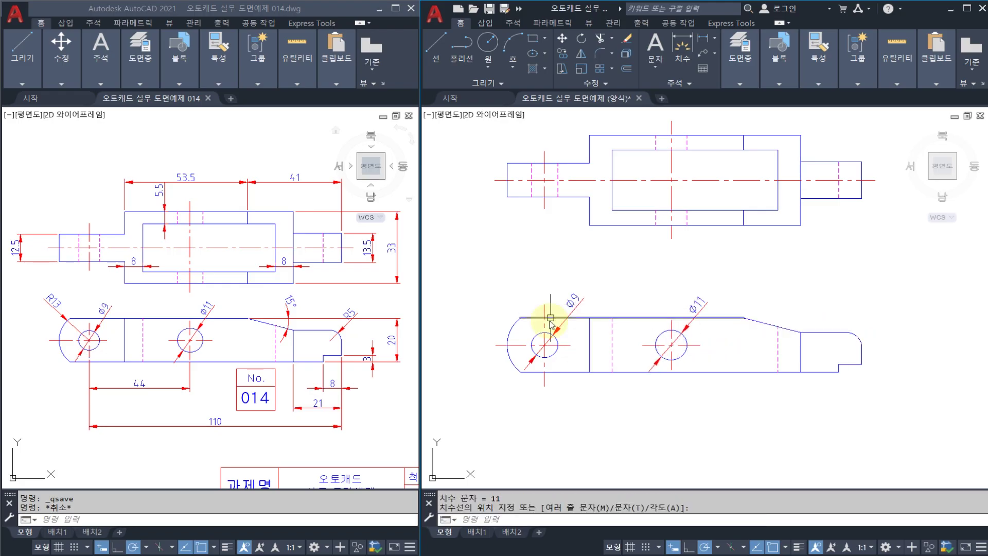
Add a radius dimension to the rounded end beside the small hole in the lower view, placing its text outside the arc.
text(DRA)
key(Return)
click(515, 324)
click(500, 321)
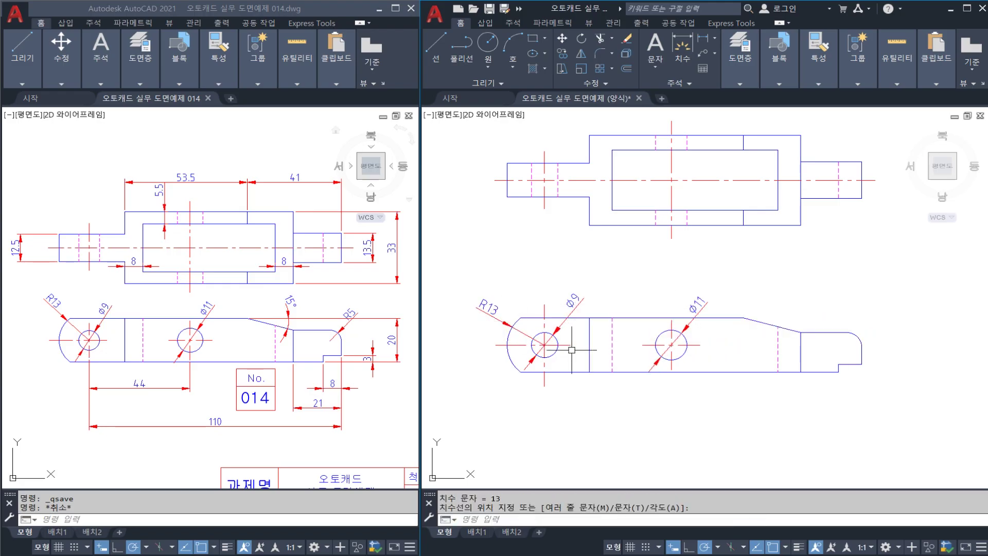
Dimension the horizontal distance between the two hole centers, placing the dimension line below the lower view.
text(DLI)
key(Return)
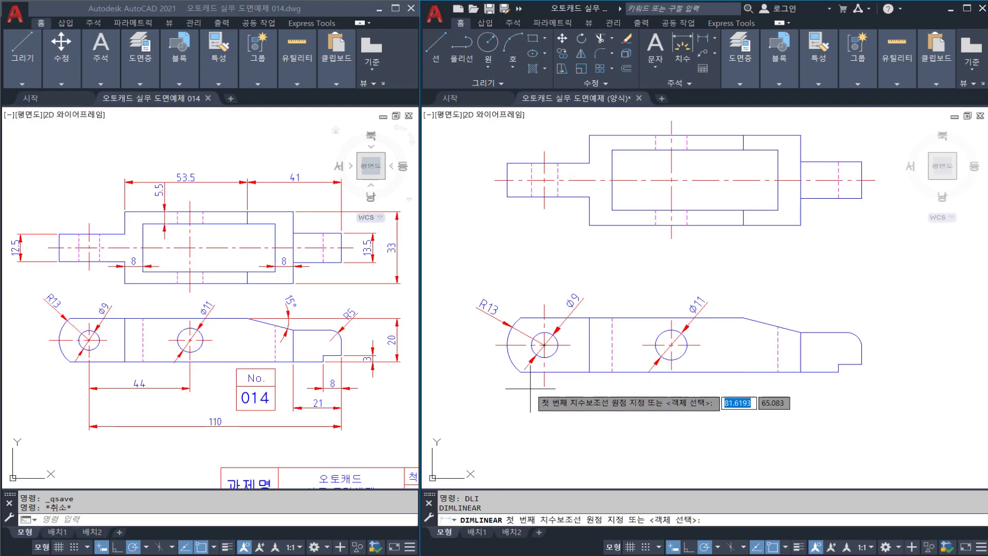
click(544, 386)
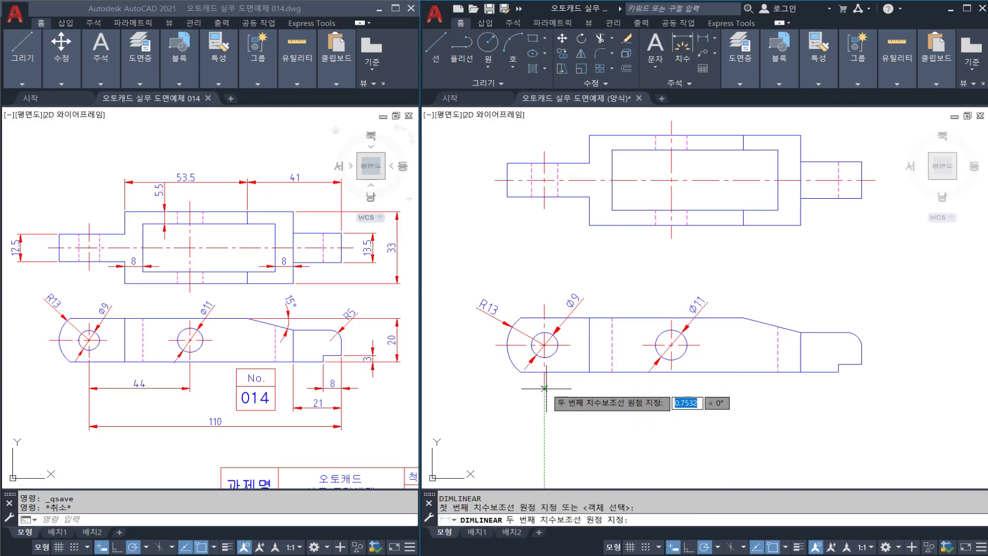
click(669, 371)
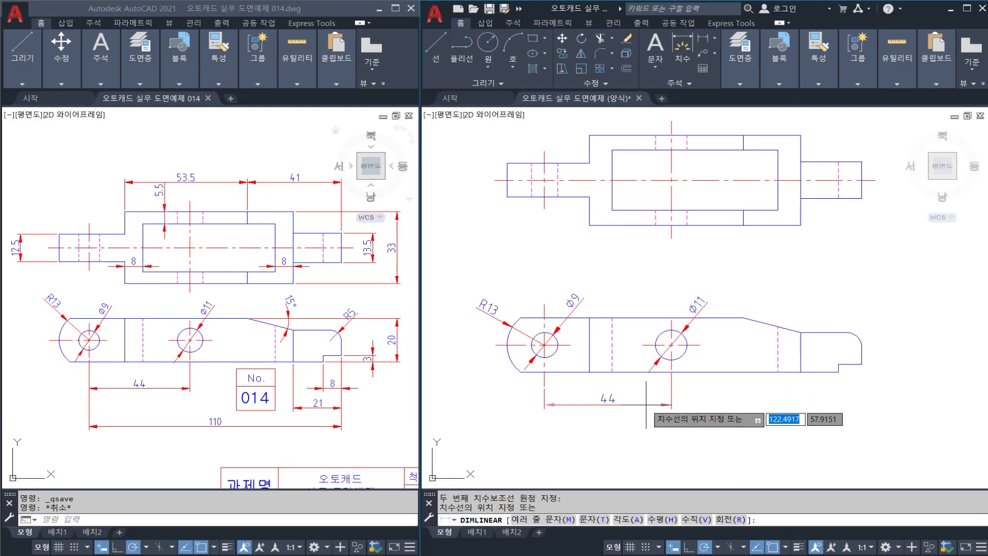
click(652, 403)
Dimension the notch's width at the lower view's right end, aligned with the hole-spacing dimension line.
middle_drag(736, 401, 717, 390)
middle_drag(787, 376, 764, 369)
key(Escape)
key(space)
click(820, 346)
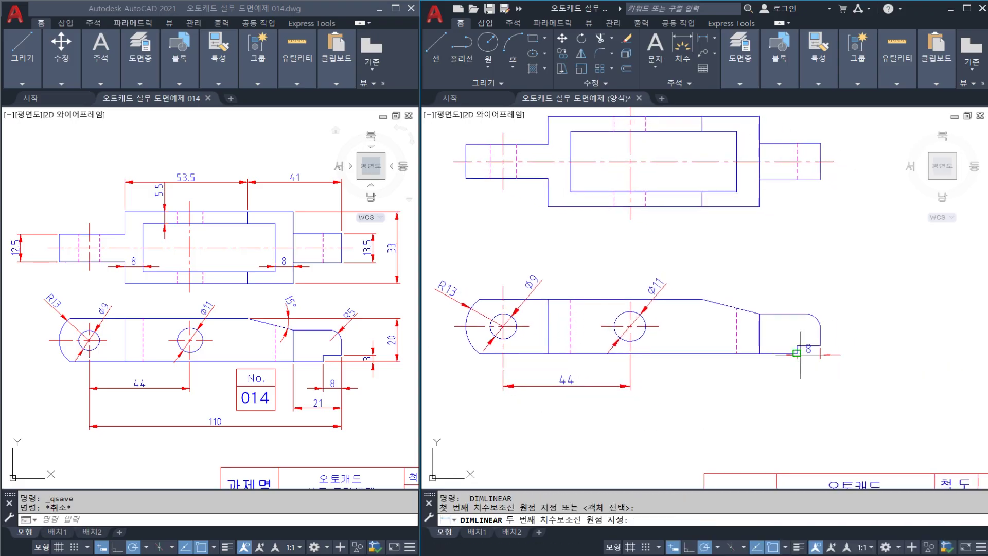
click(797, 353)
click(640, 385)
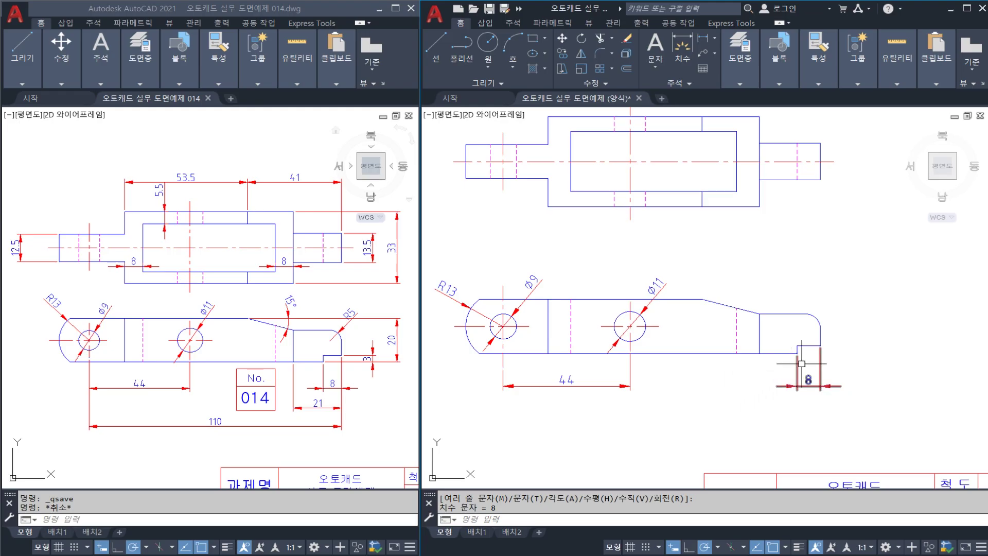
Dimension the width of the lower view's right end section, placing it below the notch width dimension.
key(space)
click(820, 346)
click(760, 353)
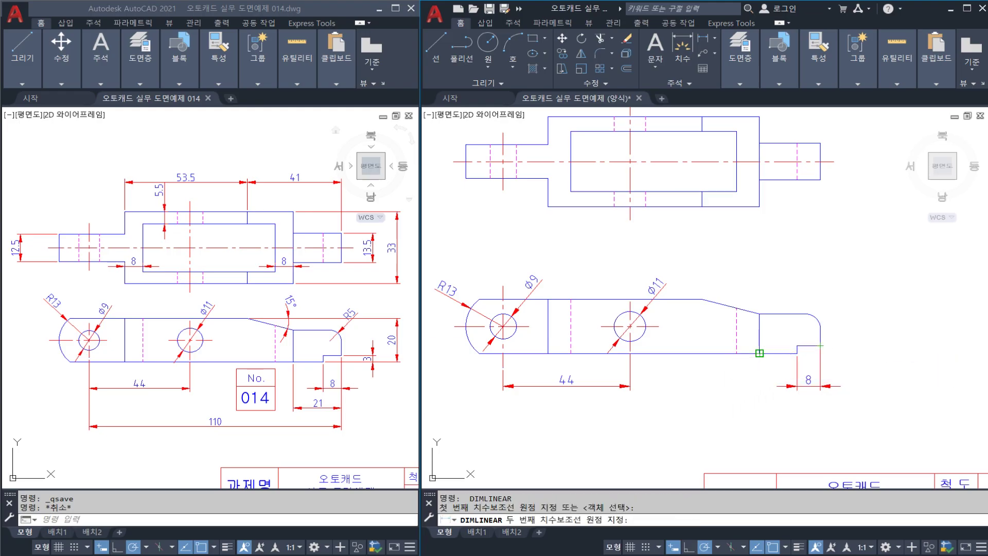
scroll(749, 407, up, 2)
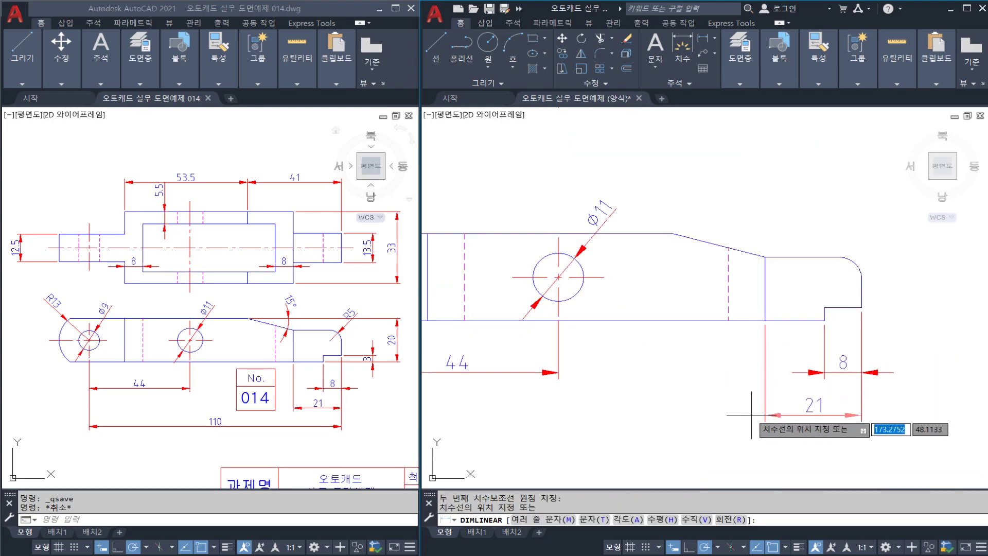
click(750, 415)
middle_drag(760, 384, 774, 372)
key(Escape)
Dimension the horizontal distance from the small hole's center to the lower view's right end, below the other dimensions.
key(space)
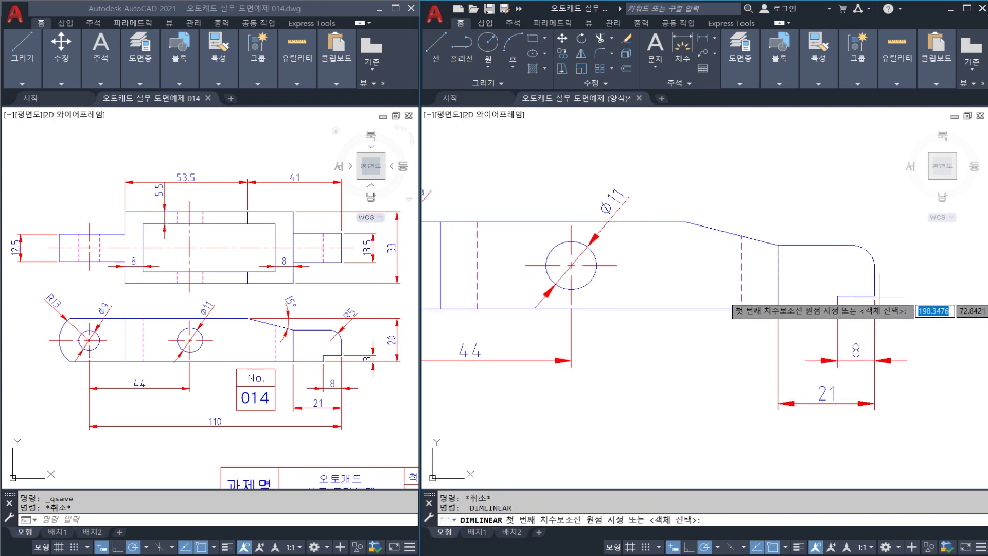
click(874, 296)
scroll(875, 296, down, 2)
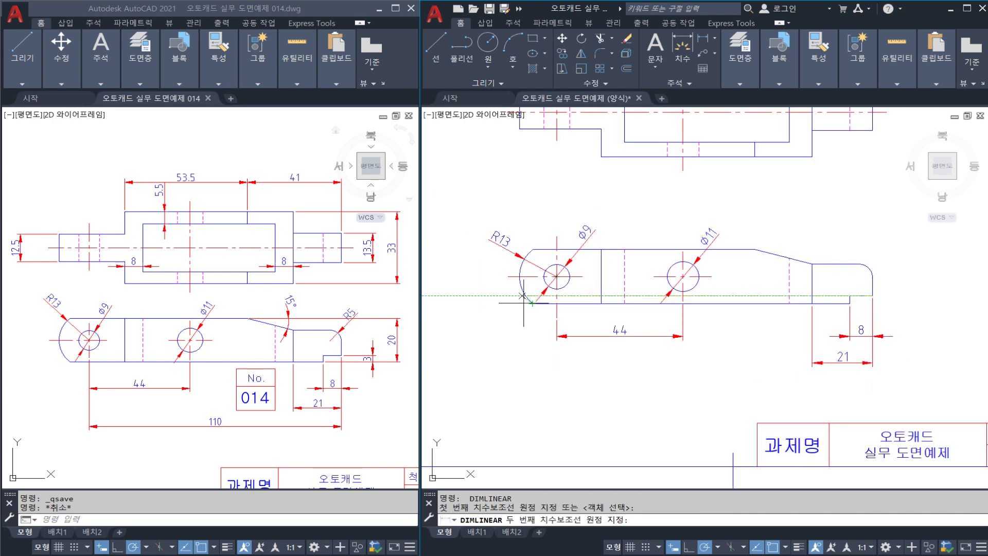
click(556, 318)
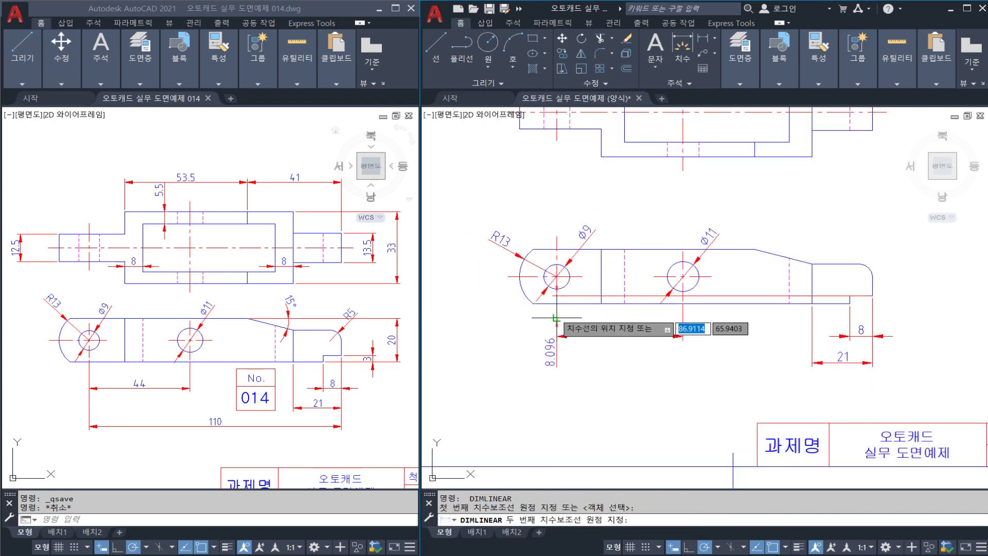
click(686, 387)
key(Escape)
scroll(608, 337, down, 2)
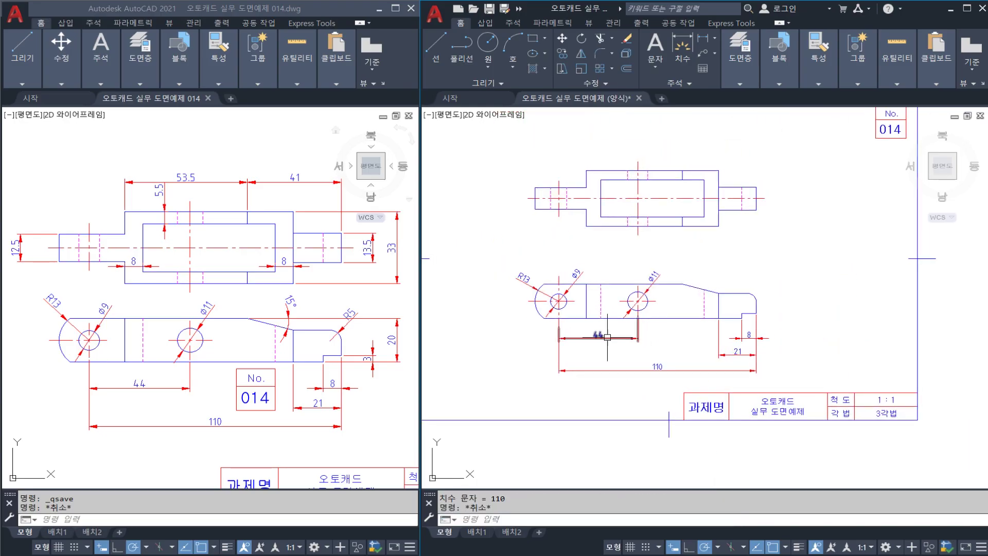
Add an angular dimension between the lower view's top edge and the sloped edge.
middle_drag(689, 324, 596, 325)
scroll(623, 302, up, 2)
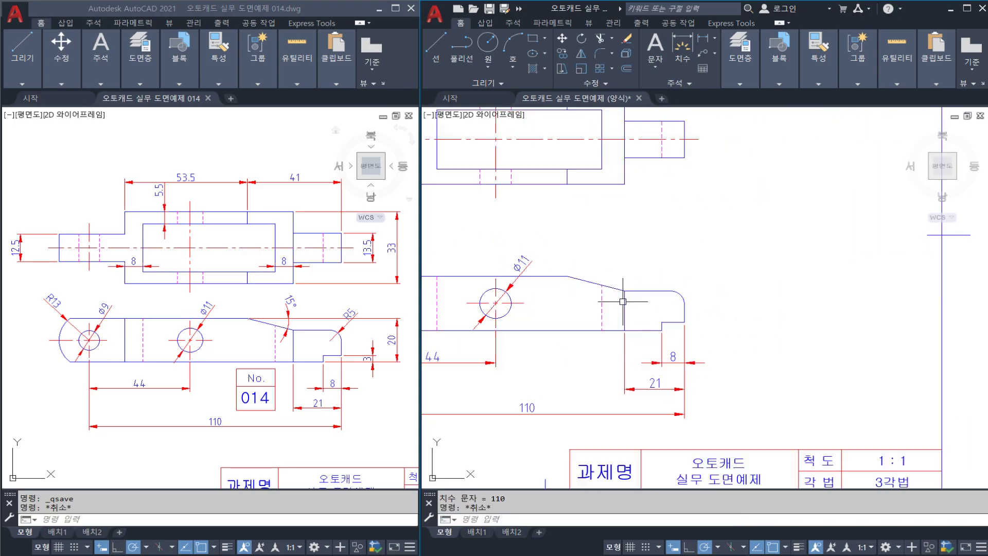
text(dan)
key(space)
key(Escape)
key(Escape)
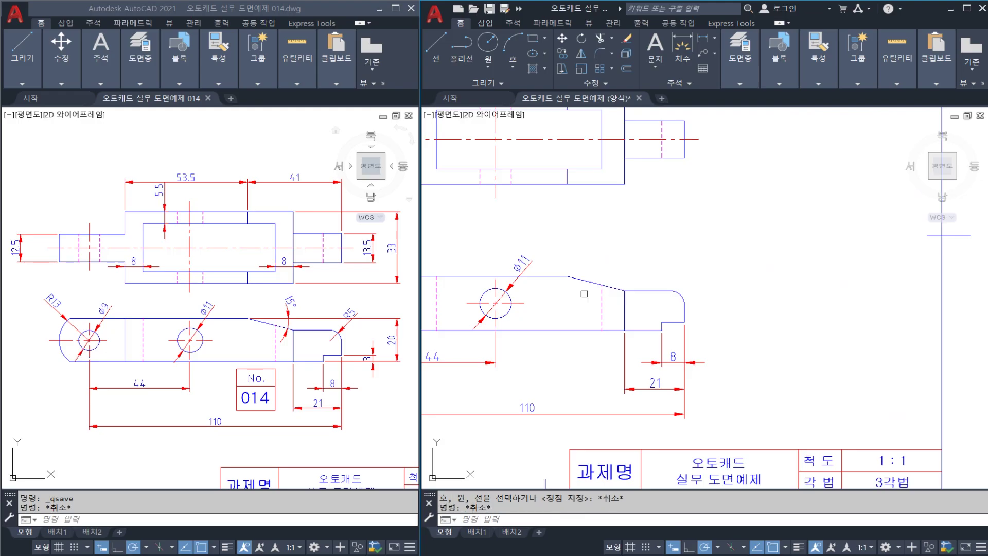
key(space)
click(585, 280)
click(555, 276)
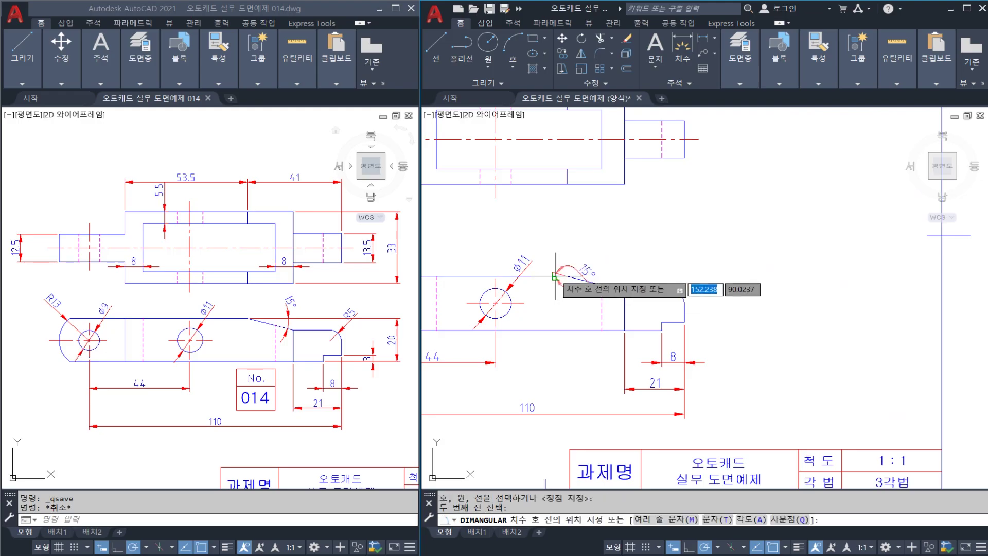
scroll(609, 287, up, 2)
click(616, 285)
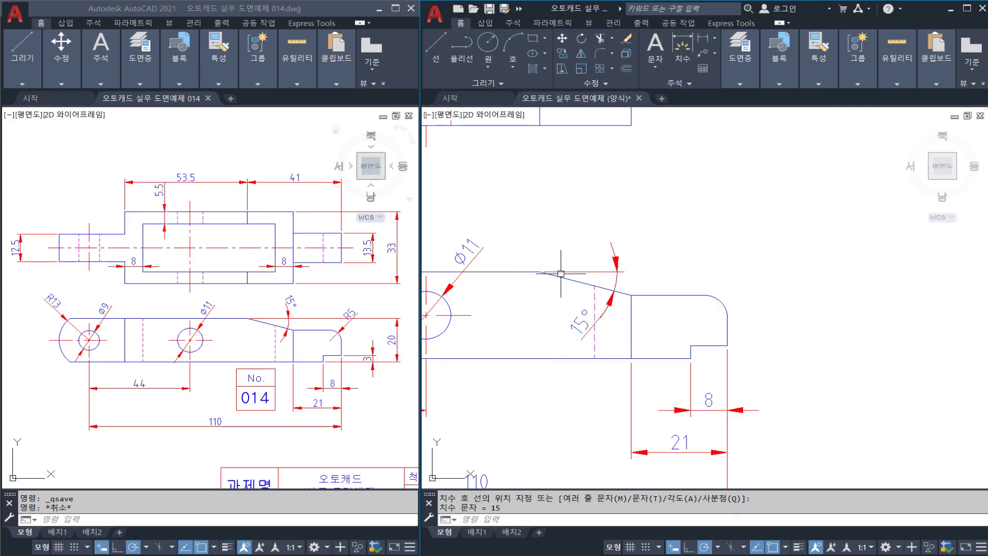
Move the angular dimension's text above the lower view's top edge.
click(578, 332)
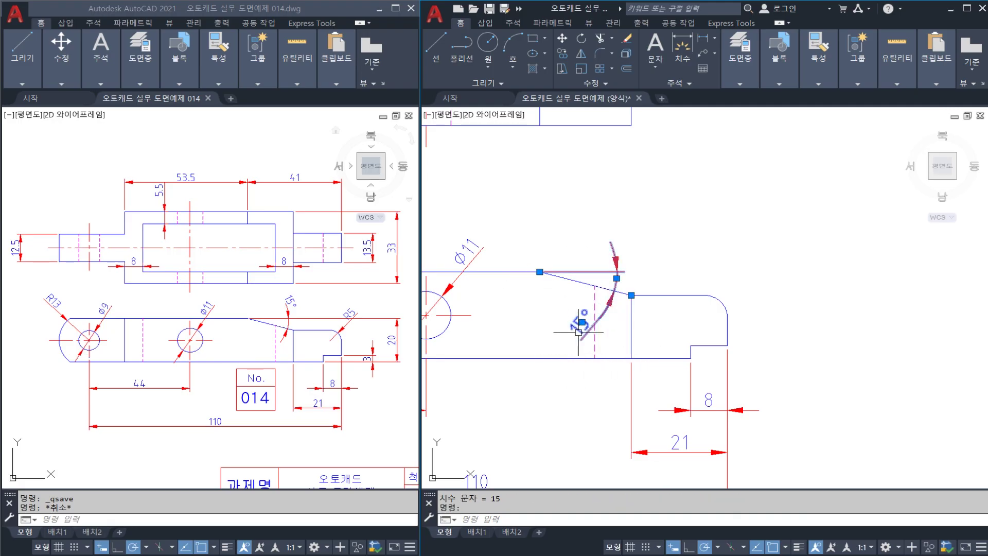
click(582, 322)
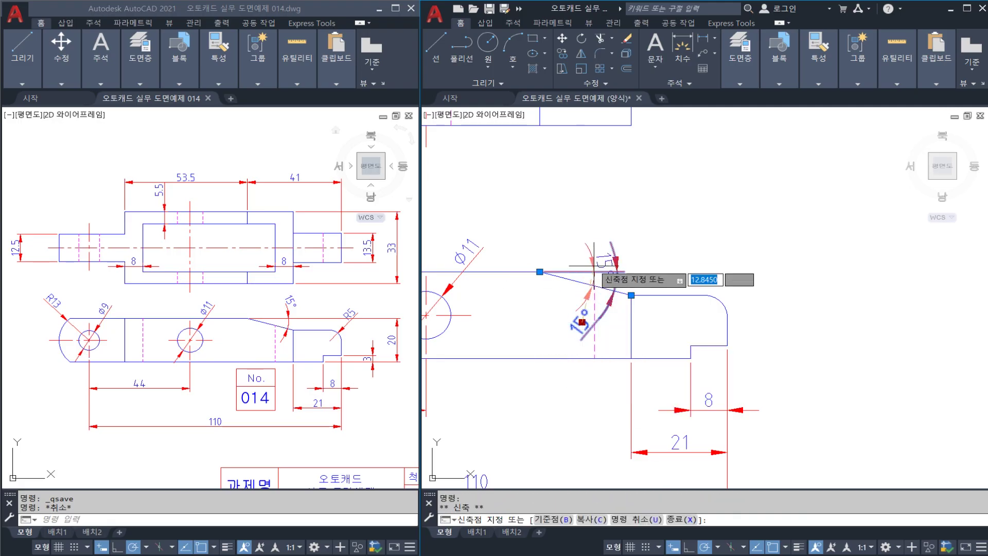
click(610, 242)
key(Escape)
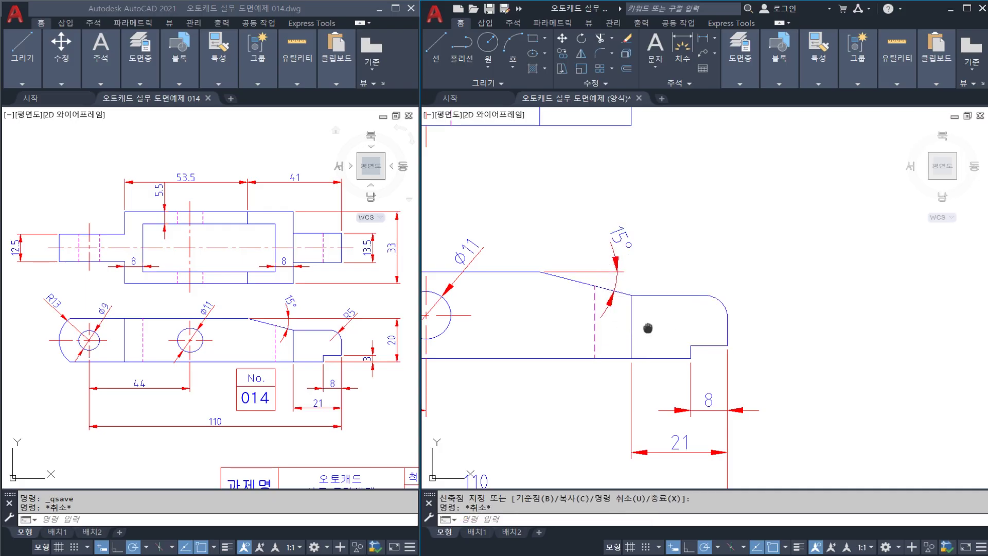
Add a radius dimension to the rounded upper corner at the lower view's right end.
middle_drag(648, 328, 638, 313)
text(dra)
key(space)
click(710, 288)
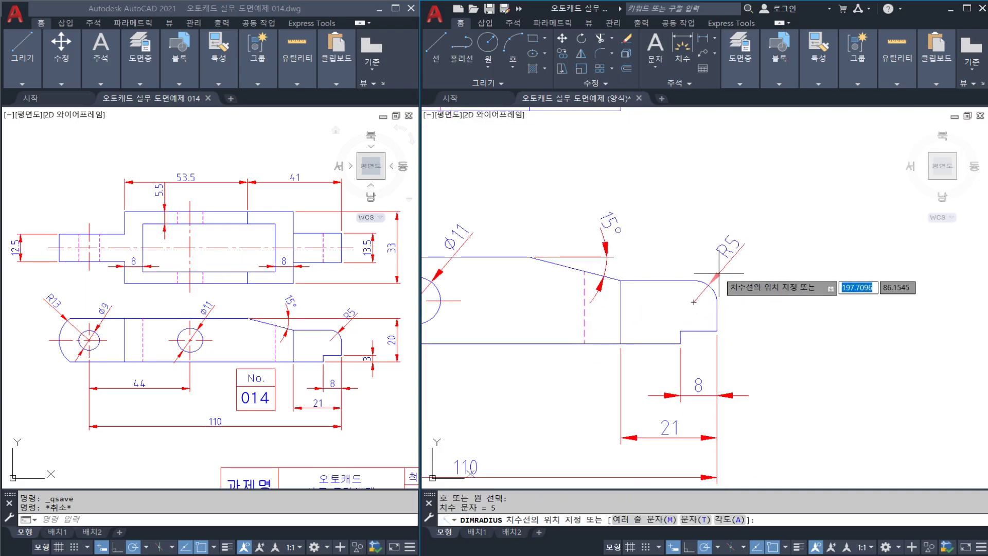
click(694, 302)
Dimension the notch's height at the lower view's right end, placing the dimension line to the right of the part.
middle_drag(733, 336, 668, 305)
text(dli)
key(space)
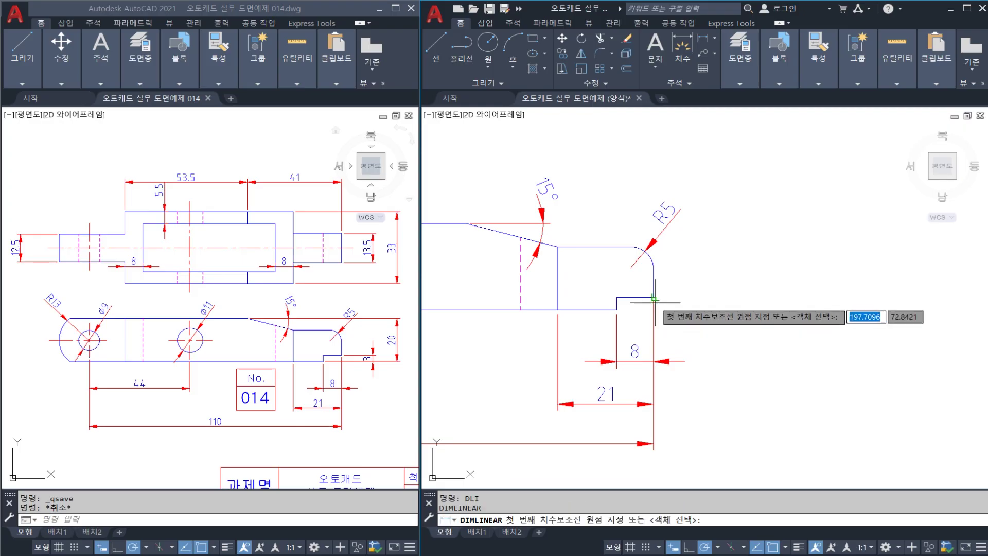
click(651, 298)
key(Escape)
key(space)
click(653, 298)
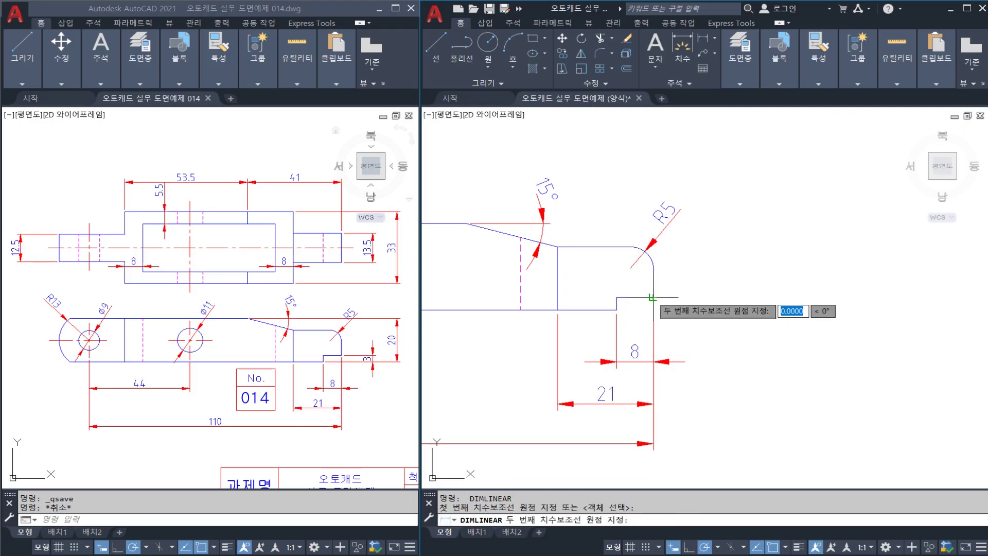
click(617, 310)
scroll(666, 297, down, 4)
middle_drag(684, 298, 664, 327)
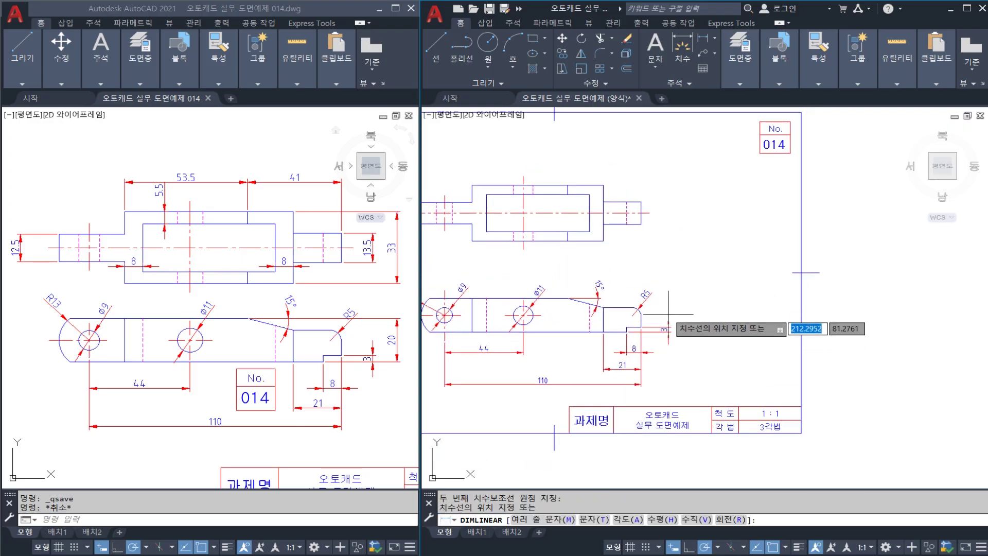
scroll(664, 328, up, 2)
click(669, 329)
Dimension the lower view's overall height, placing it to the right of the notch height dimension.
key(space)
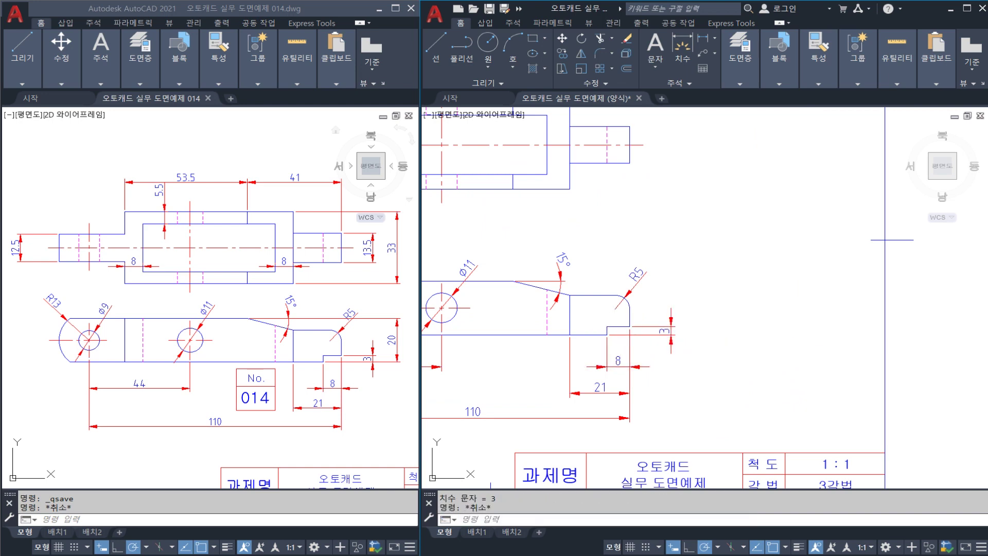
click(607, 335)
click(513, 281)
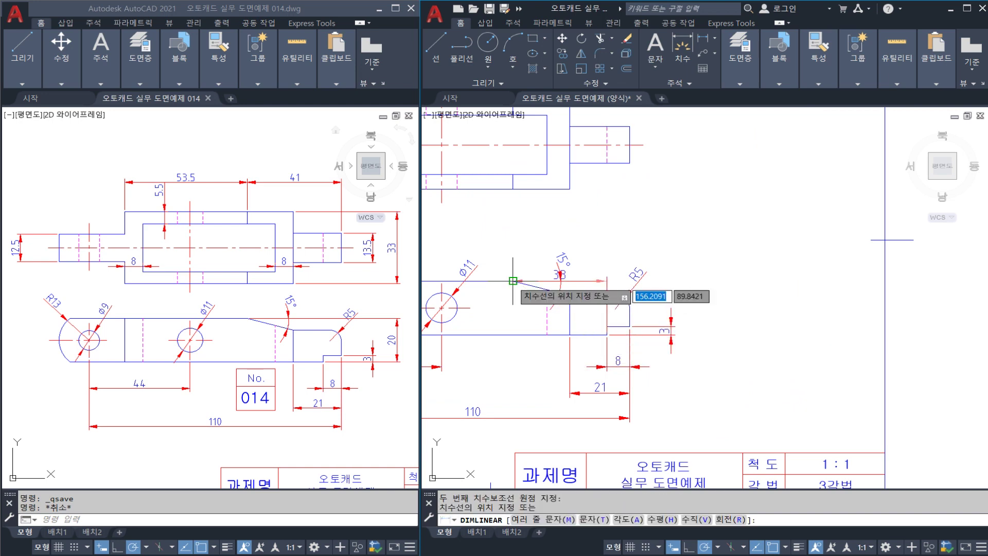
click(707, 308)
key(Escape)
Dimension the height of the upper view's left tab, placing the dimension line to the left of the tab.
middle_drag(620, 218, 680, 255)
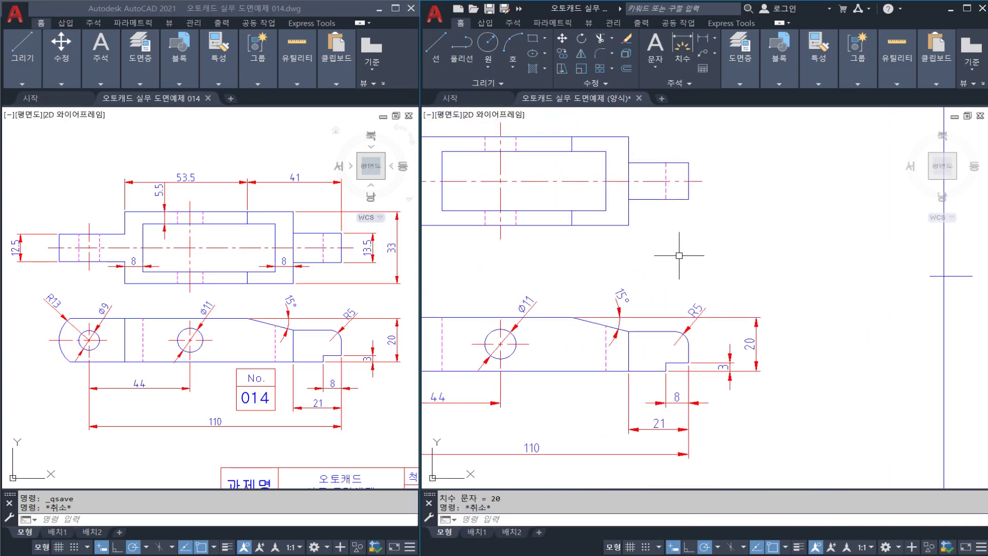
mouse_move(581, 188)
middle_down()
mouse_move(633, 205)
mouse_move(601, 215)
middle_up()
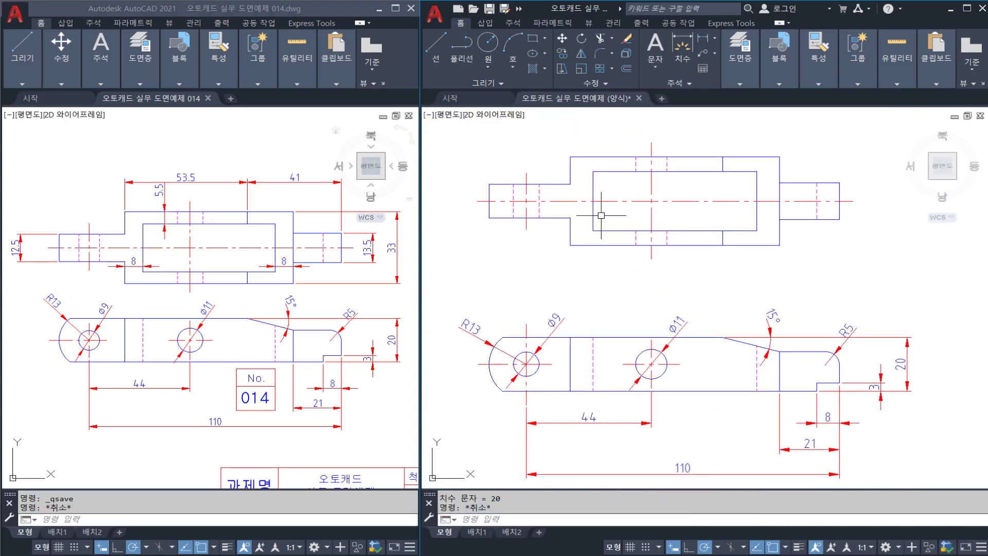
text(DLI)
key(Return)
click(489, 219)
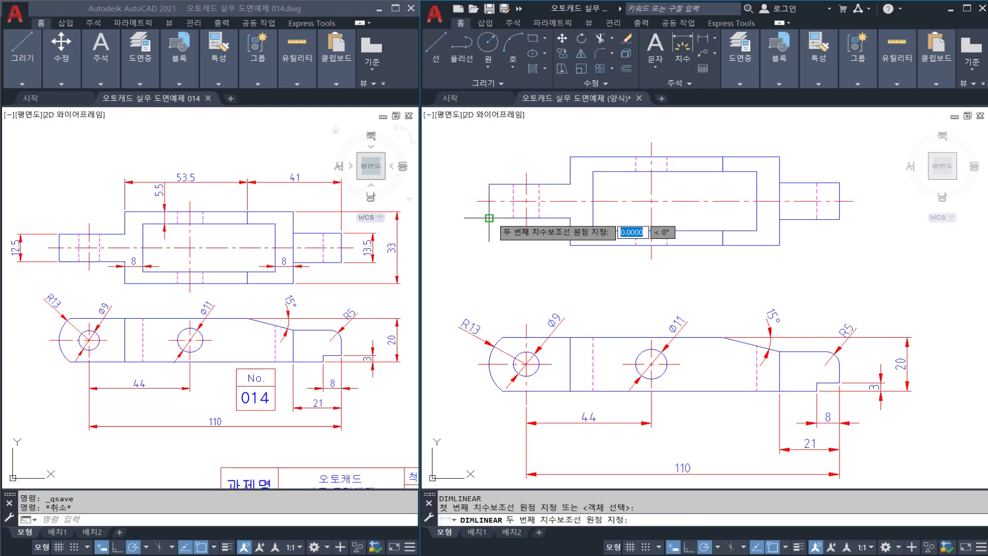
click(489, 183)
click(451, 229)
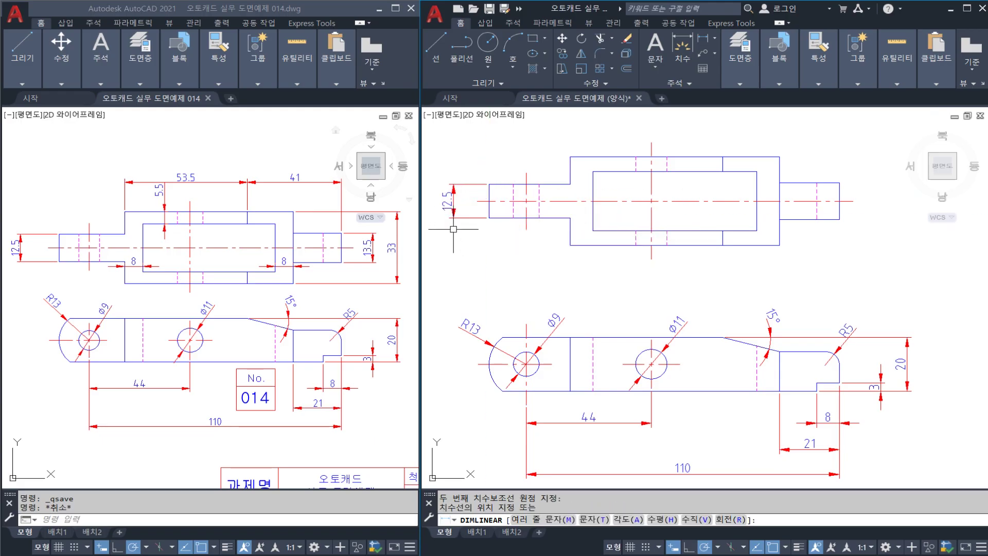
Dimension the thickness of the frame's left wall in the upper view, placing it just below the horizontal centerline.
middle_drag(543, 221, 550, 249)
key(space)
click(563, 232)
click(585, 240)
click(576, 235)
Dimension the thickness of the frame's top wall in the upper view, near its left end.
key(space)
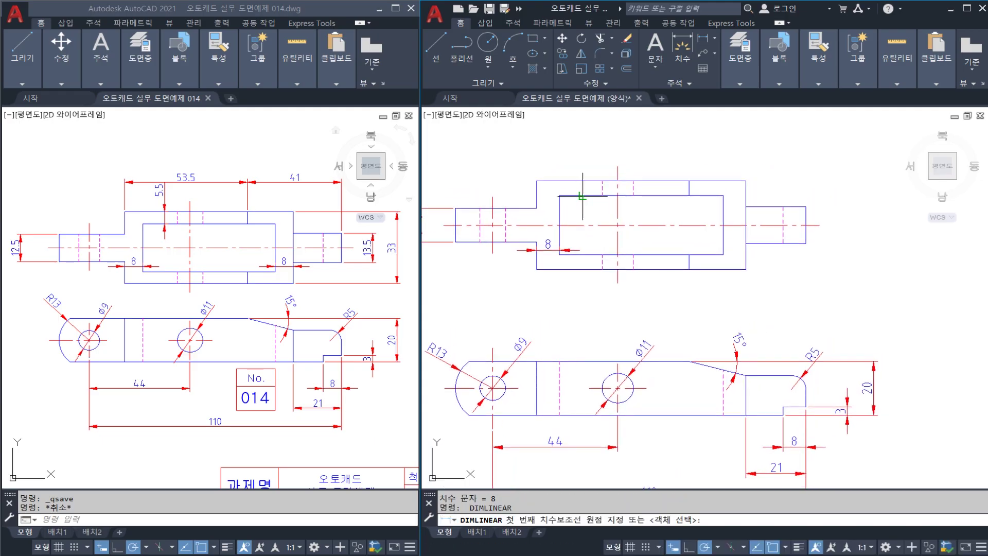
click(582, 195)
click(582, 181)
click(583, 181)
middle_drag(583, 182, 564, 213)
Dimension the horizontal distance from the frame's upper-left corner to the vertical edge line near its right end, placing it above the upper view.
text(DLI)
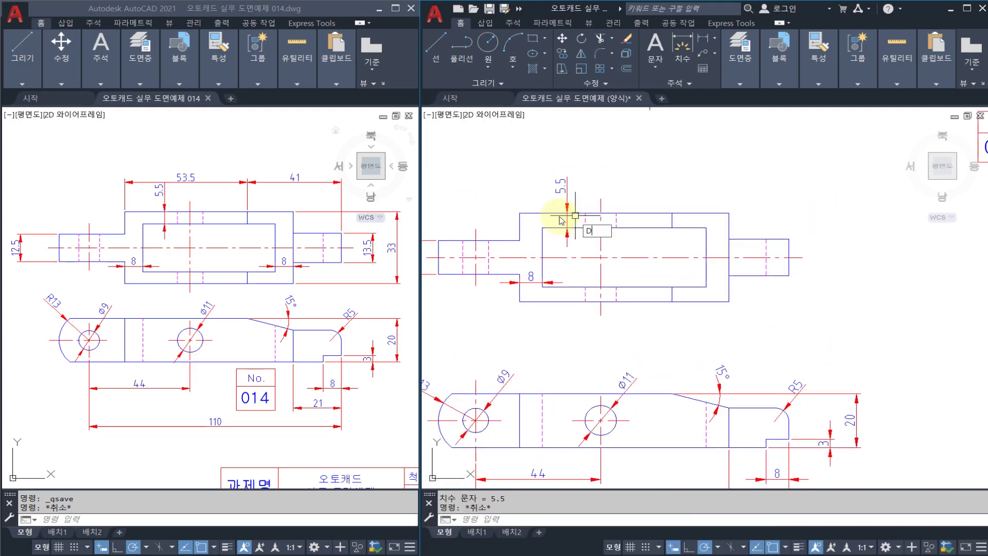
key(Return)
click(519, 212)
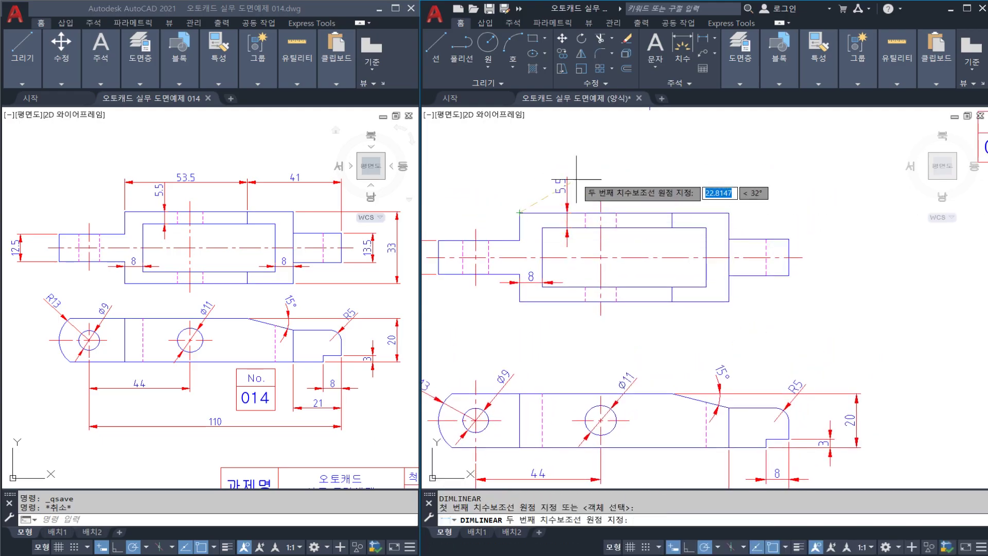
click(672, 213)
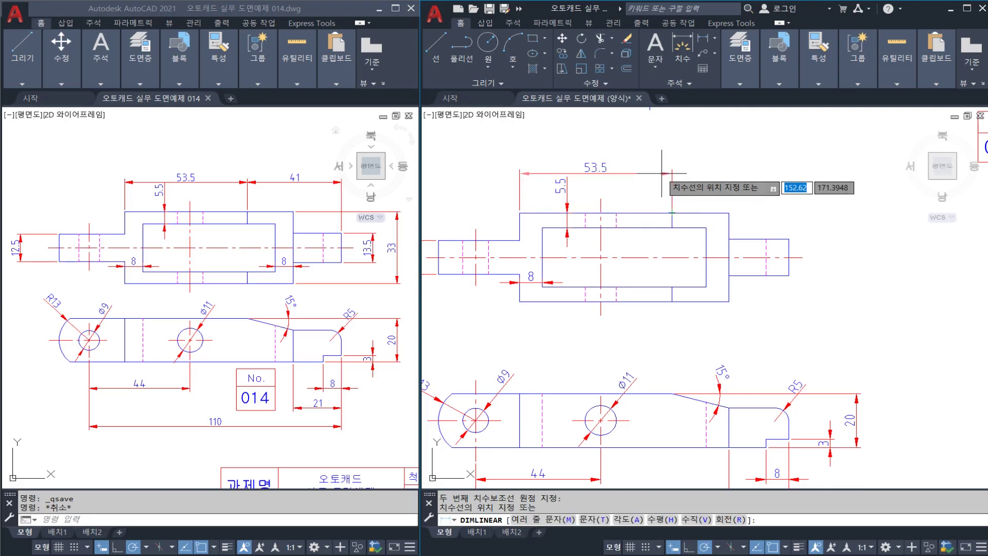
click(661, 173)
middle_drag(669, 205, 584, 221)
Dimension the horizontal distance from that vertical edge line to the right tab's end, aligning it with the neighbouring dimension above the view.
key(Return)
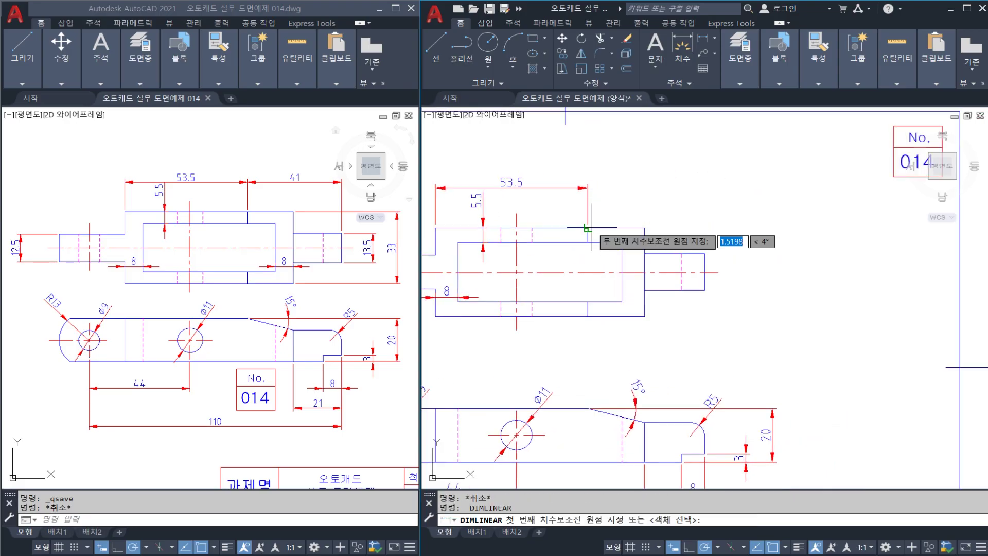
click(587, 227)
click(705, 254)
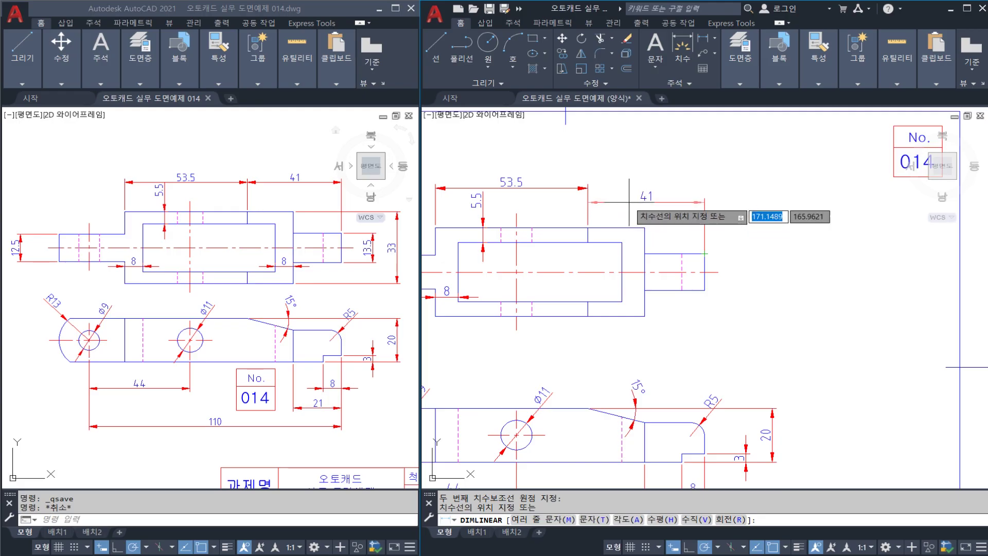
click(594, 188)
middle_drag(688, 245, 625, 230)
Dimension the thickness of the frame's right wall in the upper view, placing it below the horizontal centerline.
key(Return)
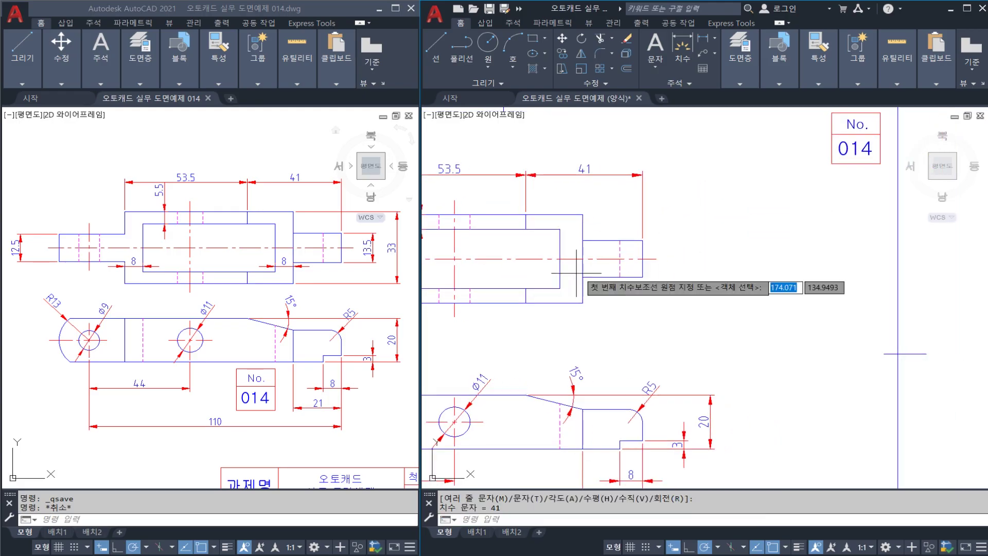
scroll(559, 282, up, 3)
click(559, 290)
click(617, 261)
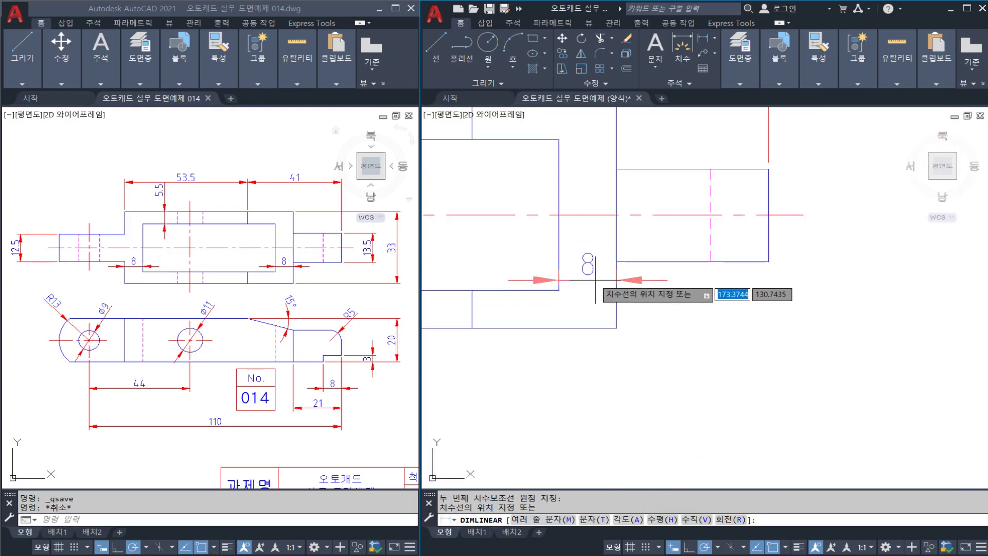
click(592, 279)
scroll(592, 279, down, 4)
Dimension the right tab's height in the upper view, aligning the dimension line with the notch height dimension of the lower view.
key(Return)
click(664, 266)
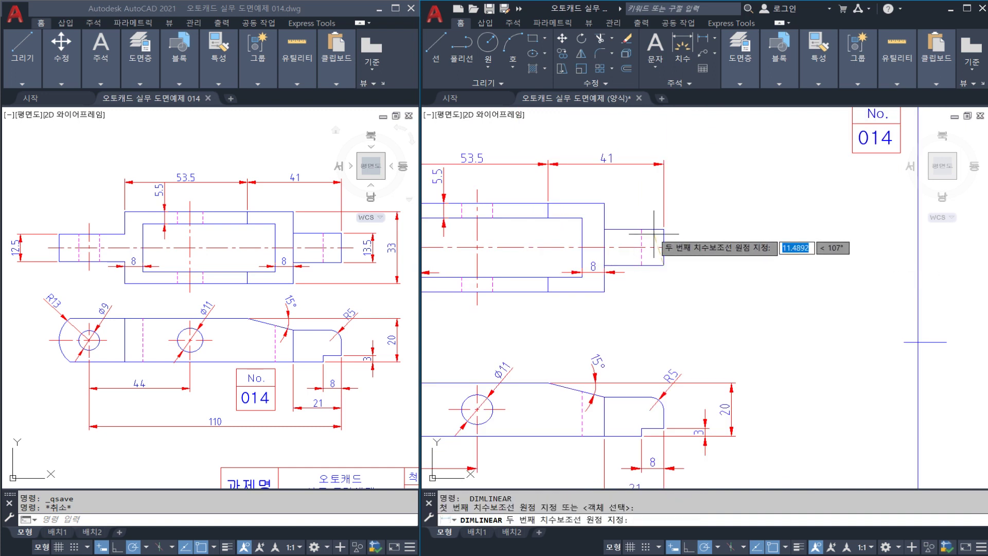
click(664, 229)
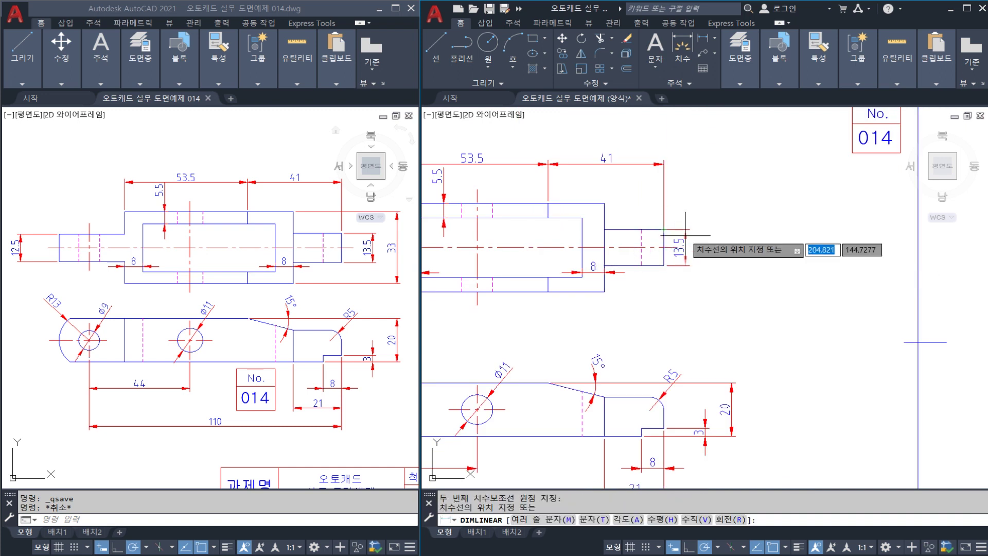
click(703, 409)
Dimension the frame's overall height in the upper view, aligning it with the lower view's overall height dimension.
key(Return)
click(604, 291)
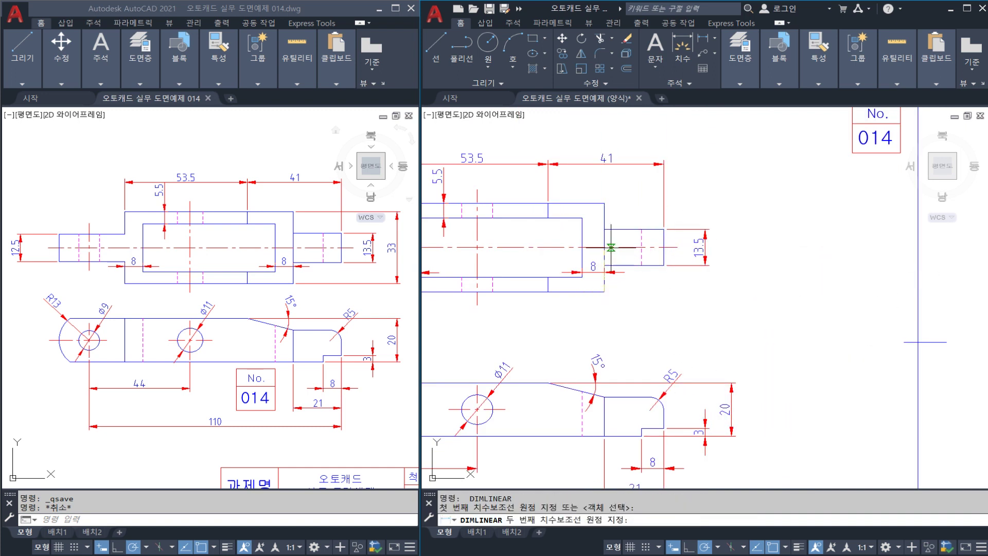
click(604, 203)
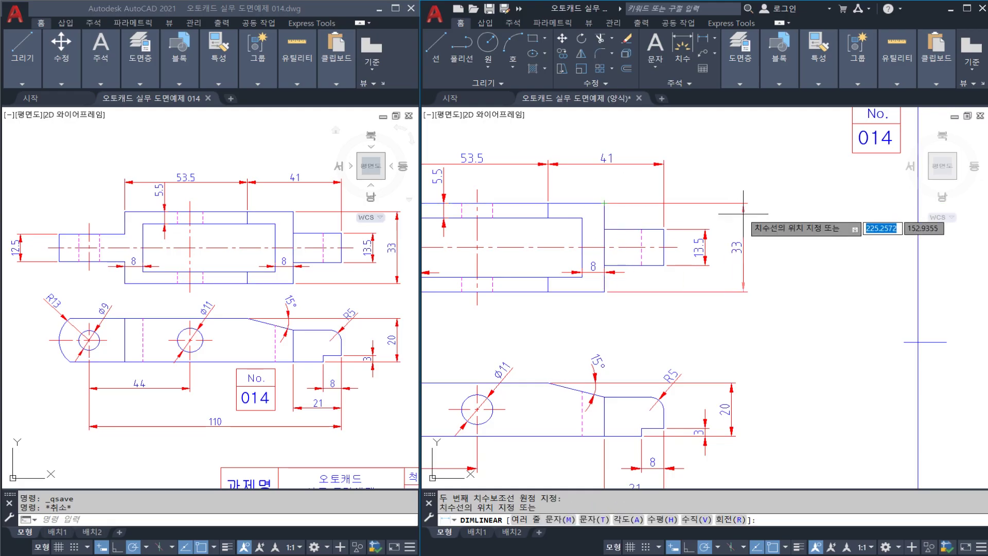
click(731, 380)
scroll(743, 250, down, 2)
mouse_move(595, 272)
middle_down()
mouse_move(653, 255)
mouse_move(724, 271)
middle_up()
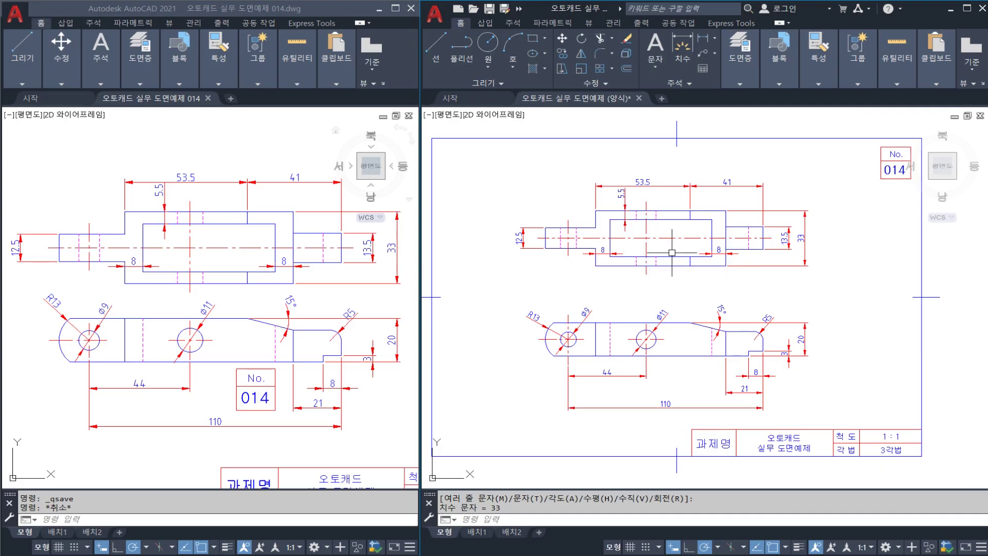
Move the upper view with all its dimensions straight down about 12 units, closer to the lower view.
key(Return)
click(820, 279)
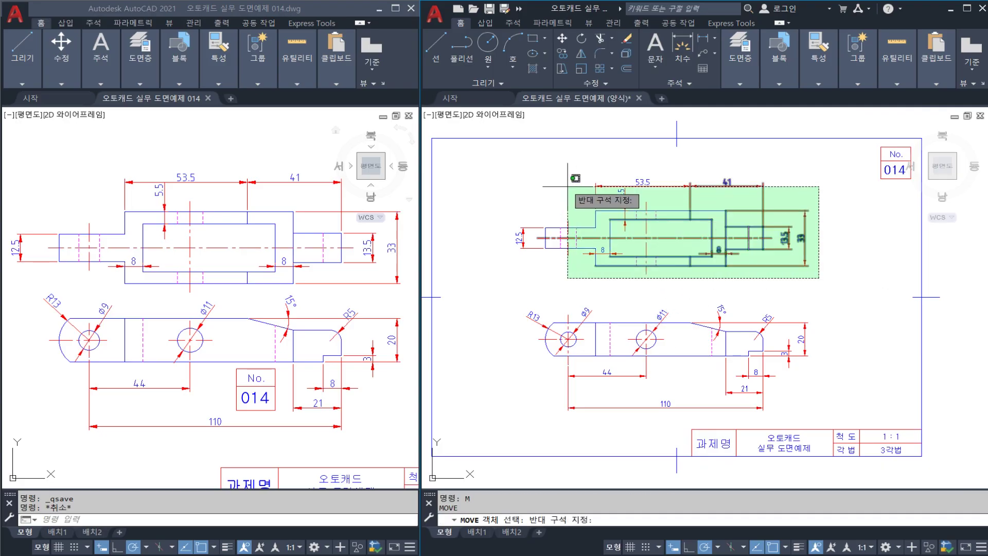
click(476, 148)
key(Return)
click(495, 181)
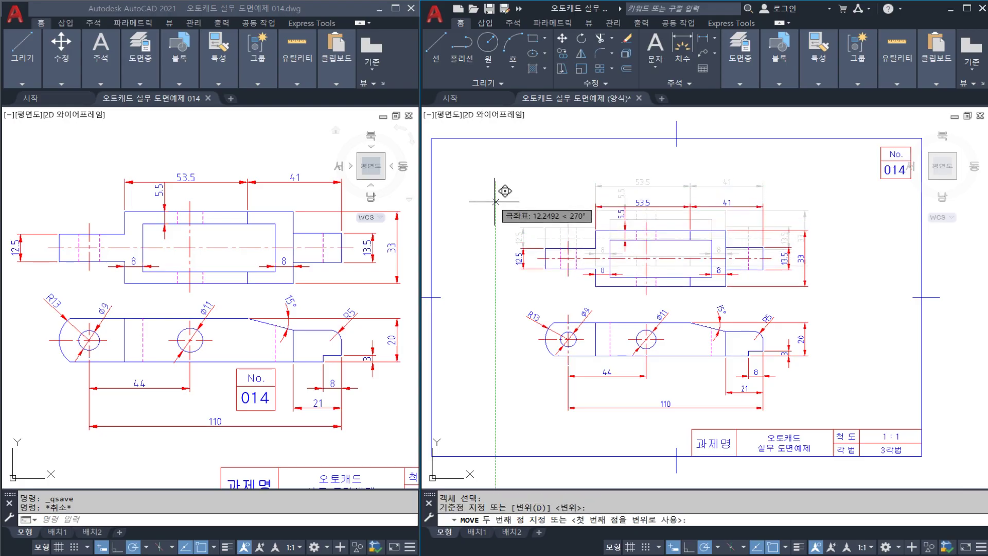
click(496, 204)
Move both dimensioned views together straight up about 4 units within the border, and save the drawing.
key(Escape)
key(Escape)
key(Return)
click(820, 415)
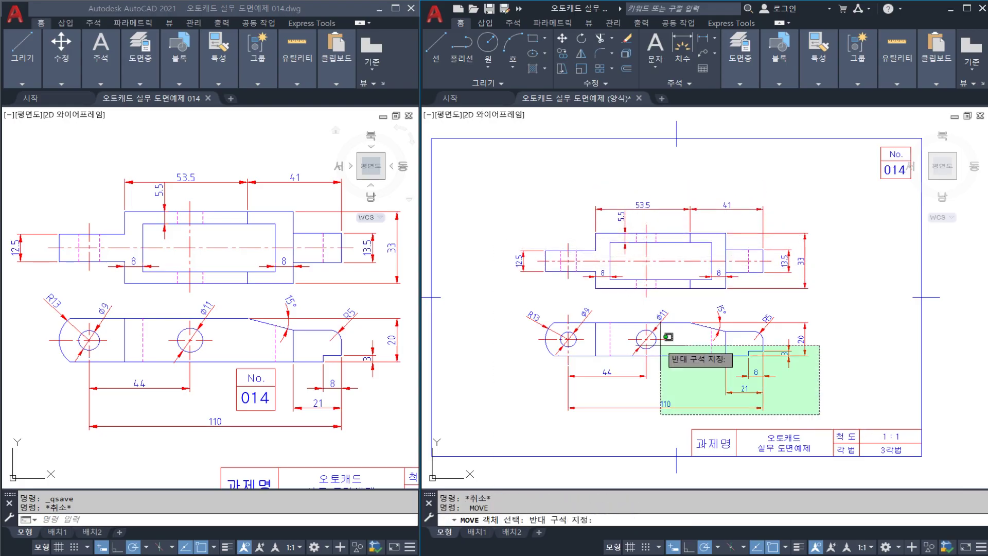
click(475, 172)
key(Return)
click(495, 283)
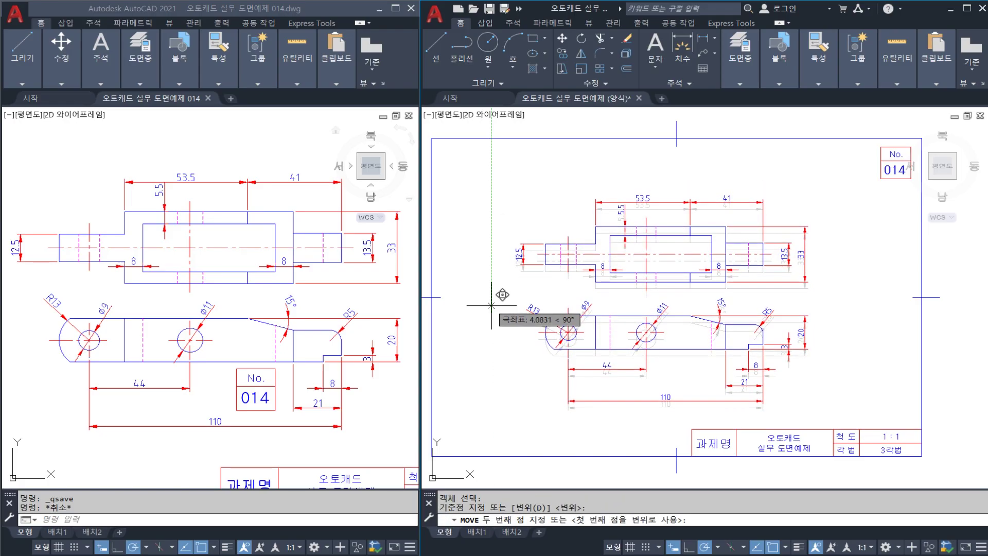
key(Escape)
middle_drag(739, 253, 775, 252)
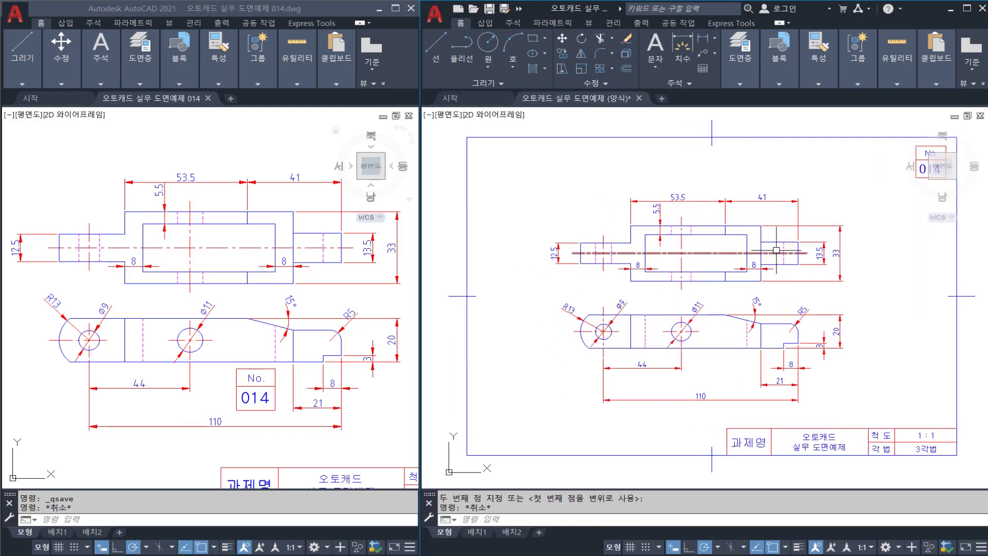
key(ctrl+s)
Shorten the left extension line of the 110 dimension so that it starts just below the 44 dimension line.
scroll(596, 347, up, 4)
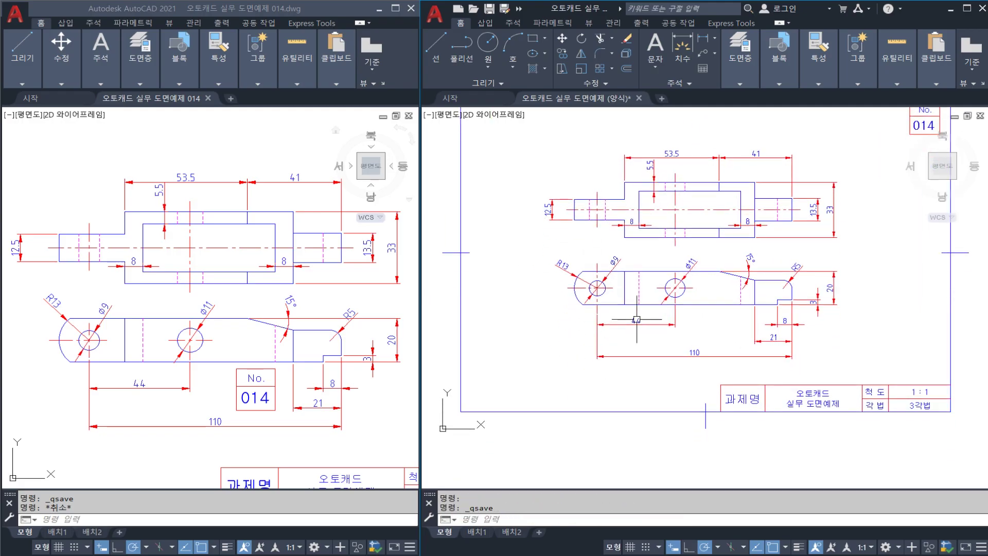
click(614, 326)
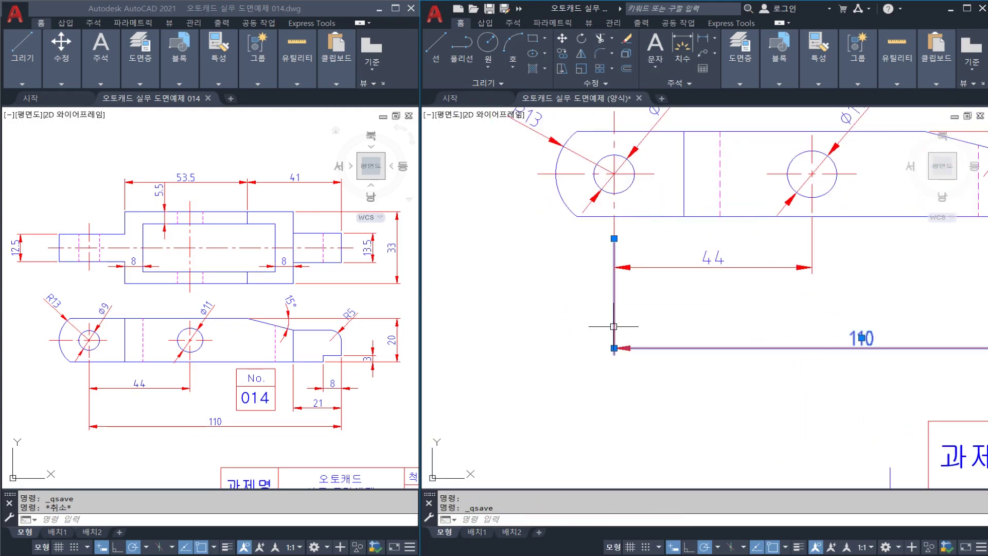
click(614, 238)
key(Escape)
middle_drag(614, 318, 573, 315)
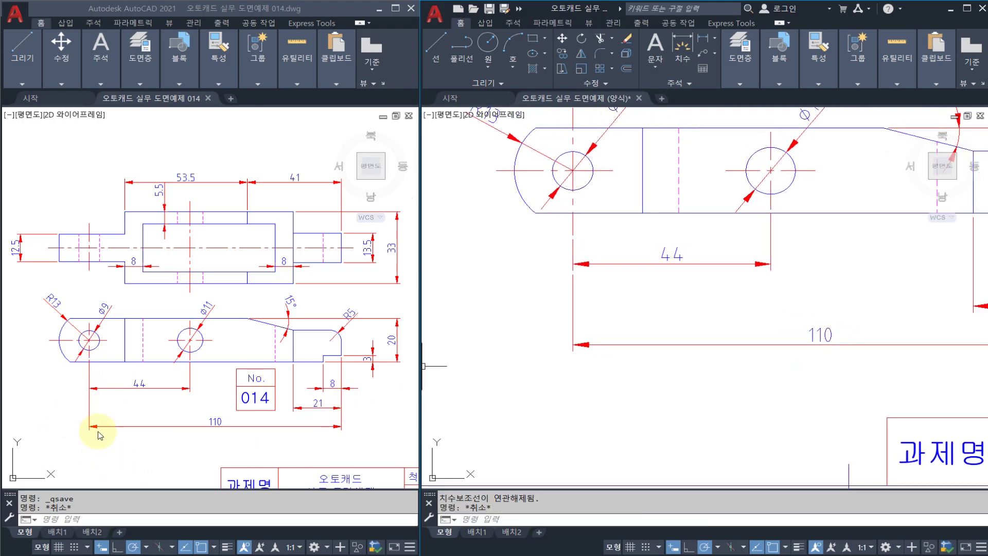
Examine the left extension lines of the 44 and 110 dimensions below the small hole's centerline, comparing them with the reference.
click(690, 342)
key(Escape)
middle_drag(669, 321, 581, 351)
scroll(602, 338, down, 2)
scroll(582, 351, up, 2)
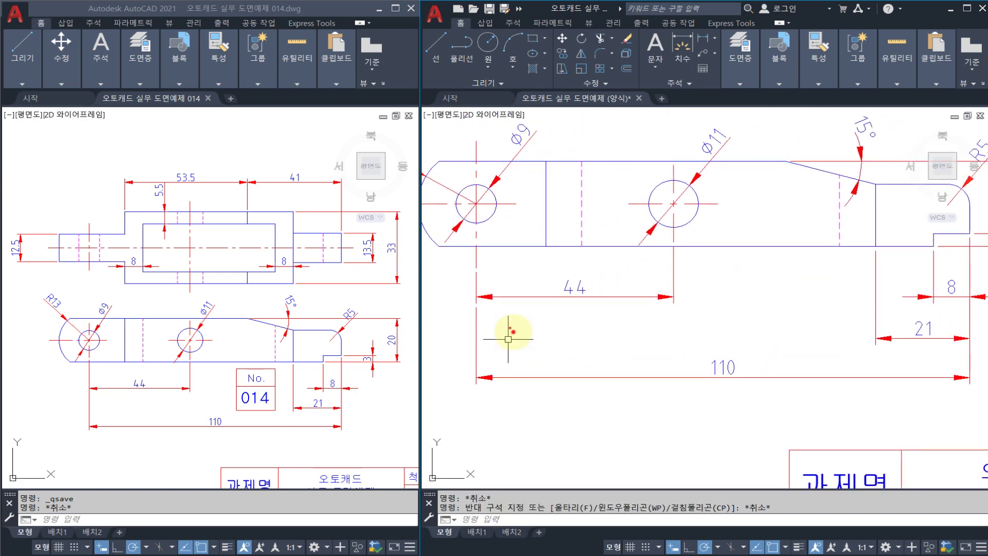
drag(513, 332, 438, 252)
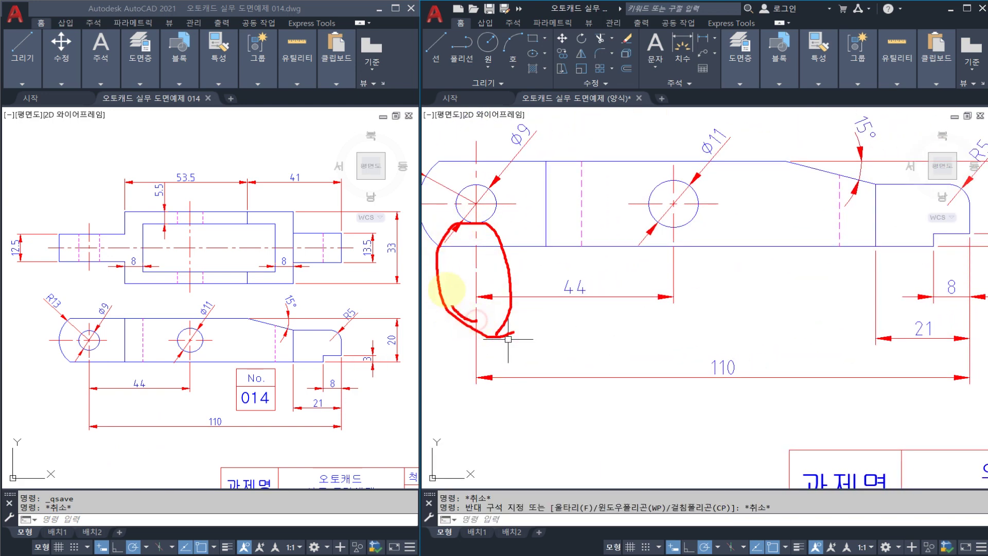
drag(447, 289, 493, 268)
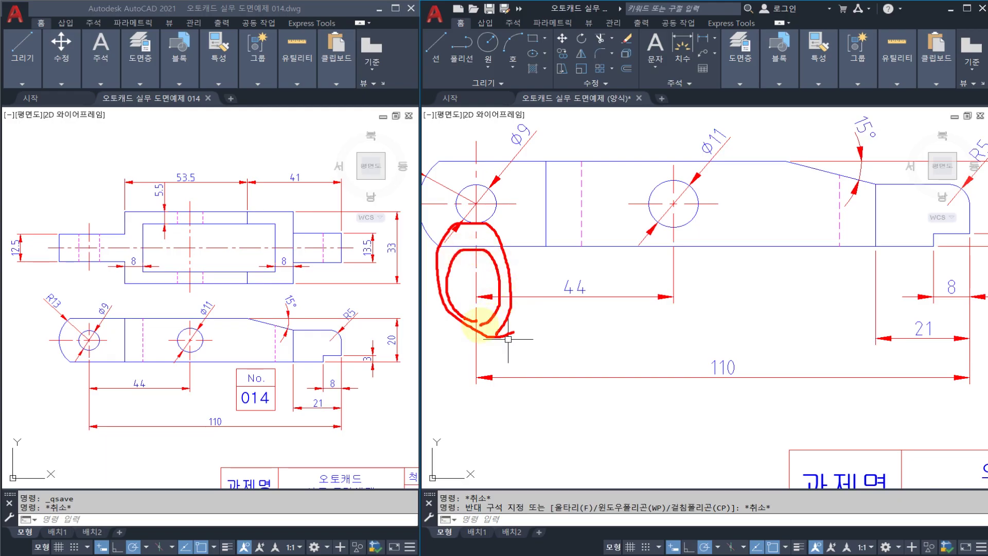
key(Escape)
click(476, 257)
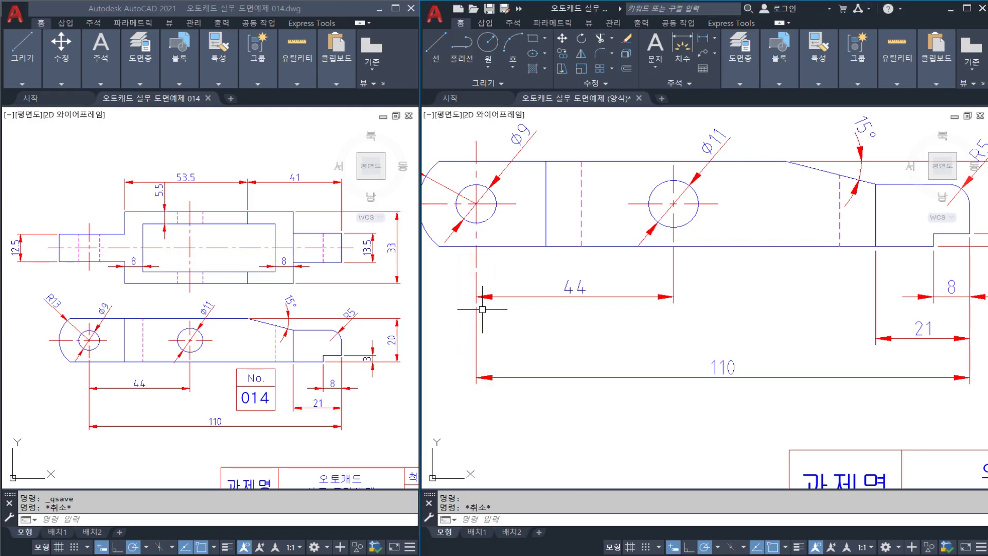
click(476, 319)
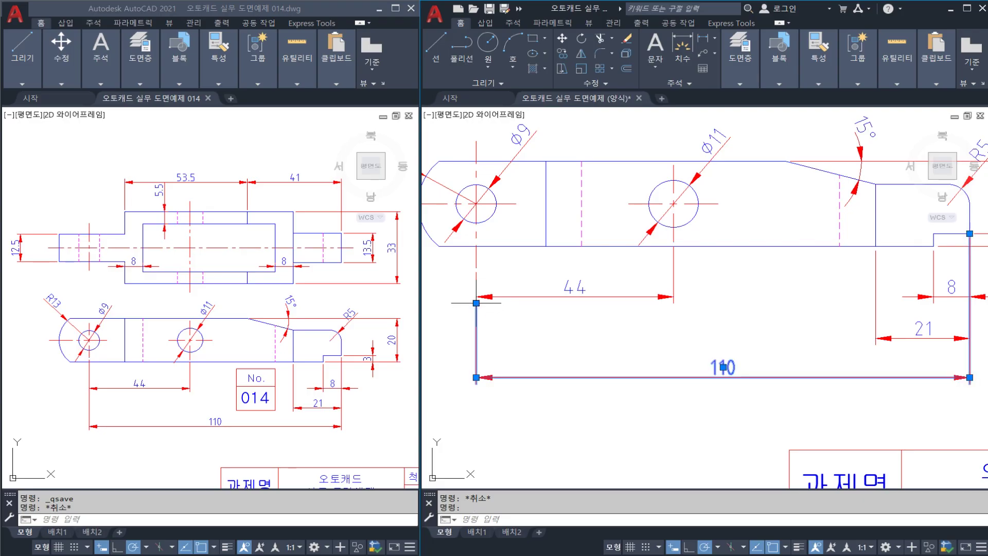
click(476, 303)
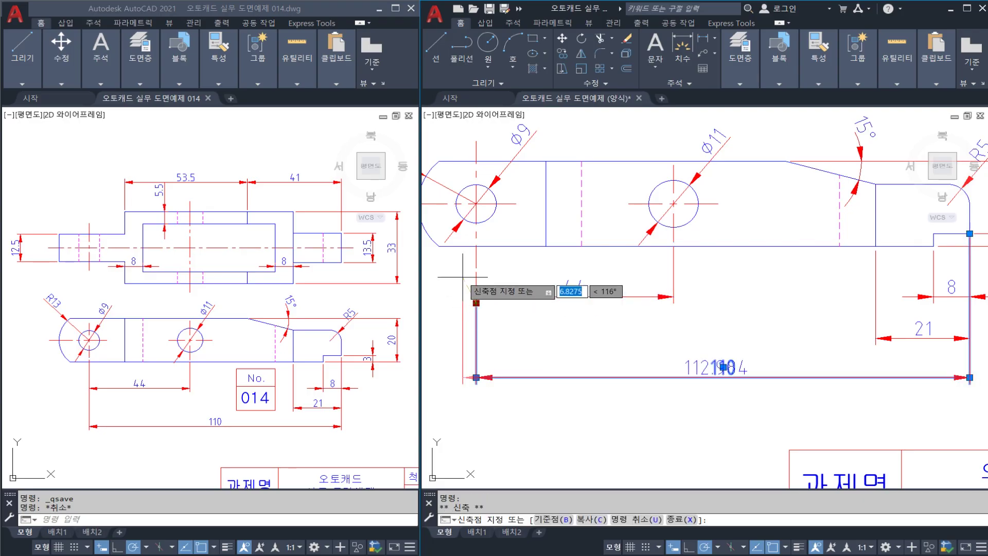
key(Escape)
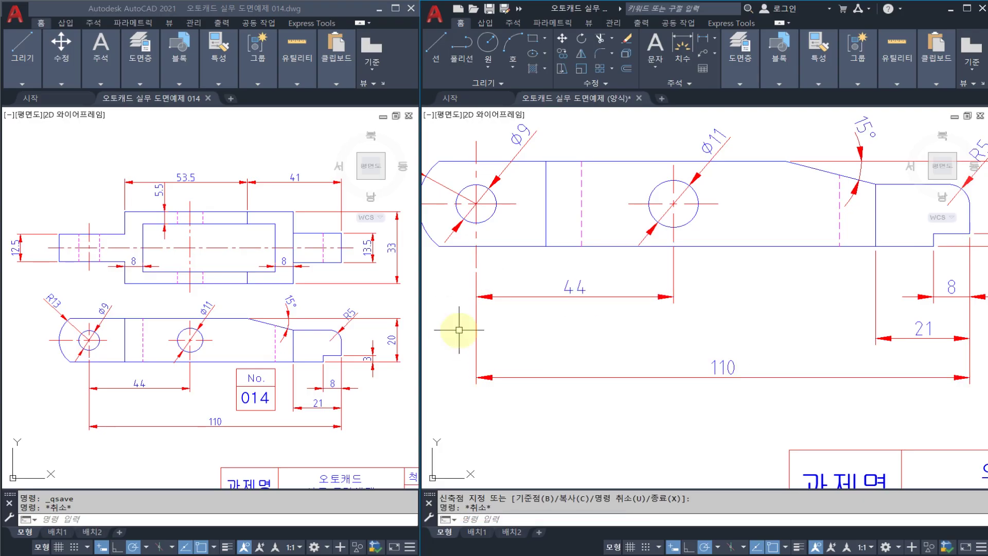
drag(477, 312, 470, 389)
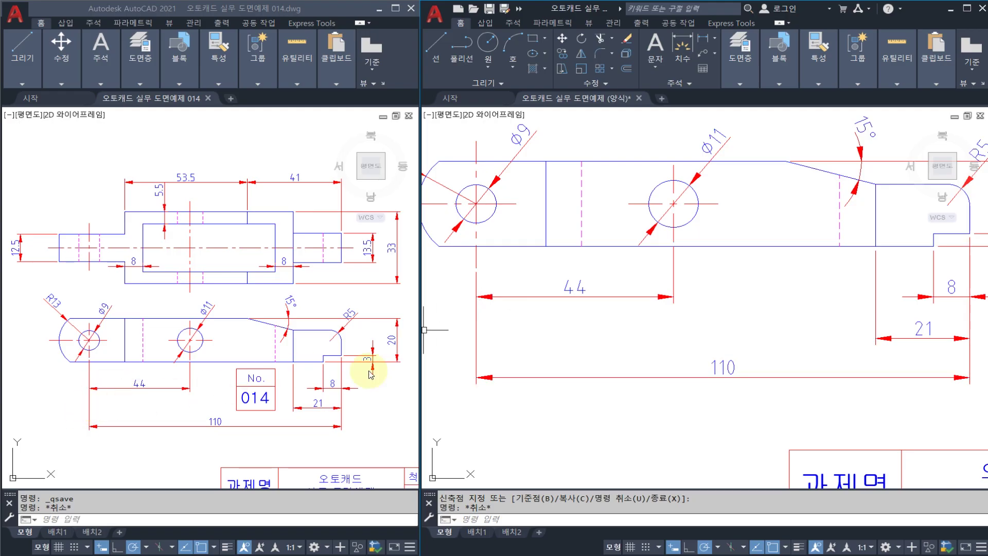
key(Escape)
Save the drawing with the adjusted 110 dimension.
scroll(581, 321, up, 3)
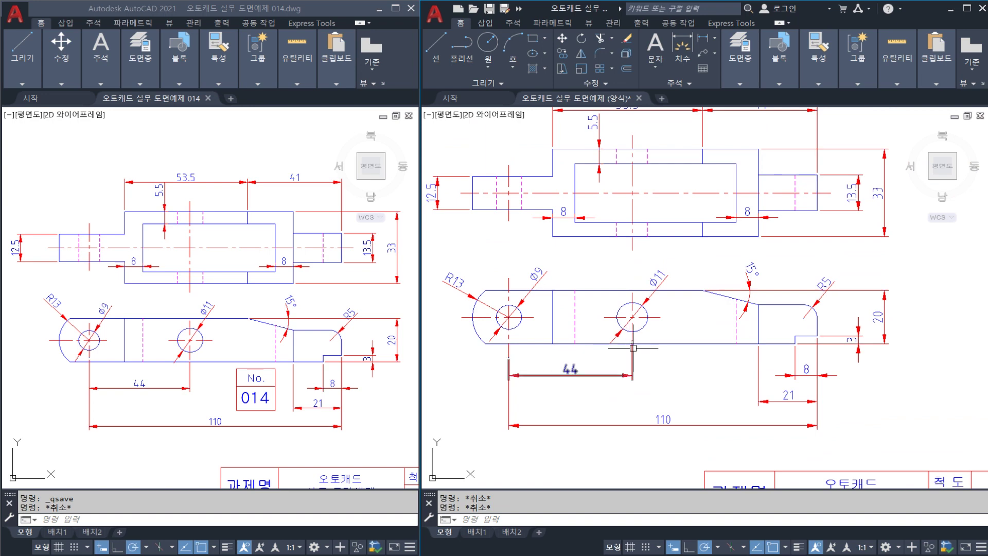
scroll(643, 337, down, 2)
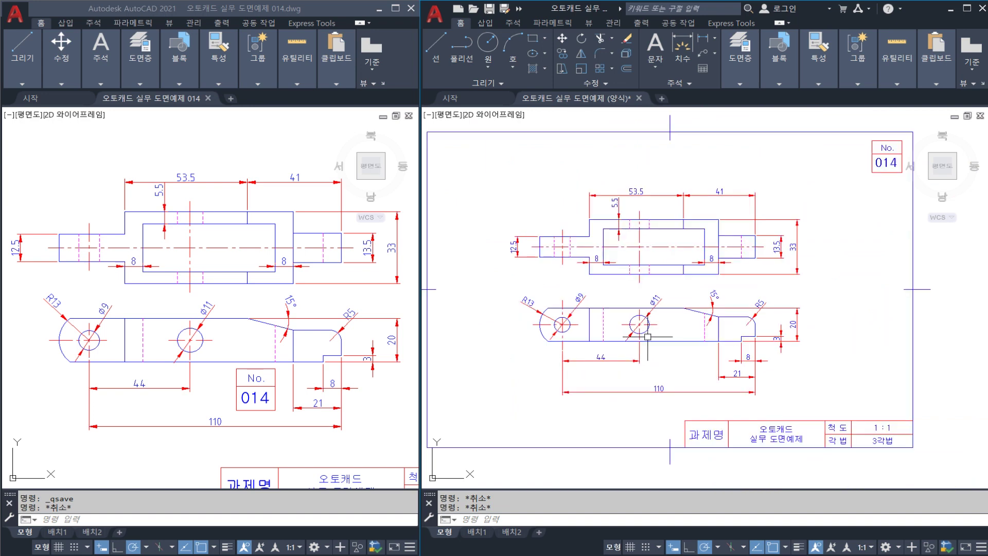
scroll(688, 318, up, 3)
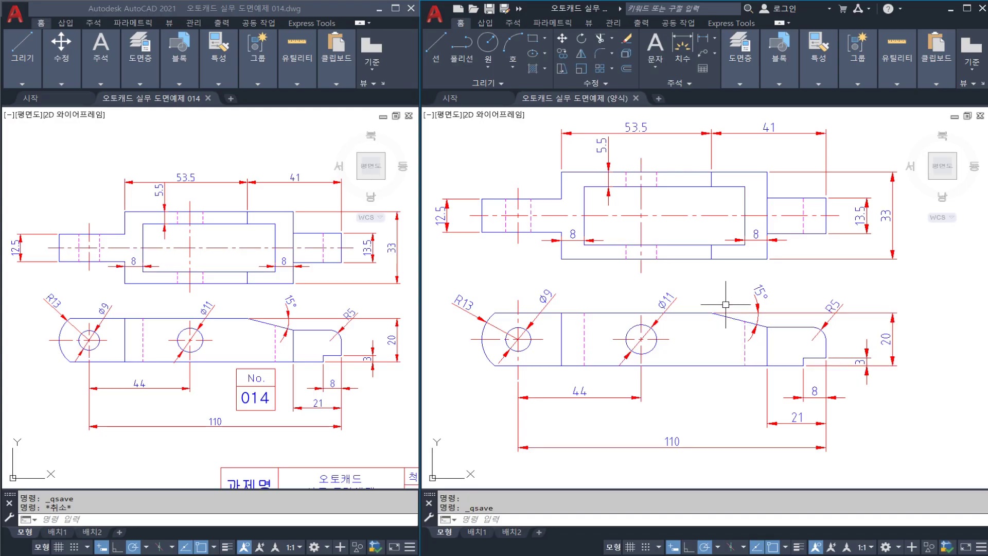
Switch to the reference drawing and examine where the 5.5 dimension meets the 53.5 dimension line.
click(263, 291)
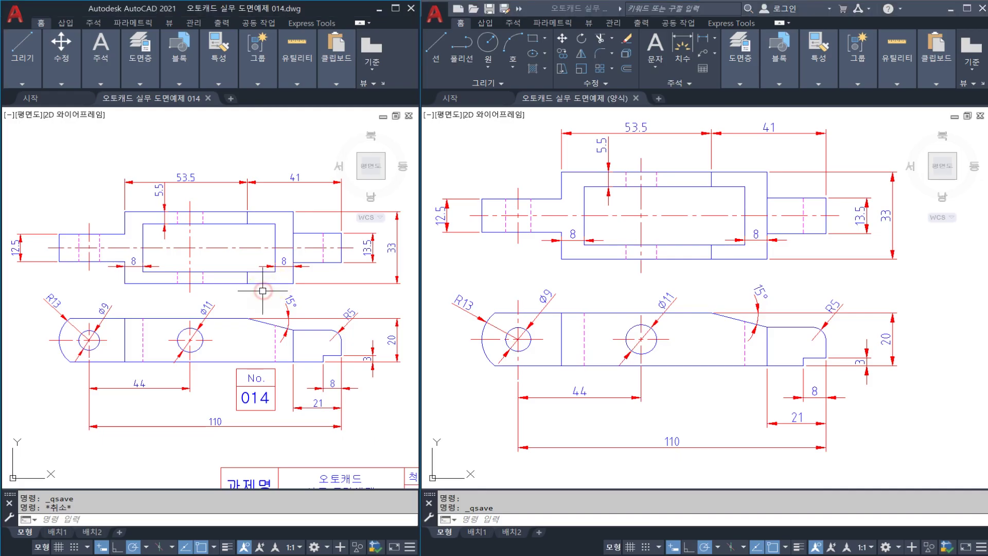
scroll(162, 170, up, 6)
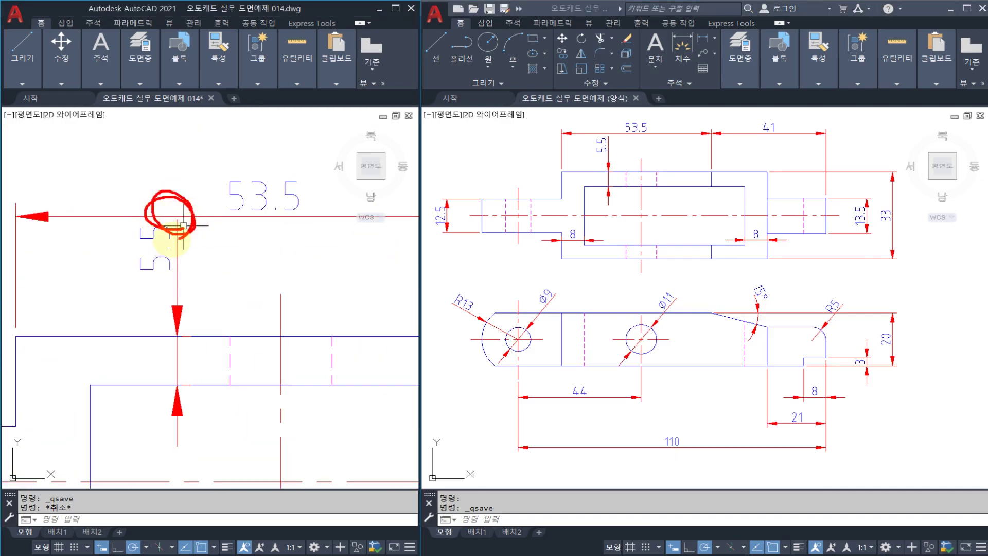
scroll(183, 225, down, 3)
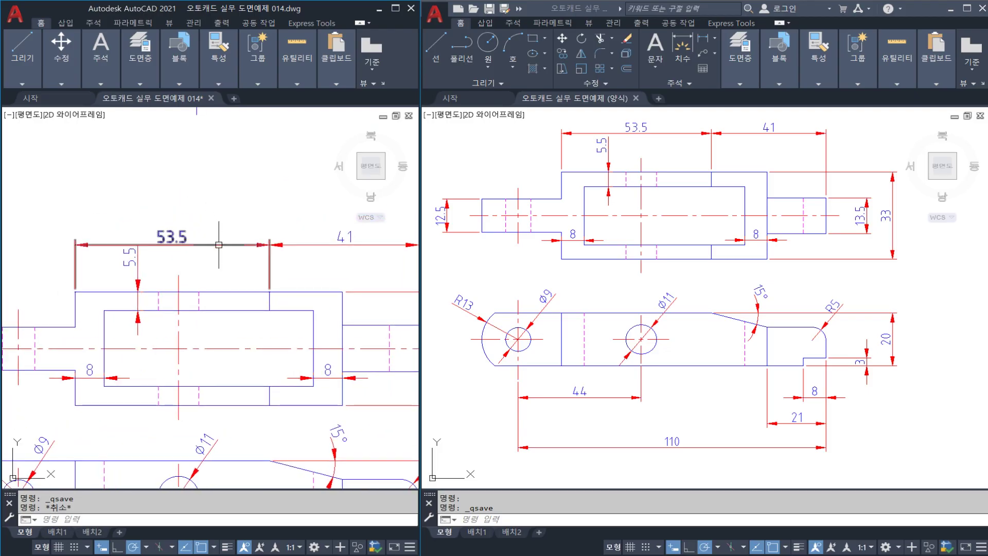
Move the 53.5 dimension slightly upward, away from the 5.5 dimension in the upper view.
click(203, 229)
text(m)
key(Return)
scroll(94, 229, up, 2)
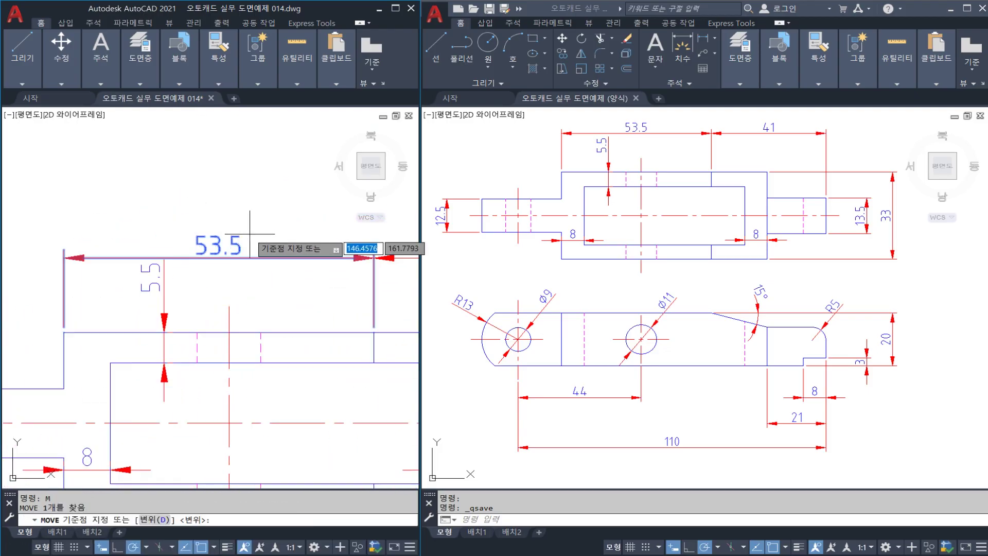
click(262, 240)
click(268, 230)
key(Escape)
scroll(177, 249, up, 2)
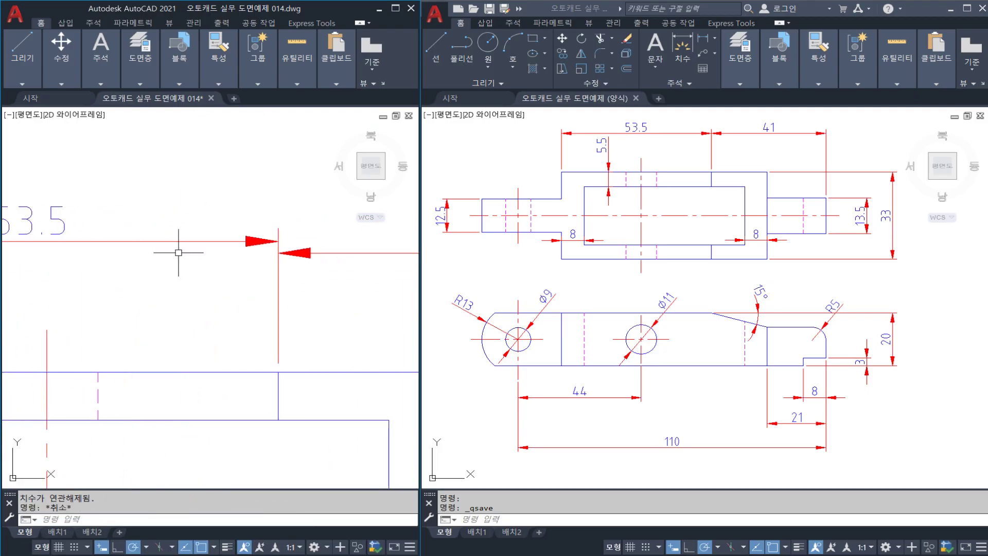
Stretch the 41 dimension line up to align with the 53.5 dimension line.
scroll(280, 257, down, 2)
scroll(280, 256, down, 2)
click(319, 257)
scroll(223, 260, up, 2)
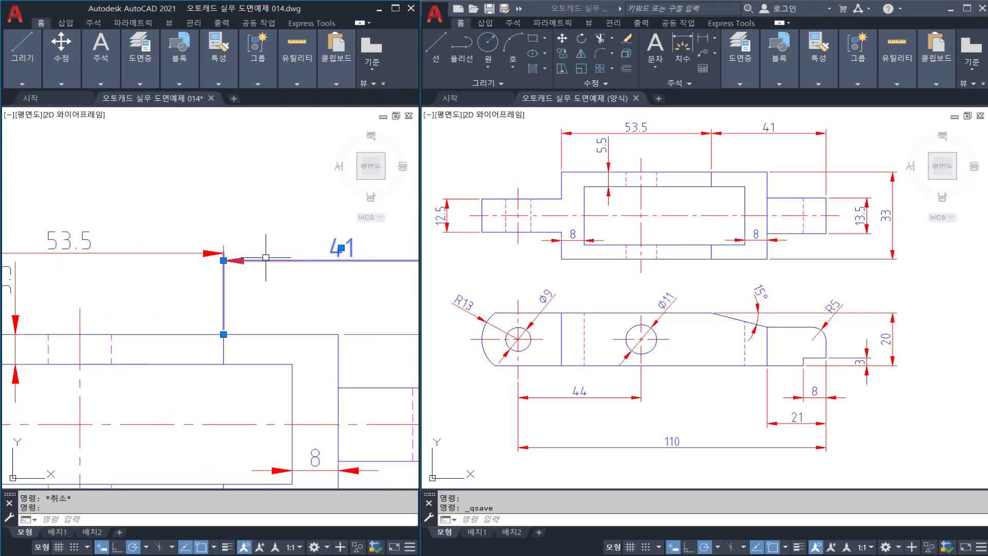
click(223, 260)
key(Escape)
scroll(247, 224, down, 3)
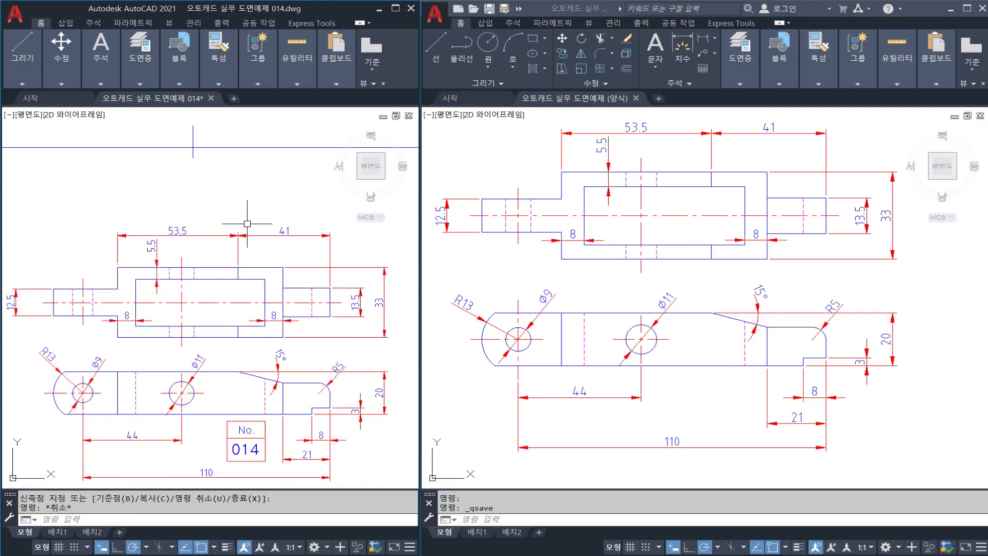
Switch to the reference drawing and examine the alignment of the adjacent 53.5 and 41 dimension lines.
click(540, 242)
scroll(545, 225, up, 4)
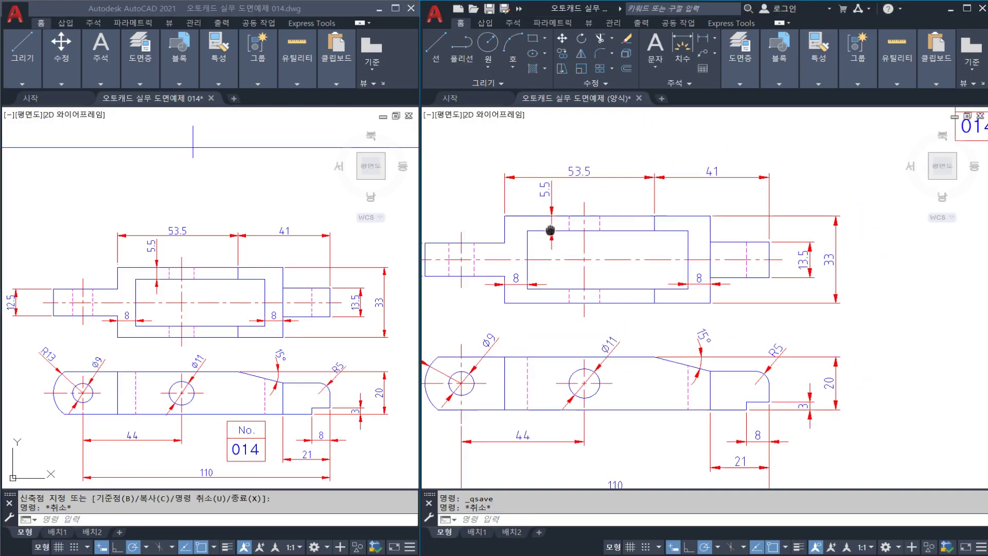
key(Escape)
key(Escape)
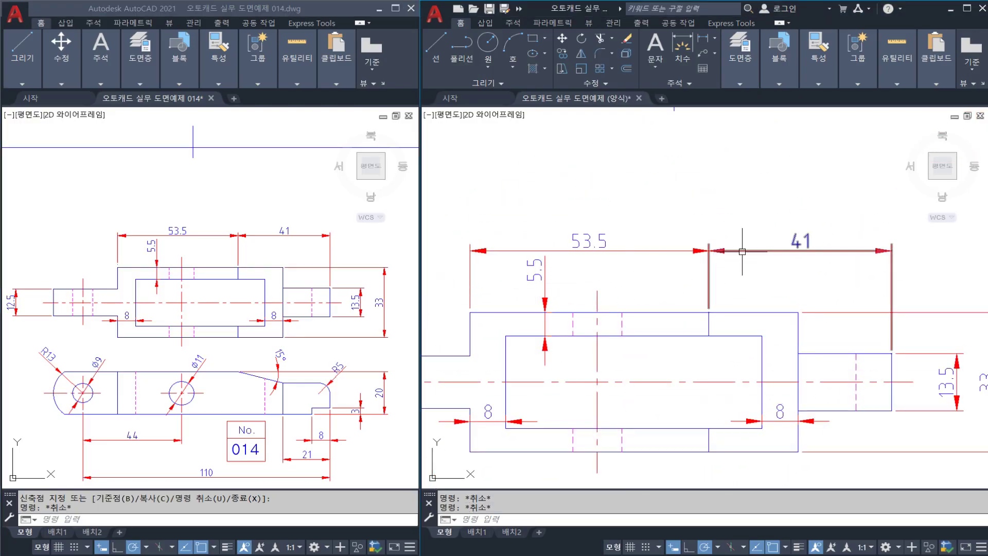
key(ctrl+2)
drag(755, 247, 655, 251)
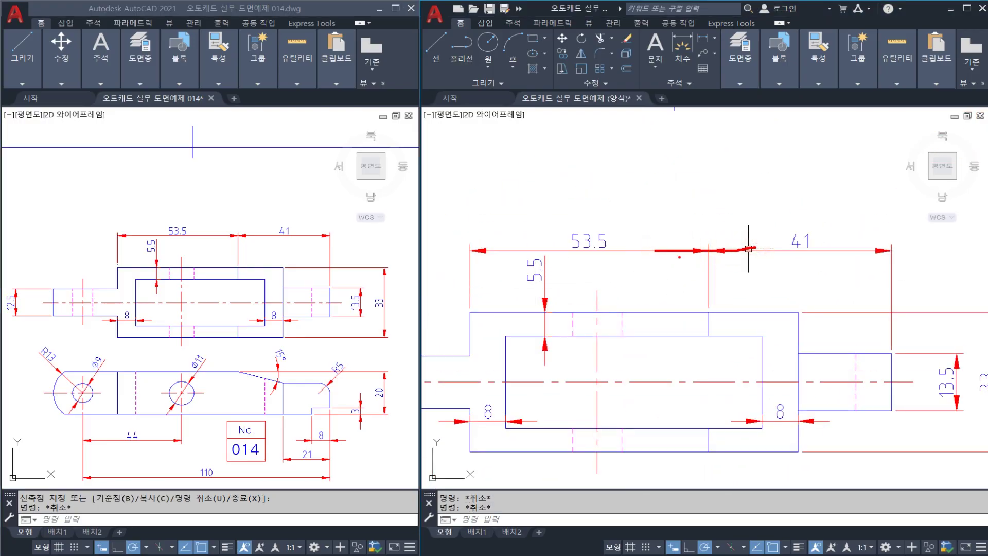
key(Escape)
Lower the 41 dimension line in the reference drawing slightly below the 53.5 dimension line.
click(726, 251)
click(709, 251)
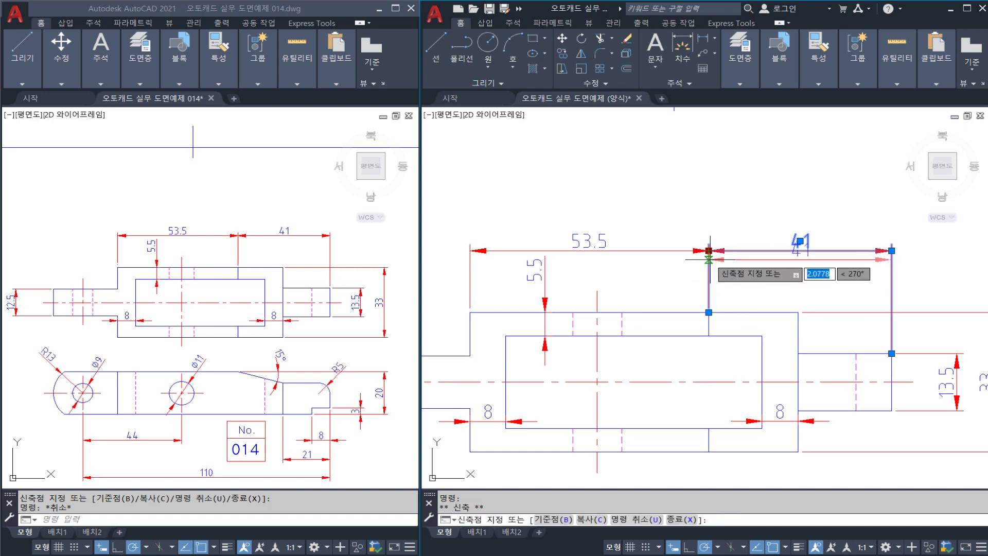
key(Escape)
scroll(662, 293, down, 4)
scroll(678, 282, up, 2)
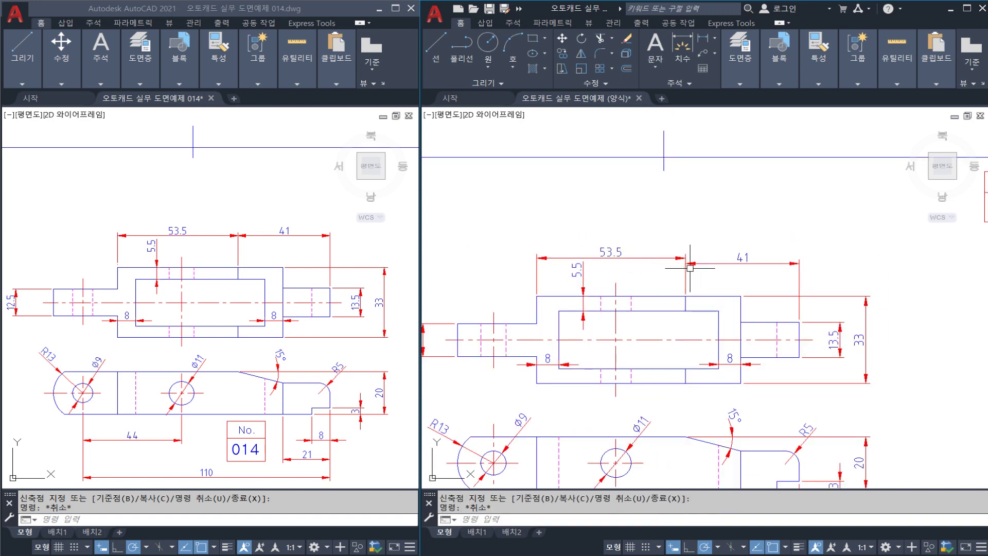
mouse_move(692, 272)
mouse_down()
mouse_move(699, 252)
mouse_move(686, 247)
mouse_move(701, 276)
mouse_move(767, 262)
mouse_move(810, 202)
mouse_move(871, 238)
mouse_move(832, 242)
mouse_move(859, 227)
mouse_move(904, 249)
mouse_move(844, 243)
mouse_up()
Raise the 41 dimension line by eye to the level of the 53.5 dimension line.
click(705, 263)
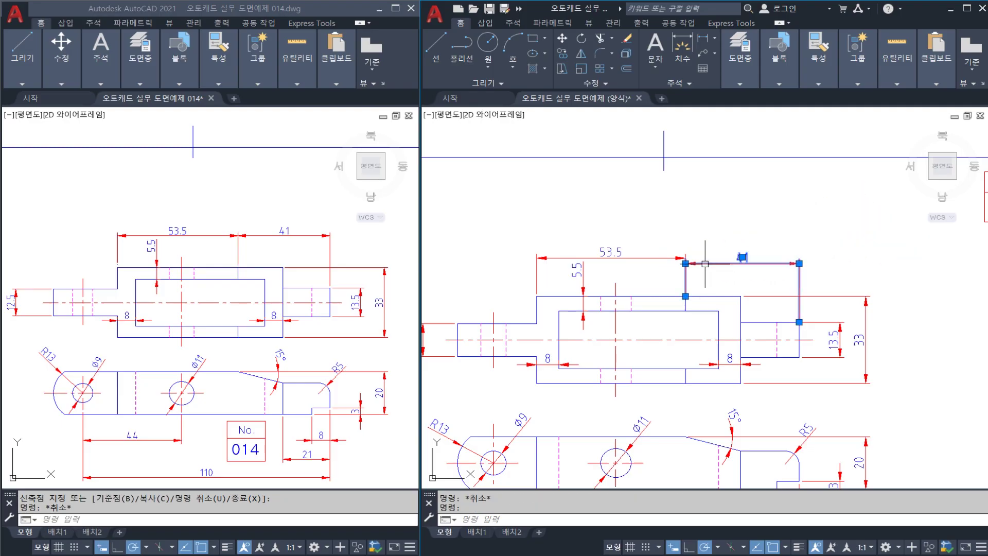
click(685, 263)
scroll(690, 258, up, 6)
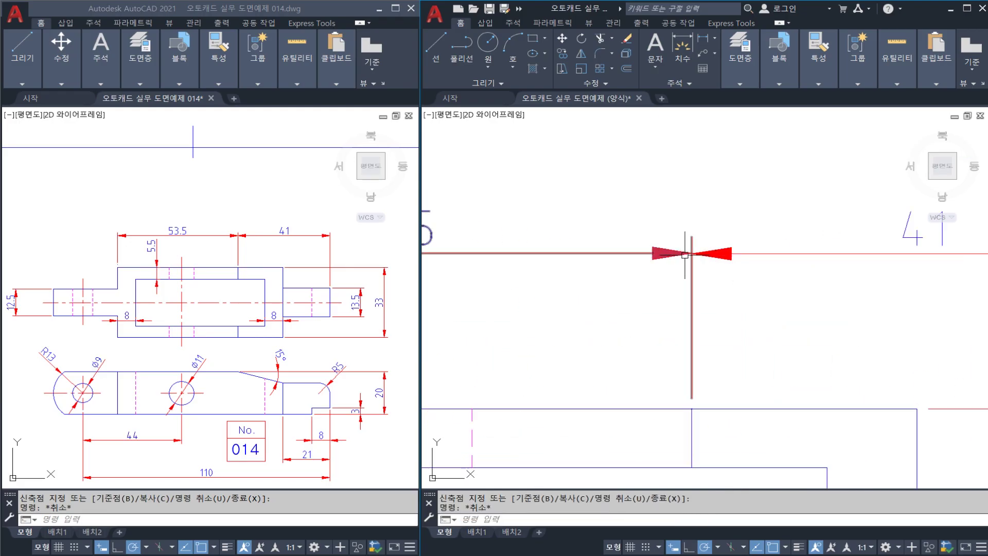
Examine up close where the arrowheads of the 53.5 and 41 dimensions meet, checking for any vertical offset.
scroll(695, 252, down, 4)
scroll(704, 246, up, 6)
click(712, 277)
click(676, 258)
scroll(669, 266, up, 4)
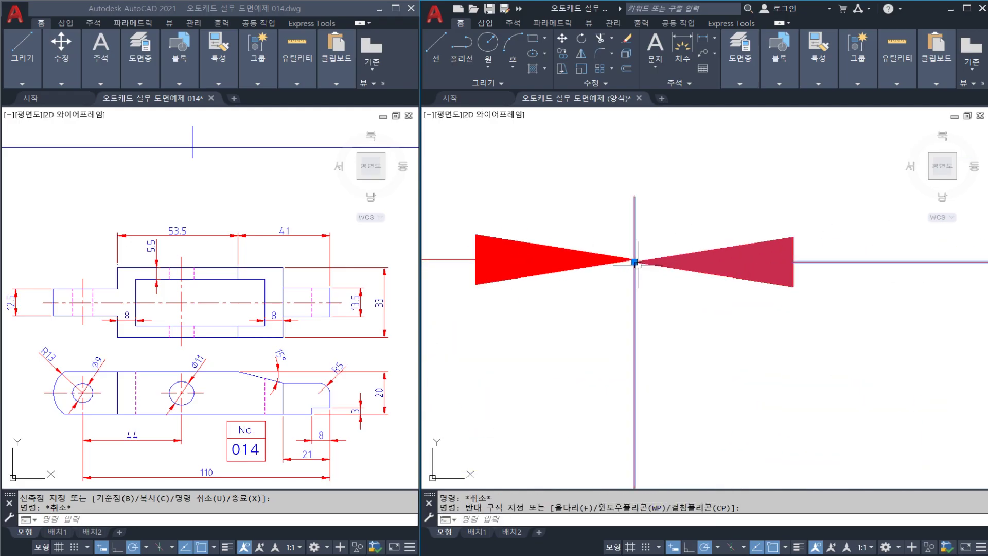
click(634, 262)
key(Escape)
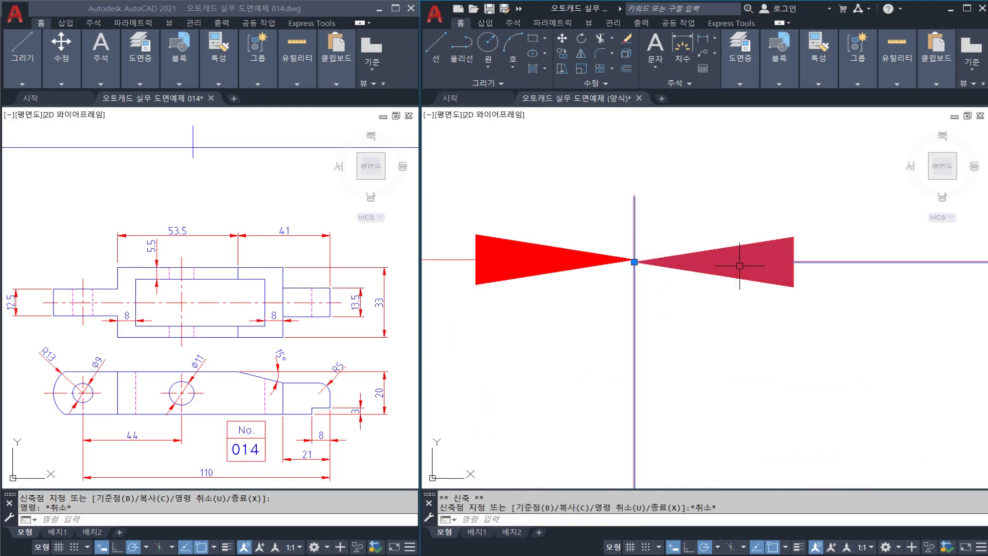
scroll(782, 284, down, 3)
click(781, 284)
click(768, 239)
scroll(689, 252, down, 4)
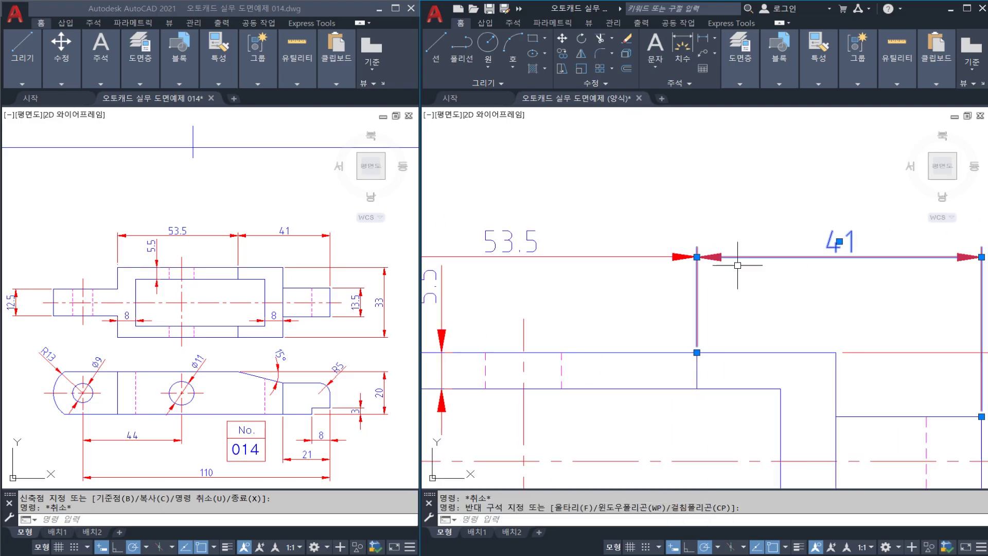
key(Escape)
Stretch the 41 dimension line so that it lines up exactly with the arrow tip of the 53.5 dimension.
click(719, 261)
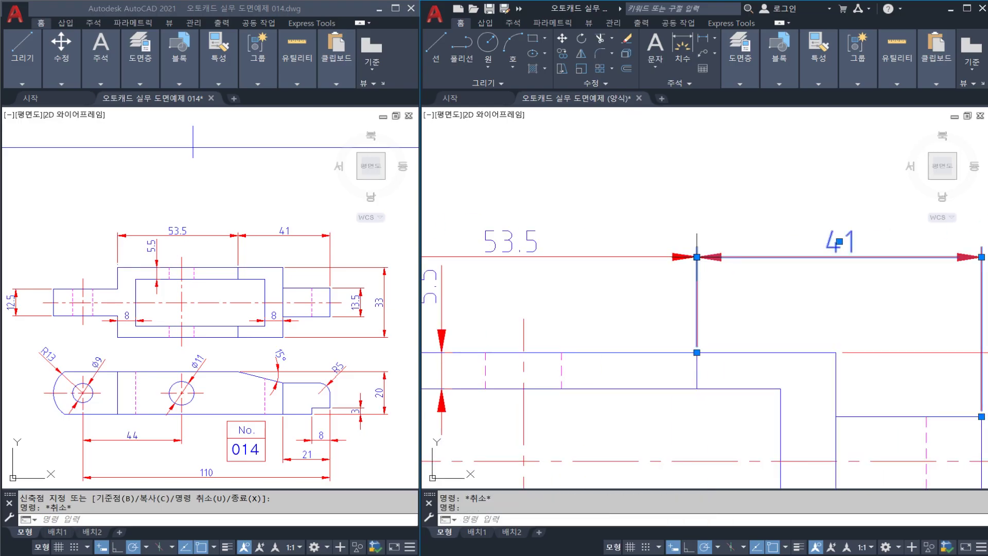
click(697, 256)
scroll(696, 257, up, 8)
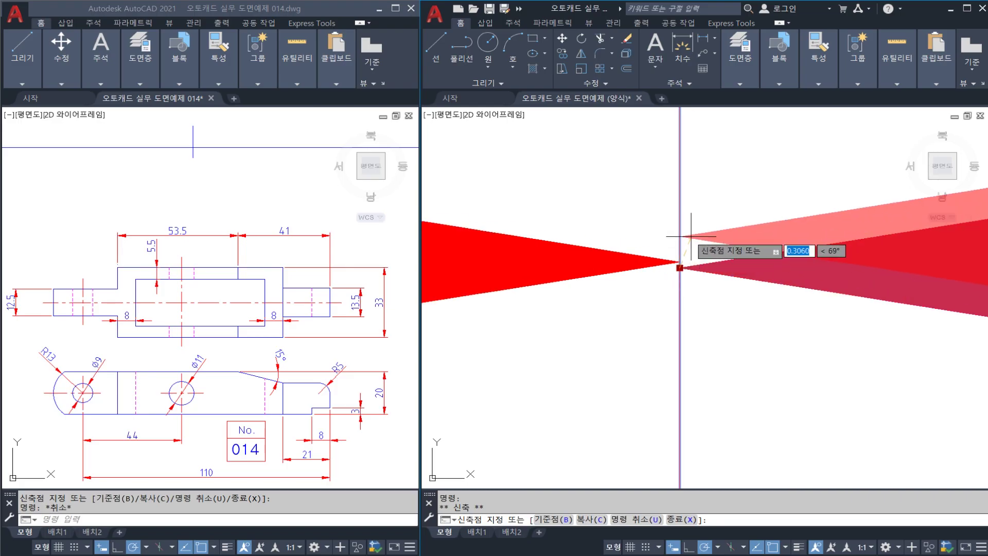
key(Escape)
scroll(680, 262, down, 10)
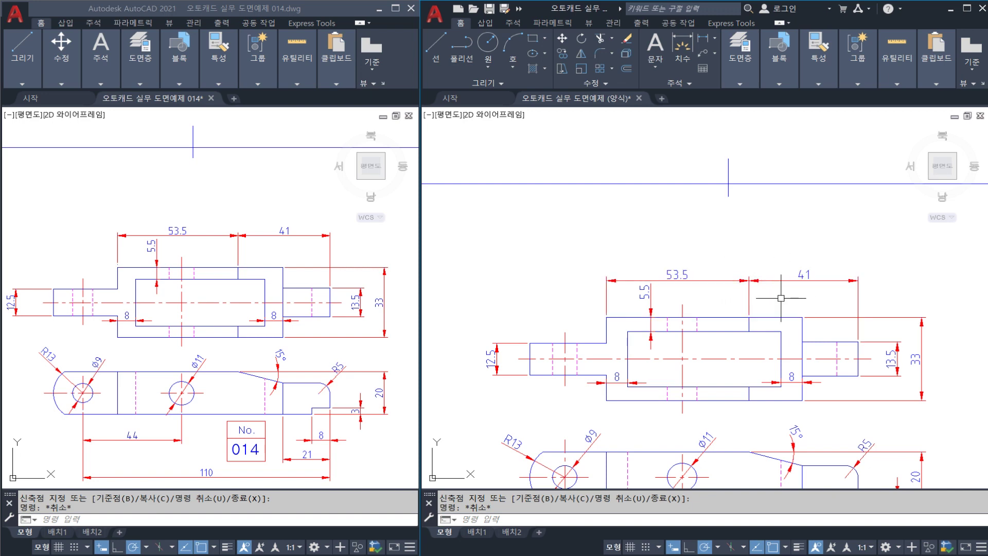
Offset the 41 dimension downward by its text so that it sits between the 53.5 dimension line and the view.
click(774, 281)
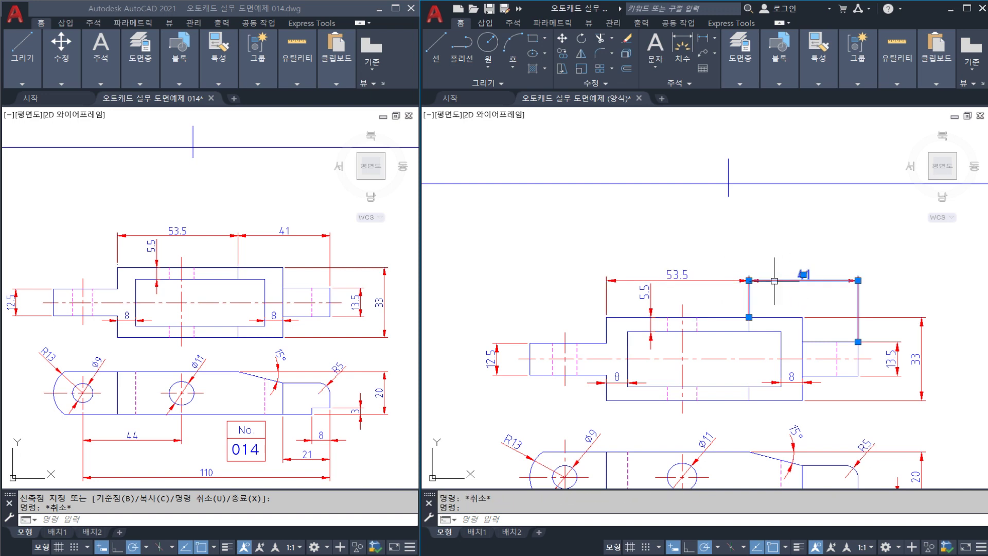
click(803, 275)
click(804, 290)
key(Escape)
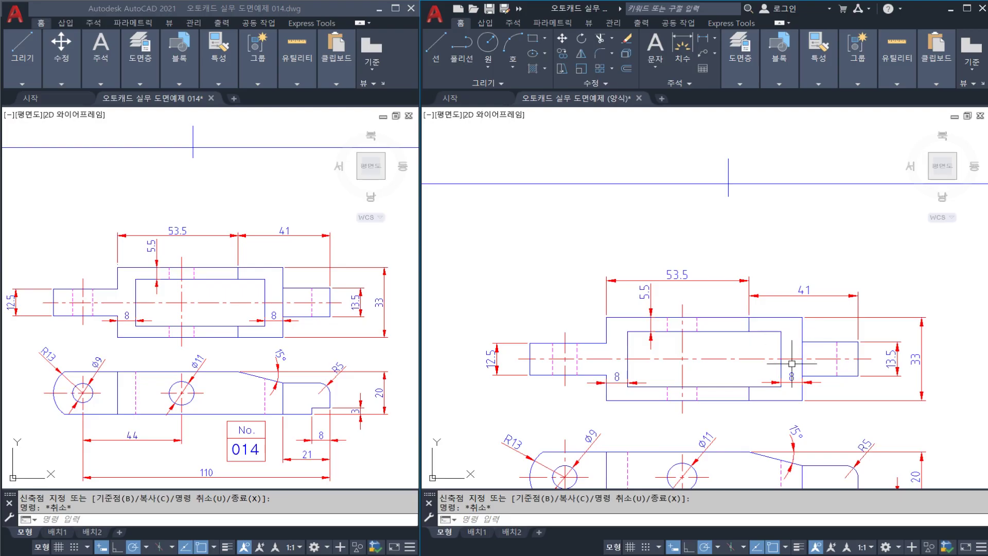
Move the 8 dimension below the lower view's step upward, closer to the part than the 44 dimension.
middle_drag(792, 363, 775, 329)
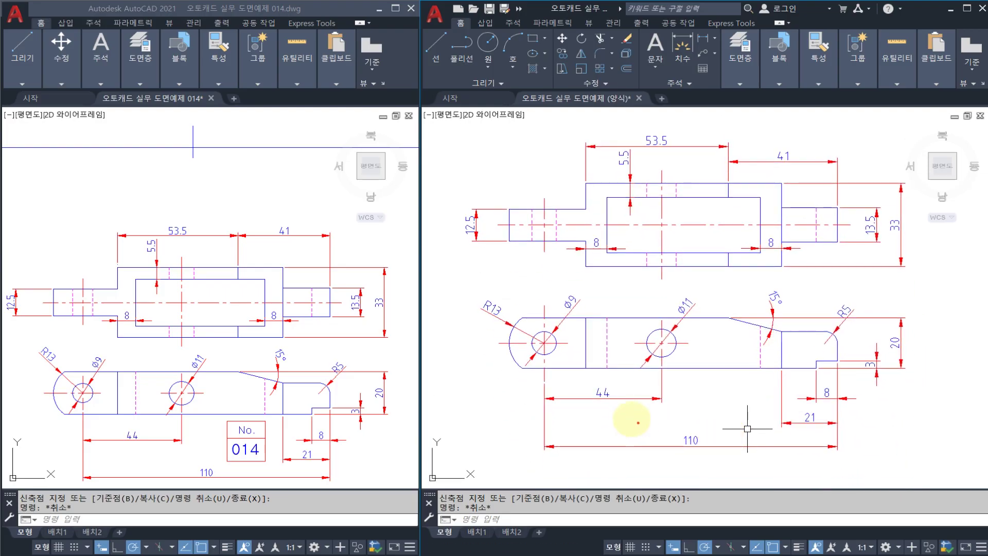
mouse_move(626, 416)
mouse_down()
mouse_move(579, 383)
mouse_move(637, 415)
mouse_move(805, 396)
mouse_move(693, 392)
mouse_up()
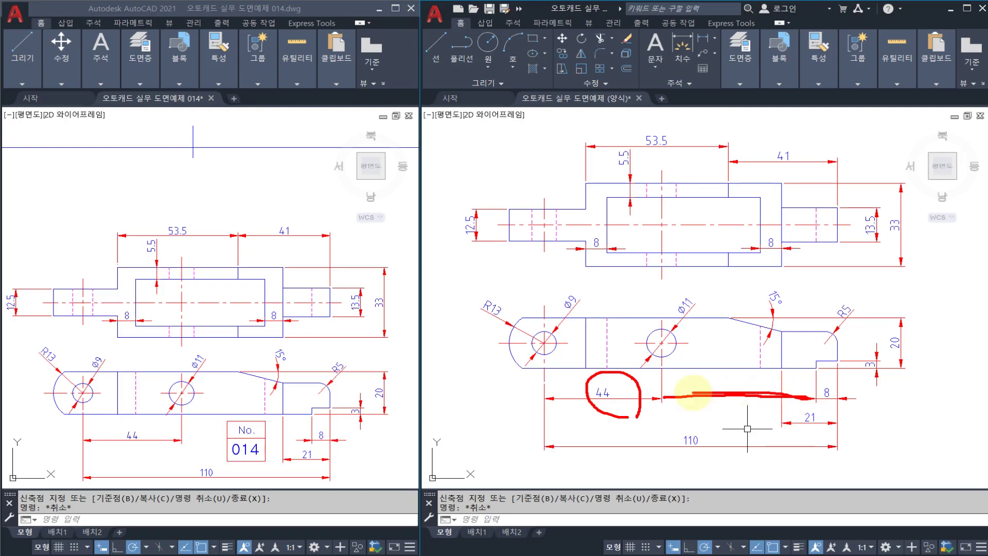
click(827, 393)
click(827, 392)
click(827, 375)
key(Escape)
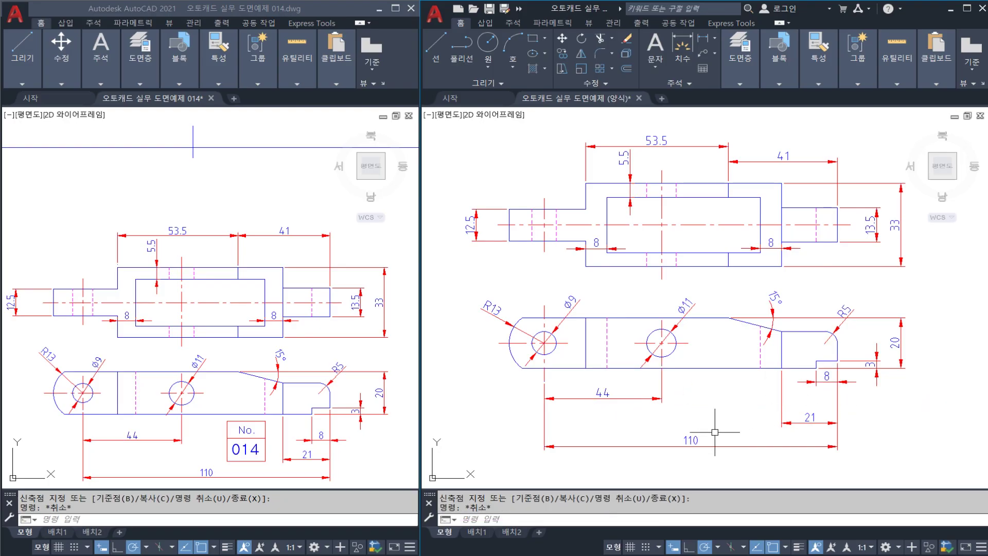
Undo the shifts of the lower 8 dimension and the 41 dimension, and save the reference drawing.
key(Escape)
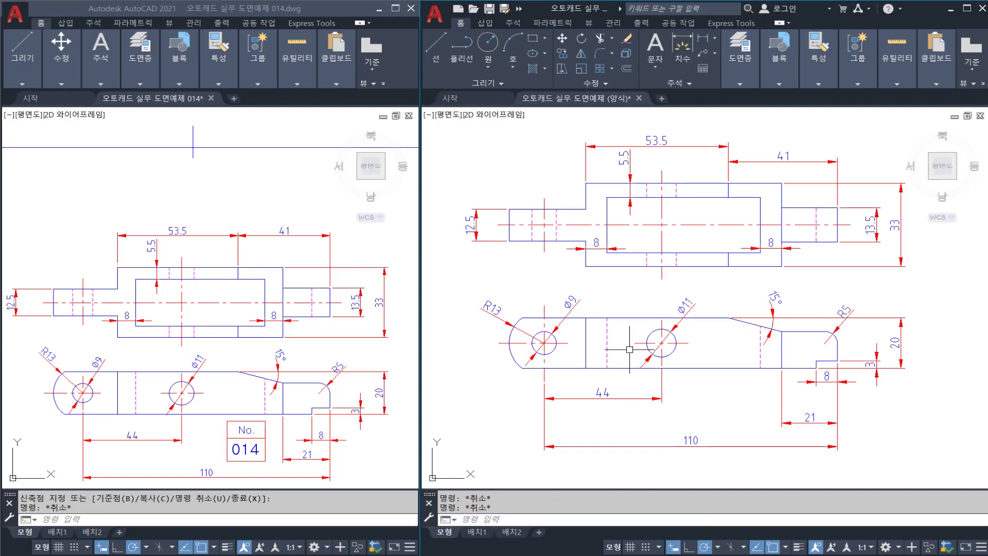
key(ctrl+z)
key(Escape)
scroll(631, 330, down, 2)
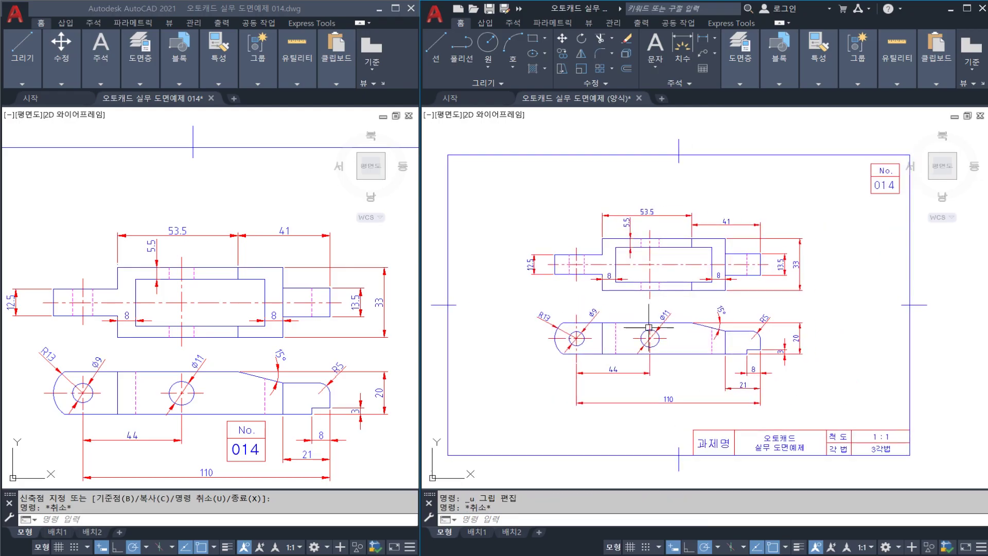
scroll(718, 231, up, 2)
middle_drag(718, 230, 668, 189)
key(ctrl+s)
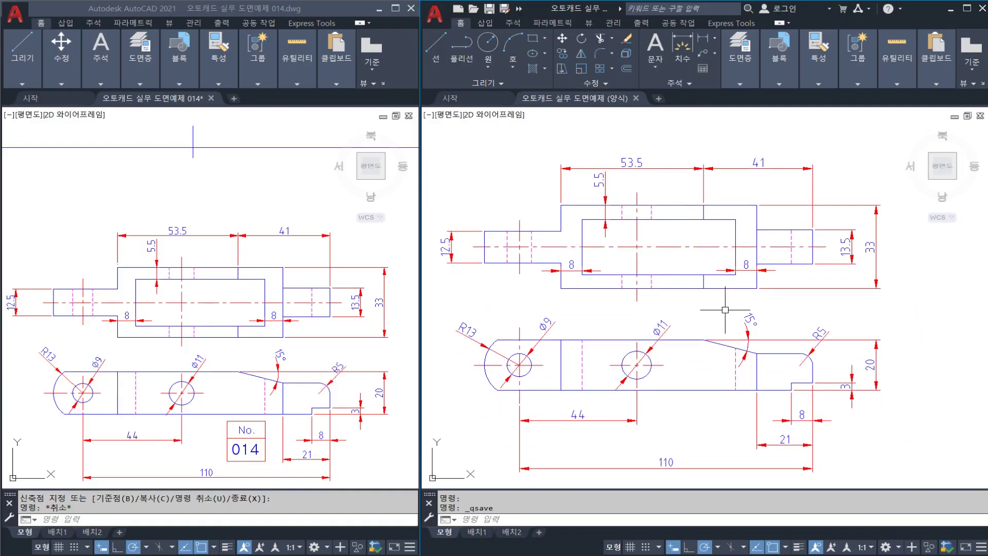
Compare the redrawn part with the reference, examining the arm junctions, the right arm's hidden line, the R5 corner and the edges at the slope's start.
mouse_move(260, 192)
middle_down()
mouse_move(272, 194)
mouse_move(277, 172)
middle_up()
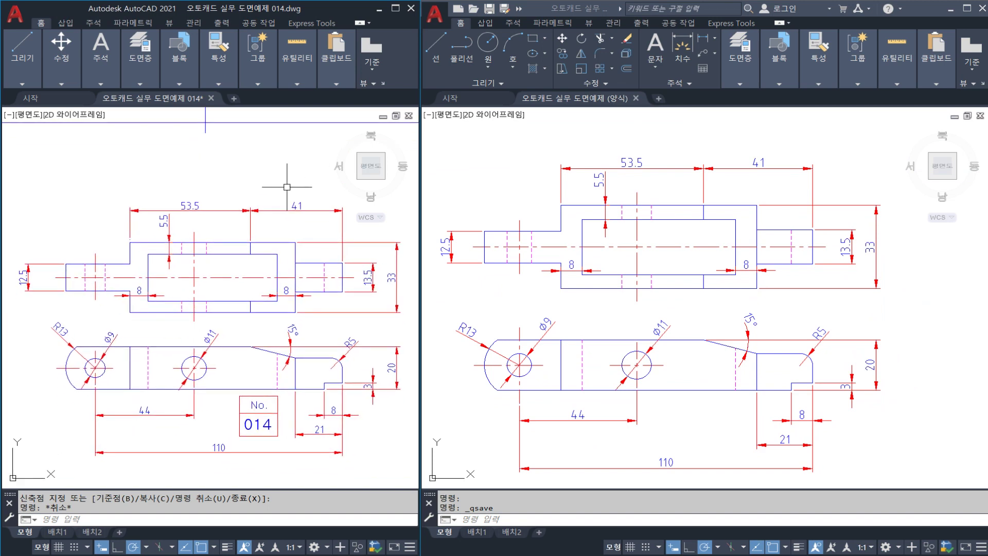
click(483, 248)
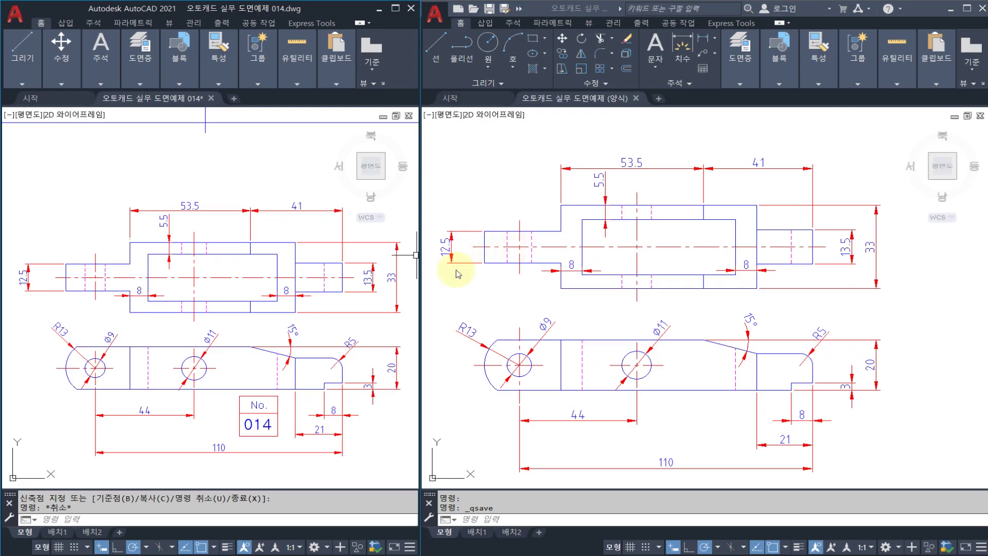
click(156, 287)
mouse_move(124, 295)
mouse_down()
mouse_move(118, 261)
mouse_move(140, 280)
mouse_move(130, 297)
mouse_up()
mouse_move(290, 295)
mouse_down()
mouse_move(288, 267)
mouse_move(308, 282)
mouse_up()
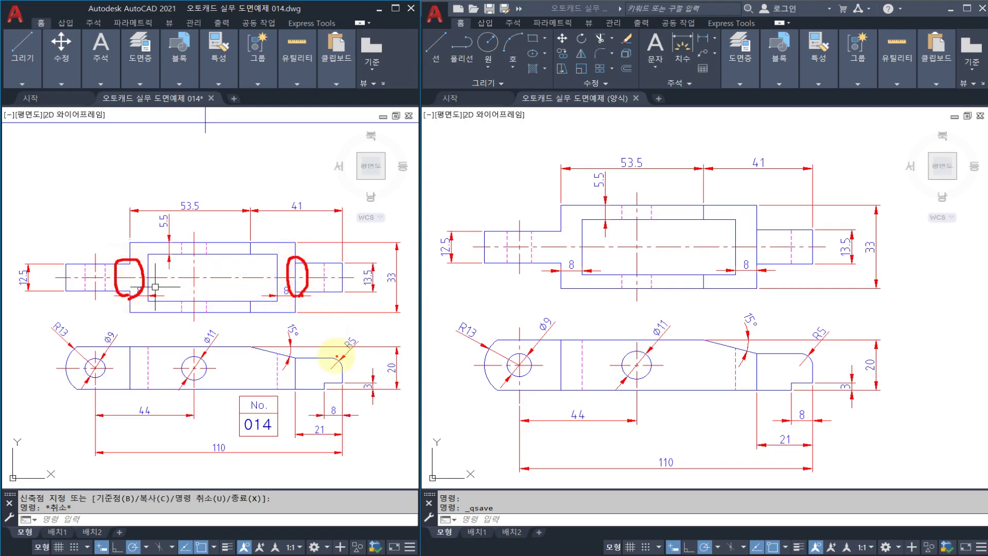
mouse_move(334, 357)
mouse_down()
mouse_move(341, 373)
mouse_move(332, 362)
mouse_up()
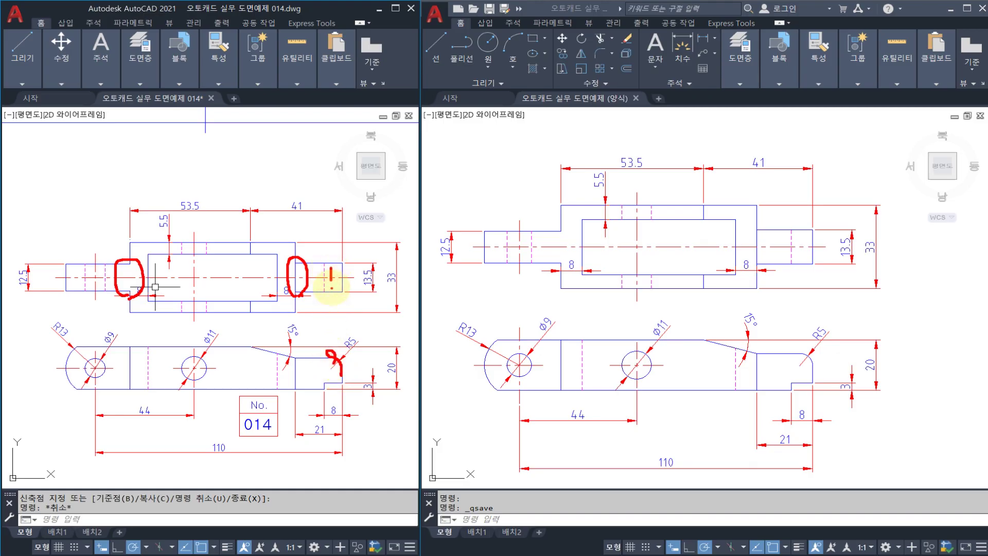
mouse_move(331, 298)
mouse_down()
mouse_move(335, 258)
mouse_move(334, 301)
mouse_up()
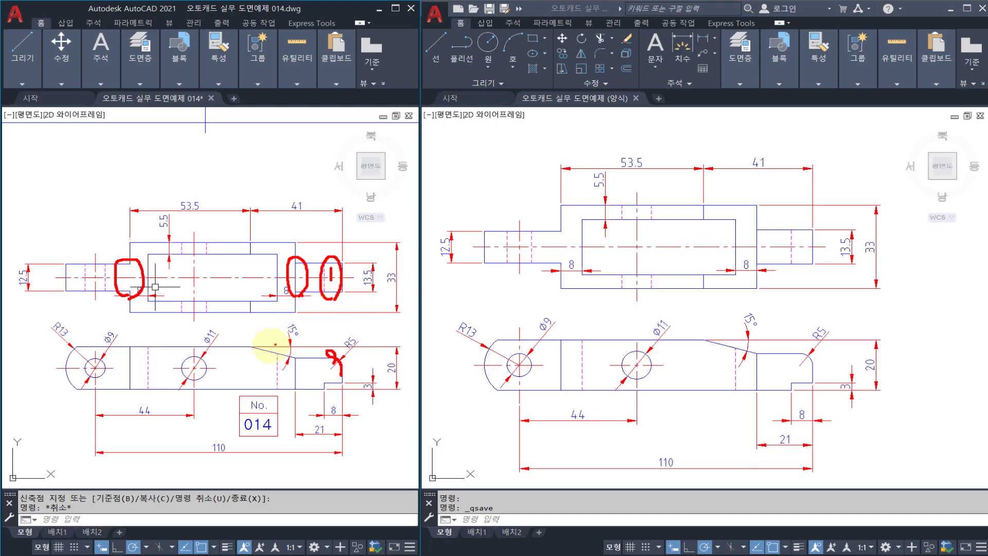
mouse_move(258, 338)
mouse_down()
mouse_move(234, 346)
mouse_move(261, 359)
mouse_up()
drag(257, 321, 257, 299)
mouse_move(258, 255)
mouse_down()
mouse_move(257, 238)
mouse_move(243, 261)
mouse_up()
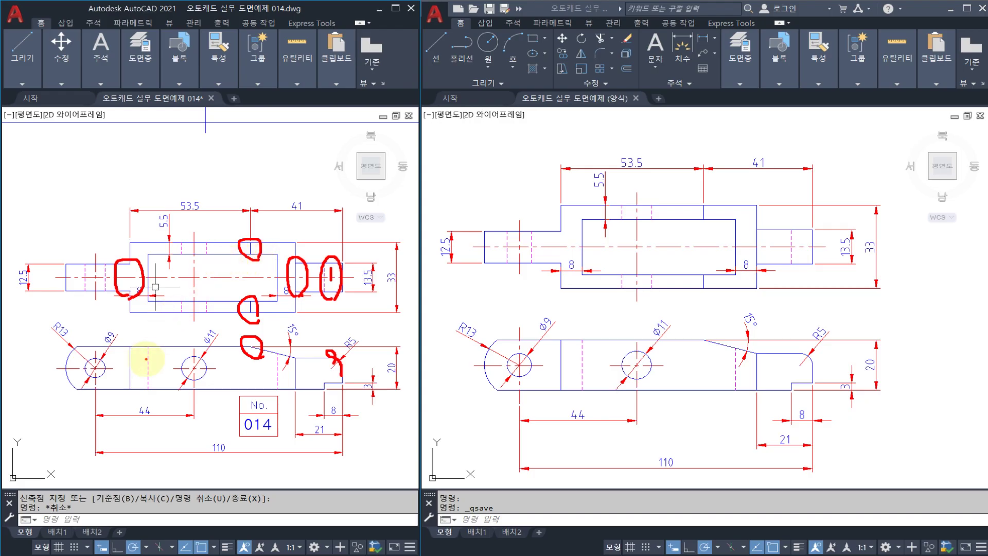
key(Escape)
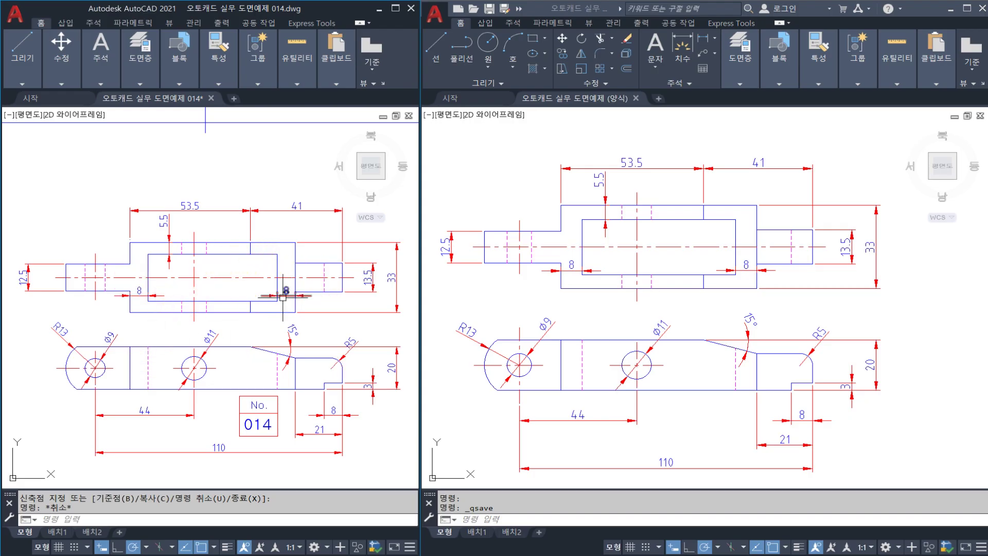
click(609, 308)
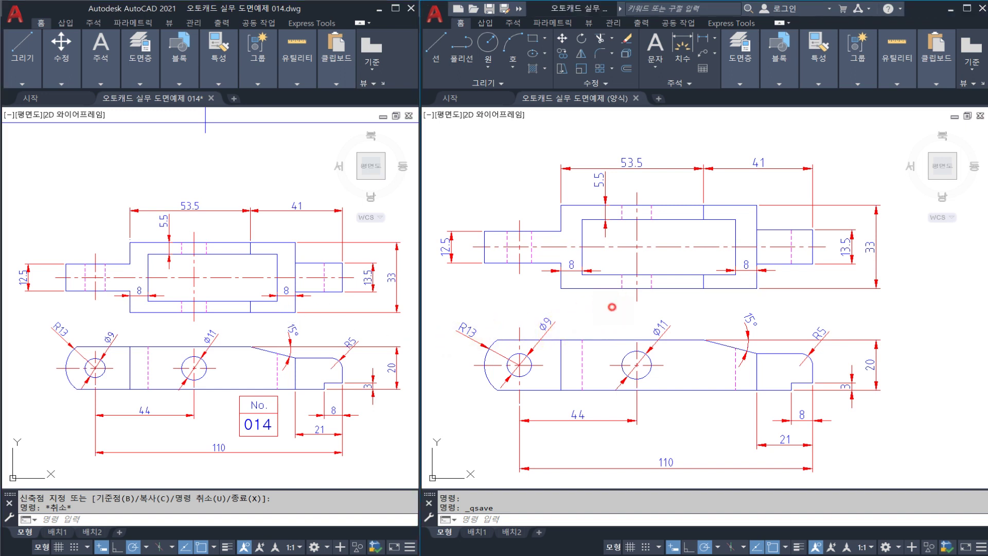